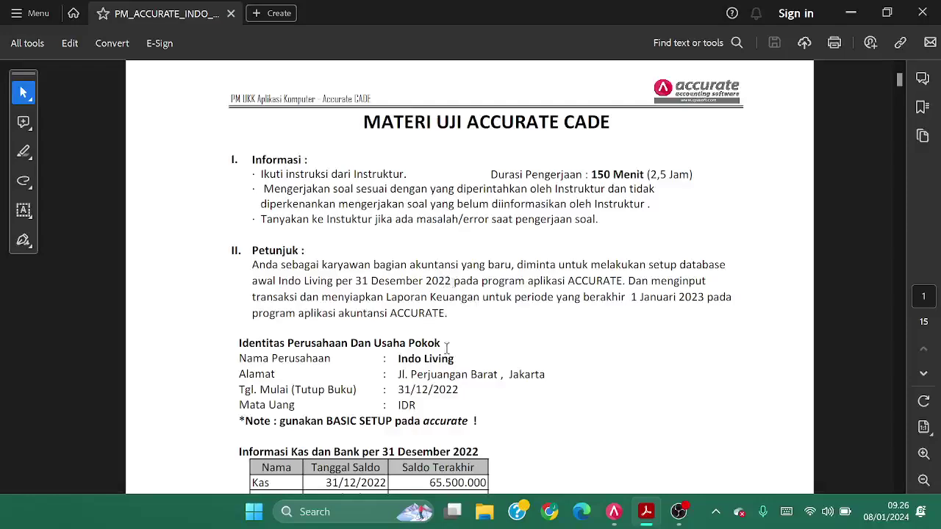
Scroll the task sheet PDF to view the company identity, customer and supplier details
scroll(446, 351, down, 8)
scroll(446, 354, up, 1)
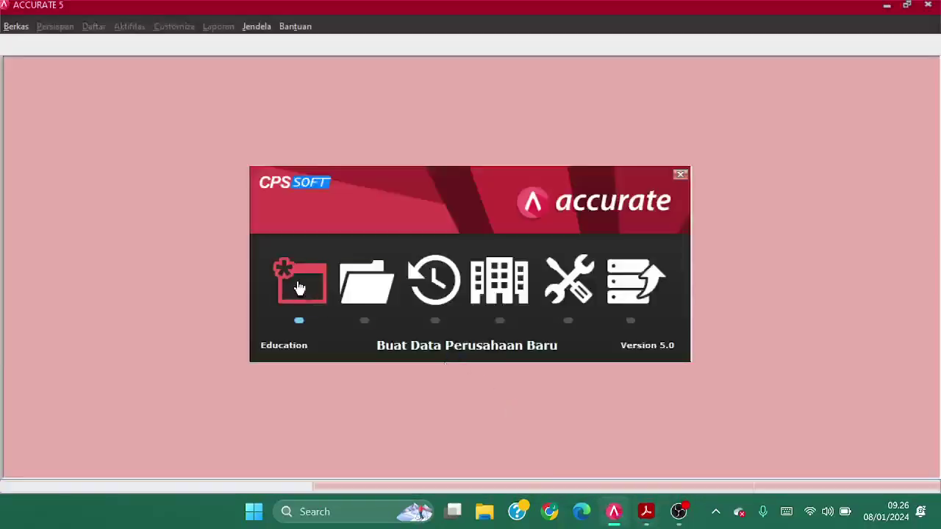
Start a new company database and create an 'iNDOLIVING JUAN 12 AKL' folder in Documents
click(299, 287)
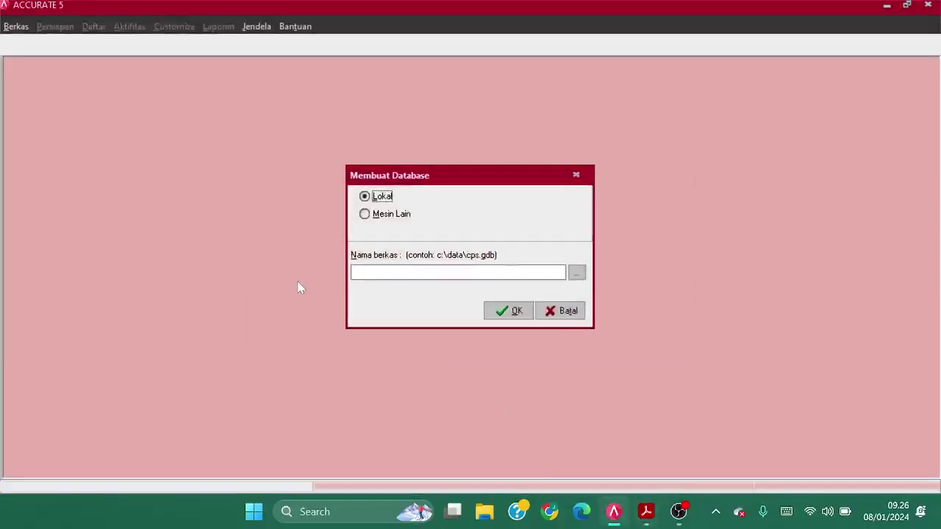
click(577, 274)
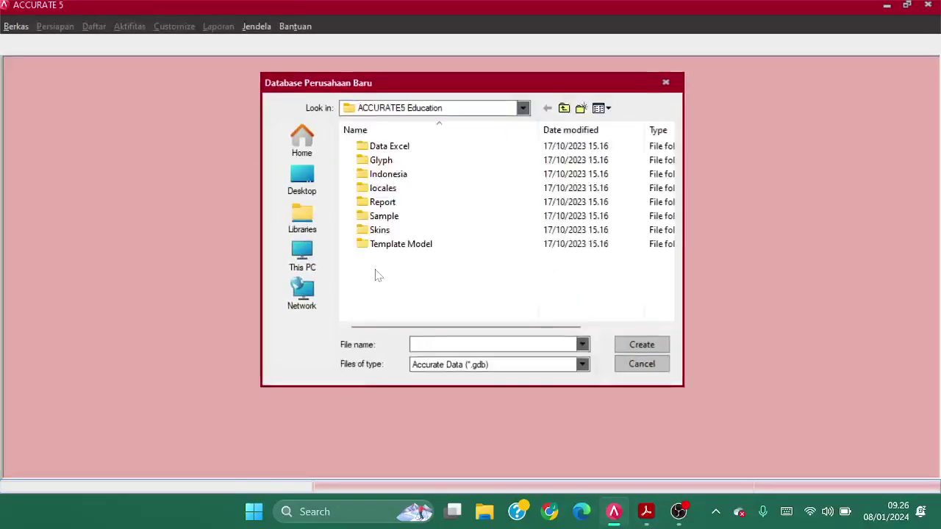
click(318, 259)
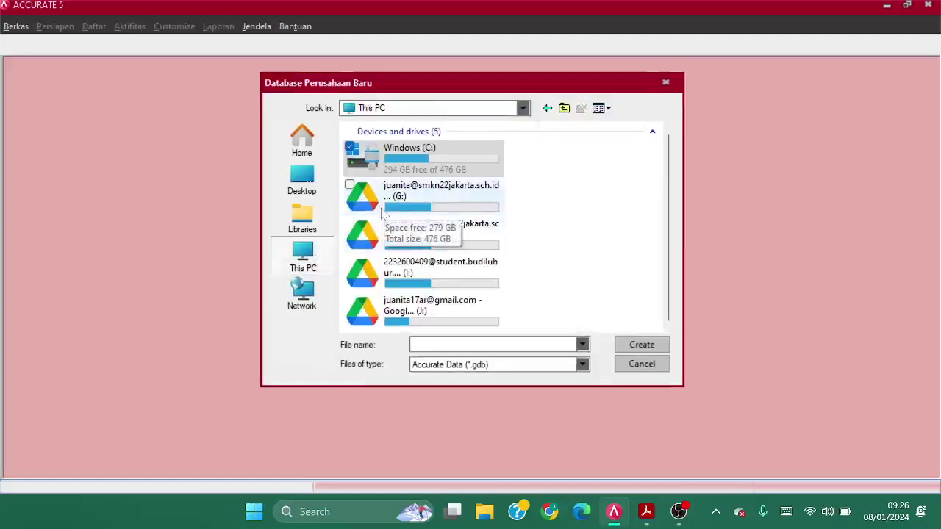
click(301, 217)
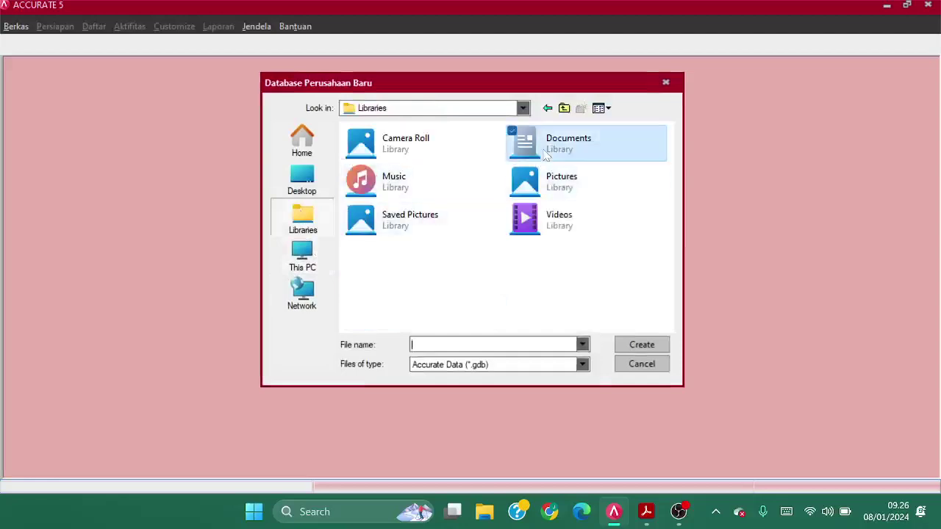
double_click(544, 147)
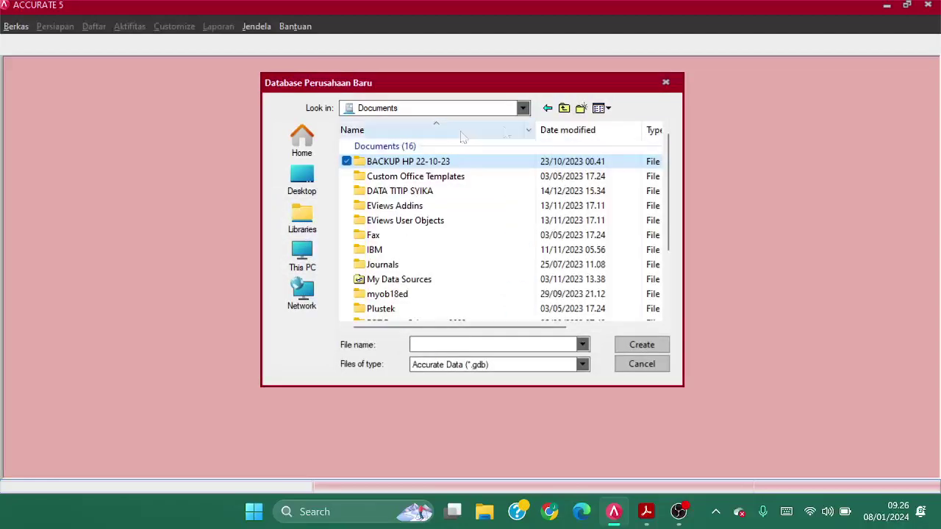
click(581, 109)
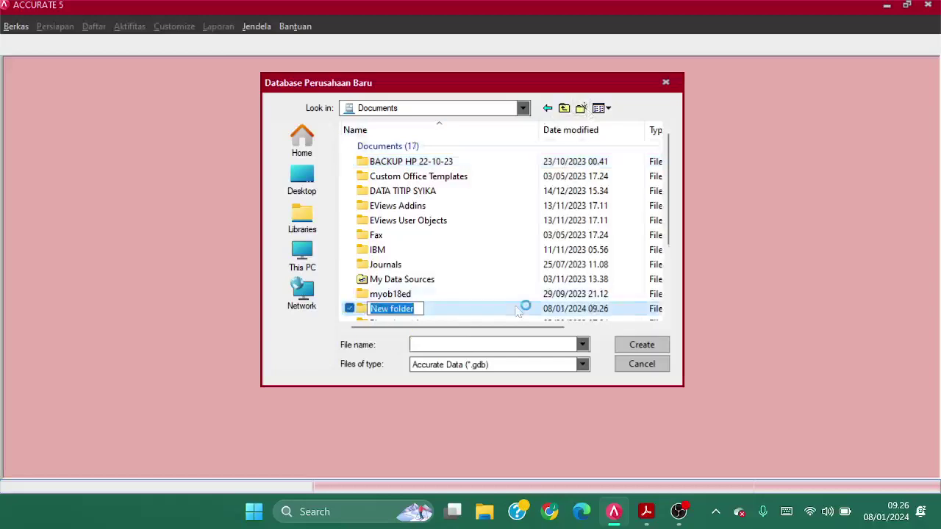
text(i)
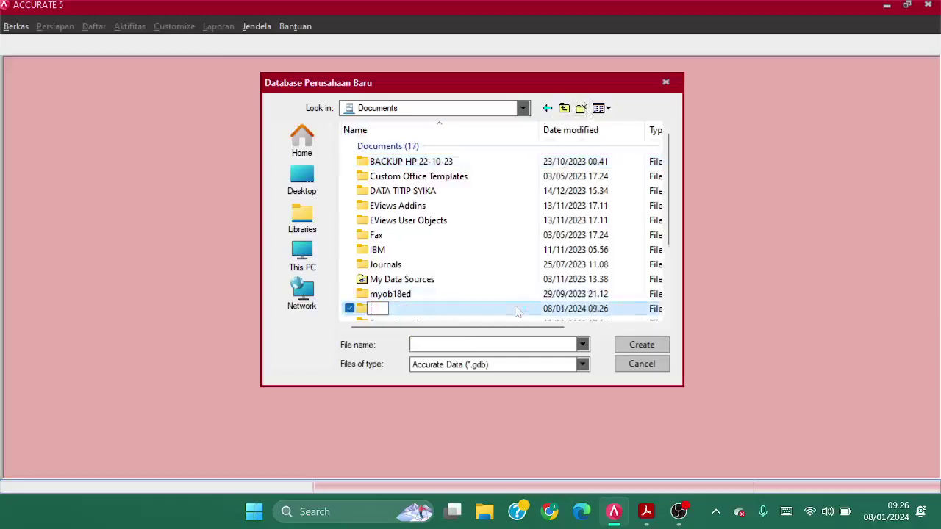
text(NDOLIVING)
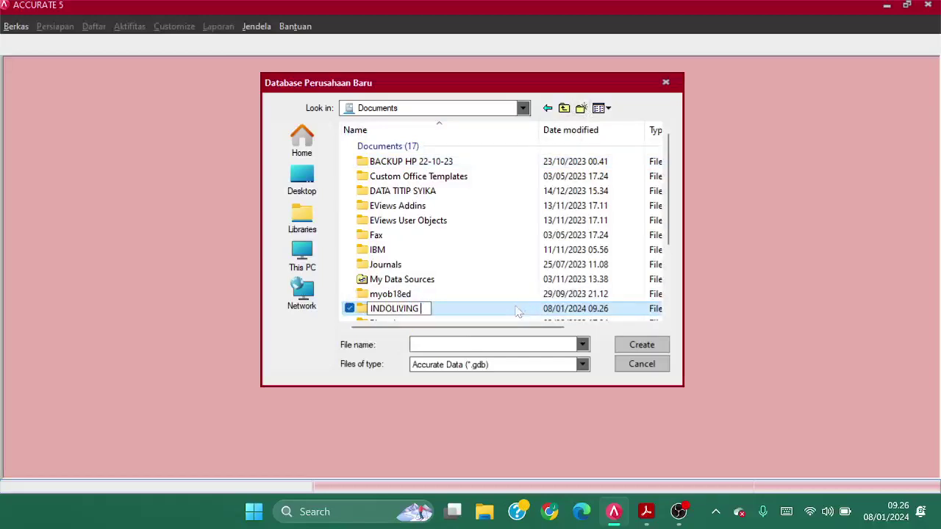
text( JUAN 1 12)
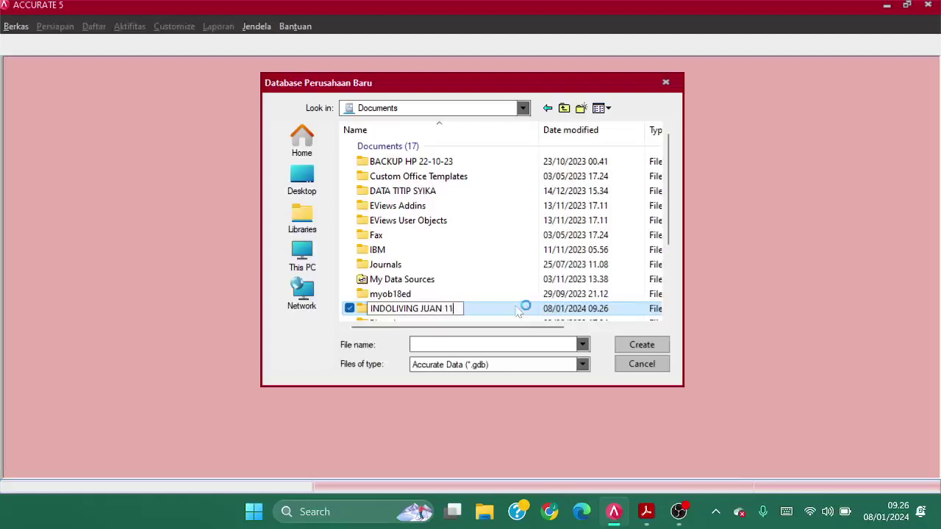
text( AKL)
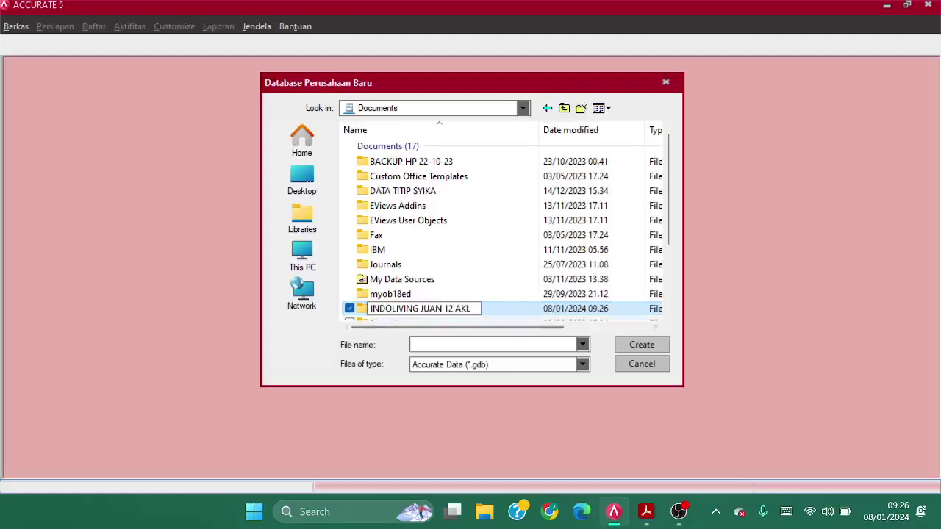
key(Return)
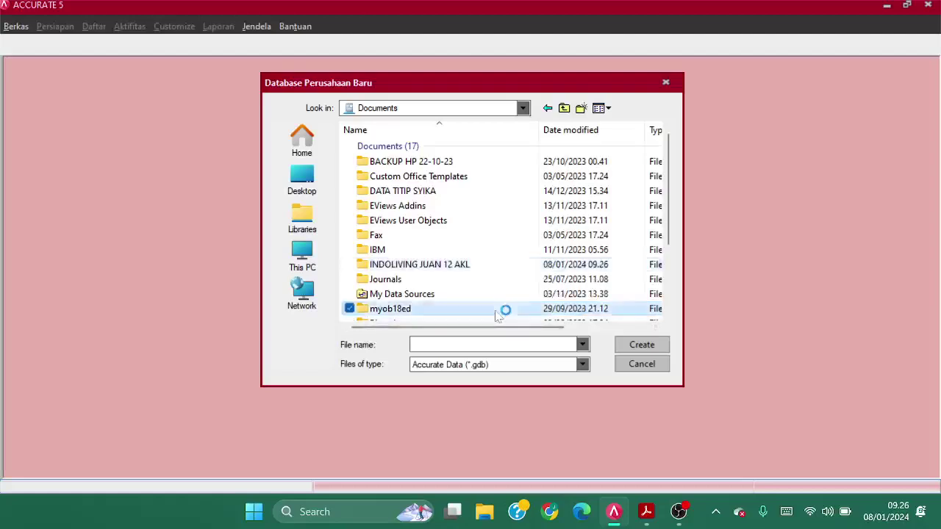
Create the database file 'INDO LIVING JUAN 12 AKL' inside that new folder
double_click(467, 266)
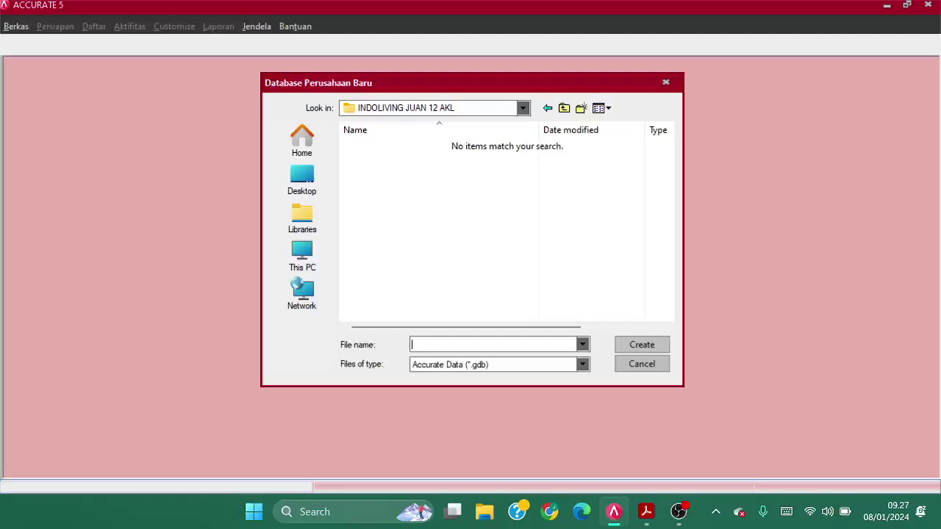
text(INDO LIVING JUAN 12 AKL)
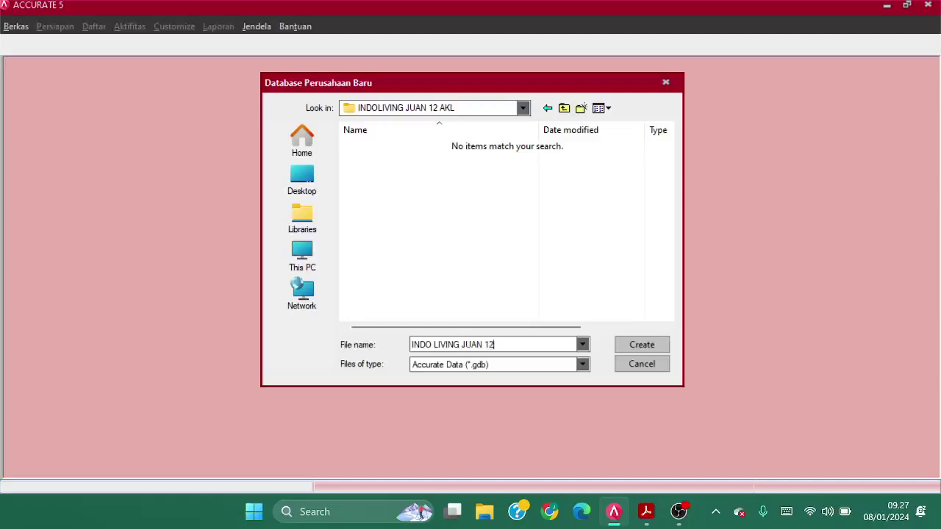
click(642, 347)
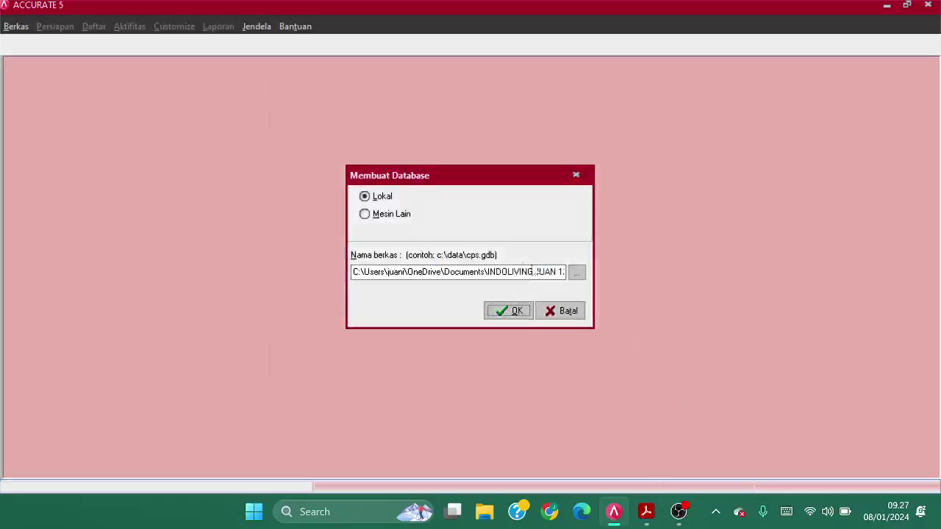
click(499, 316)
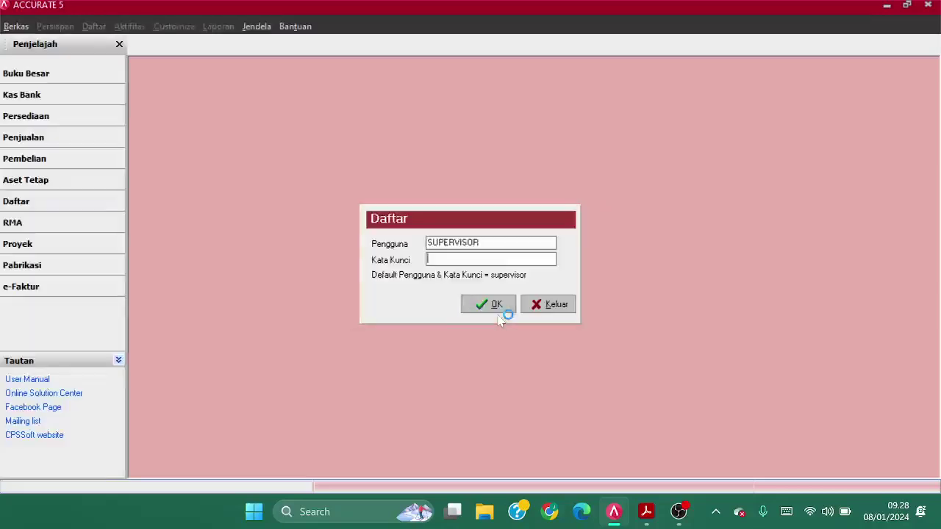
Log in to the new database as the supervisor user with its default password
double_click(473, 242)
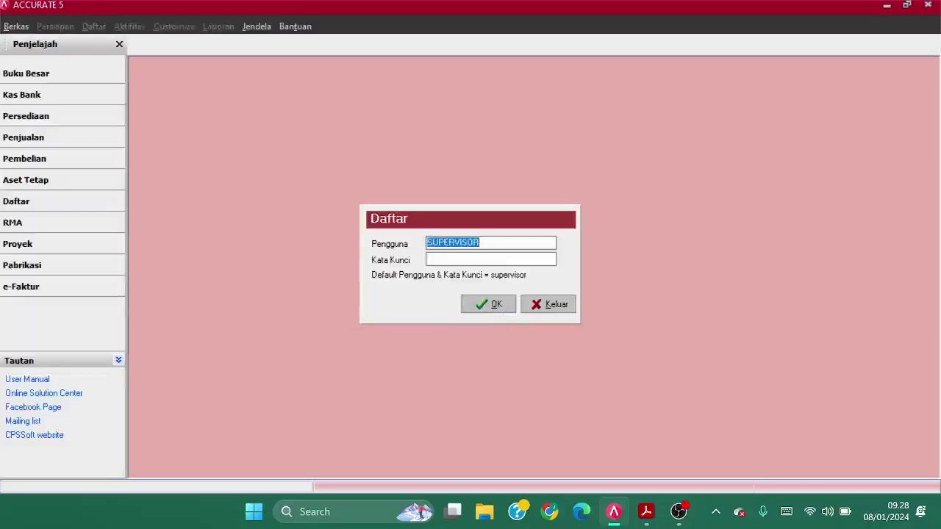
click(470, 260)
text(supervisor)
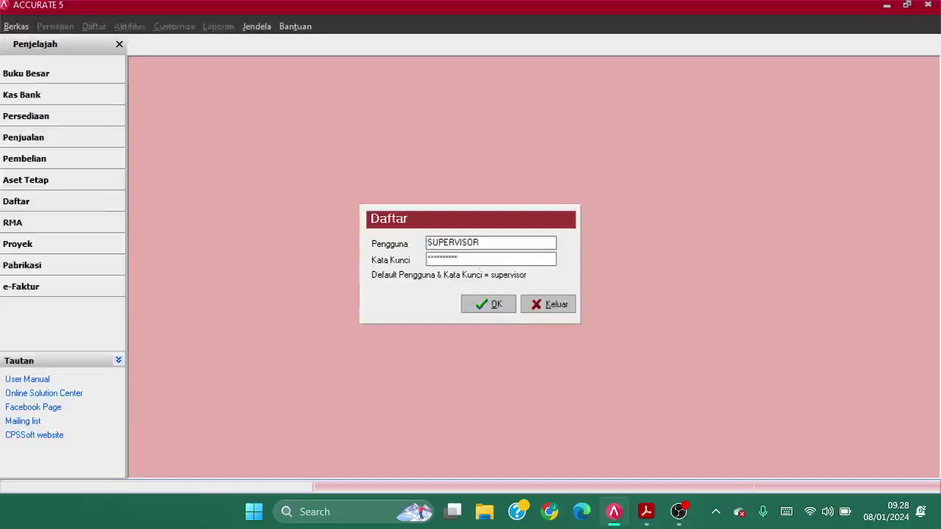
click(494, 304)
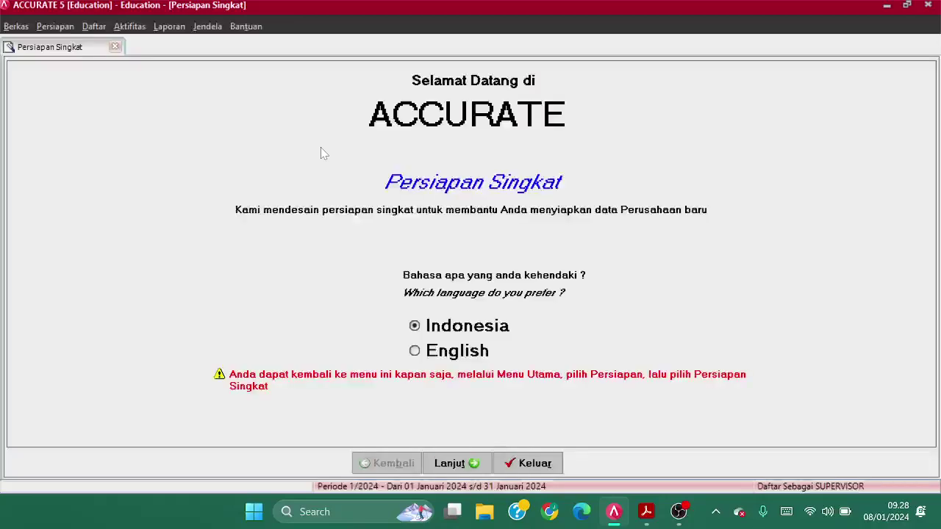
Keep Indonesian and Persiapan Standar, and confirm generating the default account codes
click(470, 463)
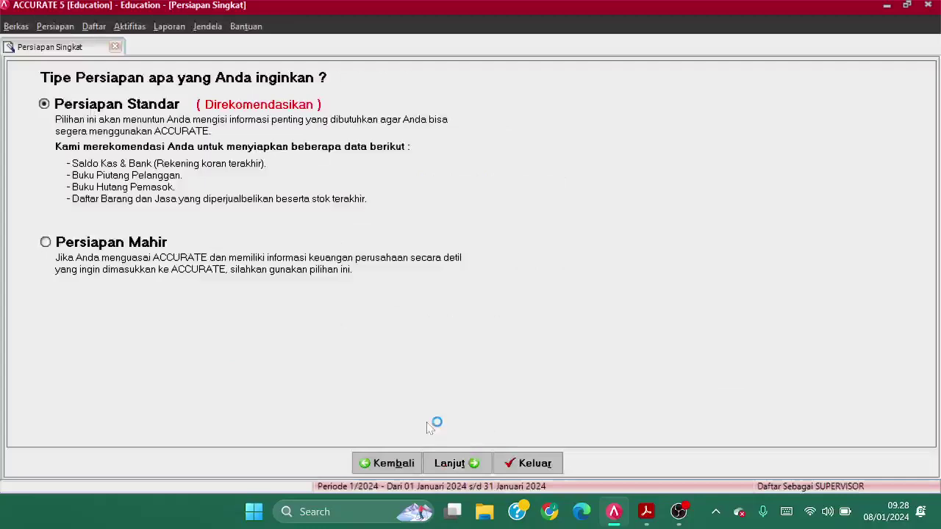
click(465, 461)
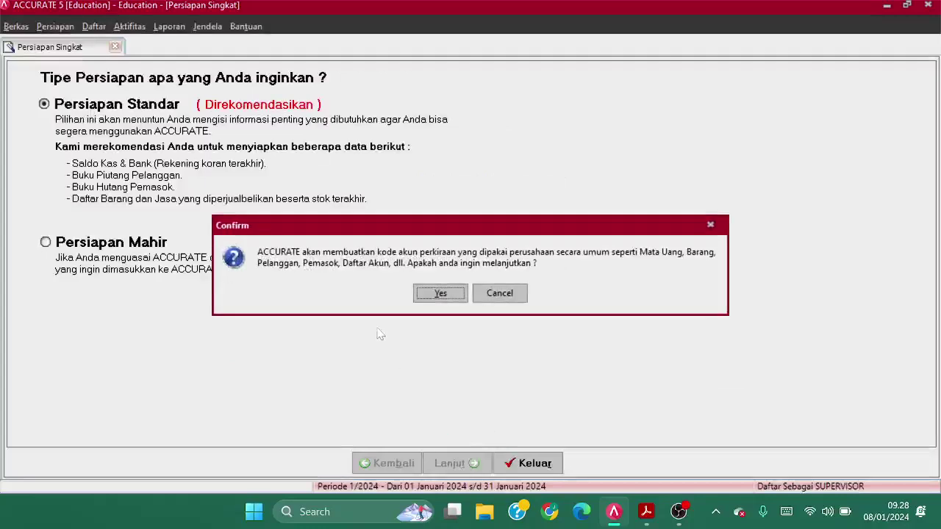
click(441, 293)
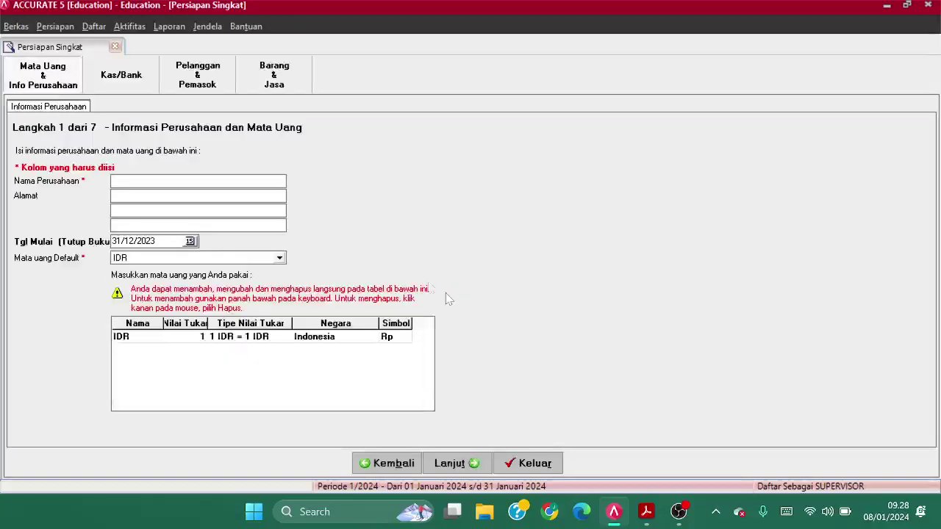
Enter 'INDO LIVING JUANITA 12 AKL' as the company name
key(alt+Tab)
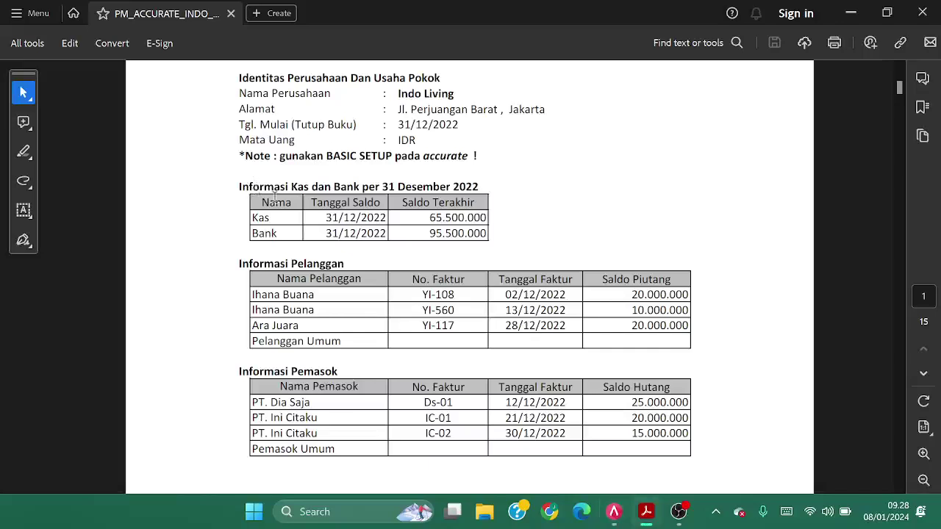
drag(397, 93, 454, 95)
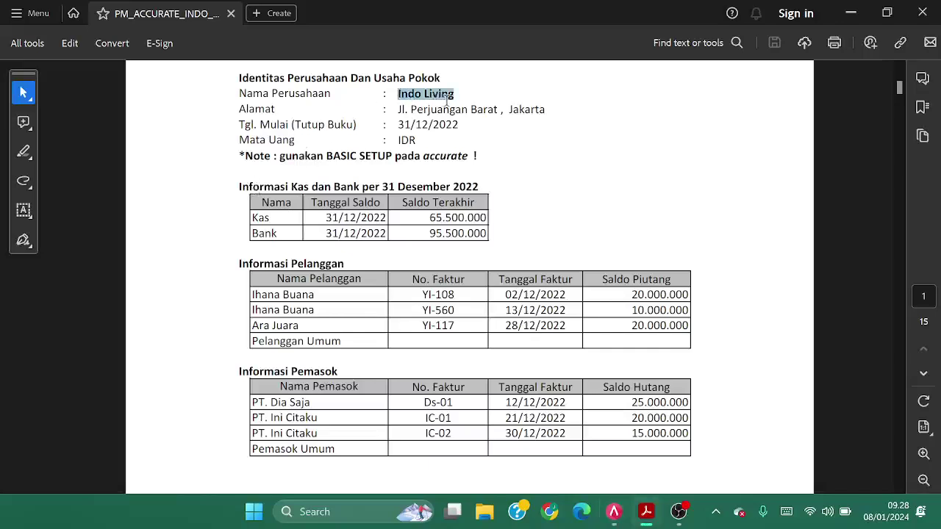
key(ctrl+c)
key(alt+Tab)
key(ctrl+v)
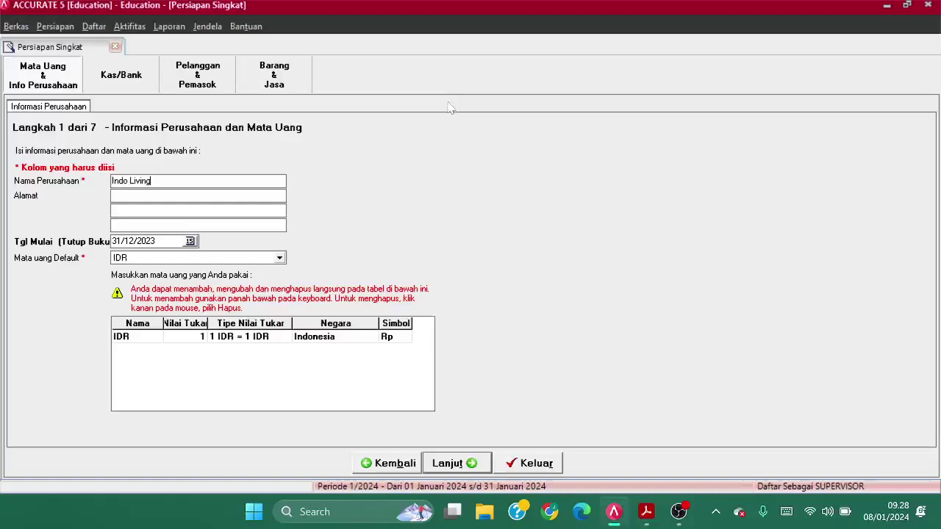
key(BackSpace)
key(BackSpace)
key(BackSpace)
key(BackSpace)
key(BackSpace)
key(BackSpace)
key(BackSpace)
key(BackSpace)
key(BackSpace)
key(BackSpace)
key(BackSpace)
text(INDO LIVING JUANITA )
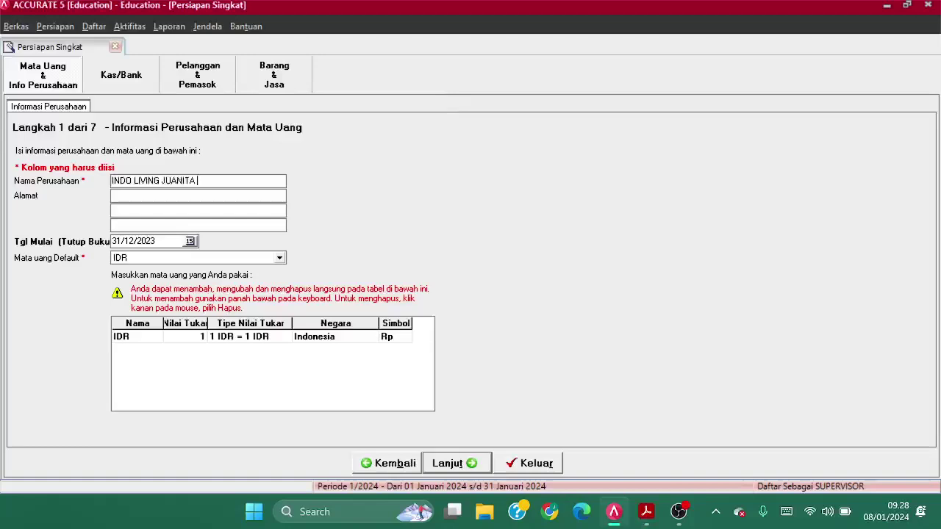
text(12 AKL)
Copy the address 'Jl. Perjuangan Barat, Jakarta' from the task sheet into the address field
click(113, 195)
key(alt+Tab)
drag(398, 110, 556, 117)
key(ctrl+c)
key(alt+Tab)
key(ctrl+v)
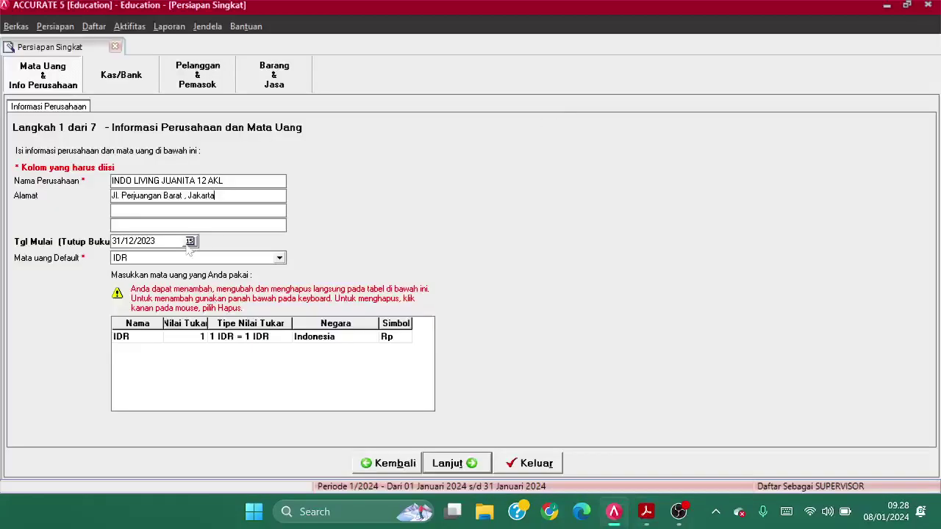
Verify the 31/12/2022 start date and IDR default currency against the task sheet
key(alt+Tab)
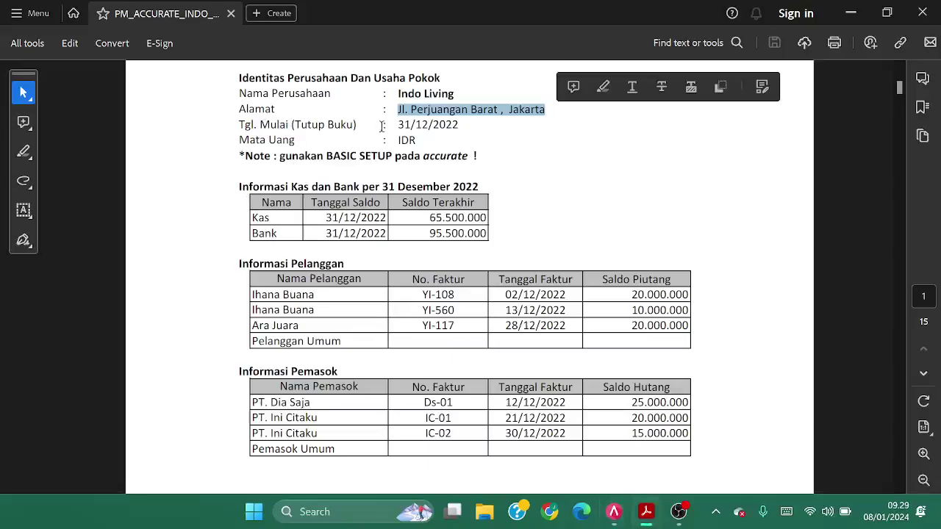
key(alt+Tab)
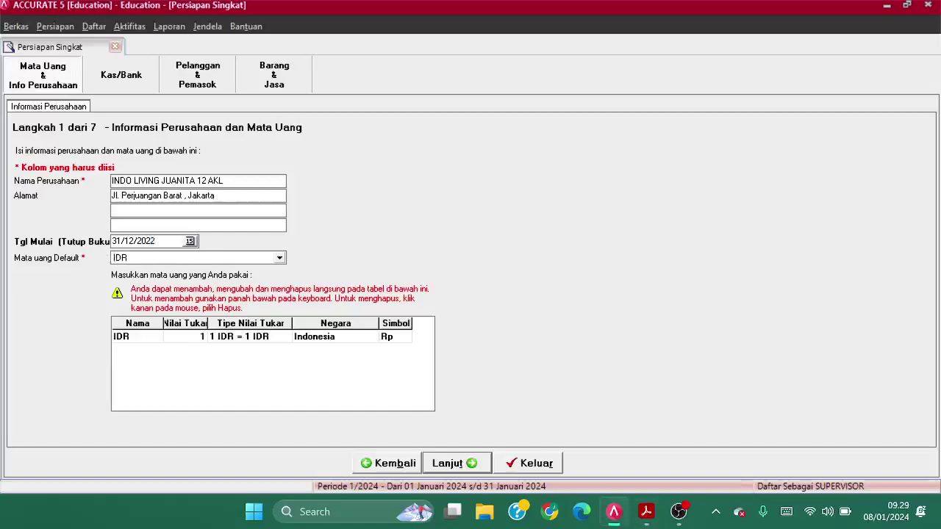
key(alt+Tab)
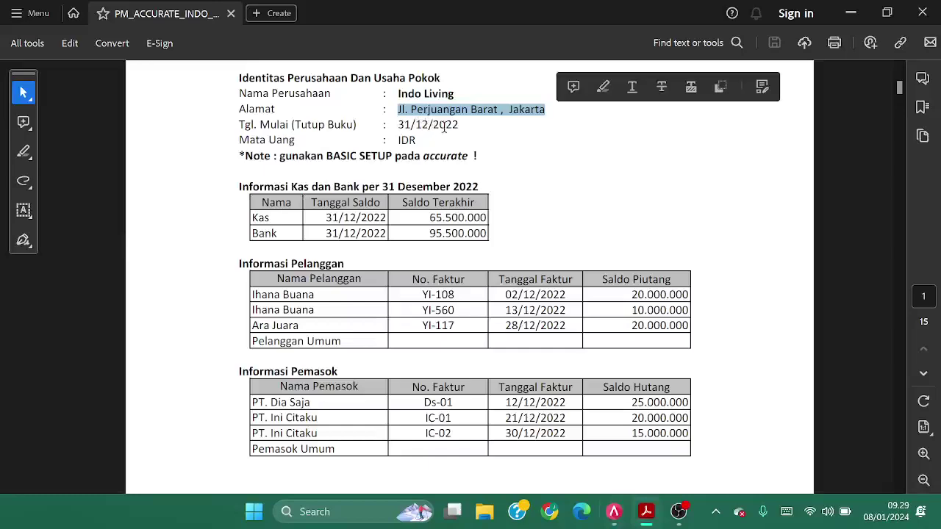
key(alt+Tab)
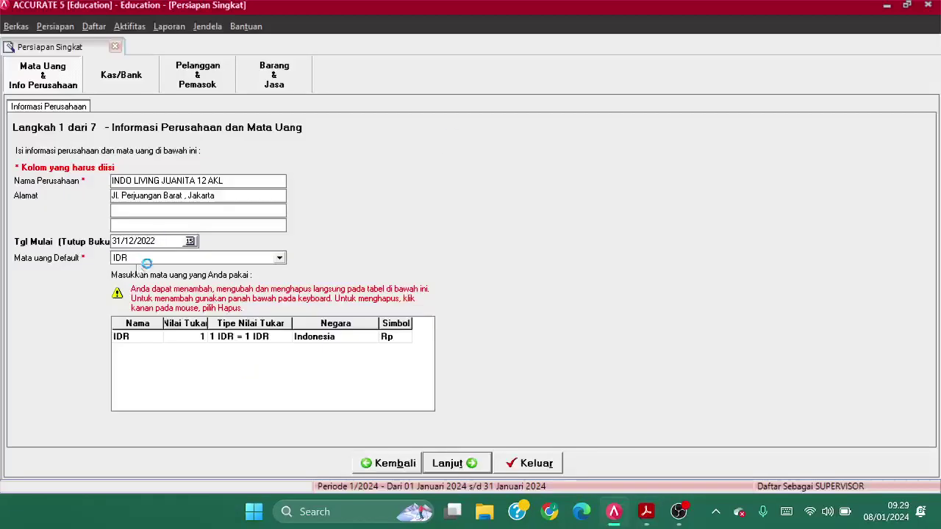
key(alt+Tab)
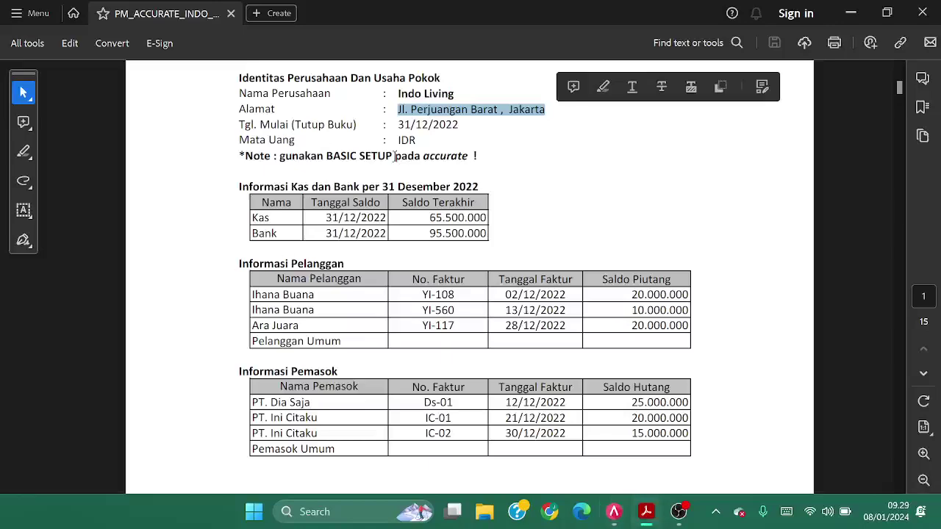
key(alt+Tab)
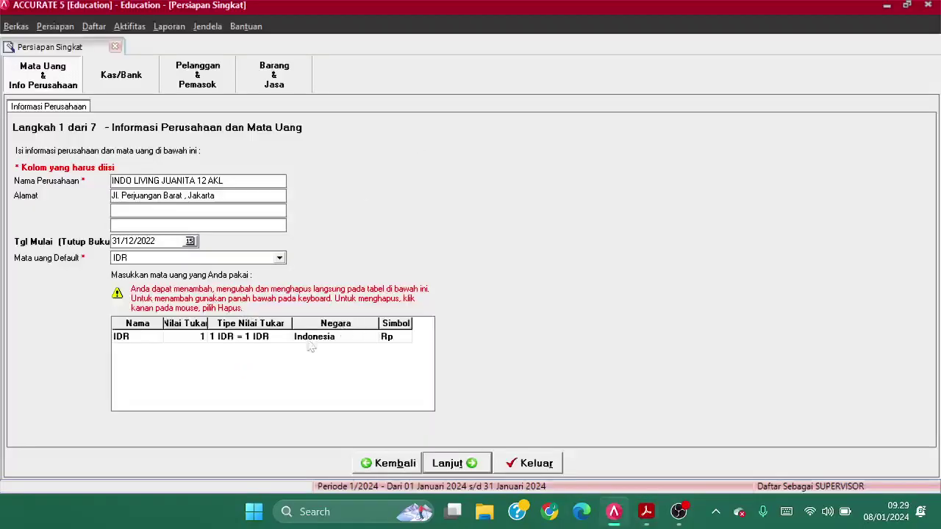
Rename the cash account to KAS with a 31/12/2022 opening balance of 65.500.000
click(455, 464)
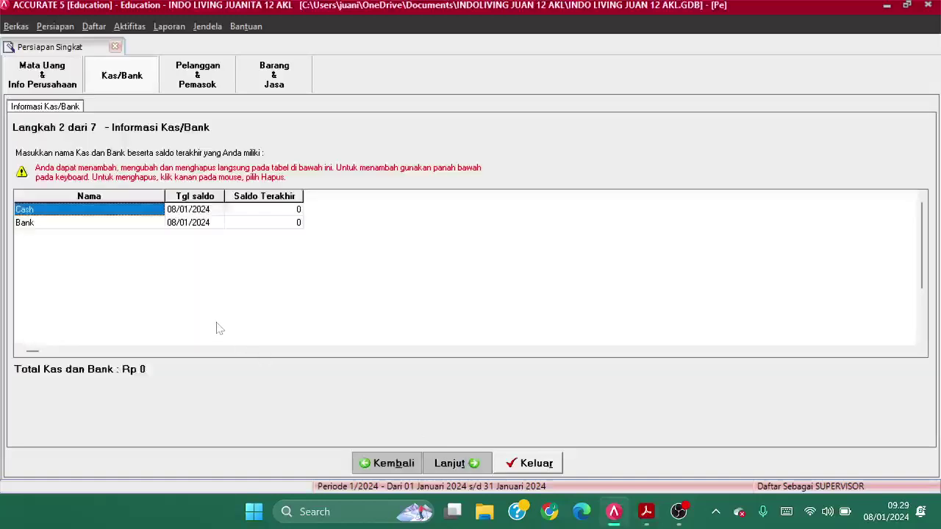
key(alt+Tab)
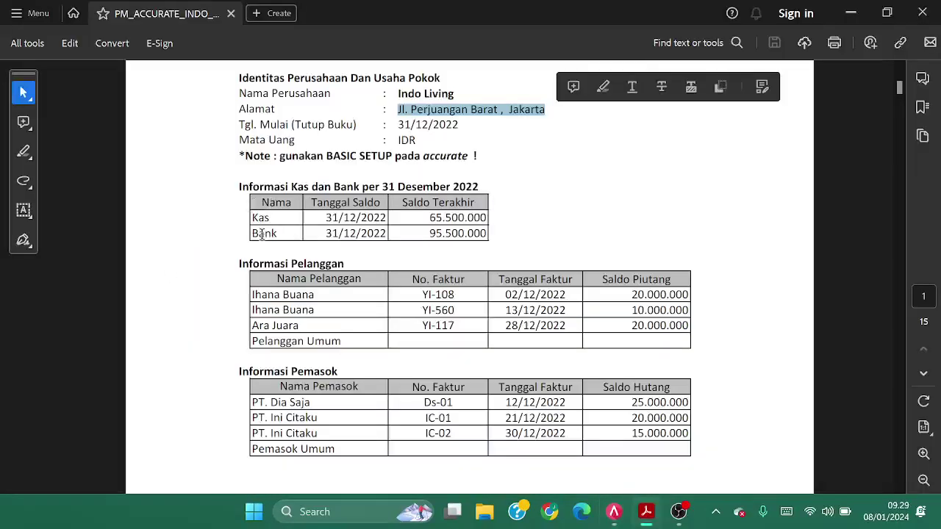
key(alt+Tab)
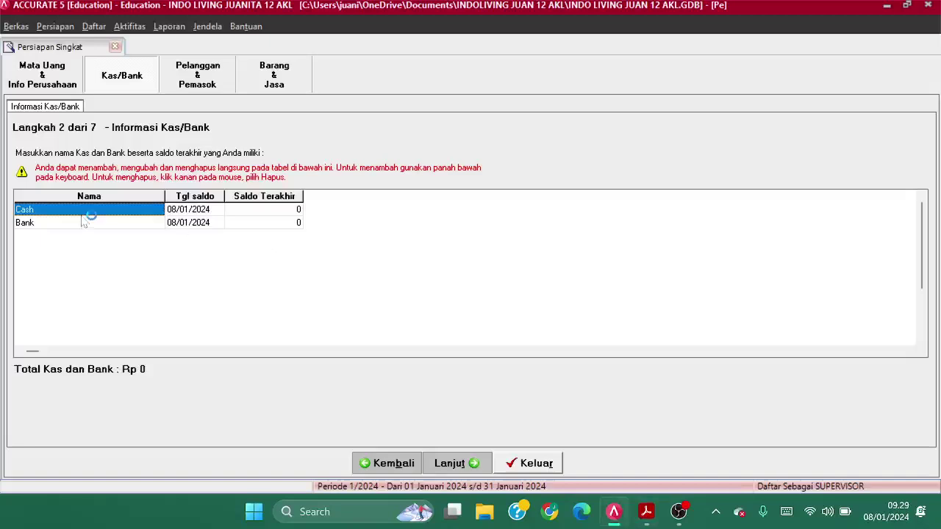
text(KAS)
key(Tab)
key(Tab)
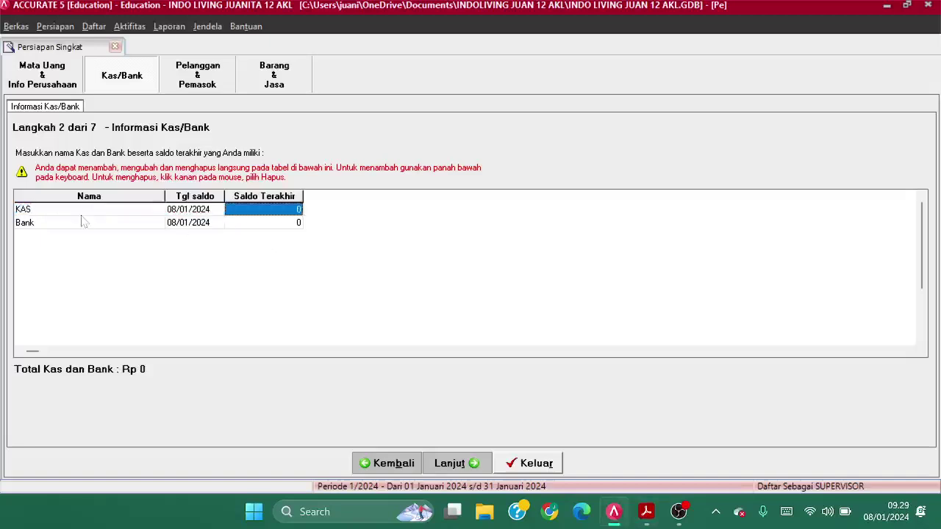
key(alt+Tab)
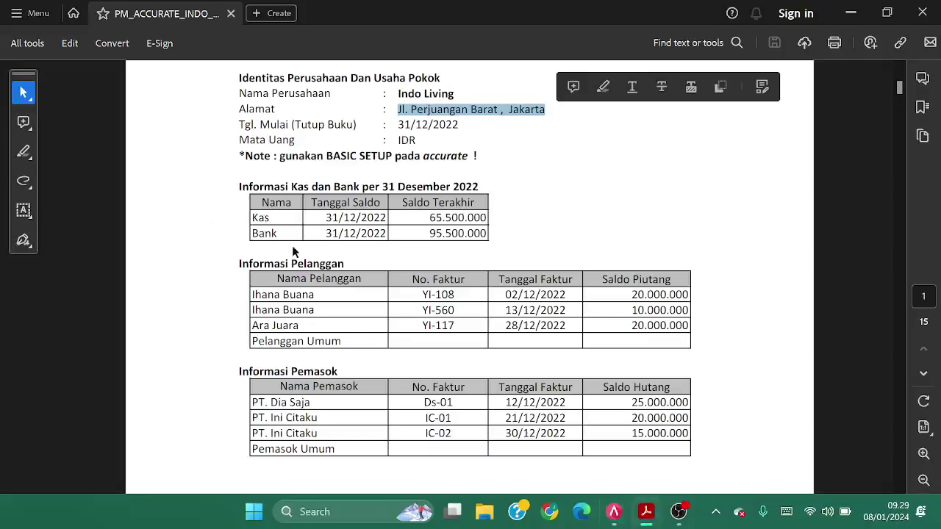
key(alt+Tab)
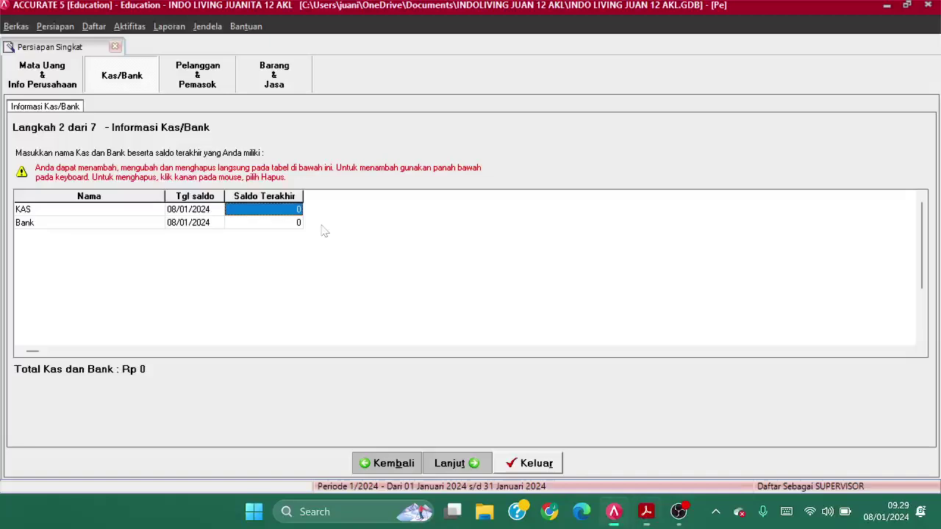
click(211, 215)
click(222, 213)
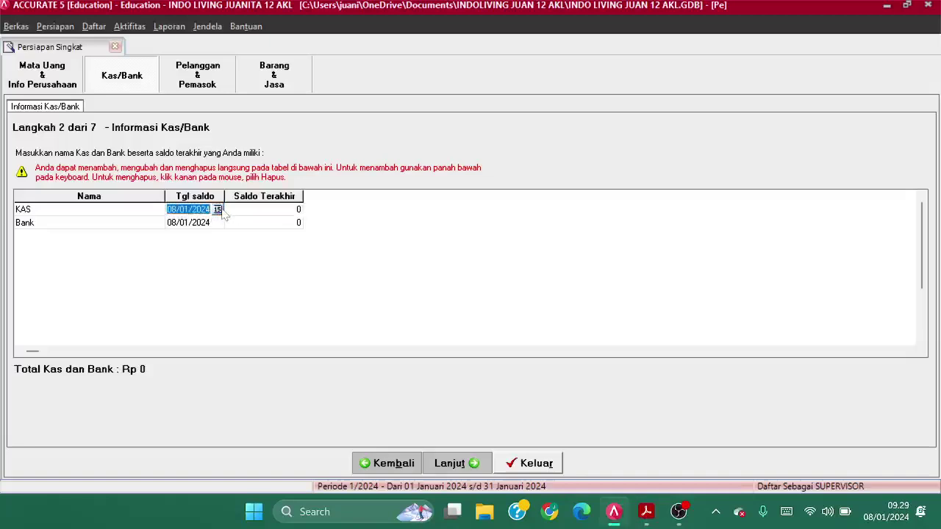
text(31)
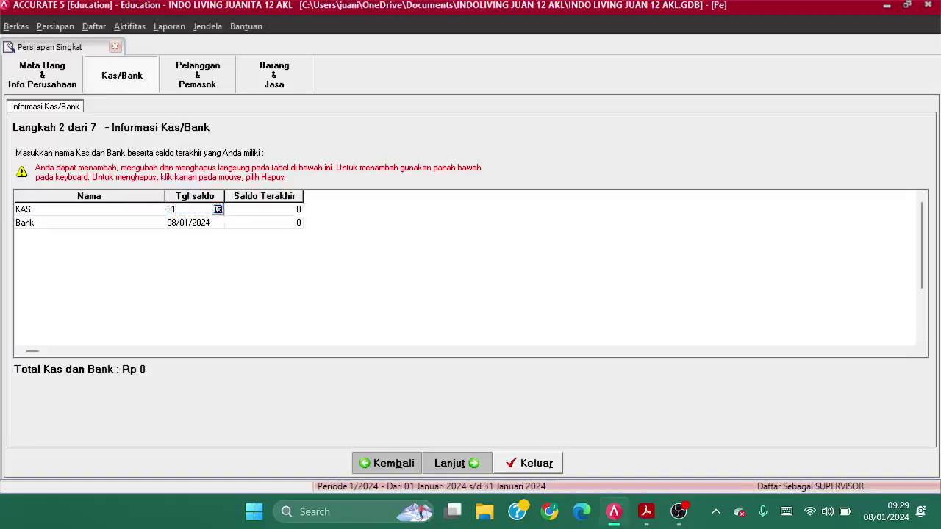
text(12/2022)
key(Tab)
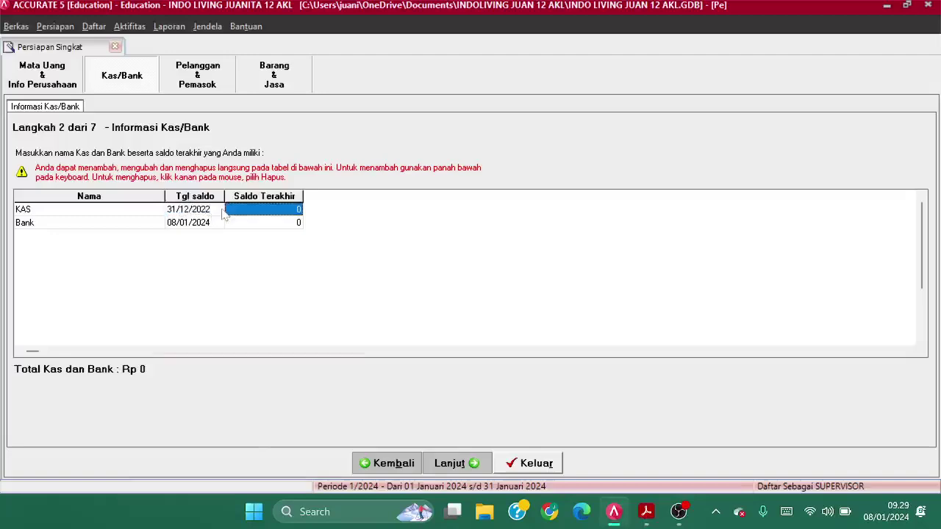
key(alt+Tab)
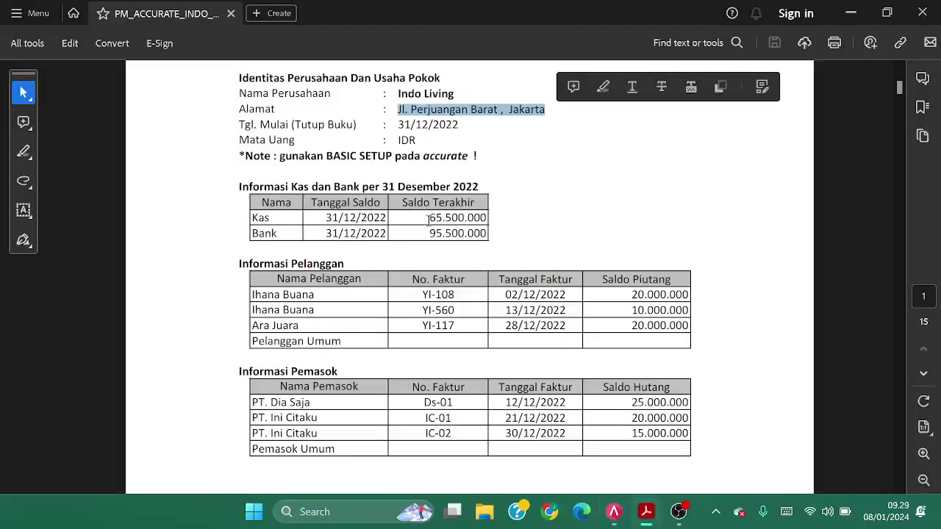
key(alt+Tab)
text(65.5)
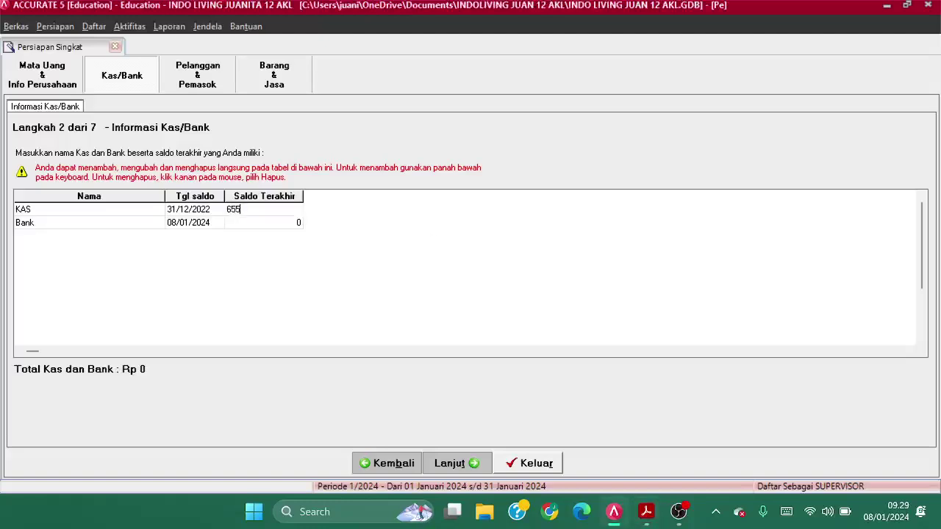
text(00.000)
key(Tab)
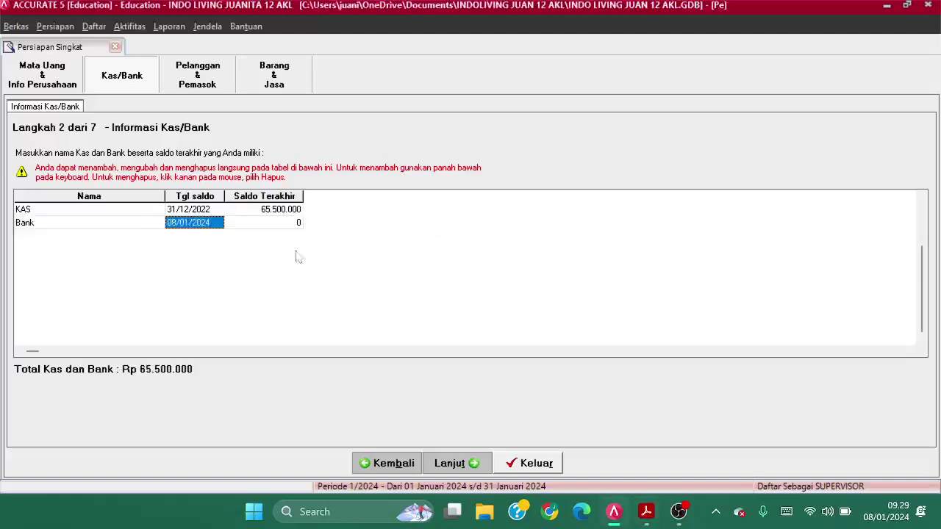
Rename the bank account to BANK with a 31/12/2022 balance of 95.500.000, removing the blank row
click(156, 224)
key(alt+Tab)
key(alt+Tab)
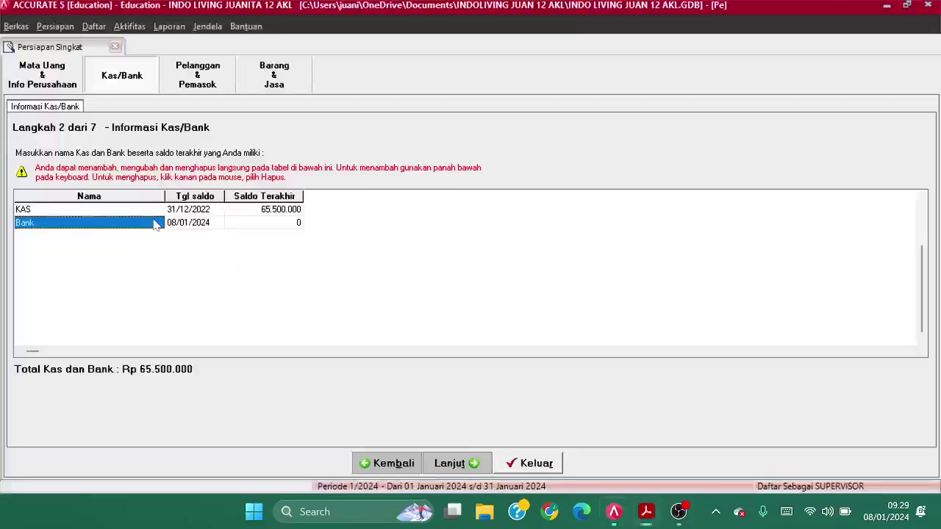
text(BANK)
key(Tab)
key(alt+Tab)
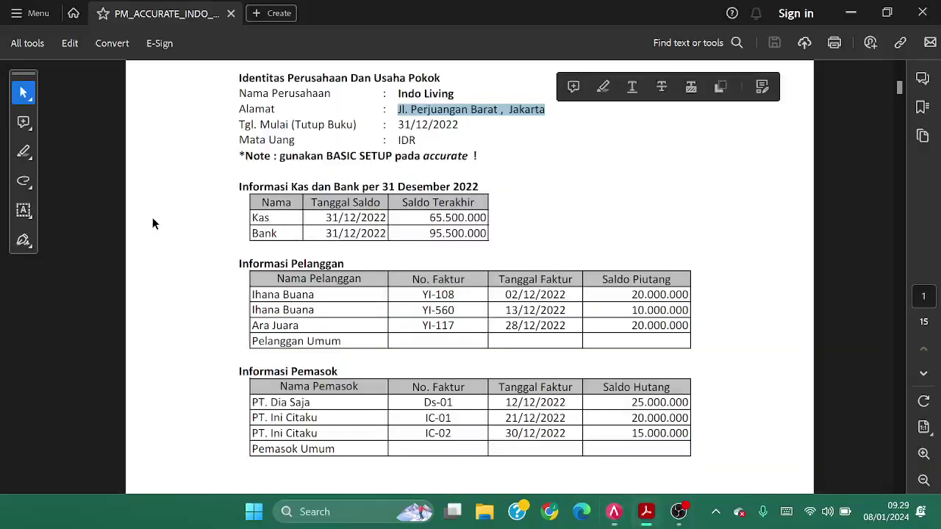
key(alt+Tab)
text(31)
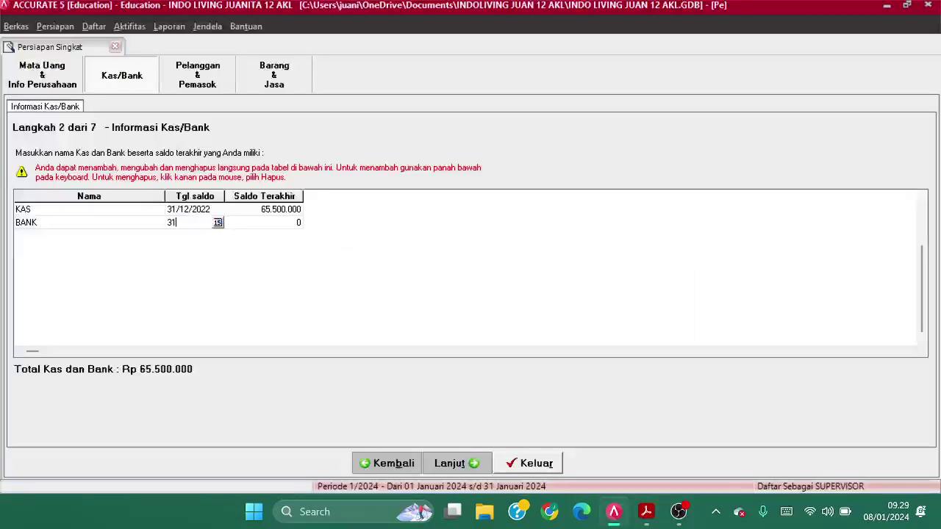
text(/12/2022)
key(Tab)
key(alt+Tab)
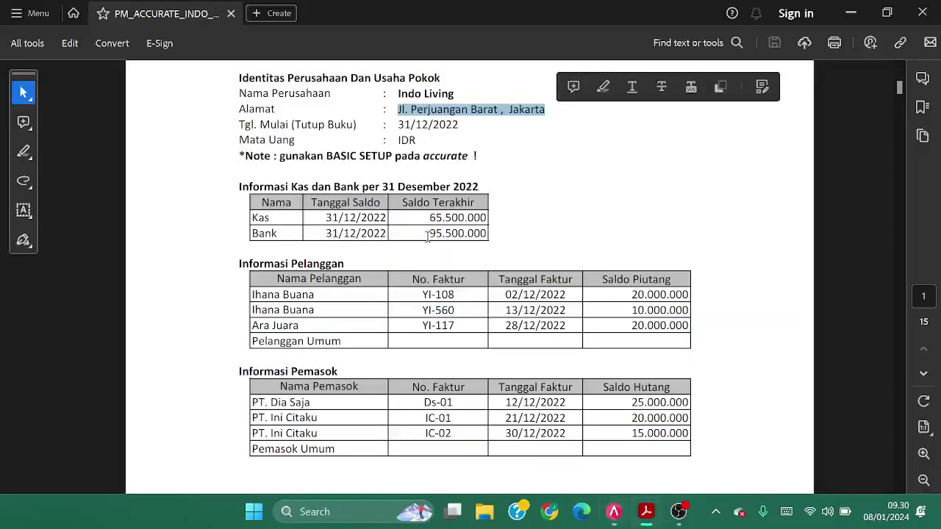
key(alt+Tab)
text(95.50)
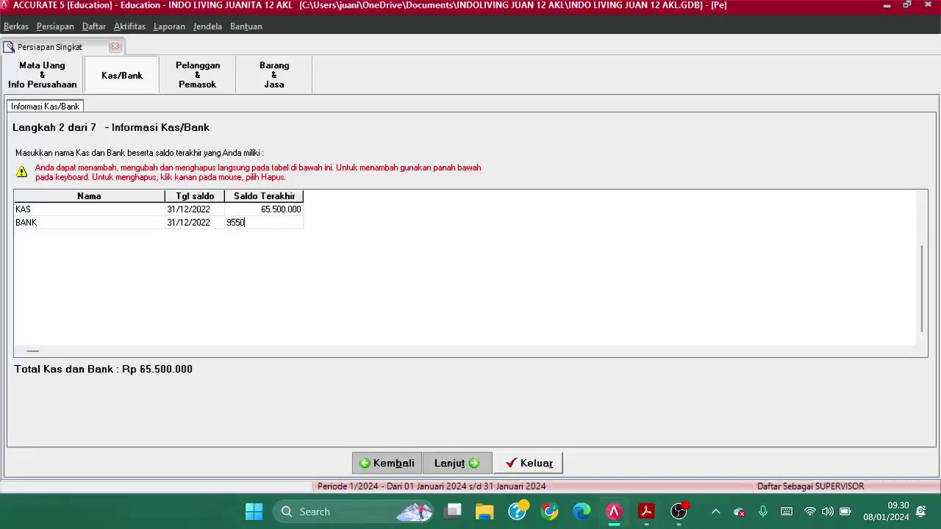
text(0.000)
key(Down)
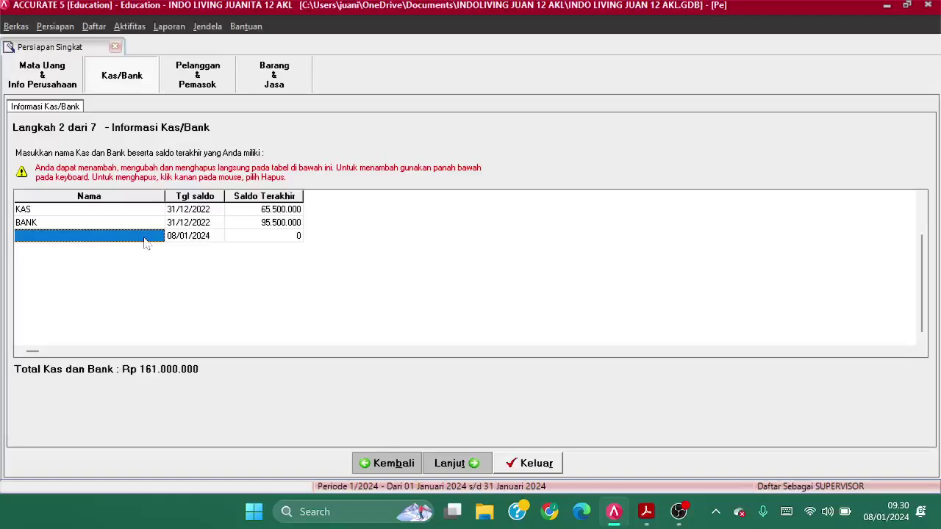
key(Up)
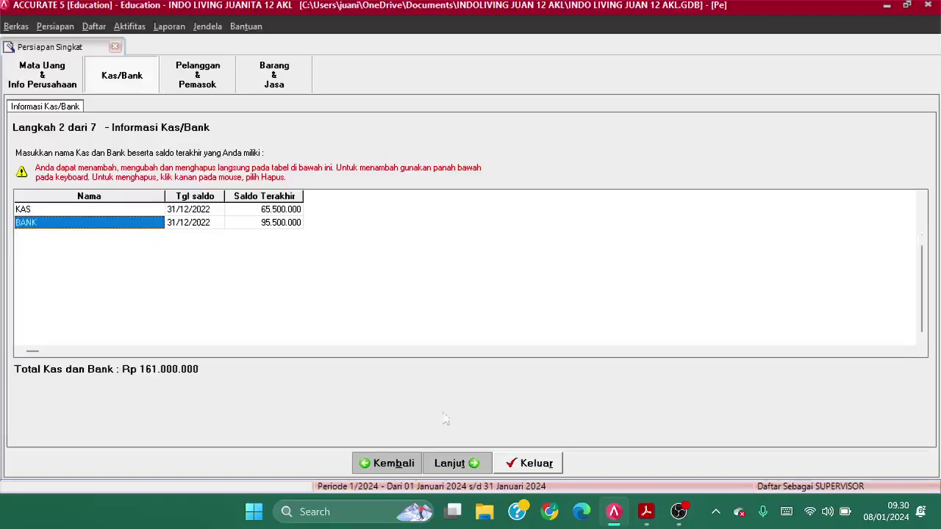
click(457, 463)
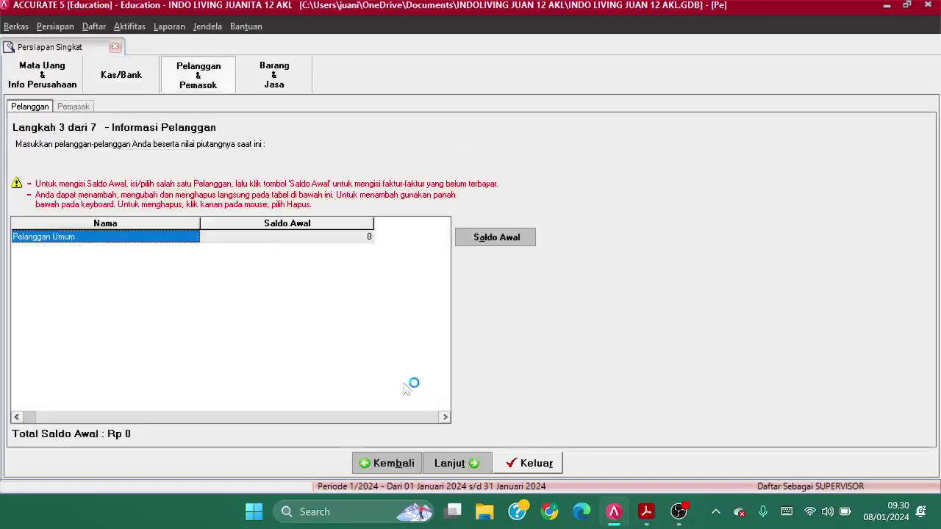
key(alt+Tab)
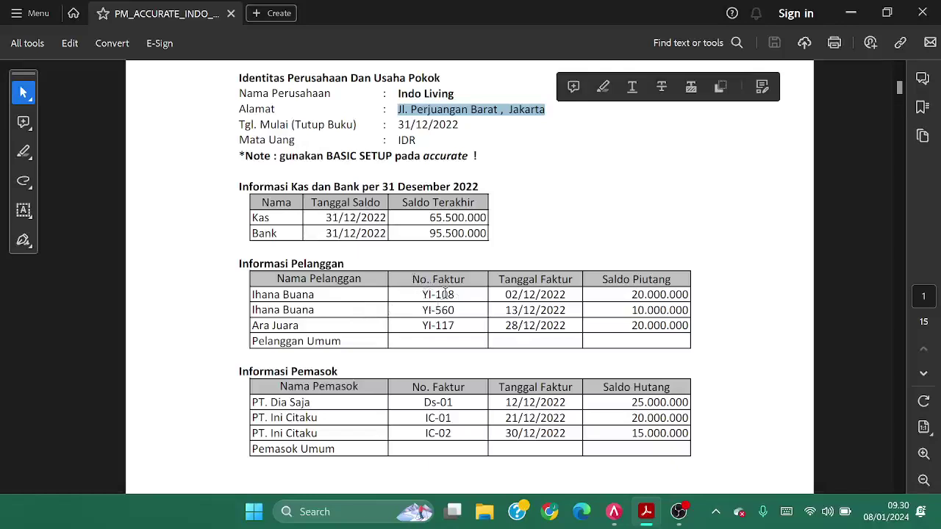
drag(321, 301, 252, 294)
key(alt+Tab)
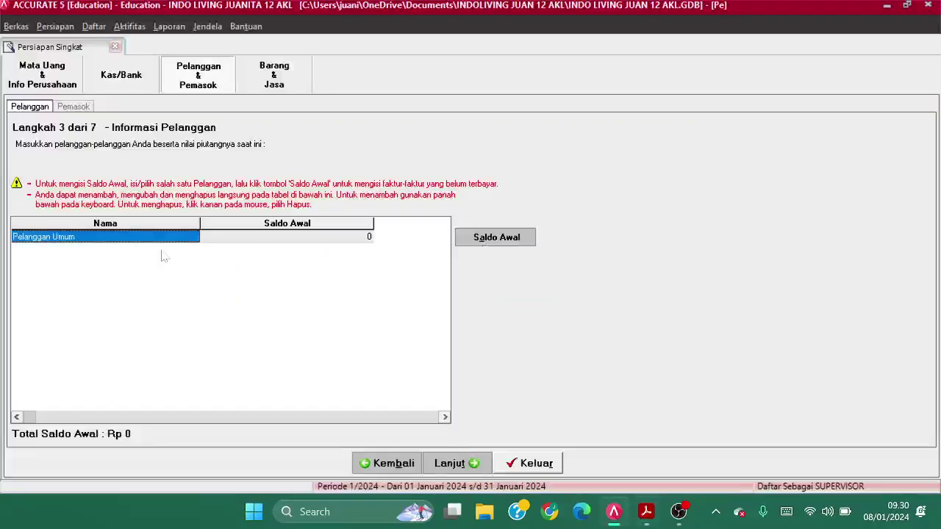
click(274, 239)
key(Down)
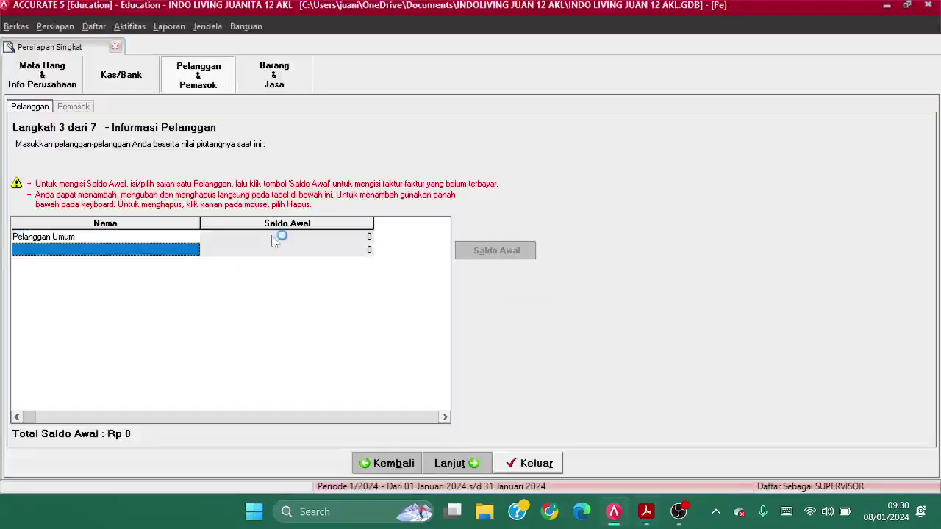
click(172, 253)
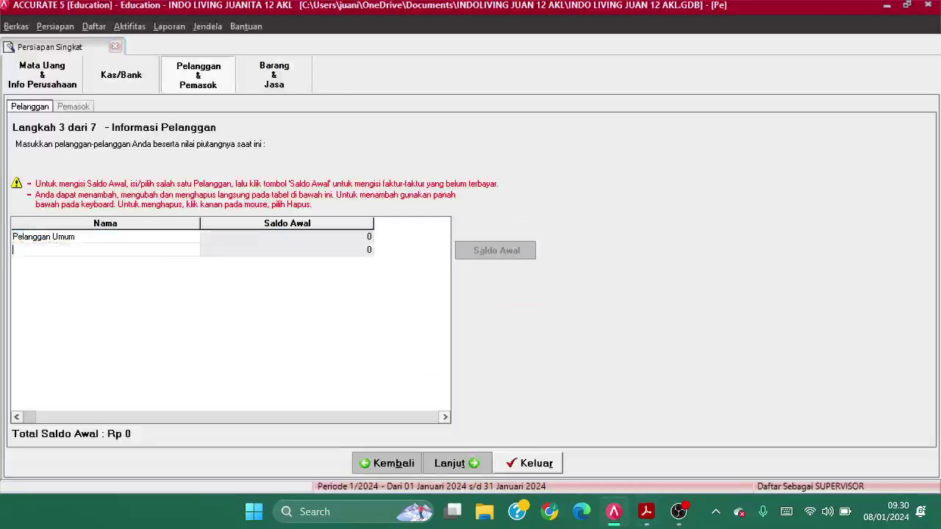
text(Ihana Buana)
key(Tab)
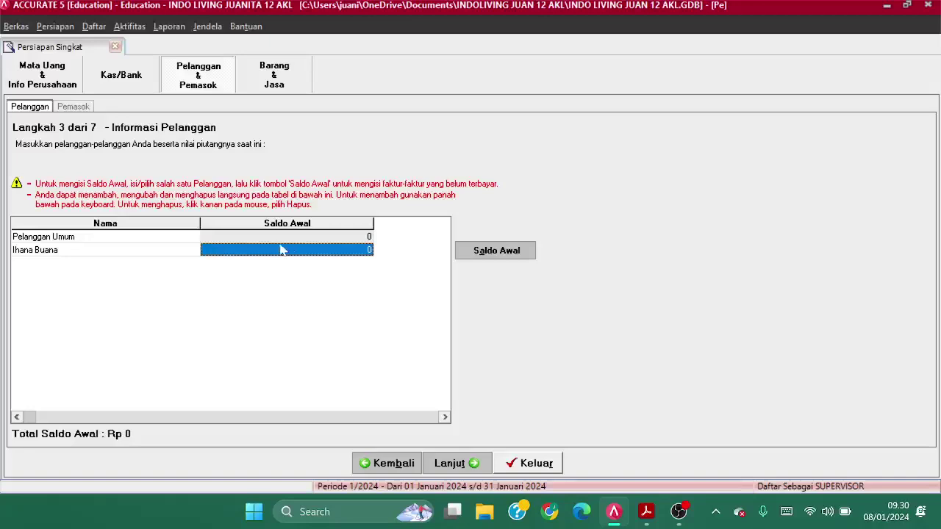
click(510, 252)
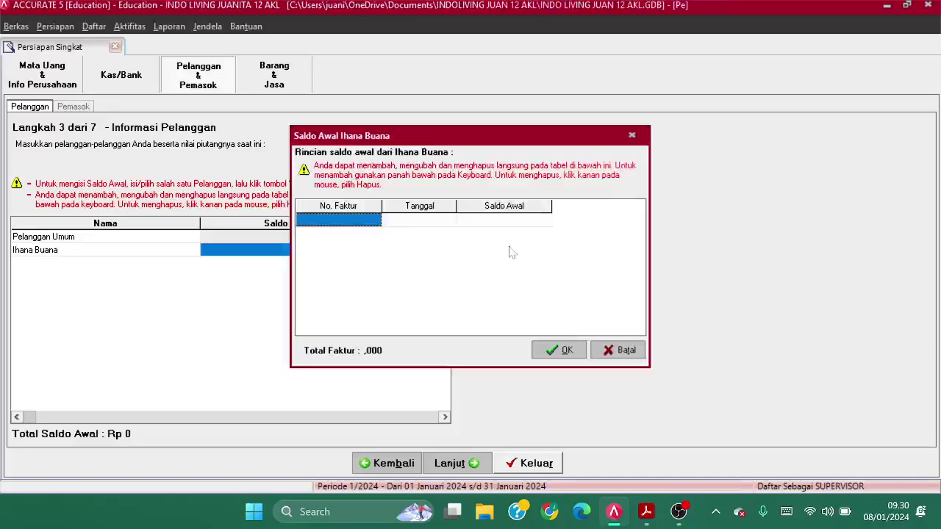
key(alt+Tab)
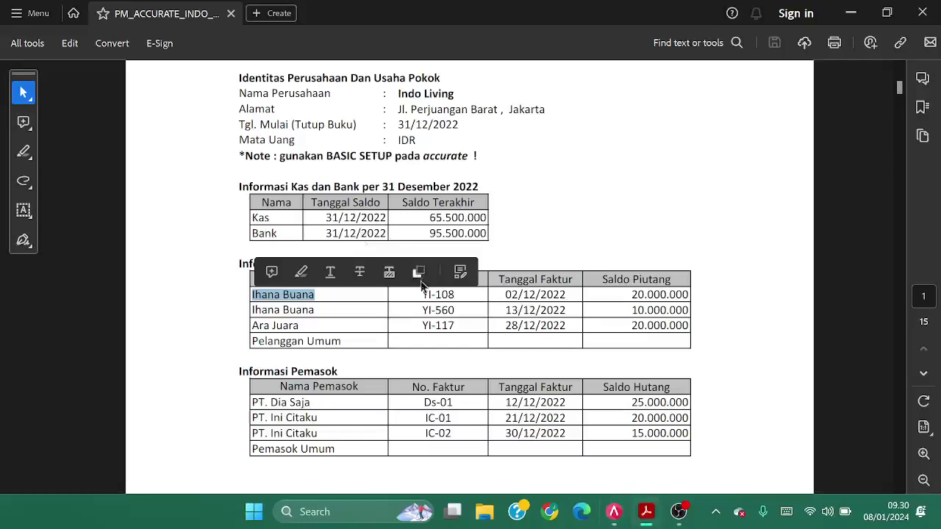
drag(422, 294, 462, 294)
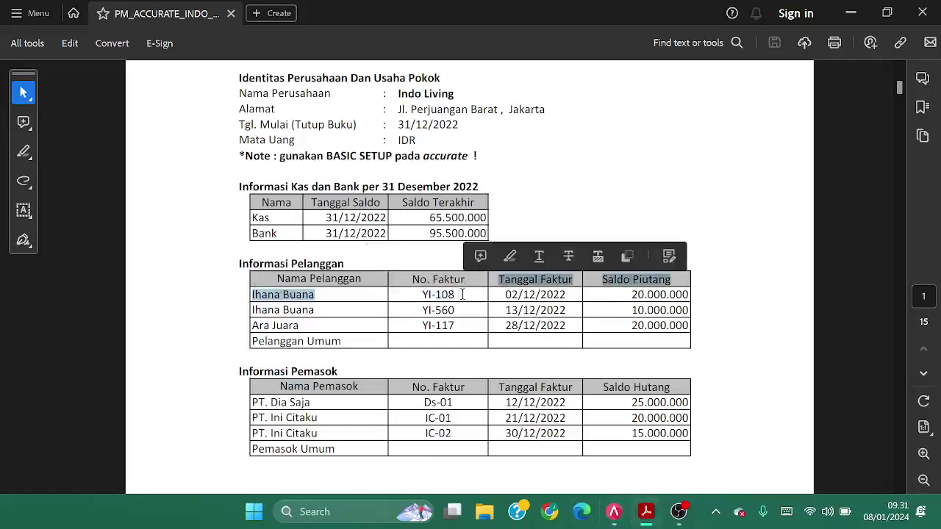
drag(422, 294, 456, 292)
key(ctrl+c)
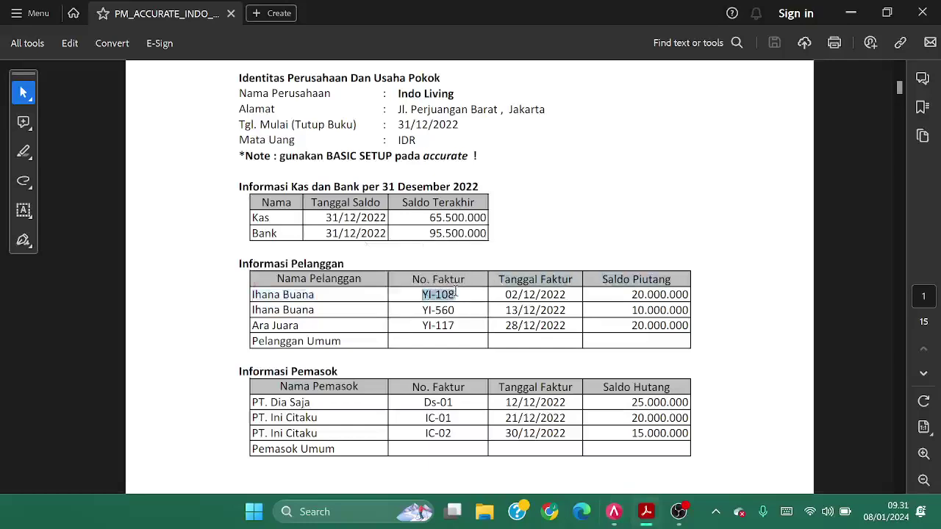
key(alt+Tab)
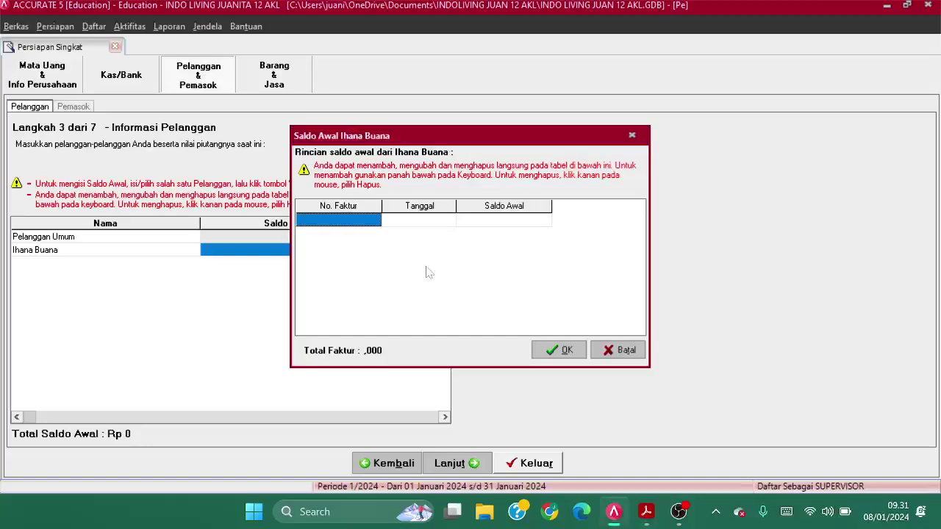
click(357, 222)
key(ctrl+v)
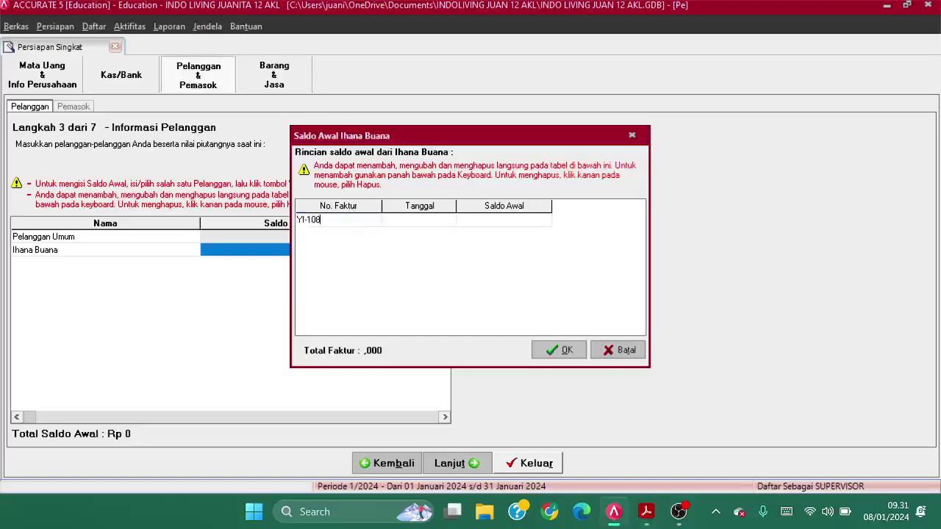
key(Tab)
key(alt+Tab)
click(528, 291)
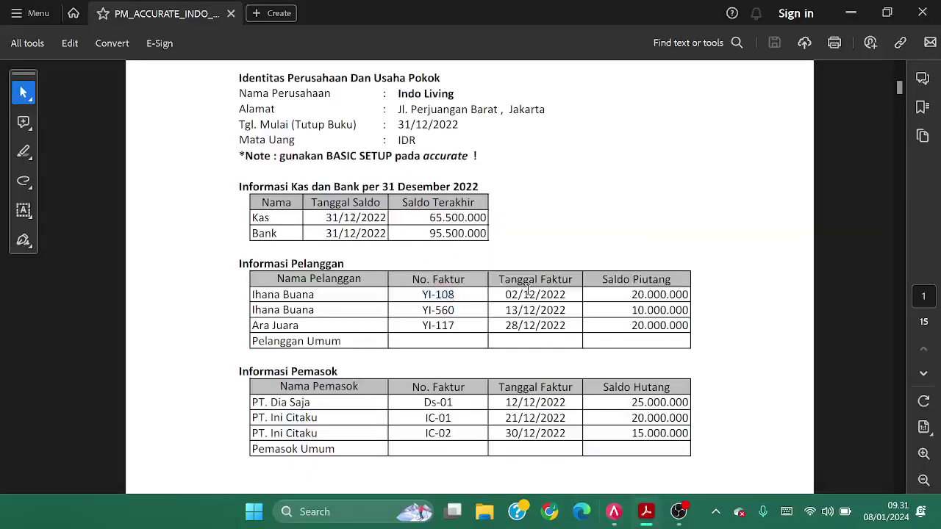
key(alt+Tab)
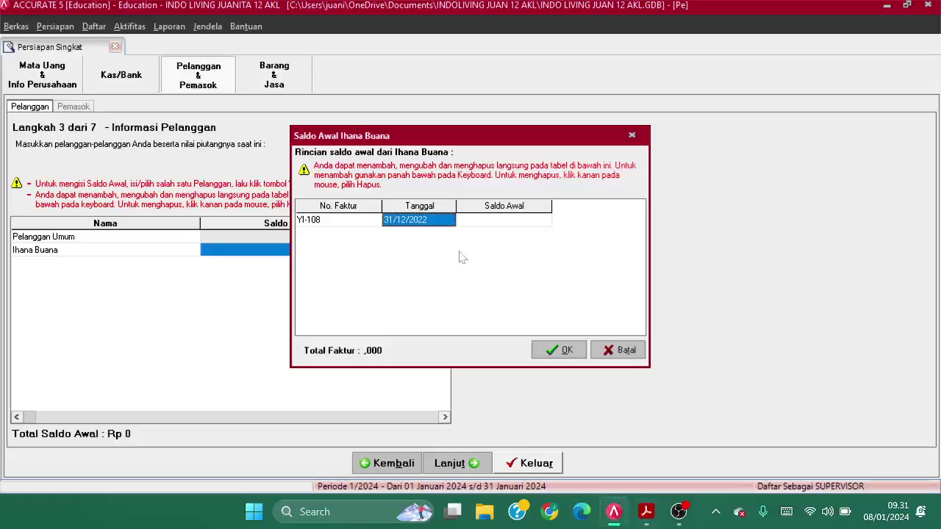
text(02)
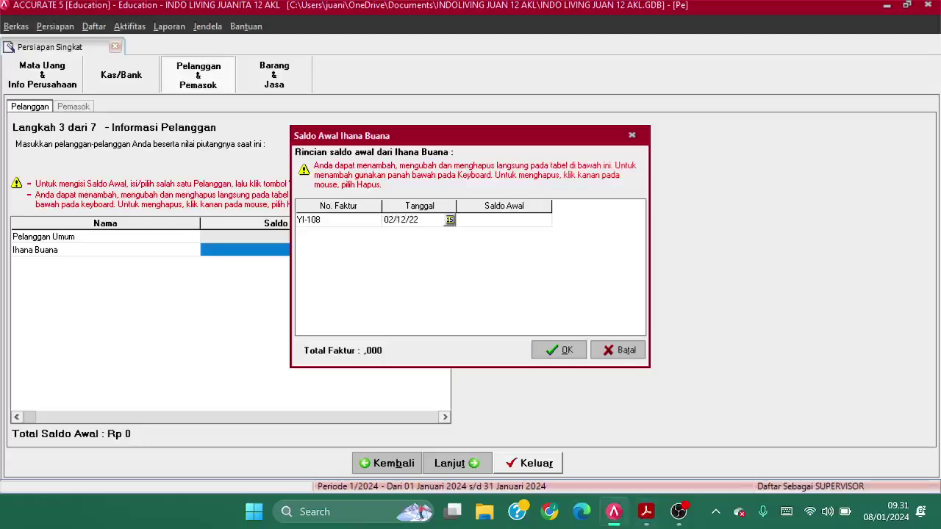
key(Tab)
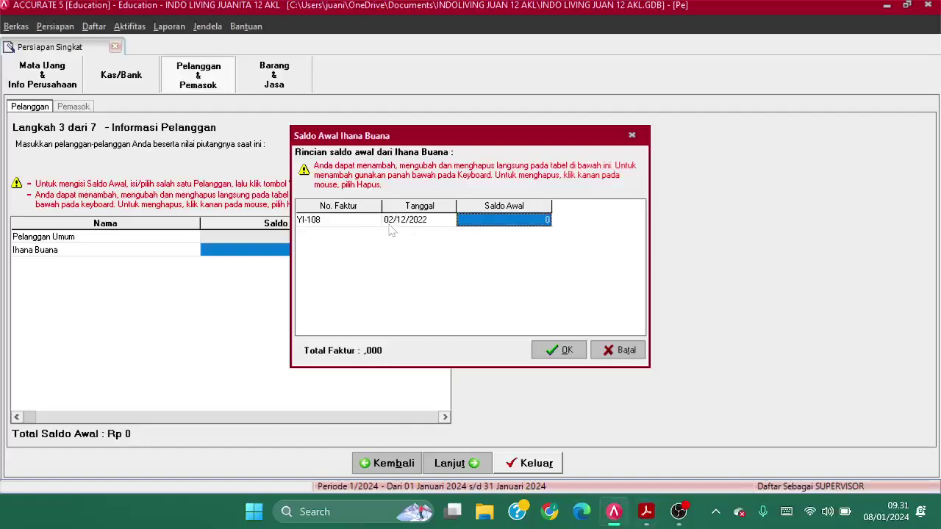
Set YI-108's amount to 20.000.000, correcting the mistyped 200.000.000
key(alt+Tab)
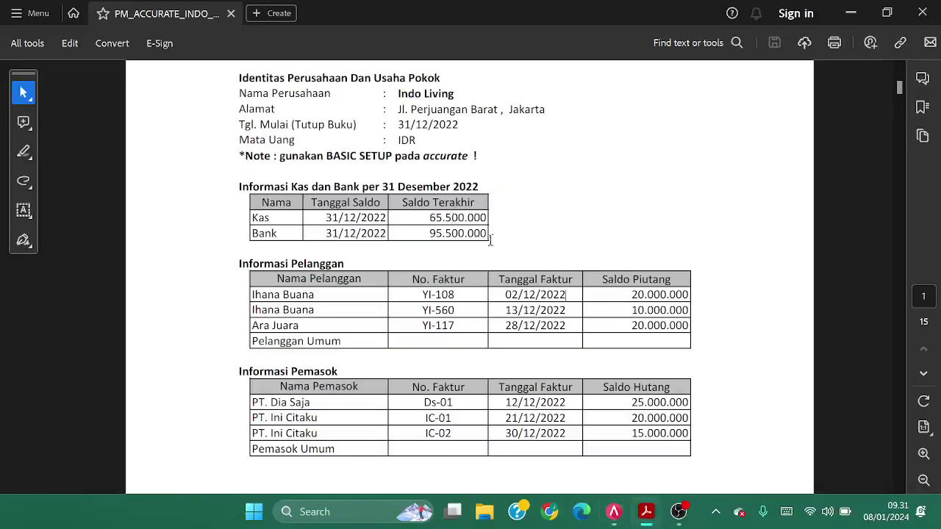
key(alt+Tab)
text(2)
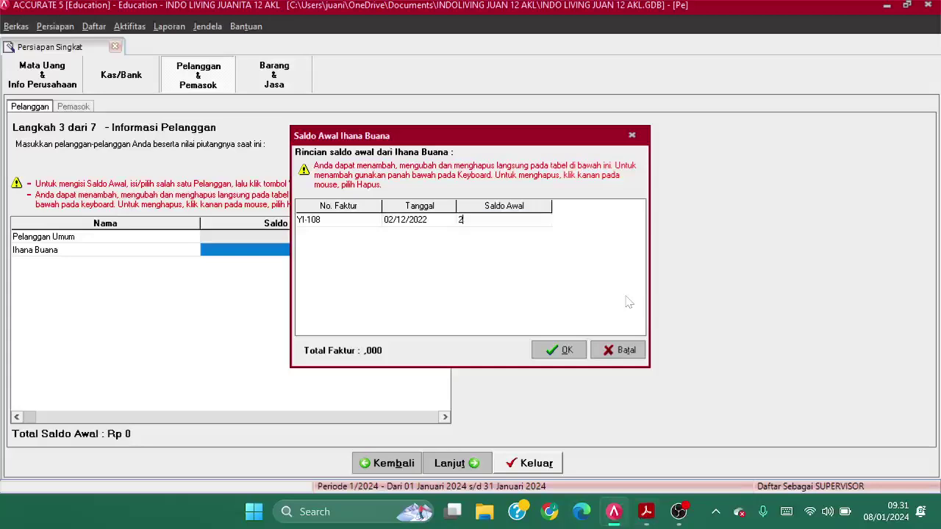
text(00.000.000)
key(Down)
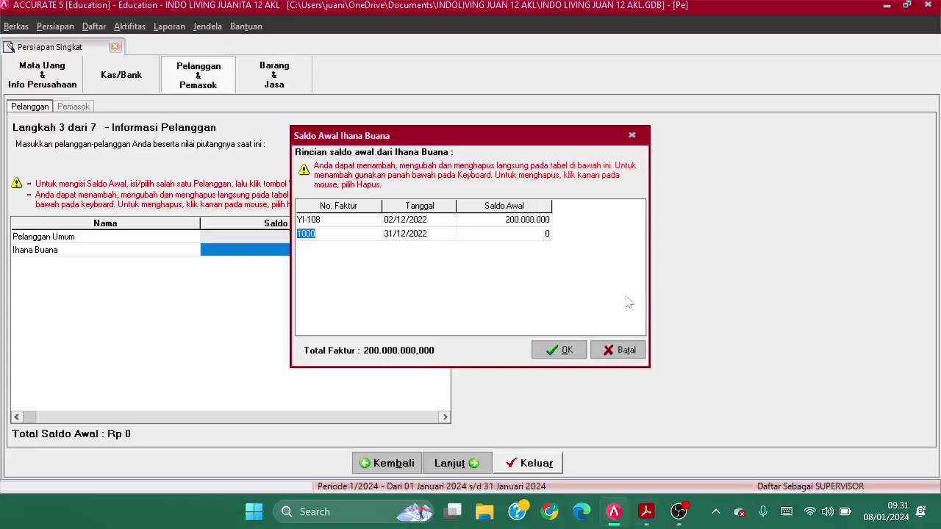
click(538, 222)
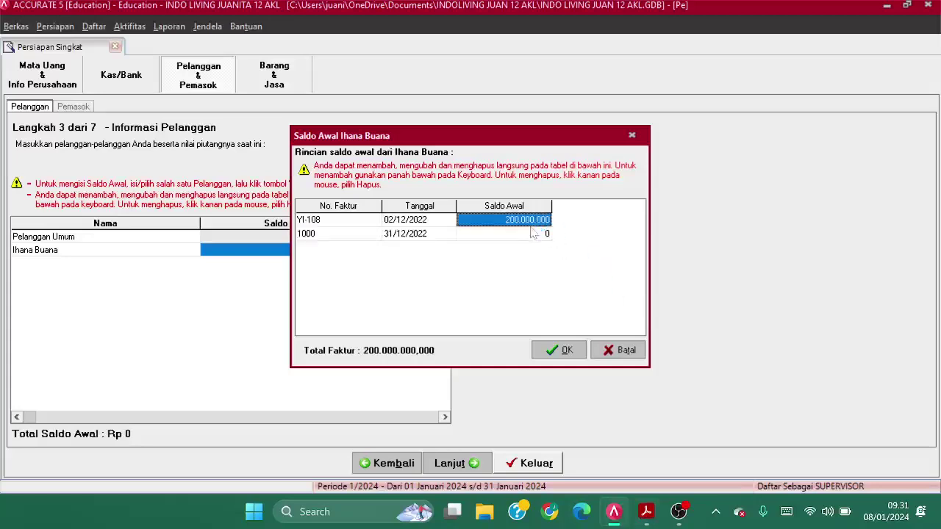
text(20.00)
text(0.0)
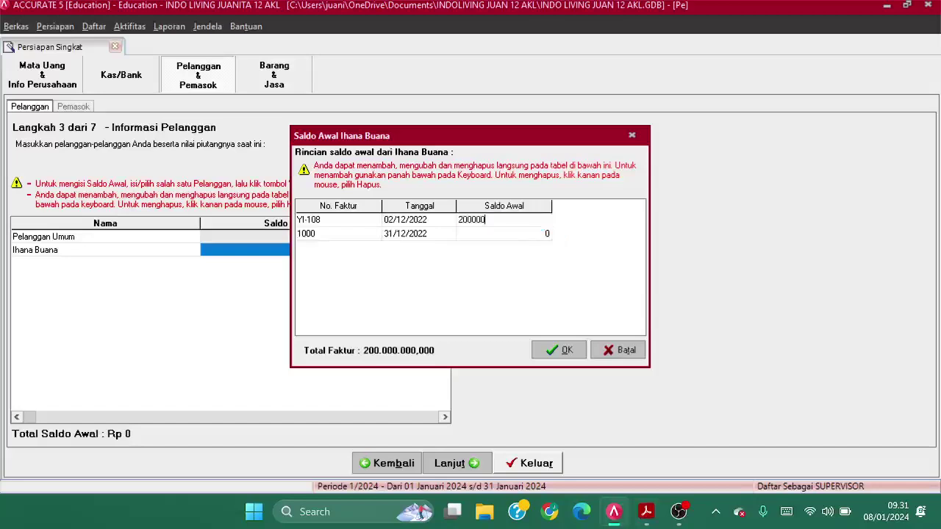
text(00)
key(Down)
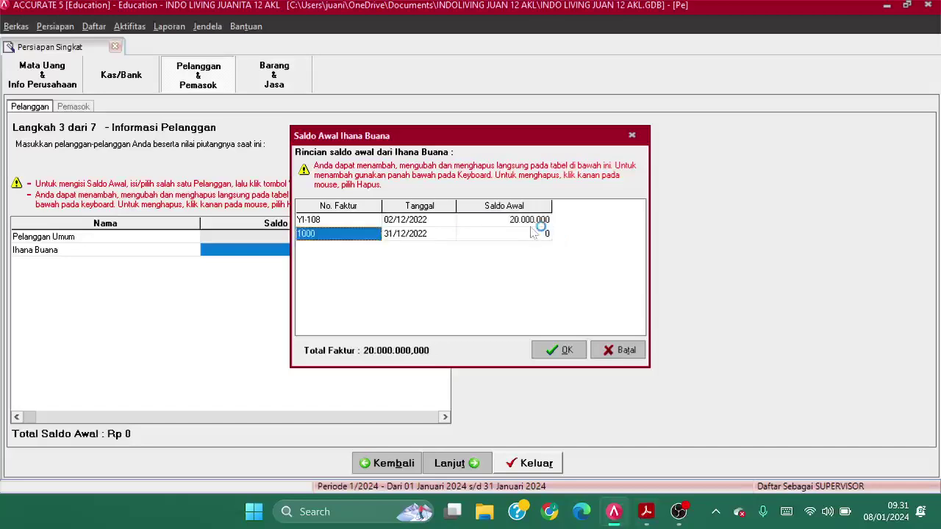
Copy invoice number YI-560 from the task sheet into the second row
key(alt+Tab)
drag(422, 311, 454, 313)
key(ctrl+c)
key(alt+Tab)
click(351, 234)
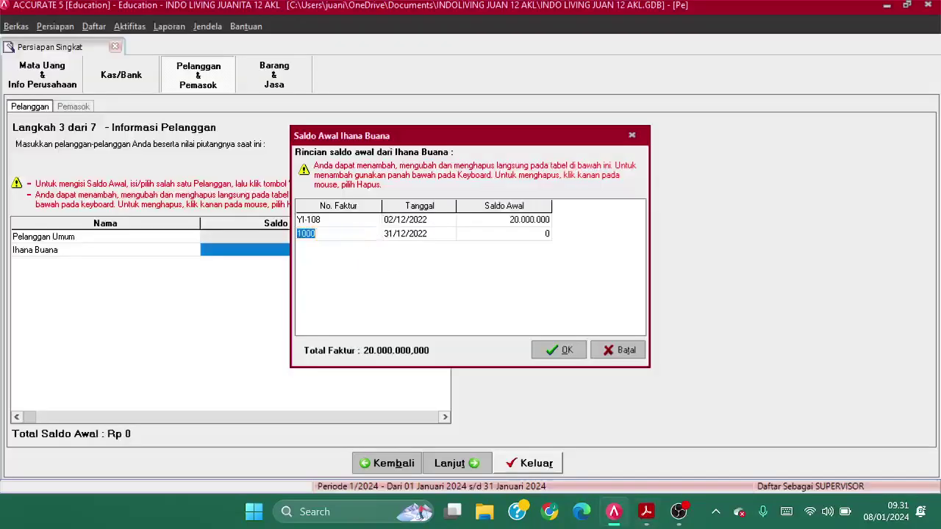
key(ctrl+v)
Set invoice YI-560's date to 13/12/2022
key(Tab)
key(alt+Tab)
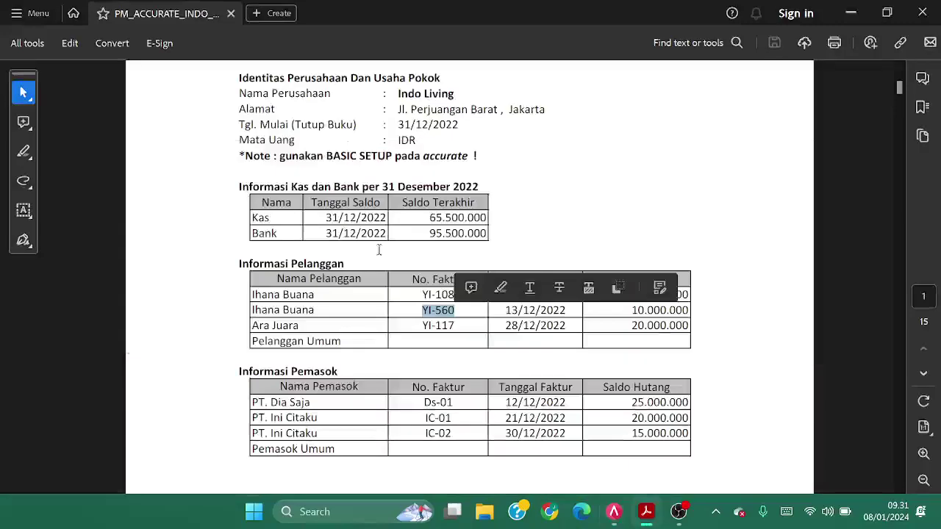
click(492, 305)
key(alt+Tab)
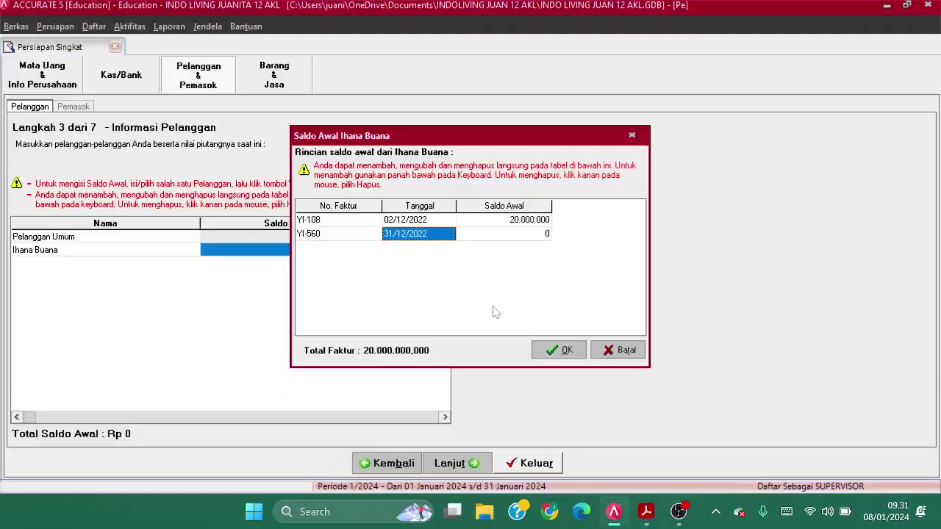
text(1)
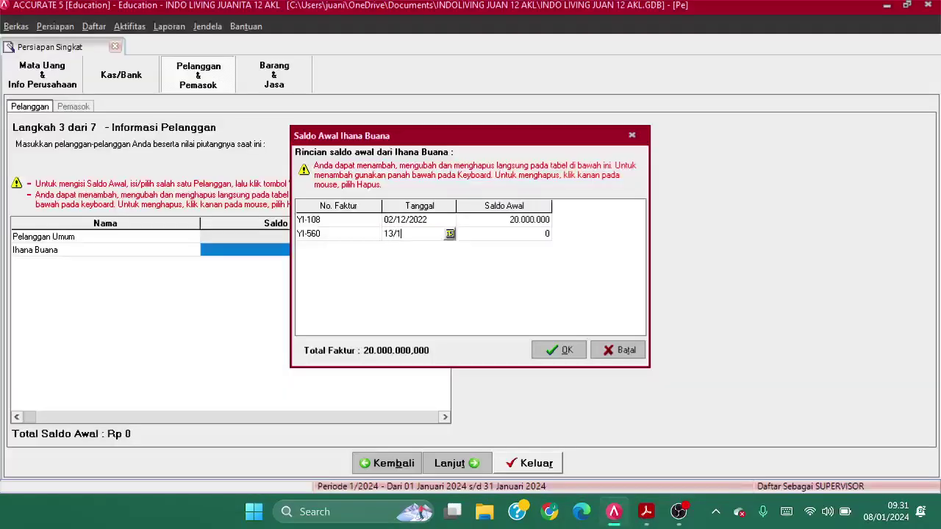
text(2/12/22)
key(Tab)
Enter YI-560's amount of 10.000.000 and confirm the opening-balance breakdown
key(alt+Tab)
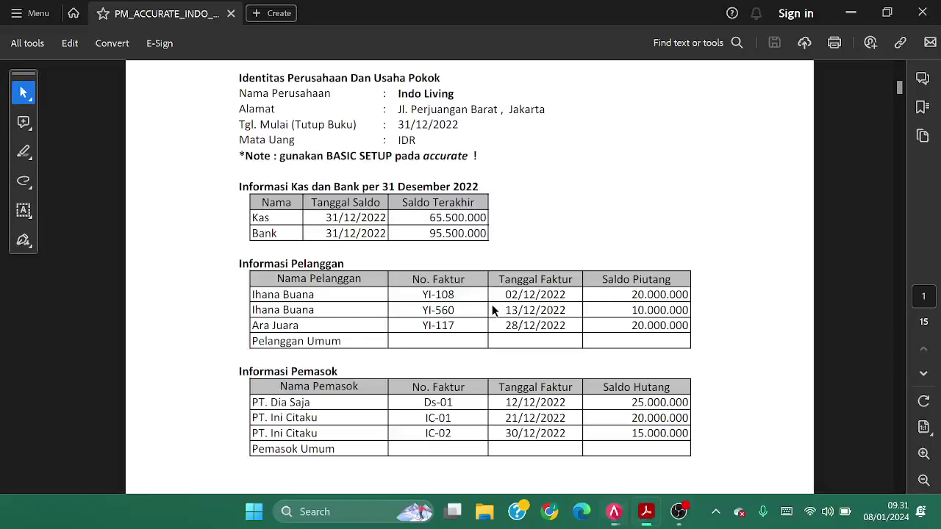
key(alt+Tab)
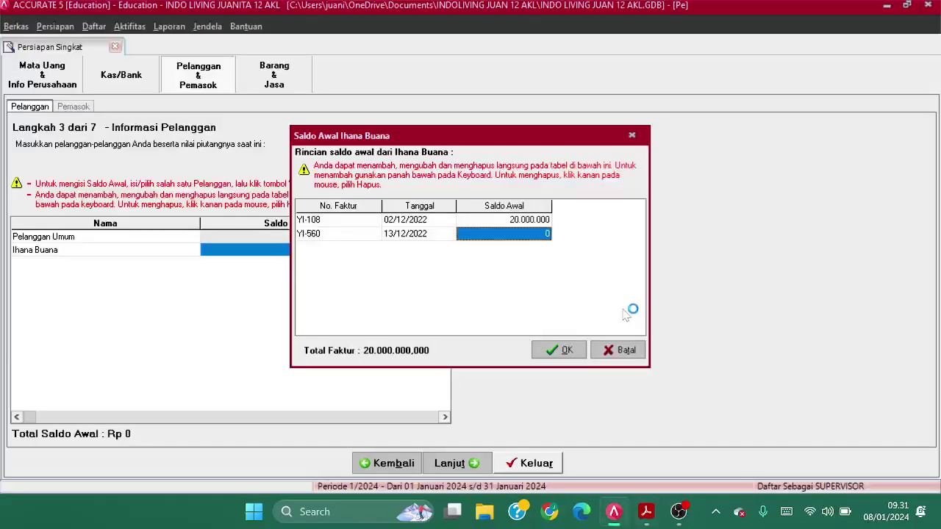
key(alt+Tab)
key(alt+Tab)
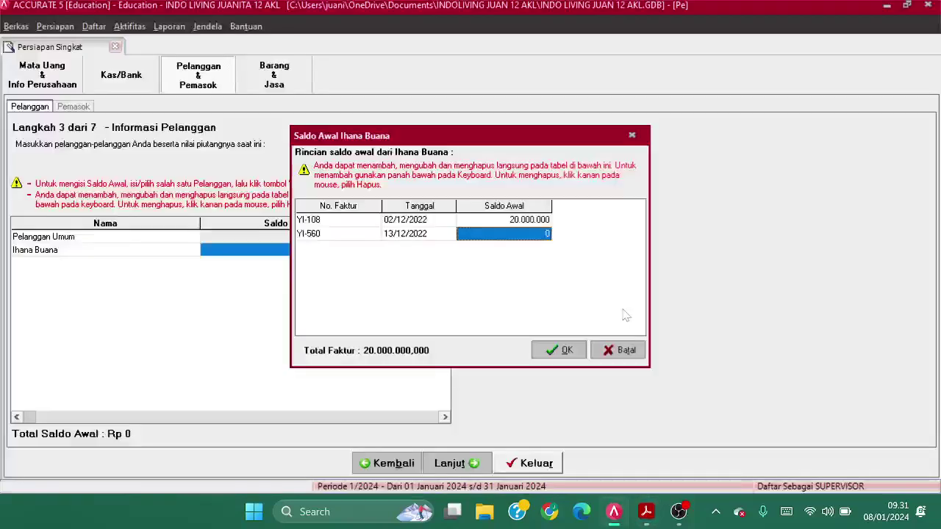
text(10.000.000)
key(Return)
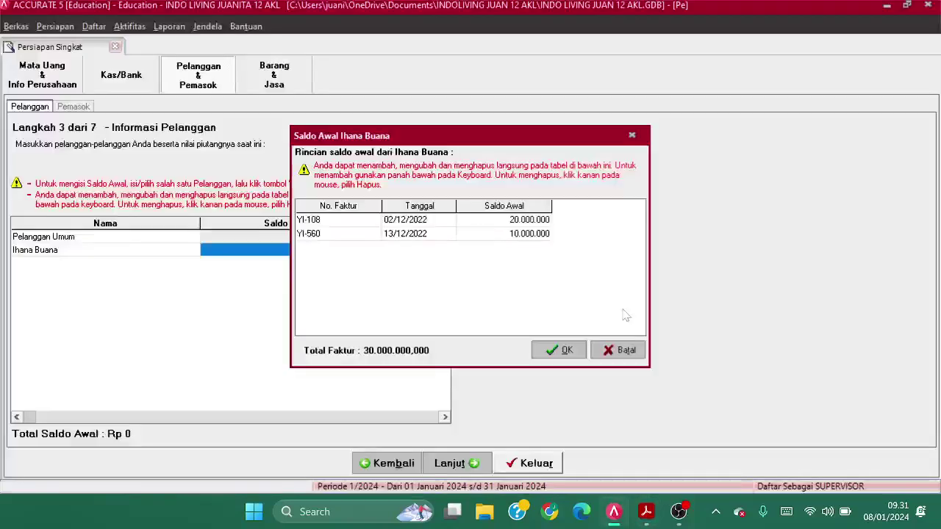
key(alt+Tab)
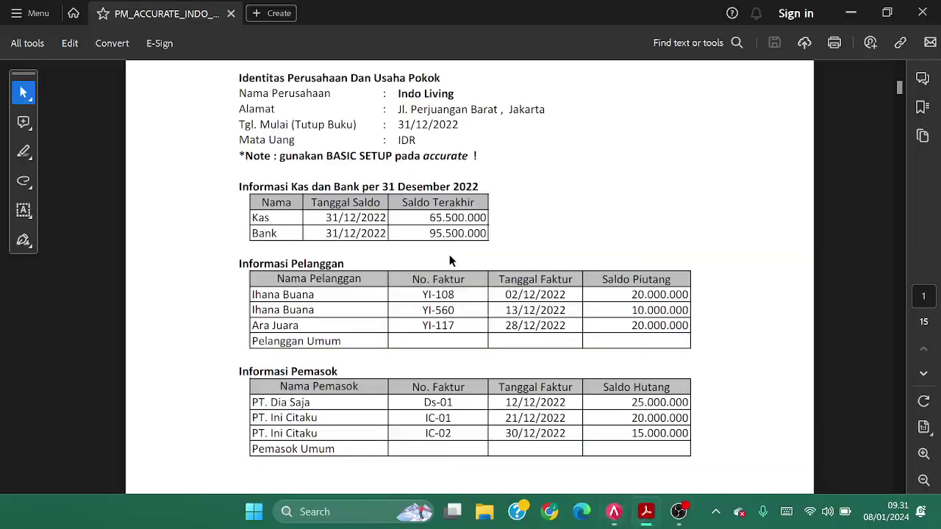
key(alt+Tab)
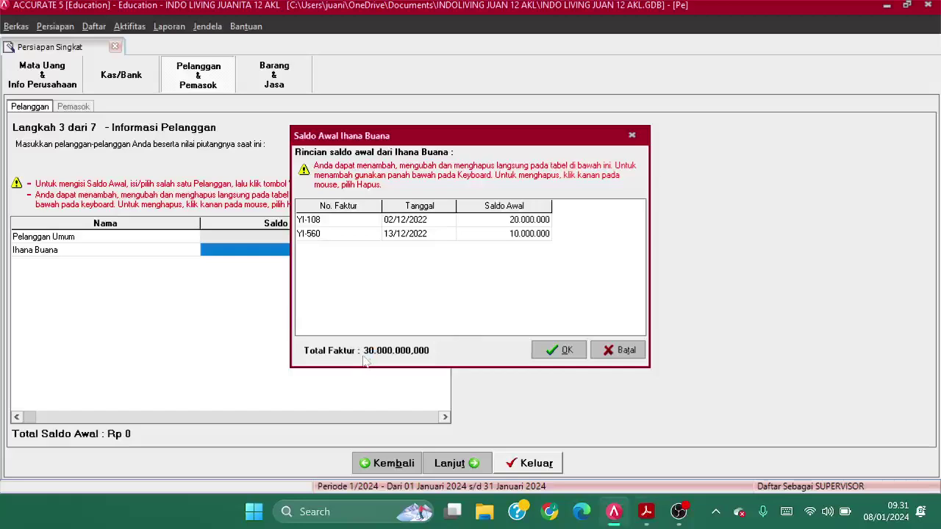
click(559, 350)
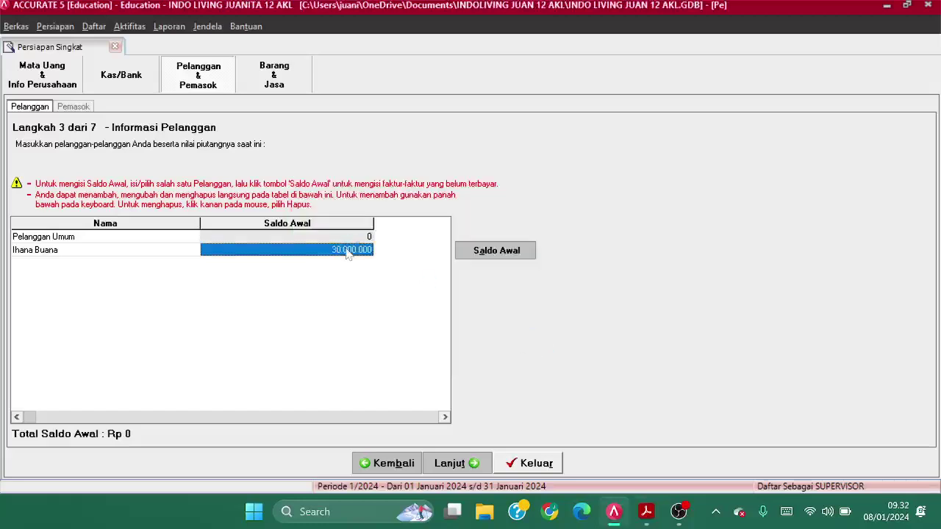
key(Down)
key(alt+Tab)
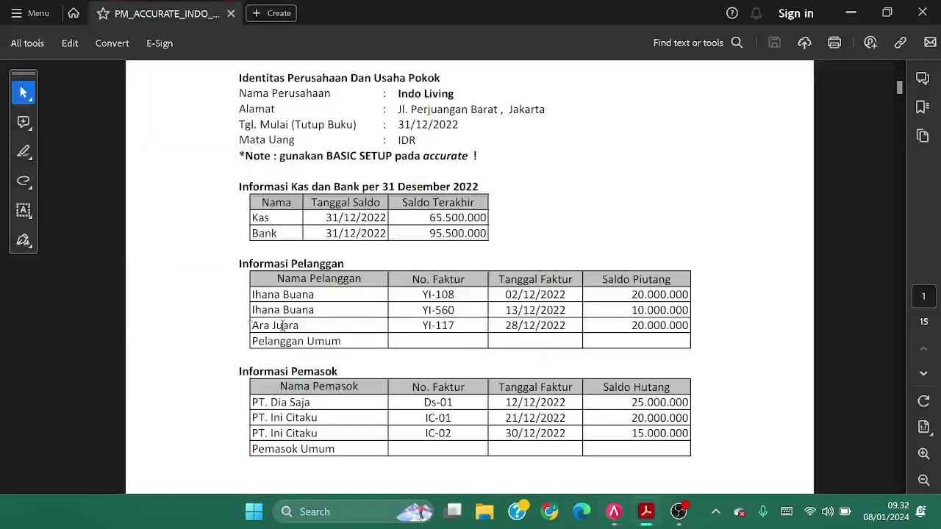
drag(251, 325, 291, 330)
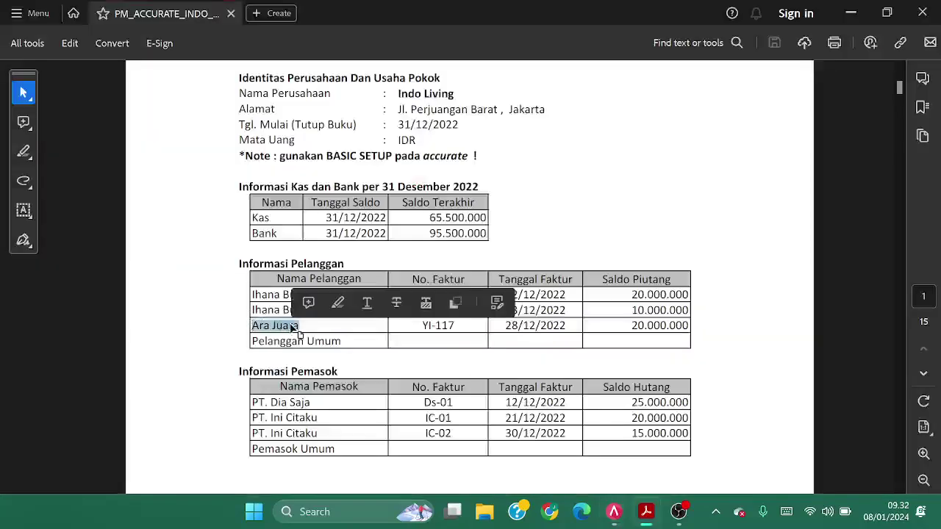
key(ctrl+c)
key(alt+Tab)
click(164, 266)
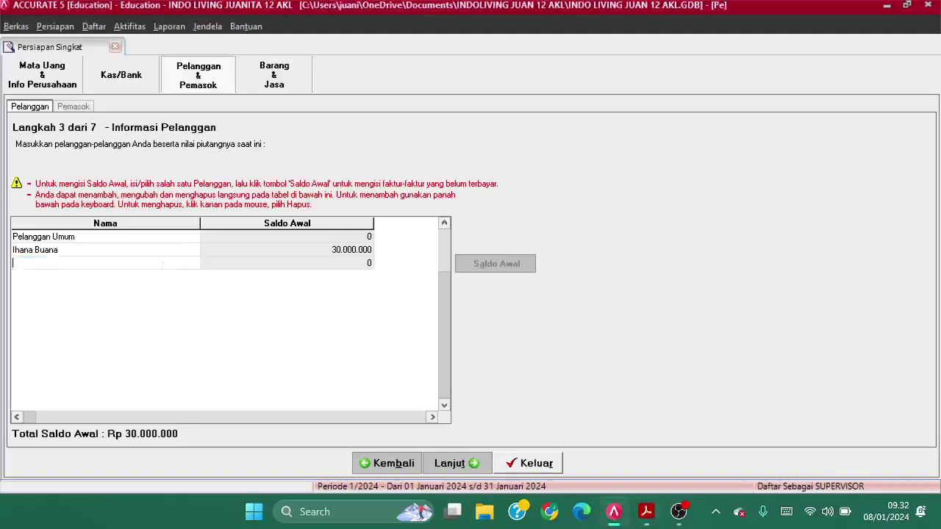
key(ctrl+v)
key(Tab)
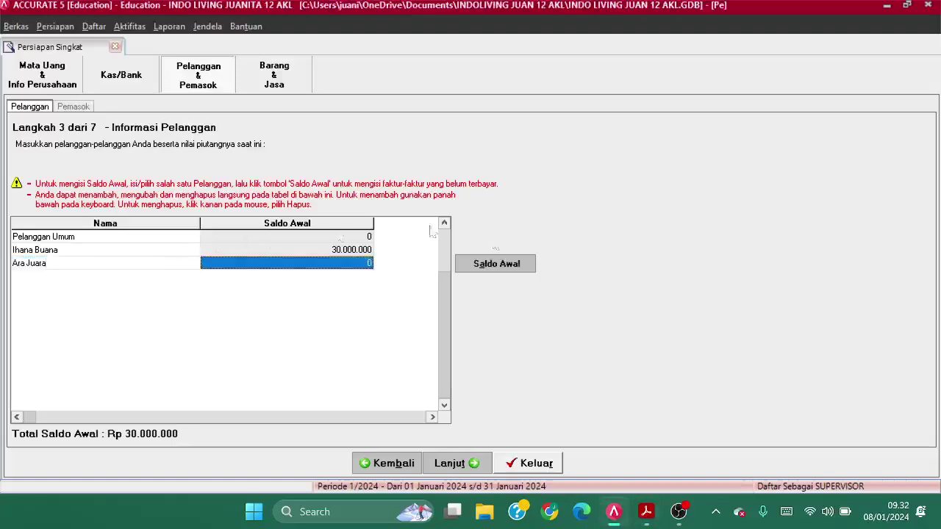
In Ara Juara's opening balance details, enter invoice YI-117 dated 28/12/2022
click(504, 266)
key(alt+Tab)
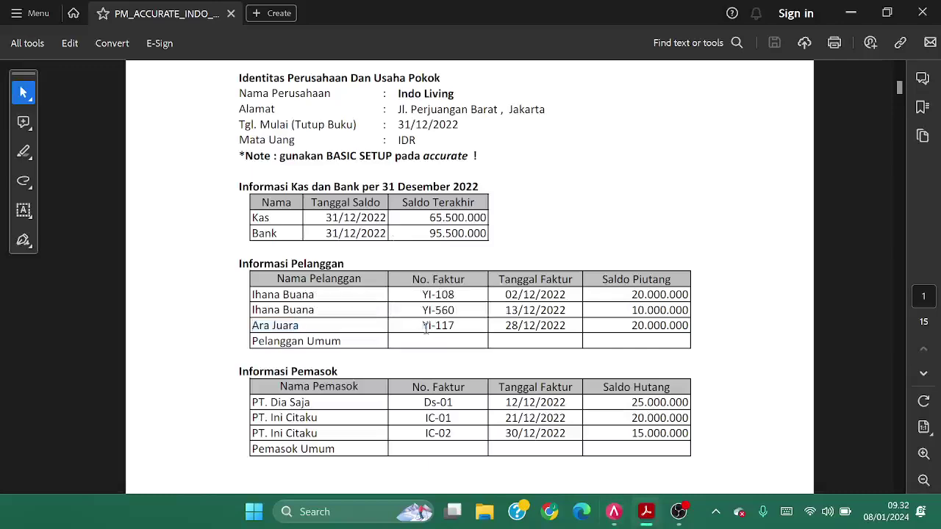
drag(421, 328, 453, 330)
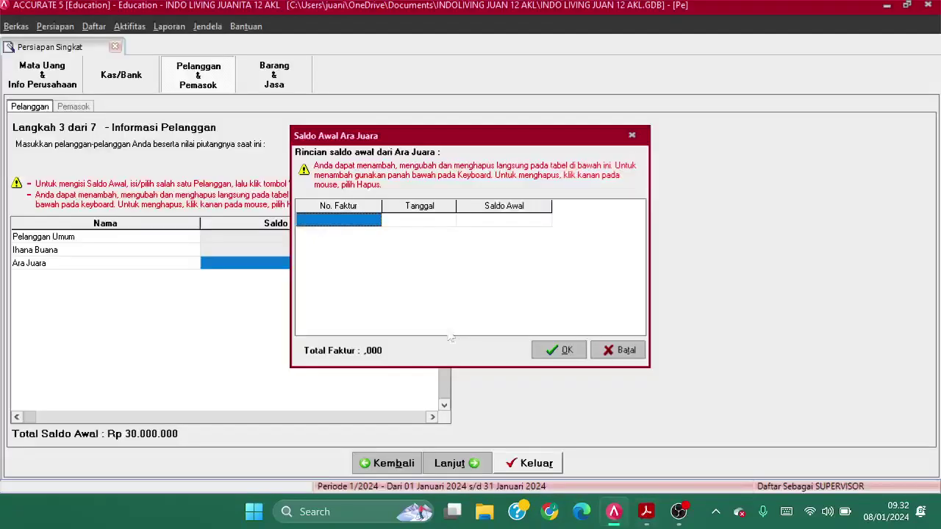
click(350, 220)
key(ctrl+v)
key(Tab)
key(alt+Tab)
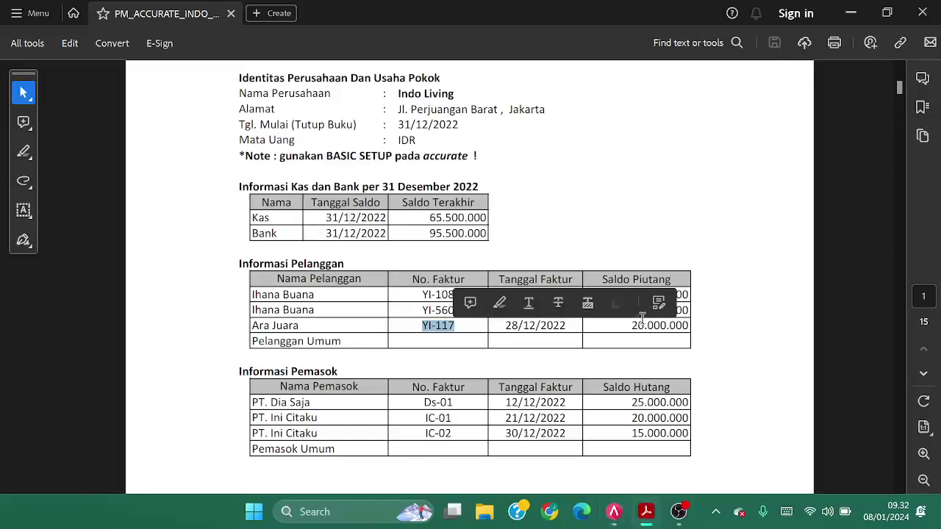
click(516, 342)
key(alt+Tab)
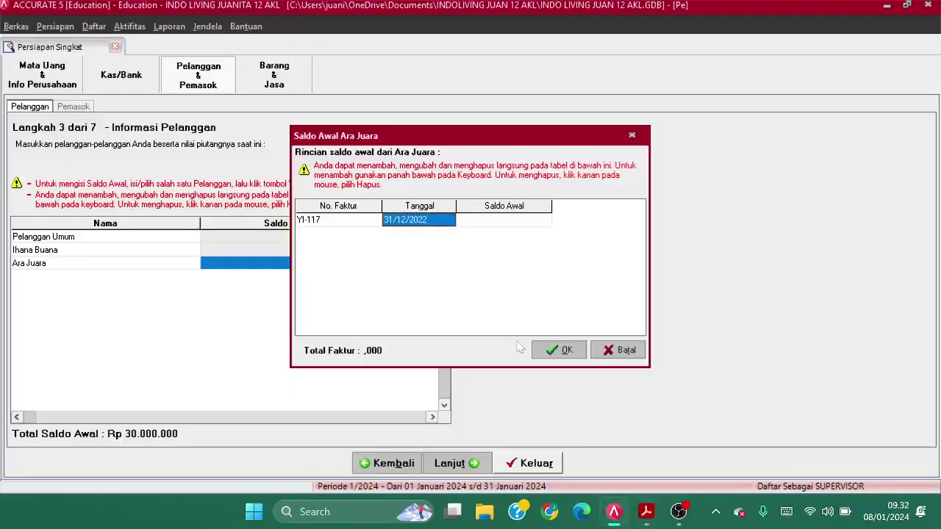
text(29)
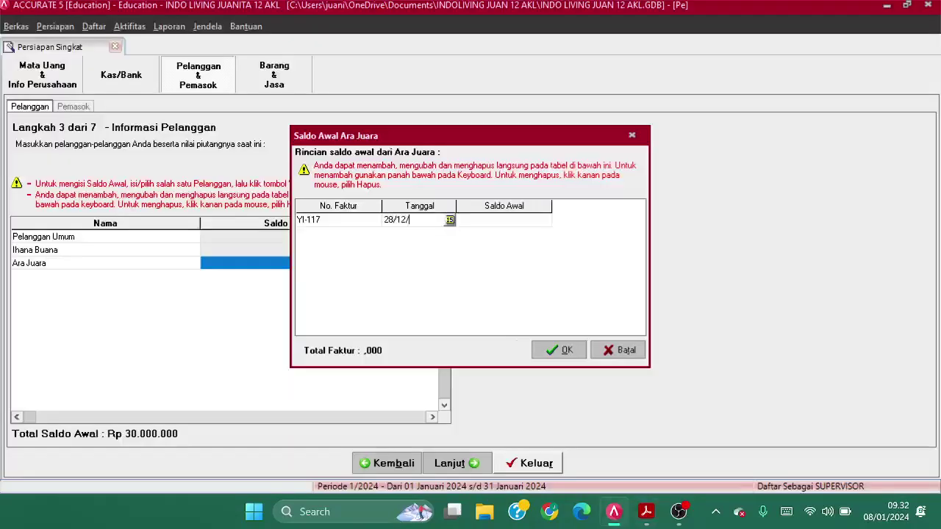
key(Tab)
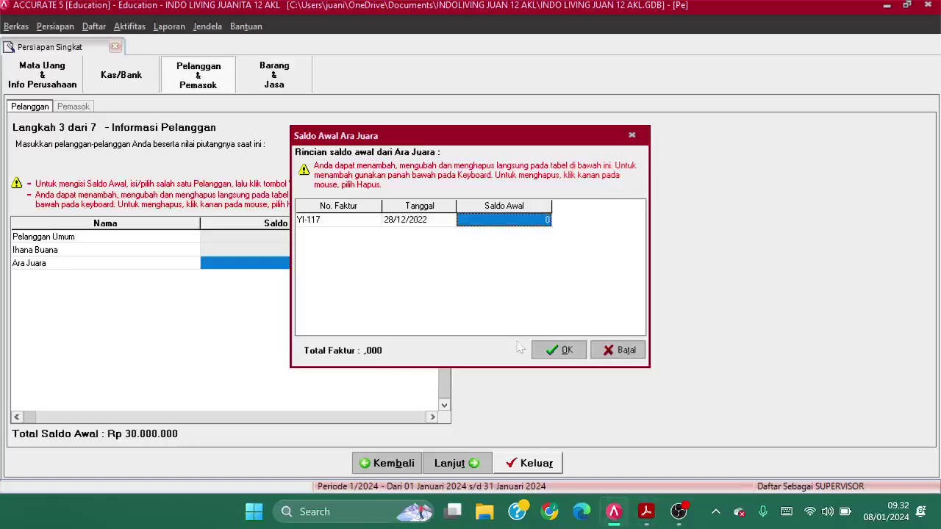
key(alt+Tab)
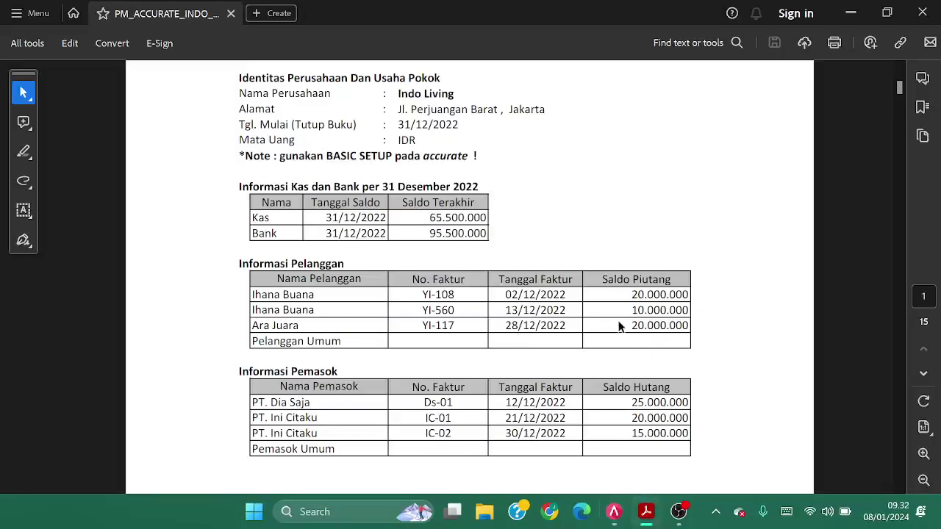
key(alt+Tab)
text(20)
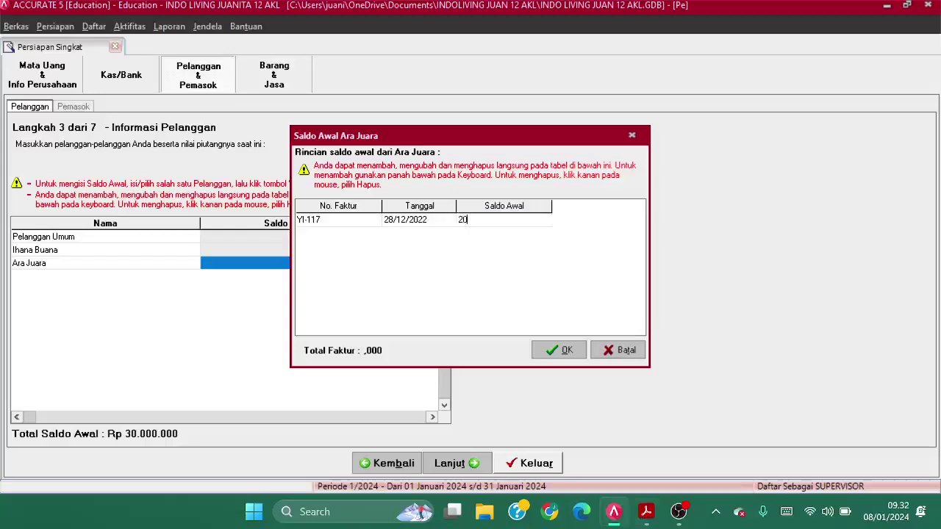
text(.000.000)
key(Return)
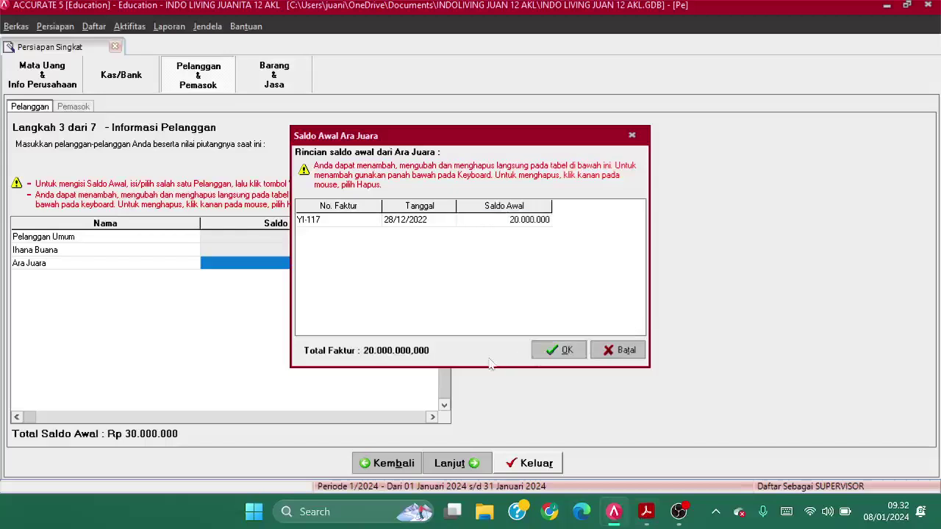
click(559, 351)
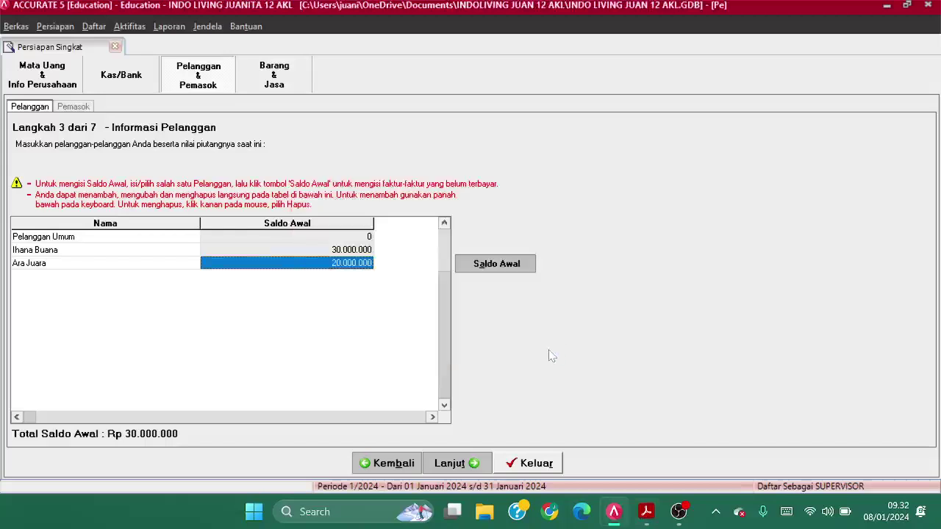
Select Pelanggan Umum so the customer total refreshes to Rp 50.000.000
key(alt+Tab)
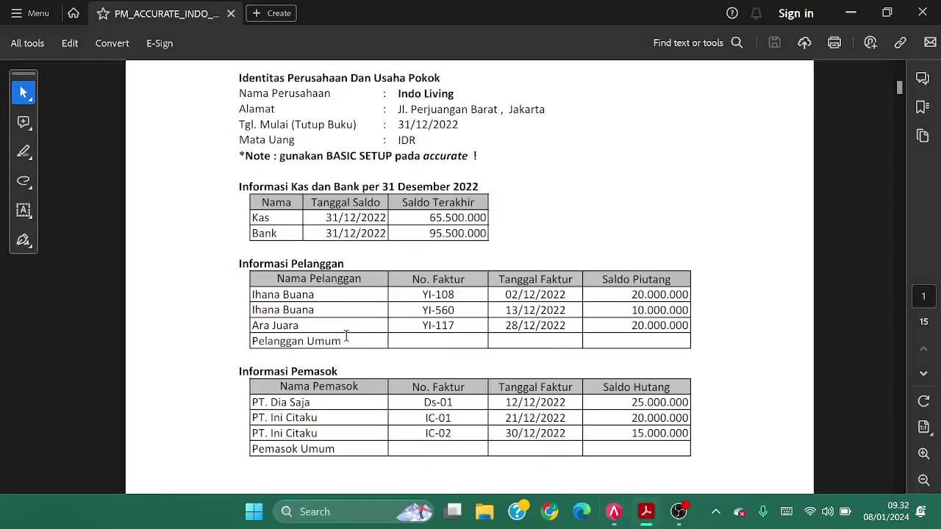
key(alt+Tab)
click(160, 238)
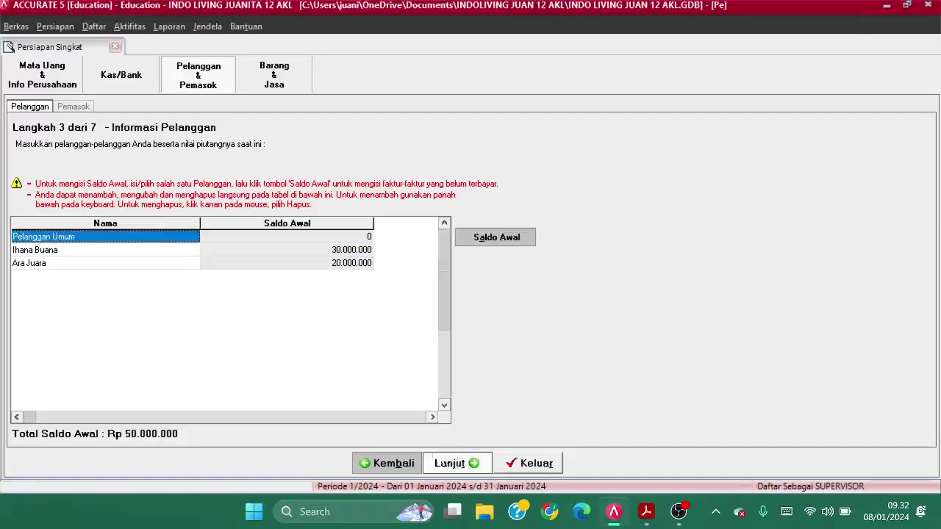
key(alt+Tab)
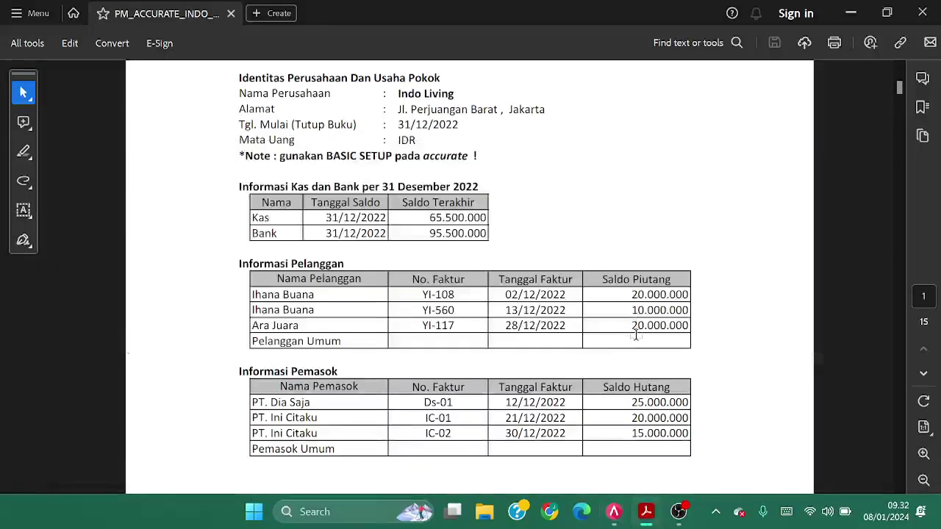
key(alt+Tab)
Advance to the supplier step and add a supplier row named PT. Dia Saja
click(450, 465)
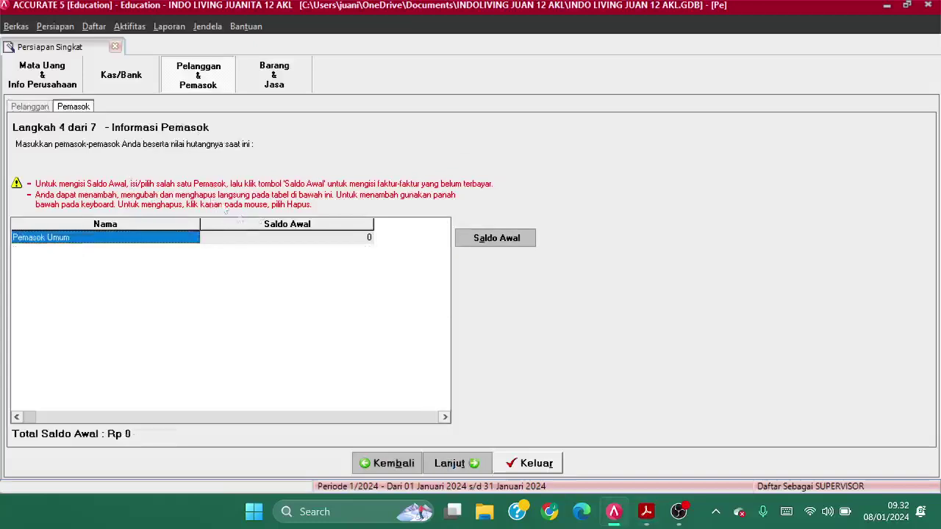
click(272, 237)
key(Down)
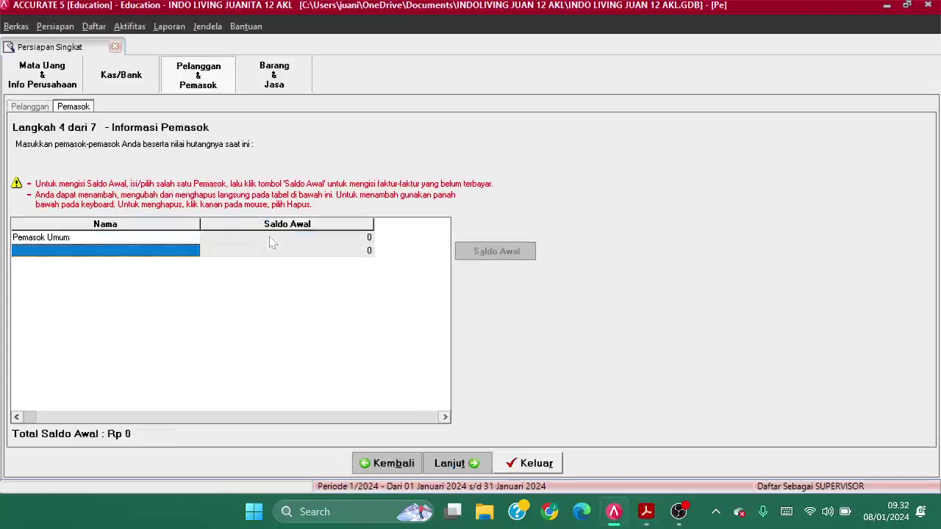
key(alt+Tab)
scroll(276, 353, down, 3)
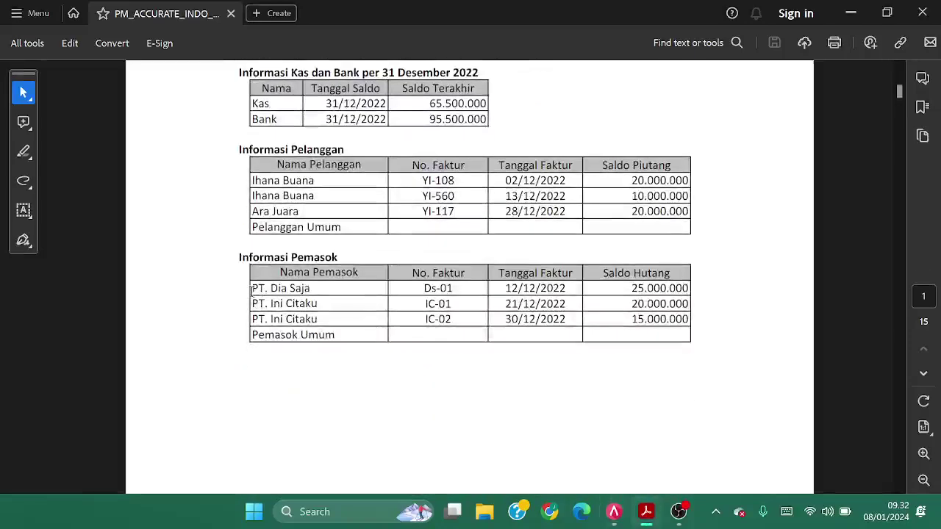
drag(250, 291, 312, 289)
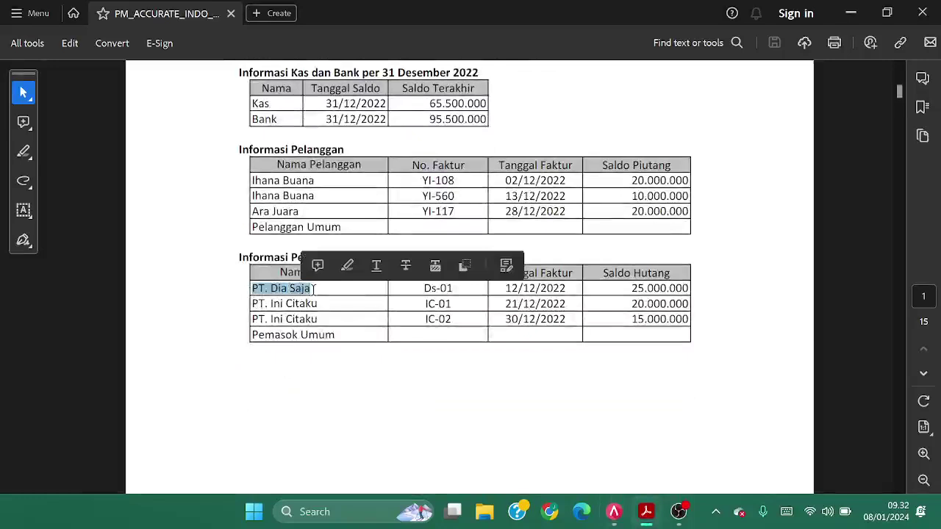
key(alt+Tab)
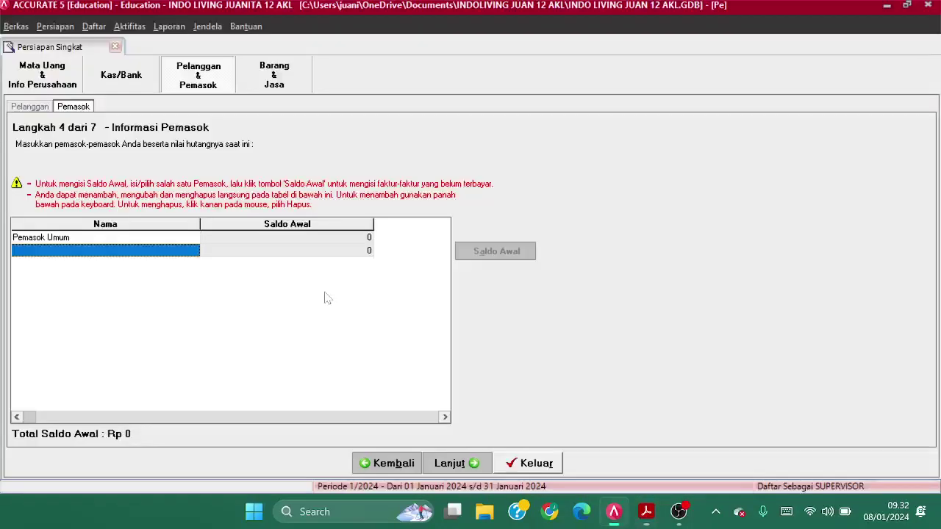
click(189, 251)
key(ctrl+v)
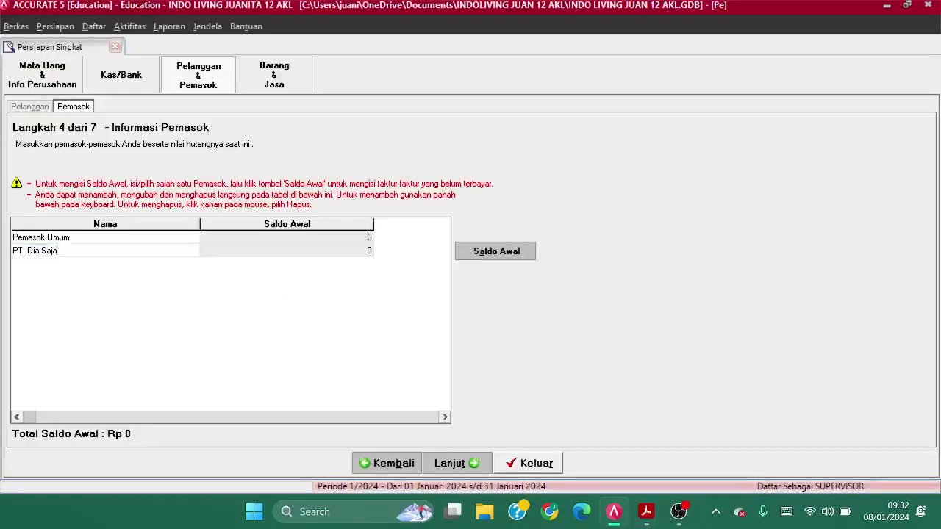
In PT. Dia Saja's opening balance details, enter invoice Ds-01 dated 12/12/2022
click(516, 251)
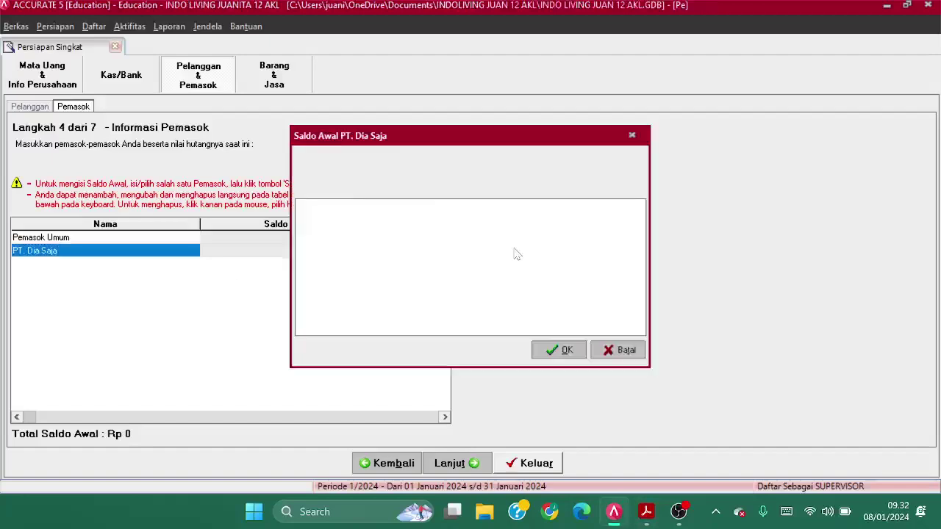
key(alt+Tab)
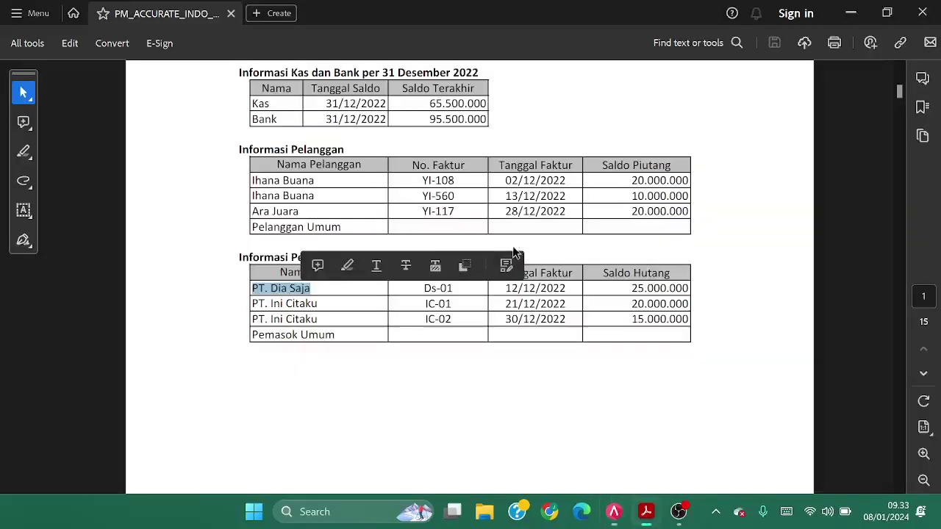
click(416, 291)
drag(420, 288, 456, 292)
key(ctrl+c)
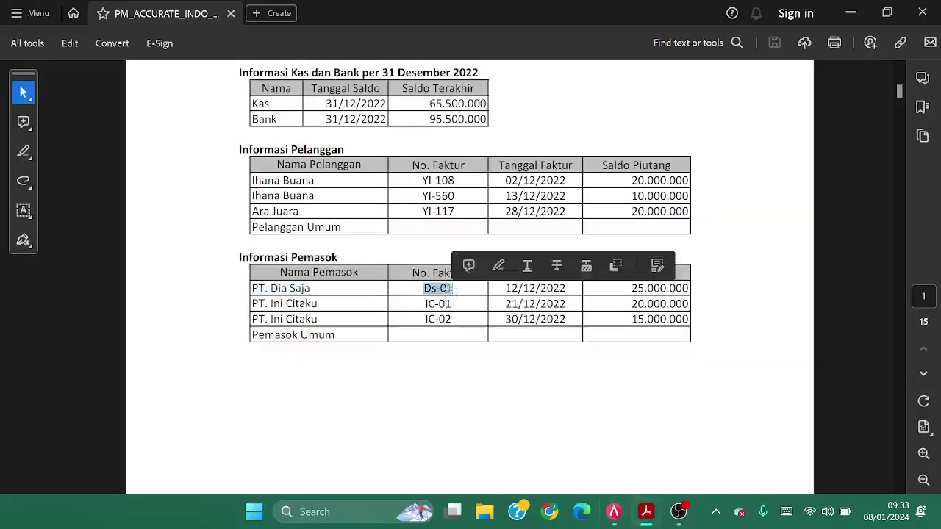
key(alt+Tab)
click(357, 223)
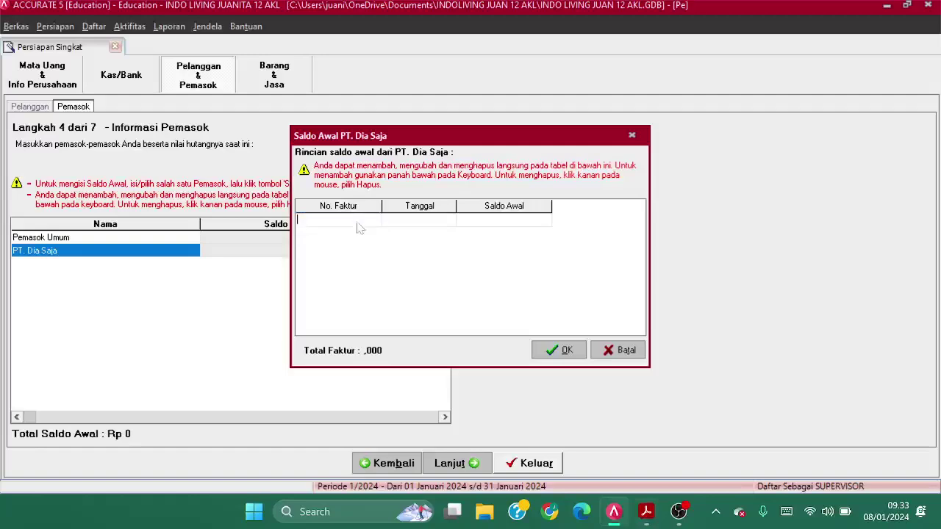
key(ctrl+v)
key(Tab)
key(alt+Tab)
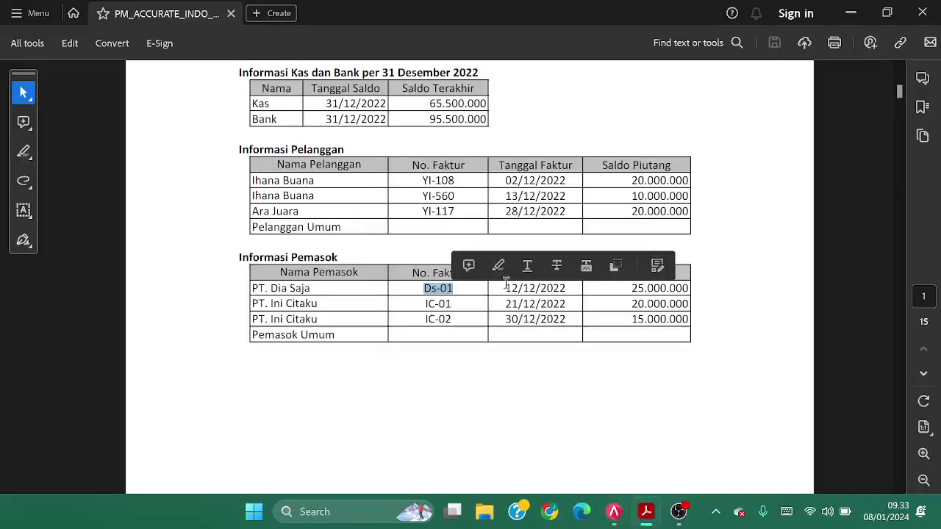
key(alt+Tab)
text(12)
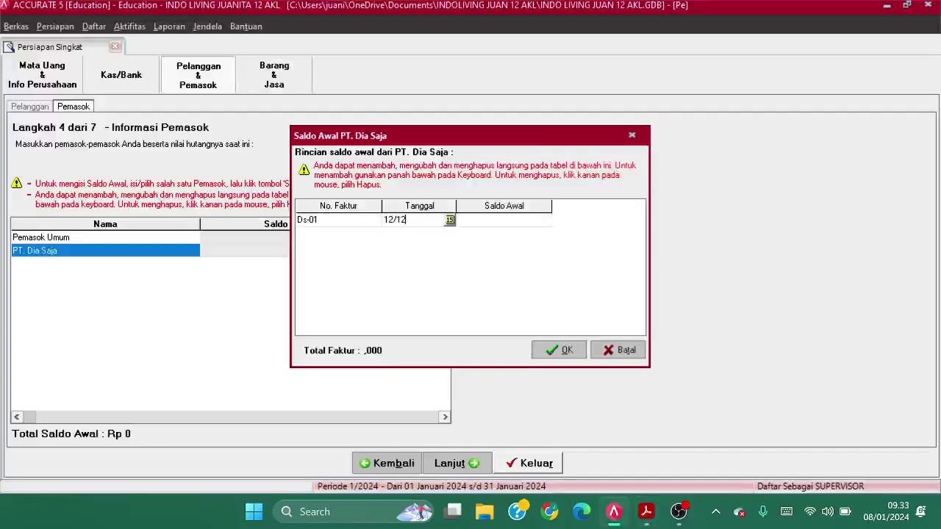
key(Tab)
Enter the 25.000.000 payable amount and confirm PT. Dia Saja's balance details
key(alt+Tab)
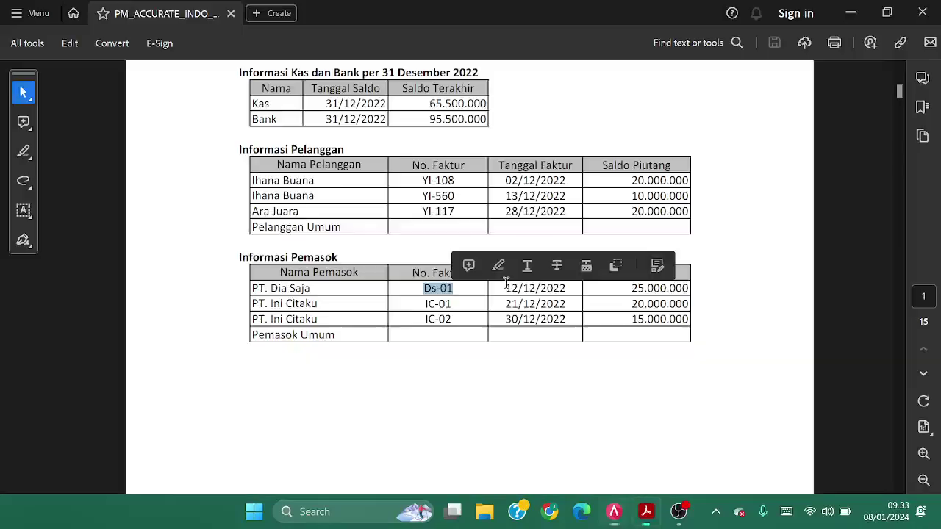
click(570, 293)
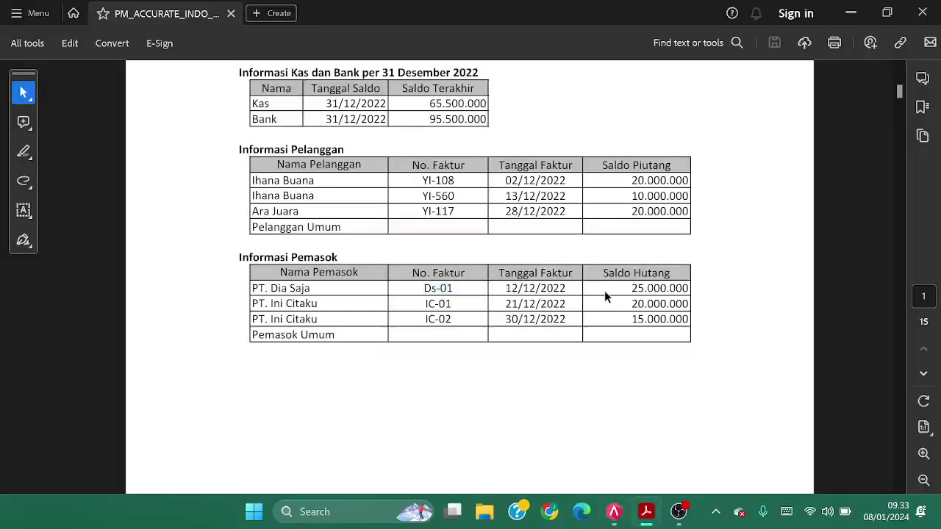
key(alt+Tab)
text(25.0)
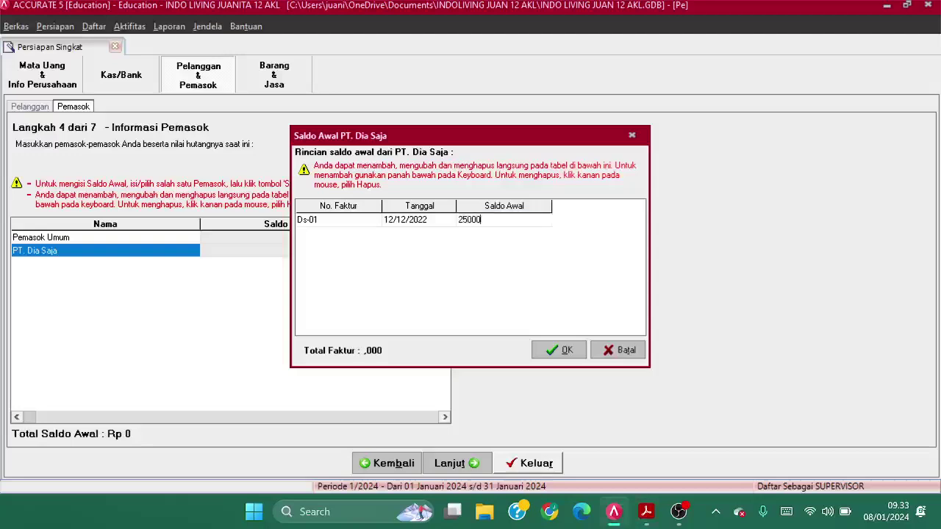
text(00.000)
key(Return)
click(553, 350)
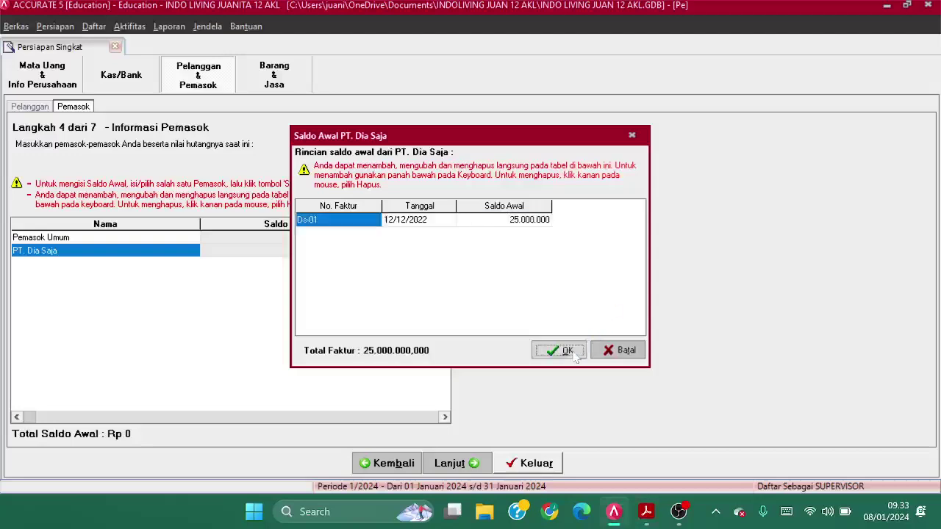
Add a new blank supplier row below PT. Dia Saja
click(363, 249)
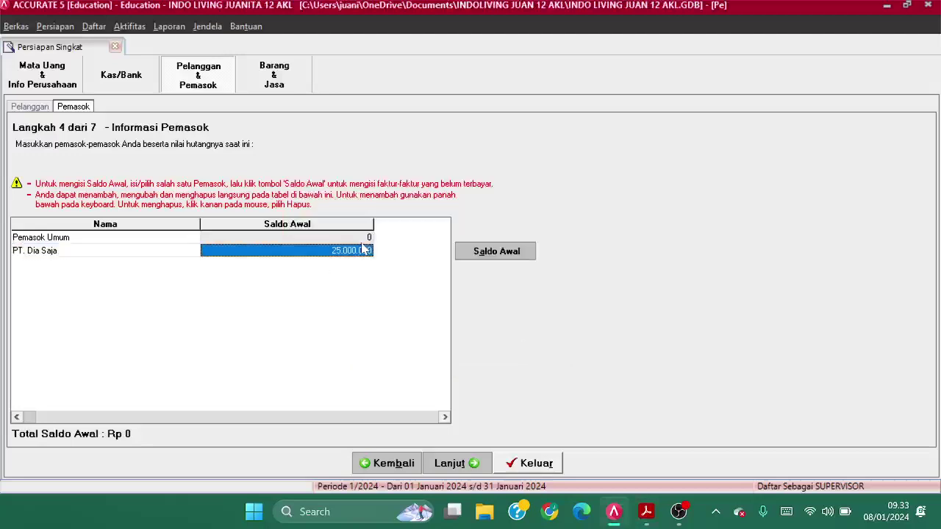
key(Down)
key(alt+Tab)
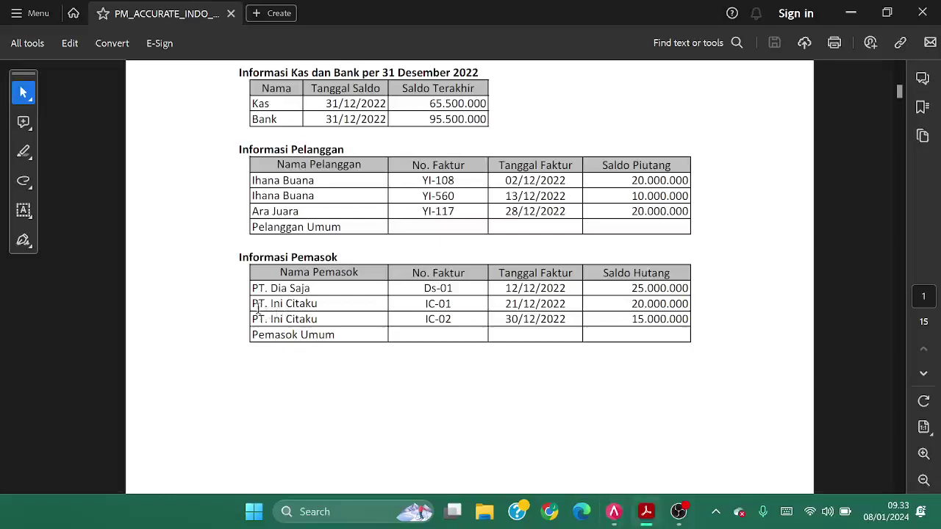
Name the new supplier row PT. Ini Citaku, copied from the reference PDF
drag(252, 304, 309, 302)
key(ctrl+c)
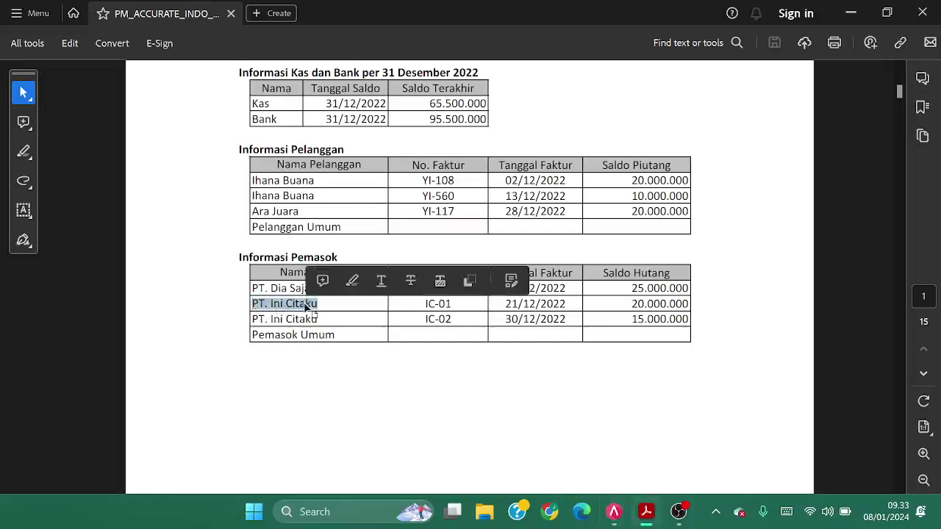
key(alt+Tab)
click(114, 264)
key(ctrl+v)
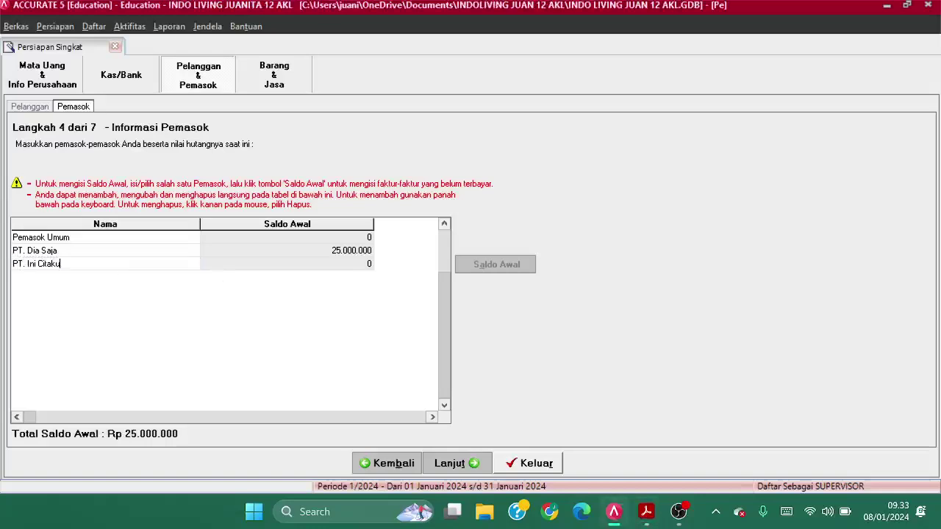
Open PT. Ini Citaku's opening balance details and copy invoice number IC-01 from the PDF
click(476, 268)
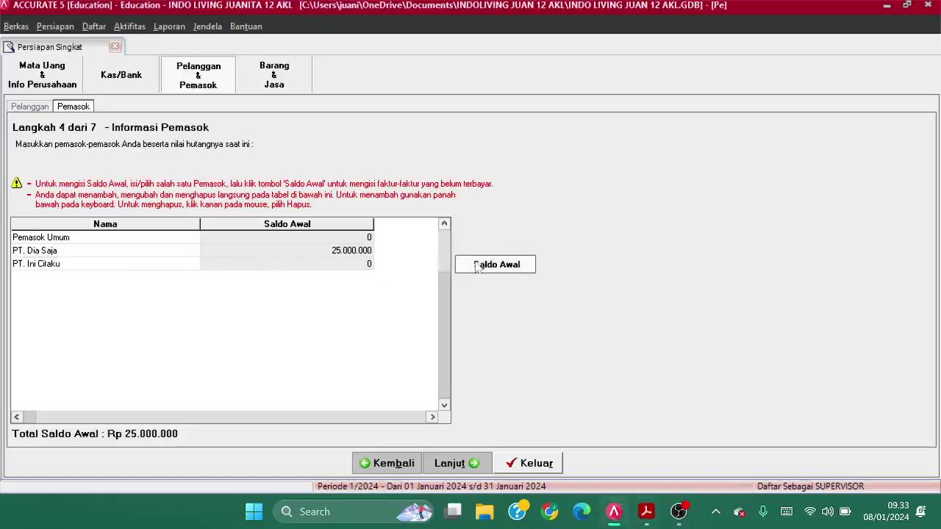
key(alt+Tab)
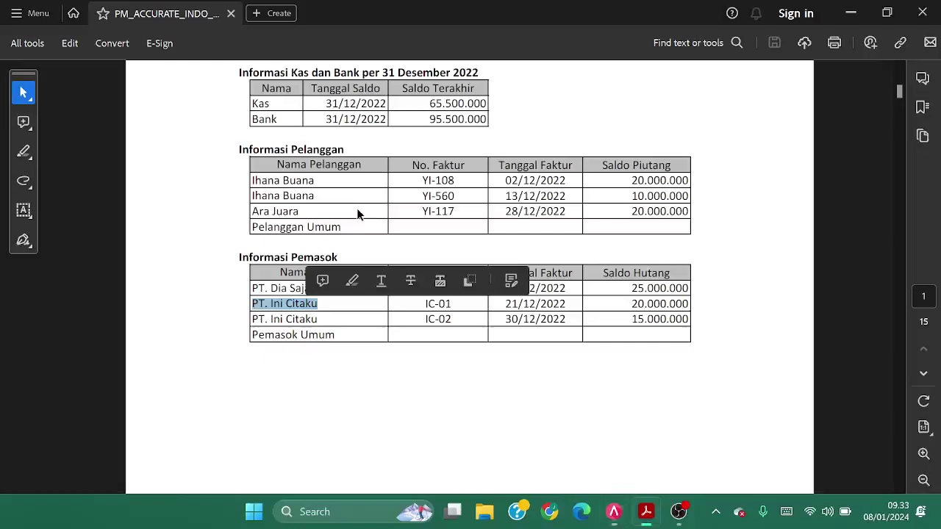
drag(424, 302, 455, 303)
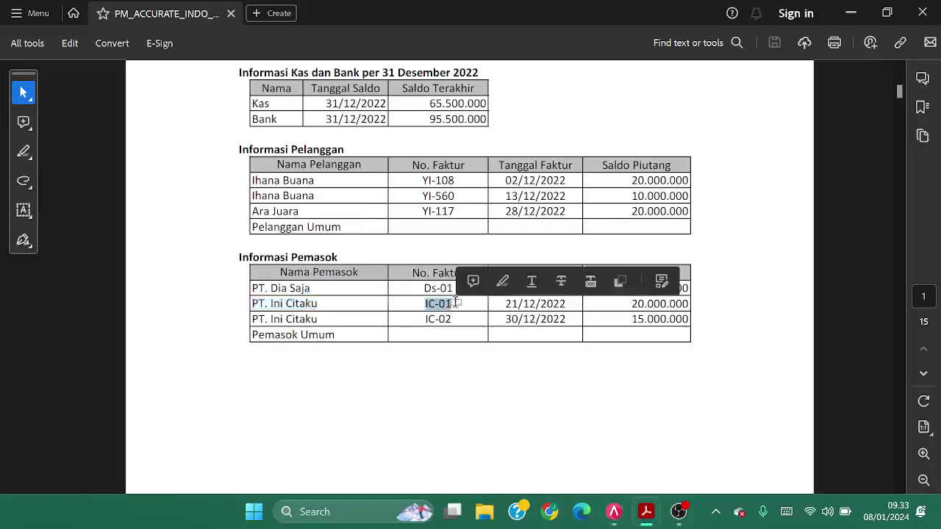
key(ctrl+c)
key(alt+Tab)
click(345, 220)
Enter invoice IC-01 dated 21/12/2022 with a 20.000.000 balance
key(ctrl+v)
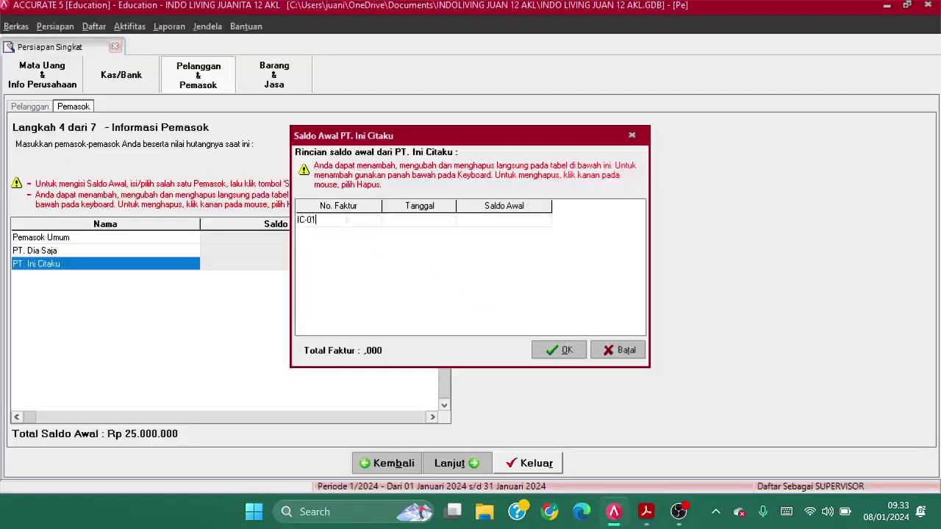
key(Tab)
key(alt+Tab)
click(562, 303)
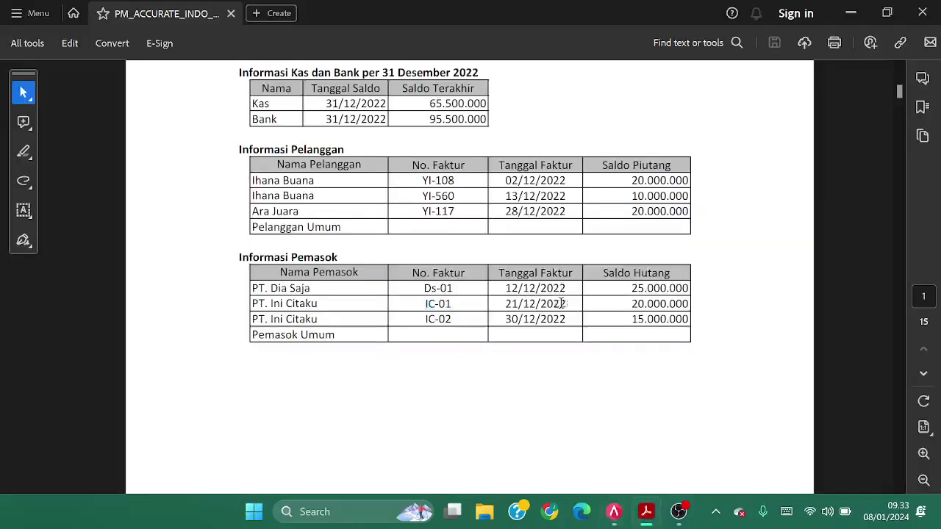
key(alt+Tab)
text(21/)
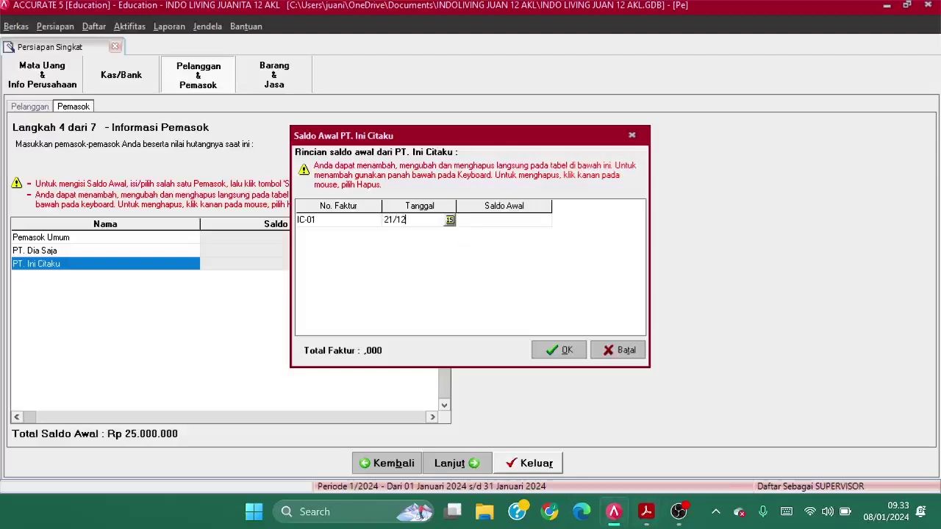
text(12/22)
key(Tab)
key(alt+Tab)
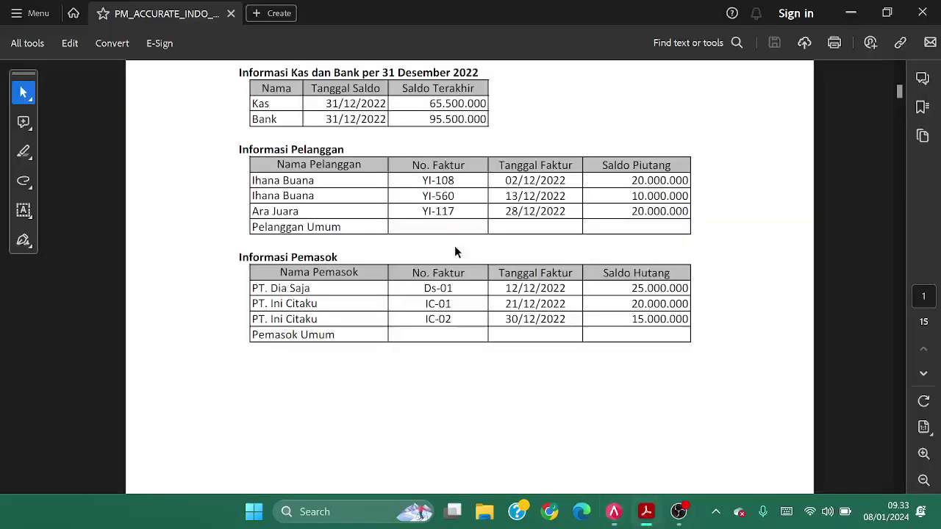
key(alt+Tab)
text(20)
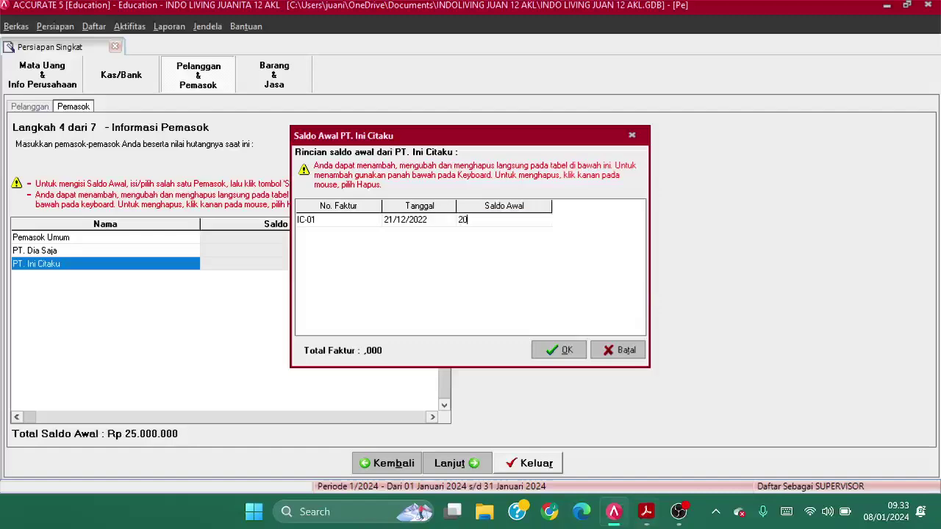
text(.000.000)
key(Tab)
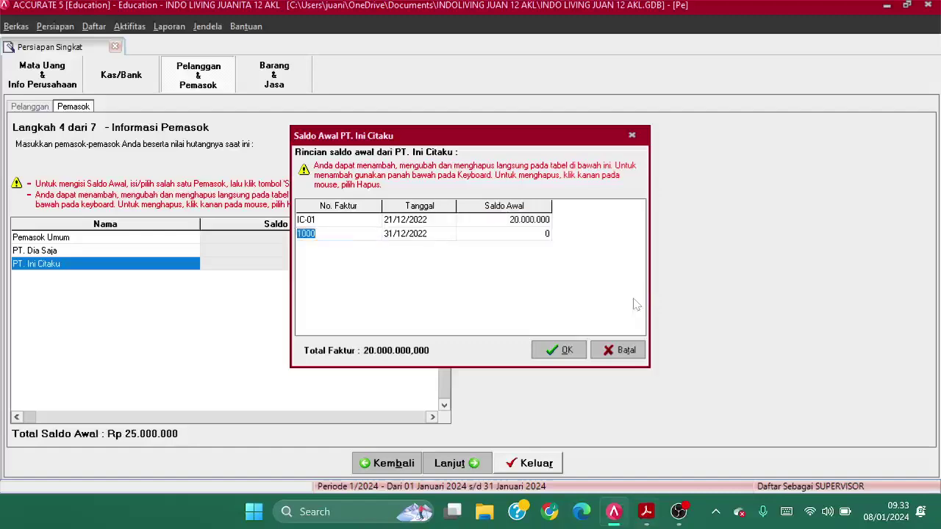
Add a second invoice IC-02 dated 30/12/2022 with a 15.000.000 balance
key(alt+Tab)
drag(424, 319, 451, 319)
key(ctrl+c)
key(alt+Tab)
key(ctrl+v)
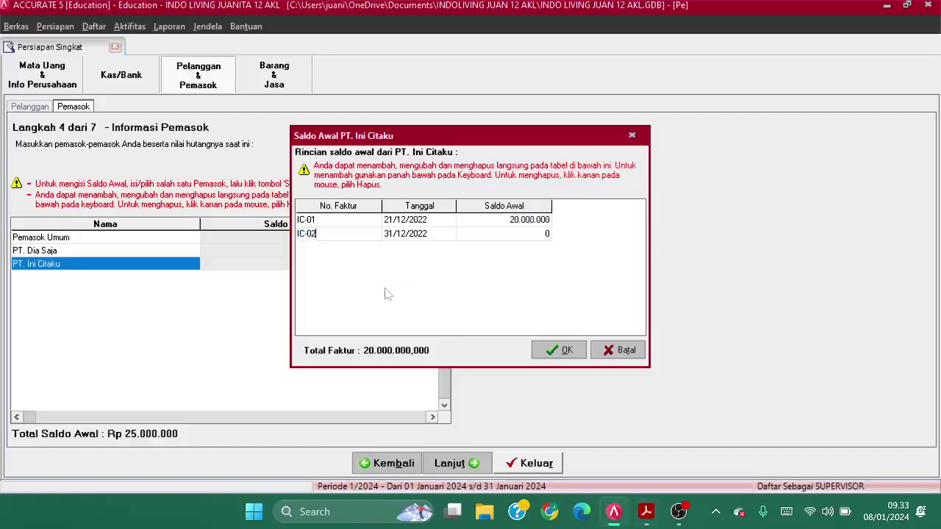
key(Tab)
key(alt+Tab)
key(alt+Tab)
text(30)
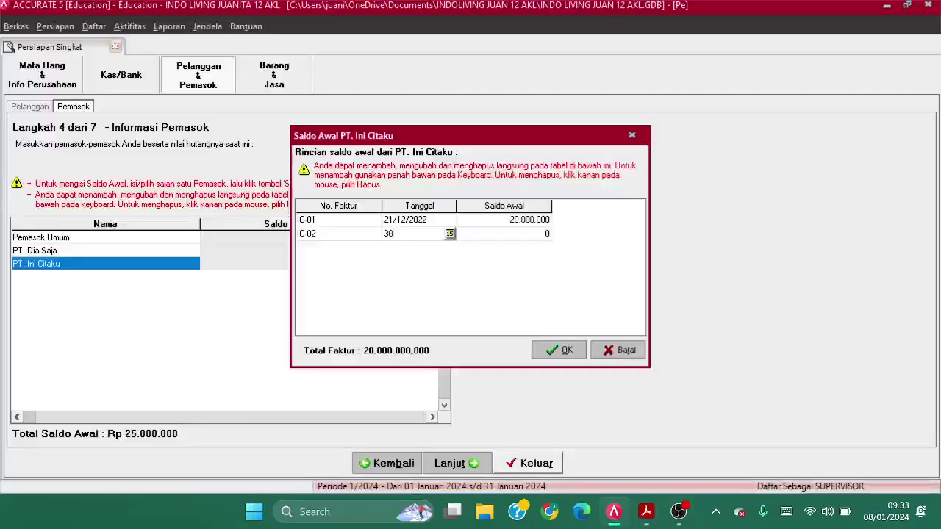
text(/12/2022)
key(Tab)
key(alt+Tab)
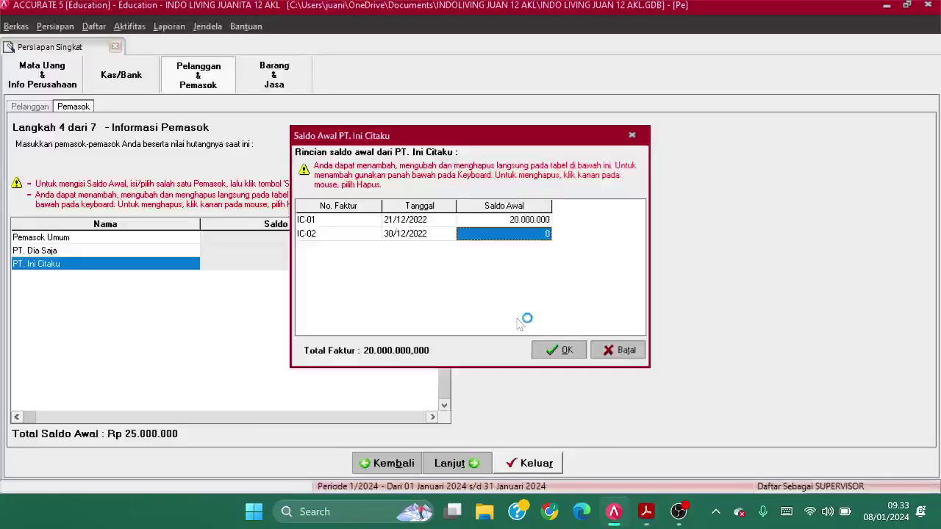
click(631, 323)
key(alt+Tab)
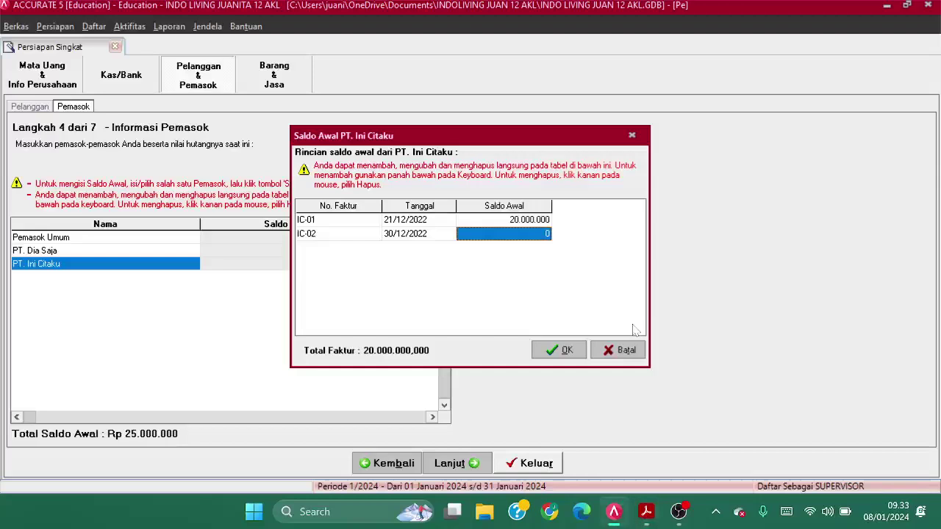
text(1)
text(5.000.000)
key(Return)
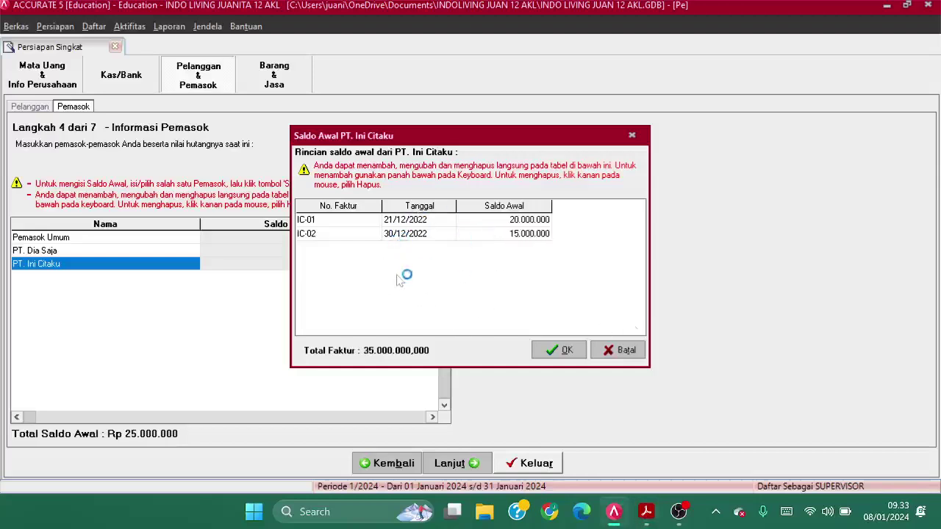
Check the entries against the PDF supplier table and confirm PT. Ini Citaku's invoices
key(alt+Tab)
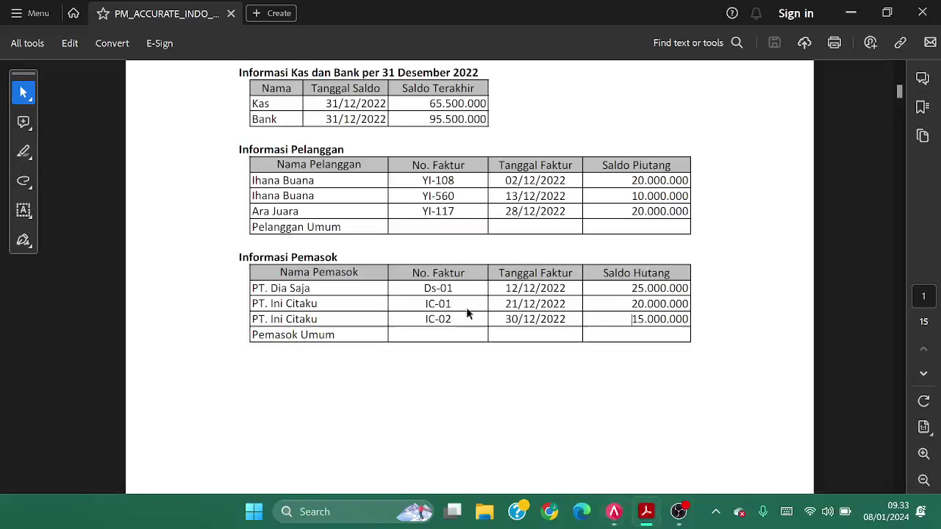
key(alt+Tab)
key(alt+Tab)
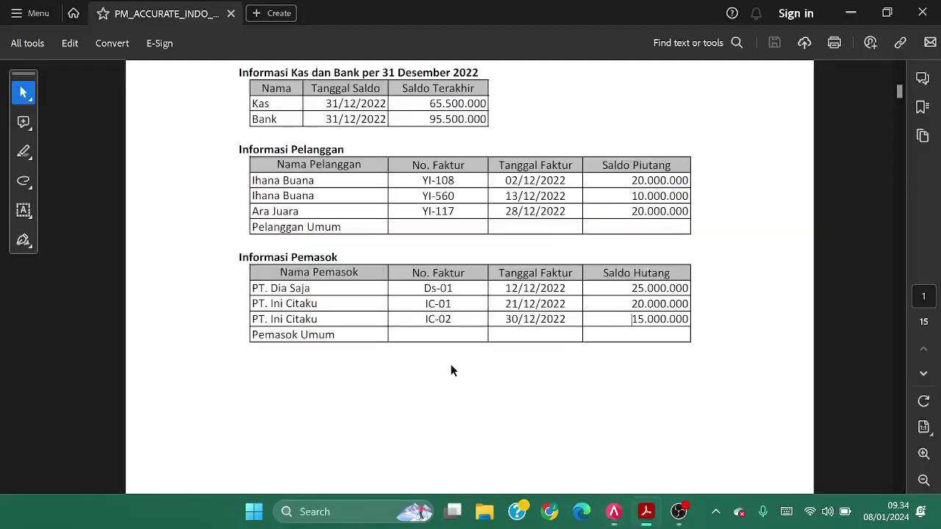
key(alt+Tab)
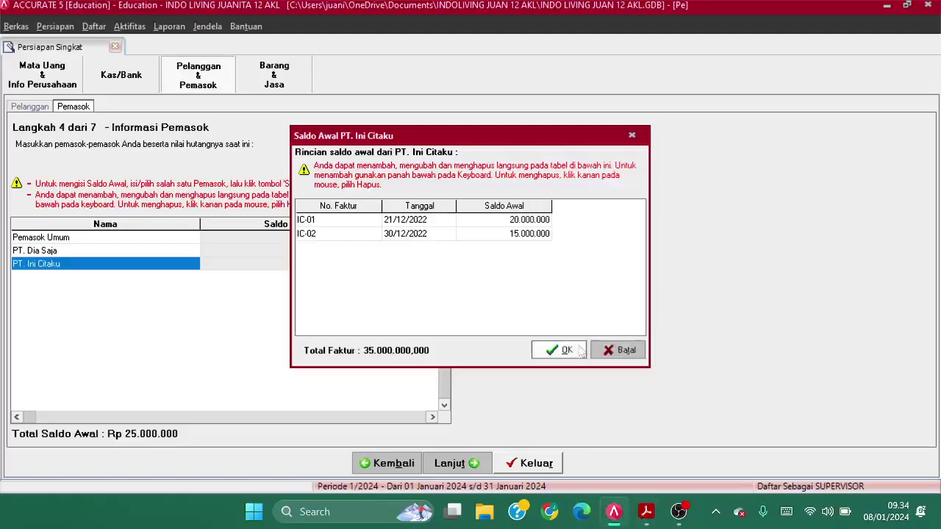
click(567, 351)
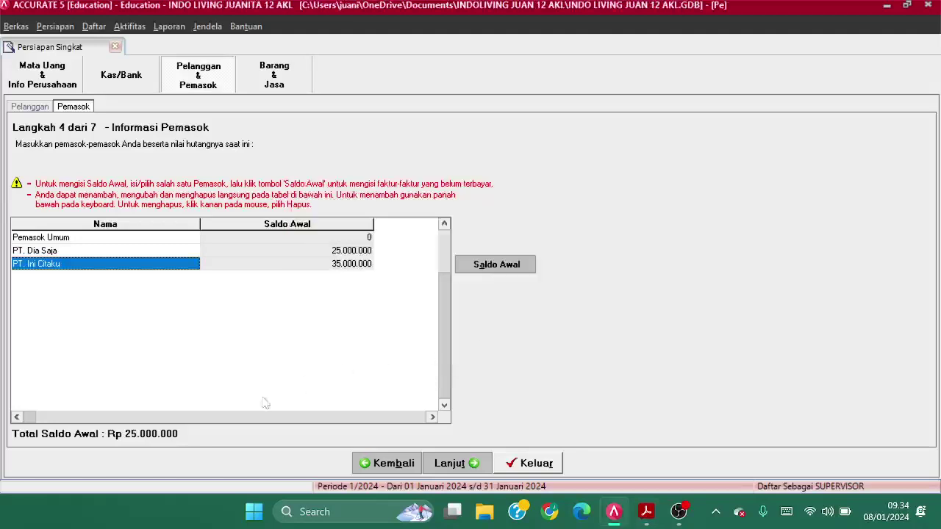
Verify PT. Ini Citaku's 35.000.000 balance against the PDF and advance to the inventory method step
click(310, 267)
key(alt+Tab)
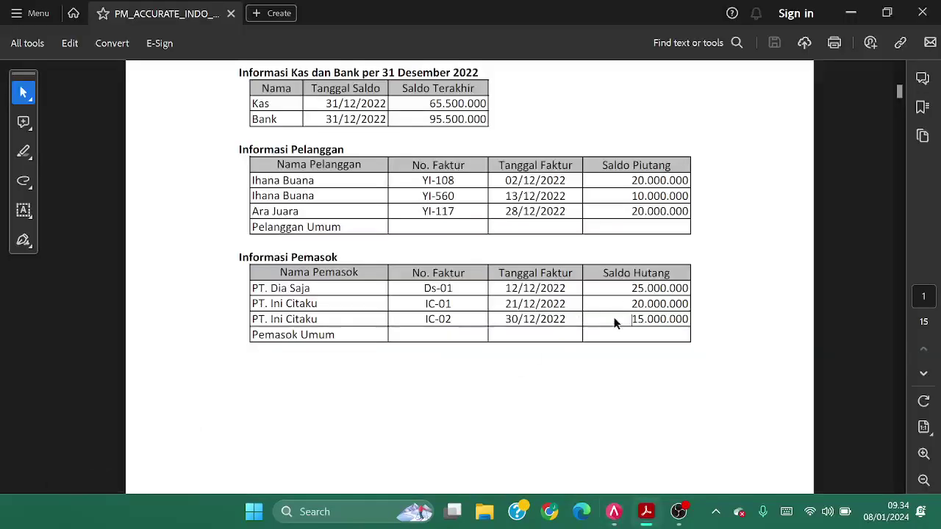
key(alt+Tab)
click(476, 463)
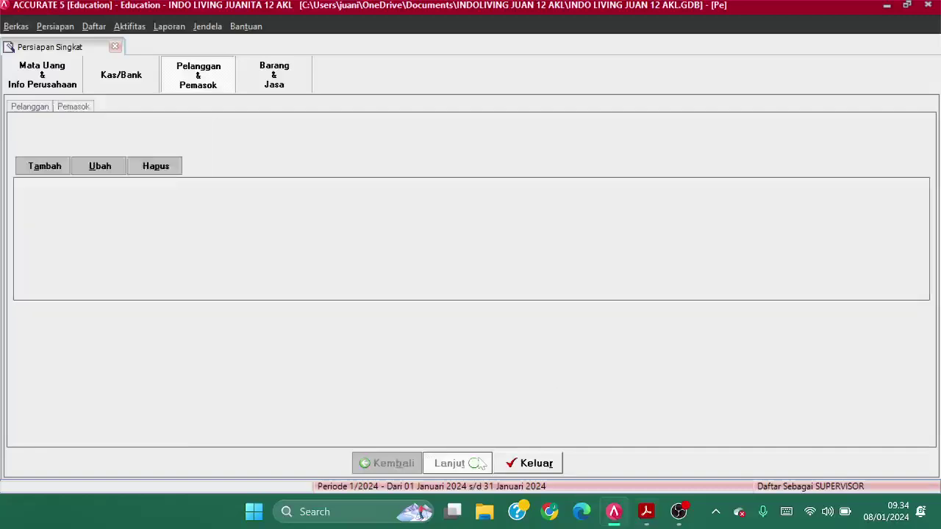
Review the reference note confirming the Average (Rata-rata) inventory method
key(alt+Tab)
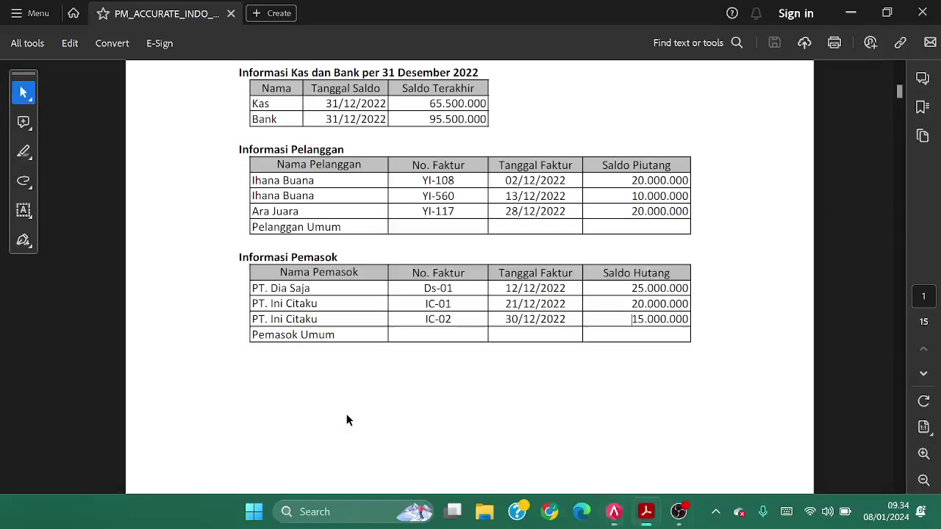
scroll(348, 420, down, 10)
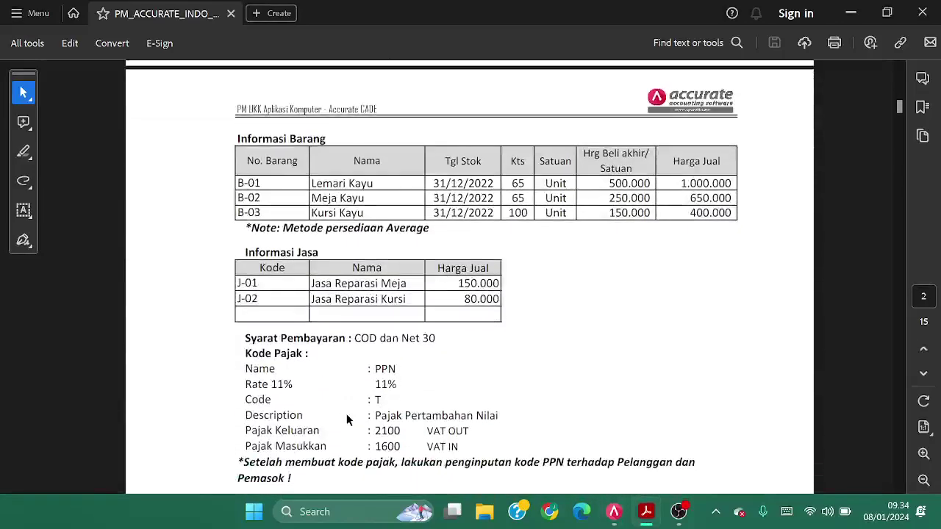
drag(244, 229, 425, 228)
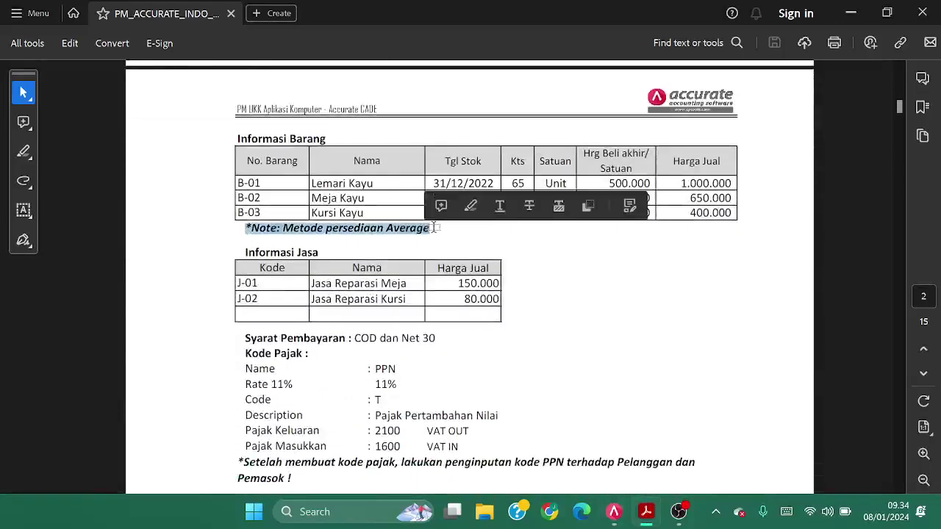
key(alt+Tab)
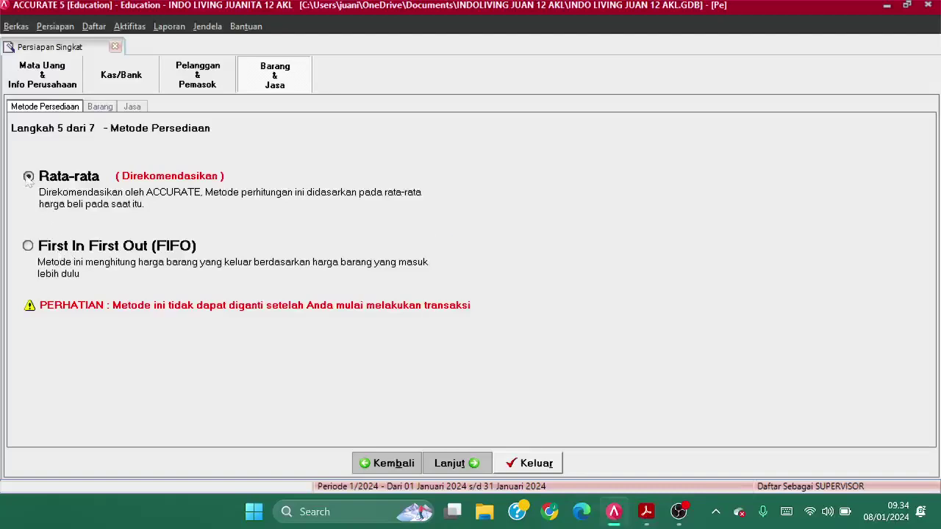
Keep the average cost method and enter the first item as B-01 LEMARI KAYU
click(474, 464)
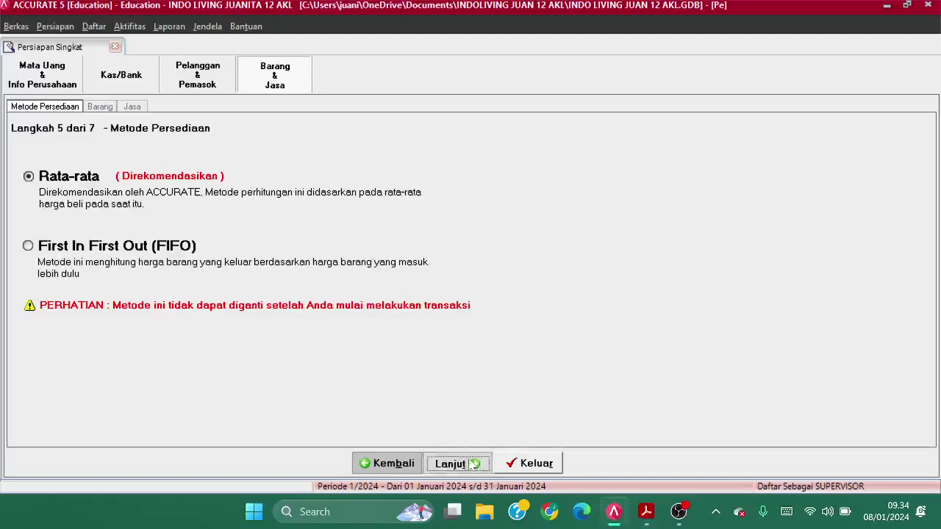
key(alt+Tab)
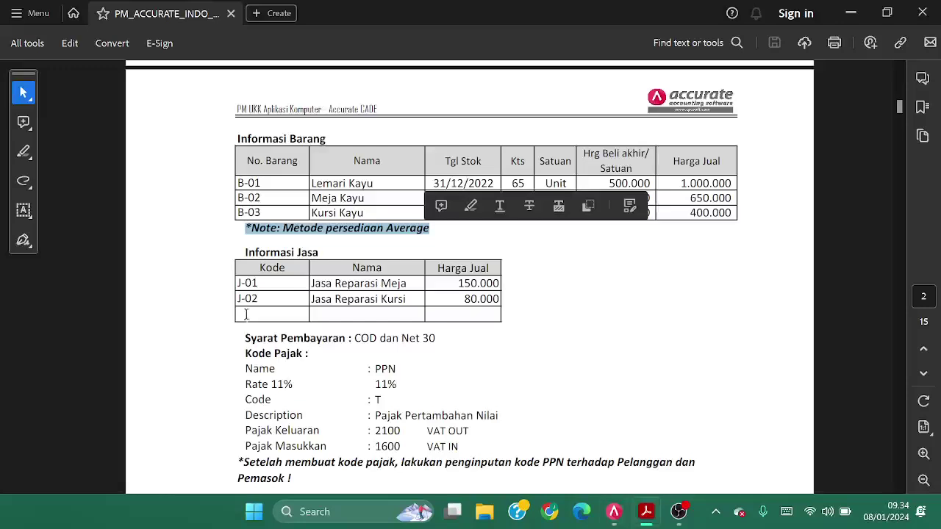
click(221, 161)
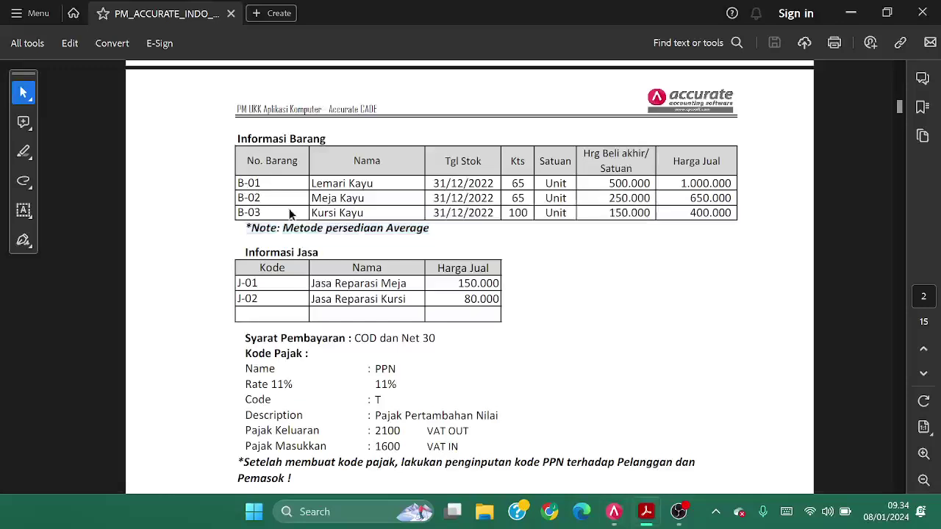
key(alt+Tab)
key(alt+Tab)
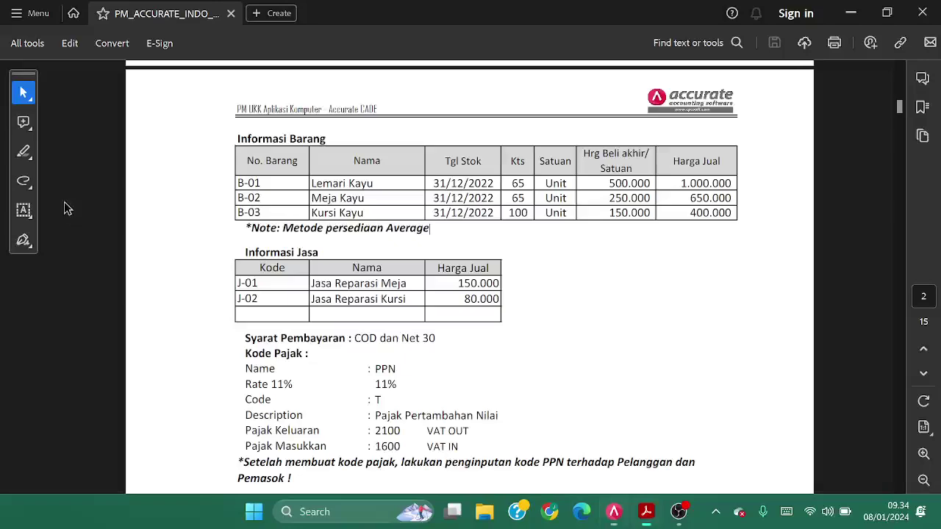
drag(263, 181, 238, 182)
key(ctrl+c)
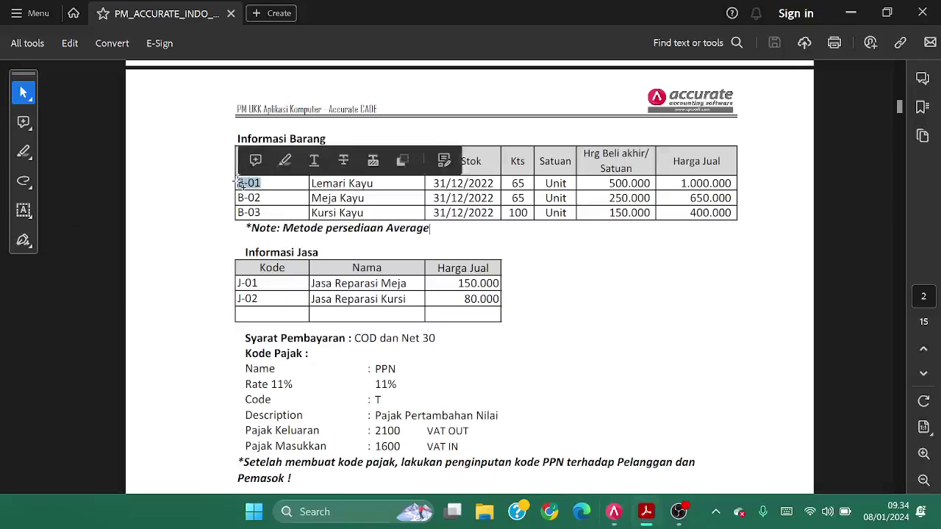
key(alt+Tab)
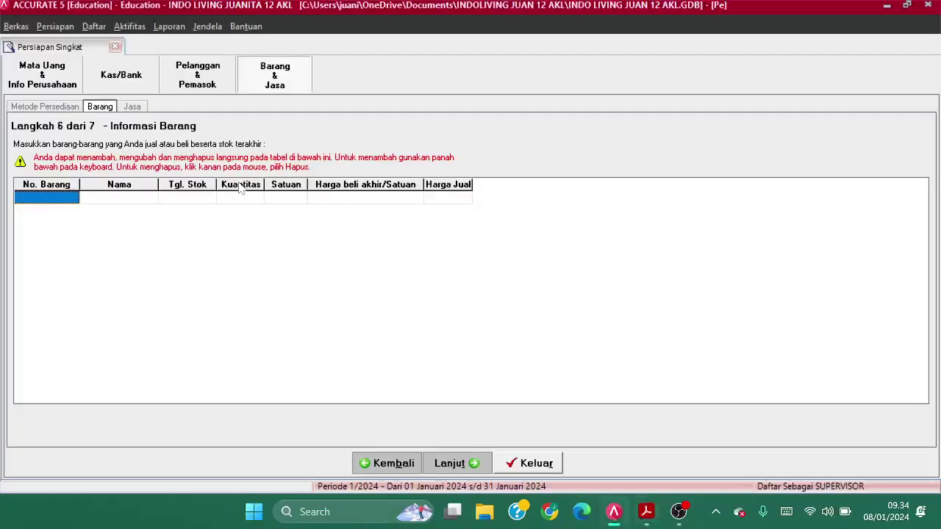
click(47, 200)
key(ctrl+v)
key(Tab)
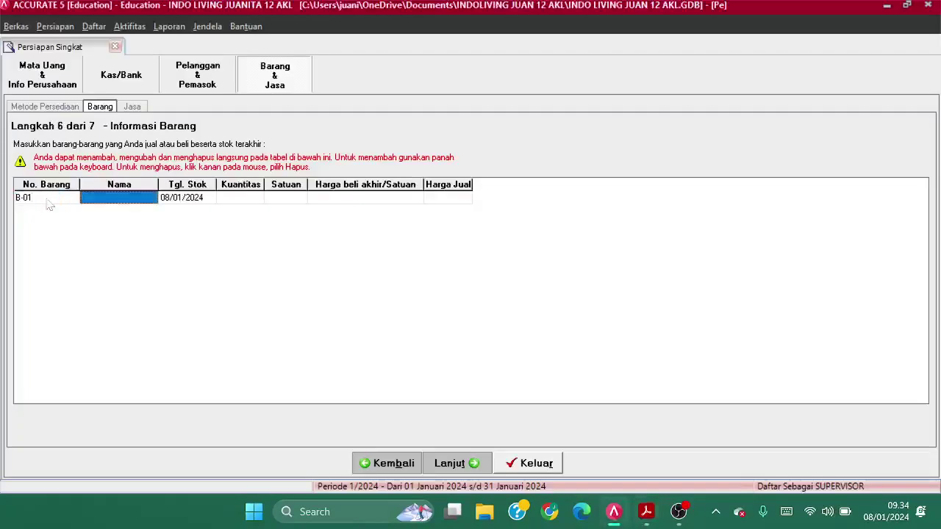
key(alt+Tab)
key(alt+Tab)
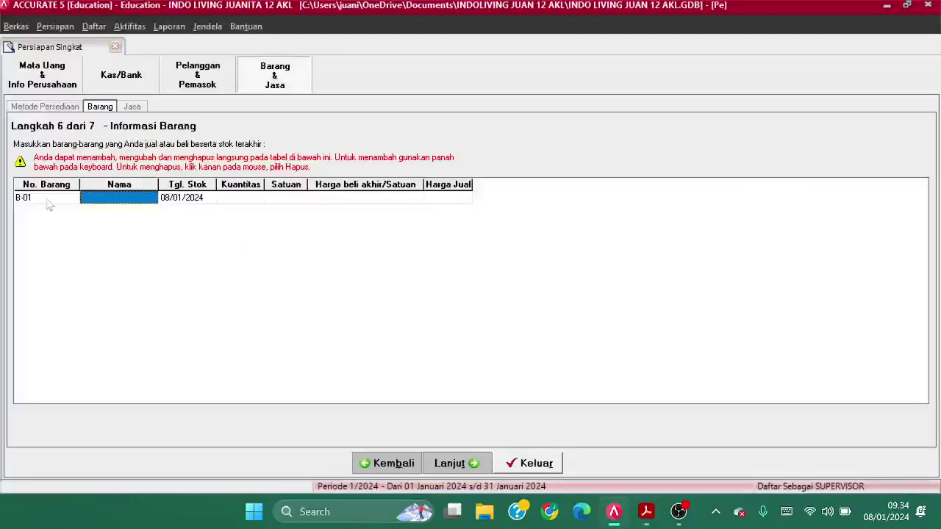
text(LEMARI KAY)
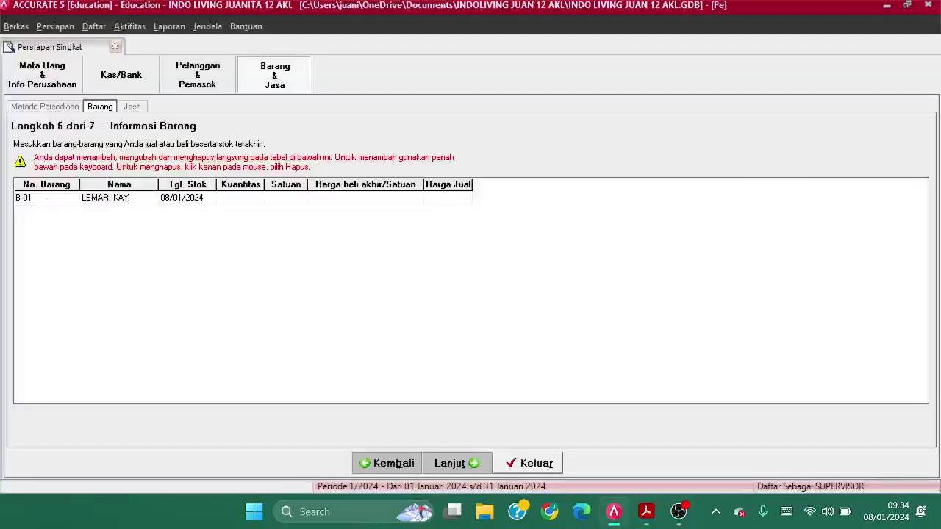
text(U)
key(Tab)
Give B-01 date 31/12/2022, quantity 65, unit UNIT, cost 500000 and price 1.000.000
key(alt+Tab)
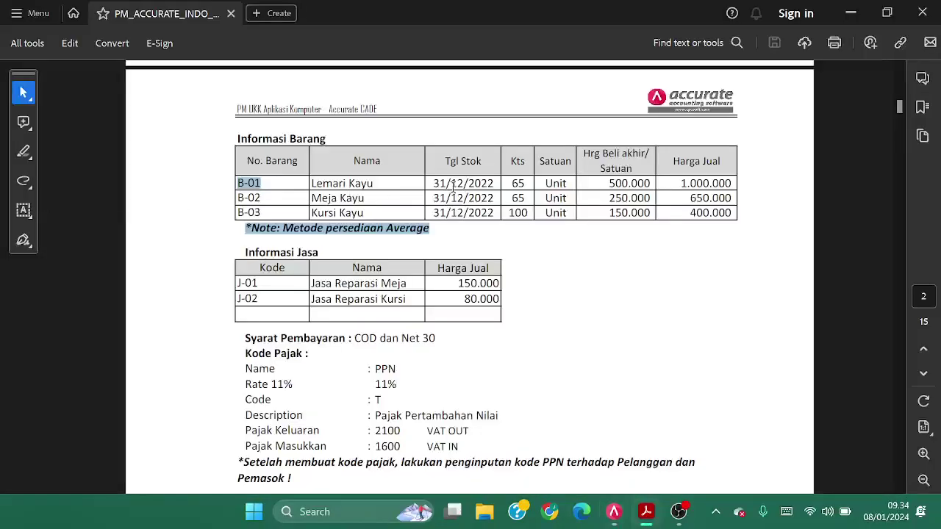
key(alt+Tab)
text(31)
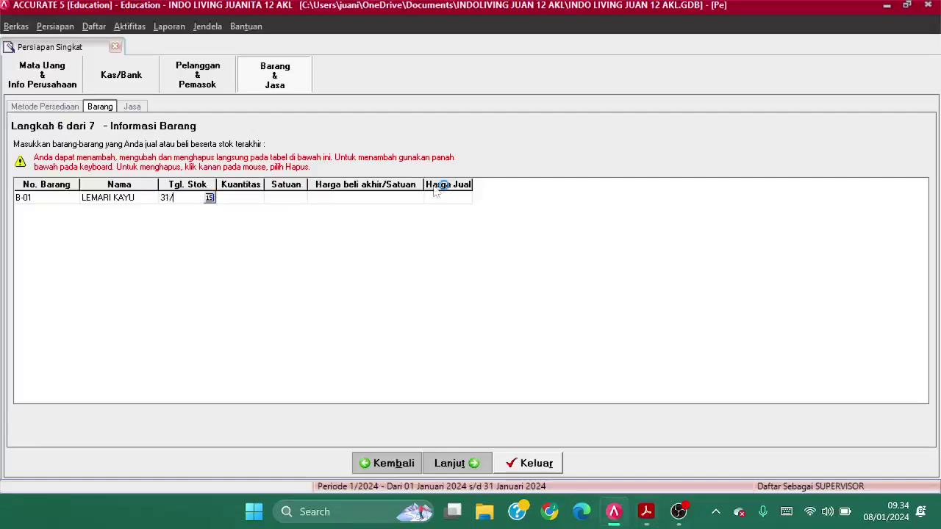
text(/12/2022)
key(Tab)
key(alt+Tab)
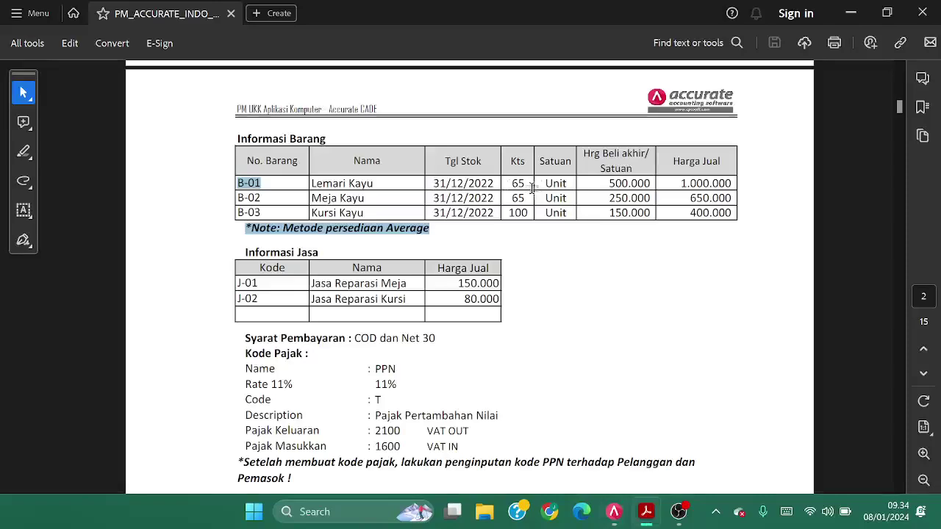
key(alt+Tab)
text(65)
key(Tab)
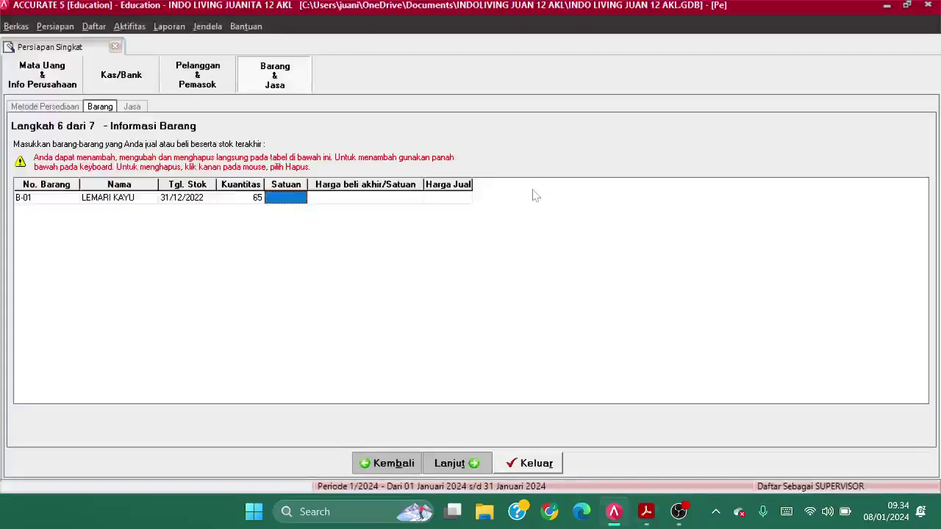
key(alt+Tab)
key(alt+Tab)
text(UNIT)
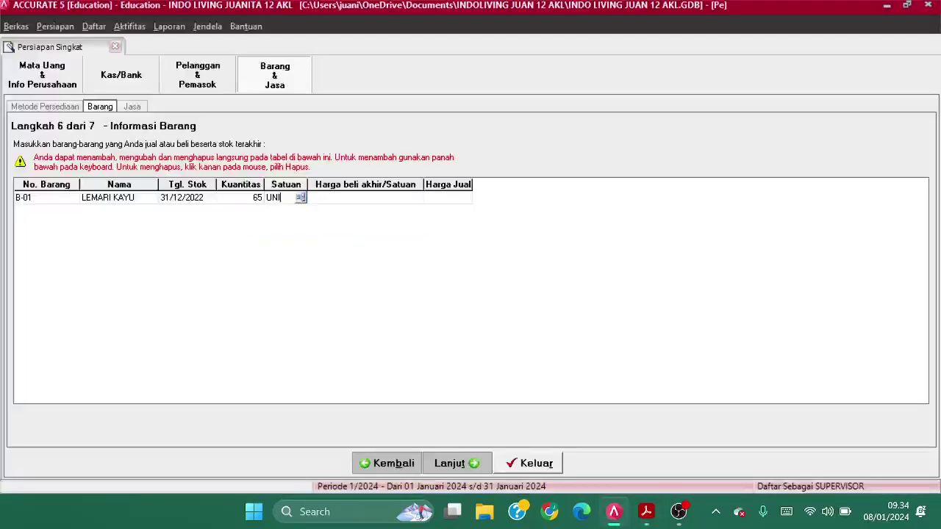
key(Tab)
key(alt+Tab)
key(alt+Tab)
text(5)
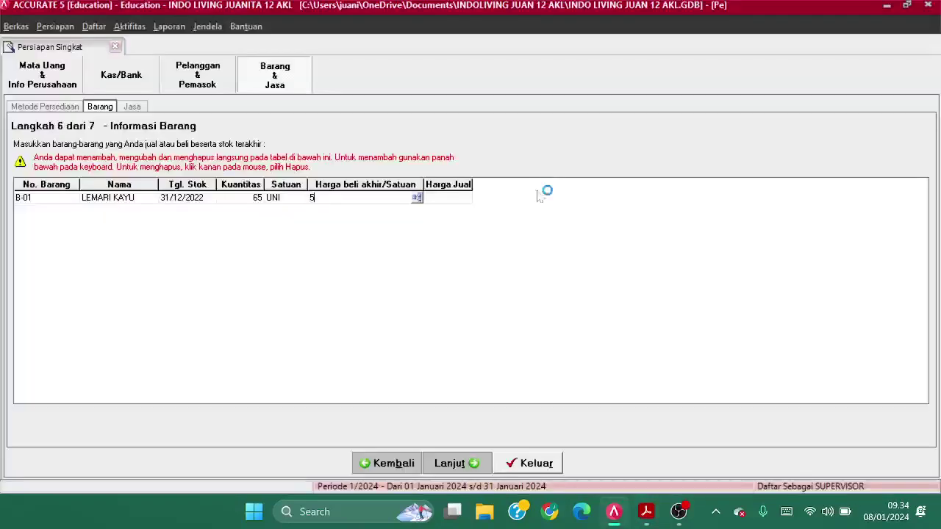
text(000000)
key(Tab)
key(alt+Tab)
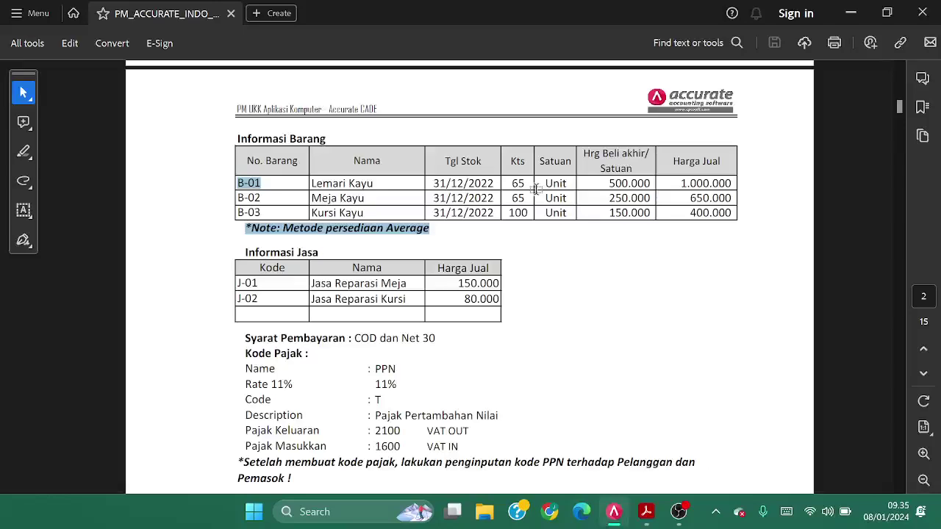
key(alt+Tab)
text(1.000.)
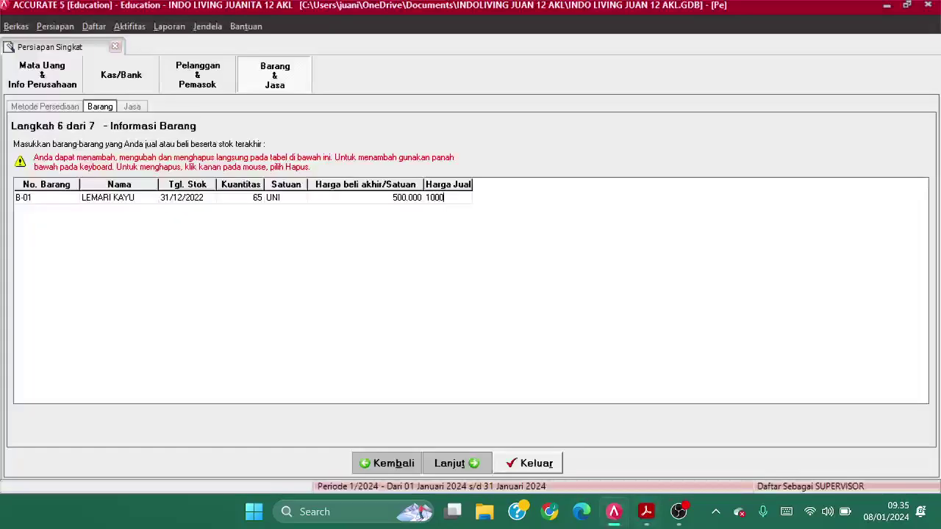
text(000)
key(Down)
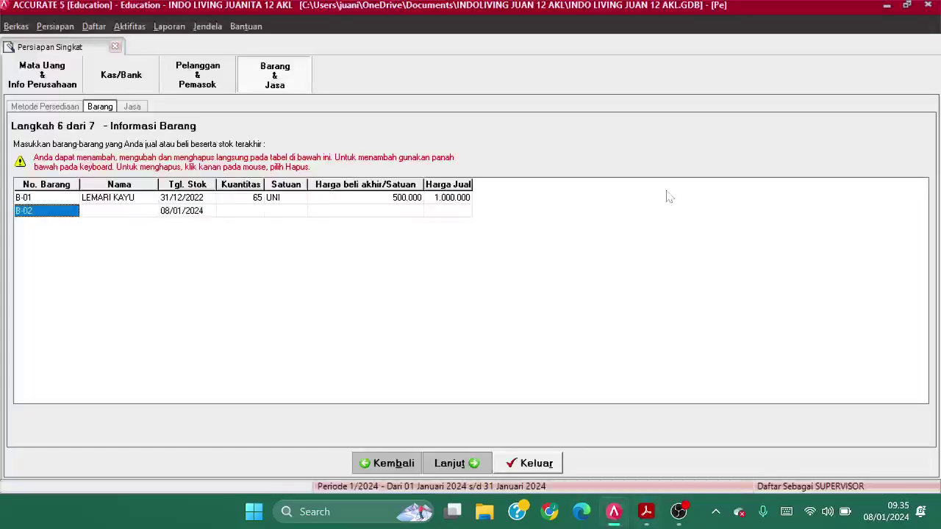
Add row B-02 MEJA KAYU with date 31/12/2022, quantity 65 and unit UNT
key(Tab)
key(alt+Tab)
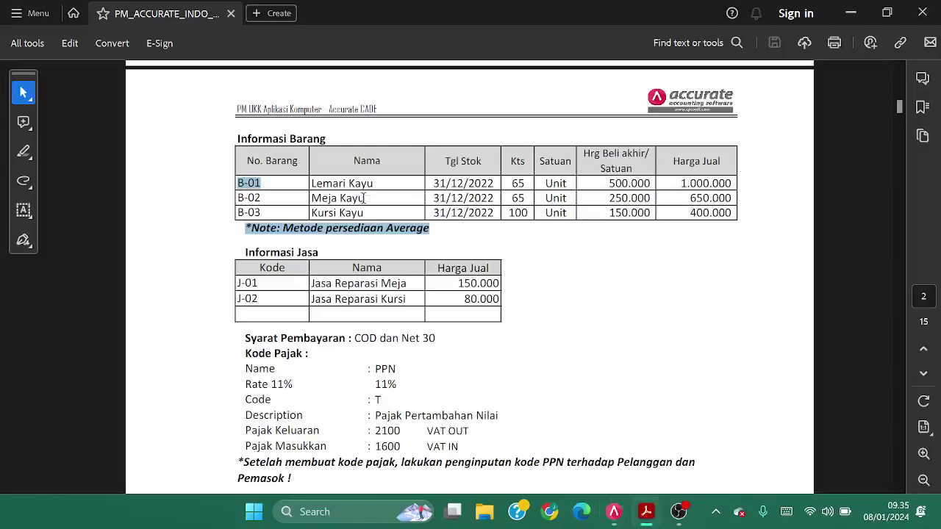
key(alt+Tab)
text(MEJA KA)
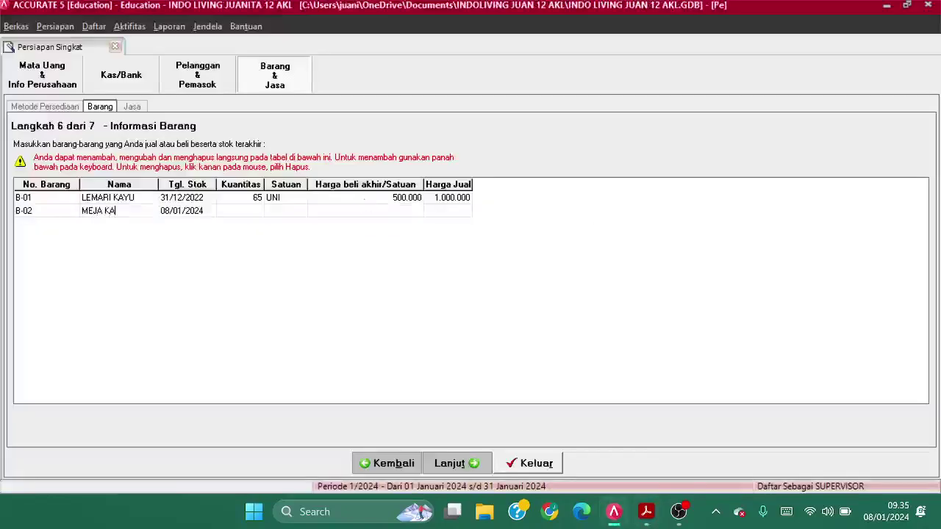
key(Tab)
key(alt+Tab)
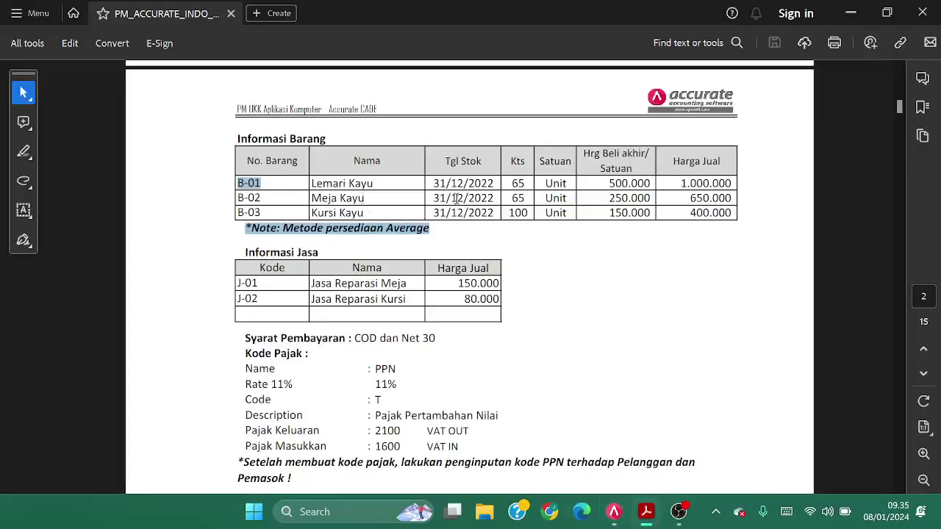
key(alt+Tab)
text(31/)
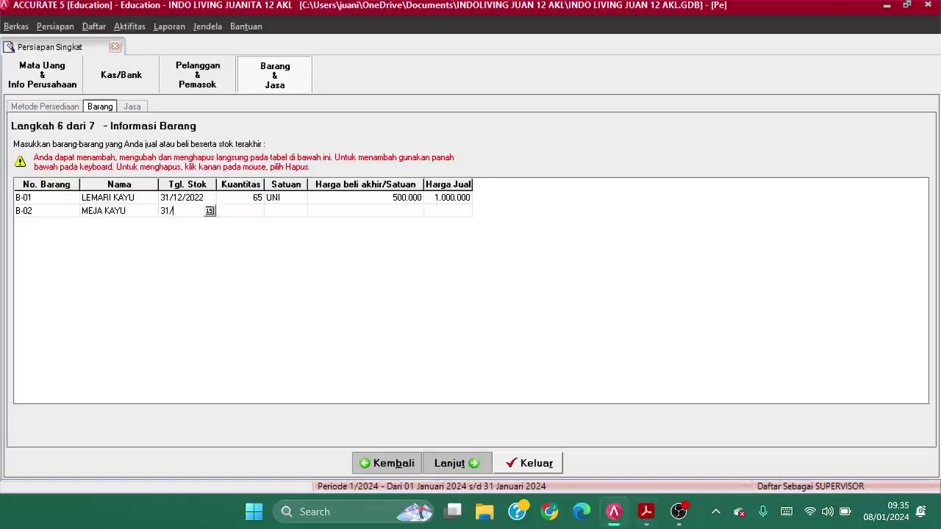
text(12/2022)
key(Tab)
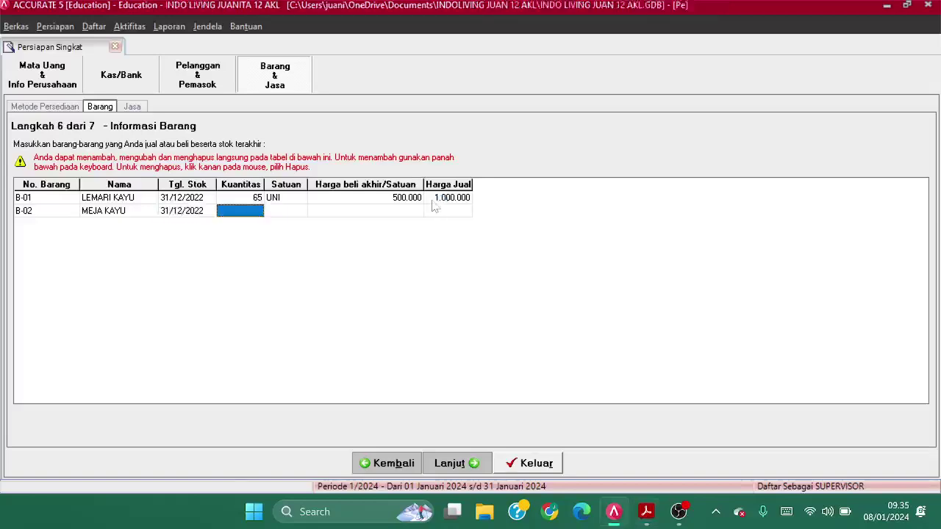
key(alt+Tab)
key(alt+Tab)
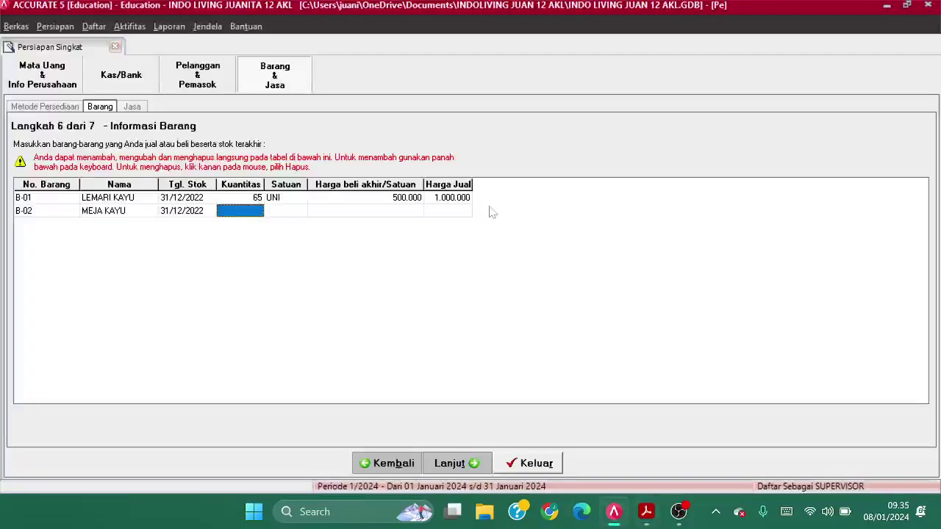
text(65)
key(Tab)
text(UNT)
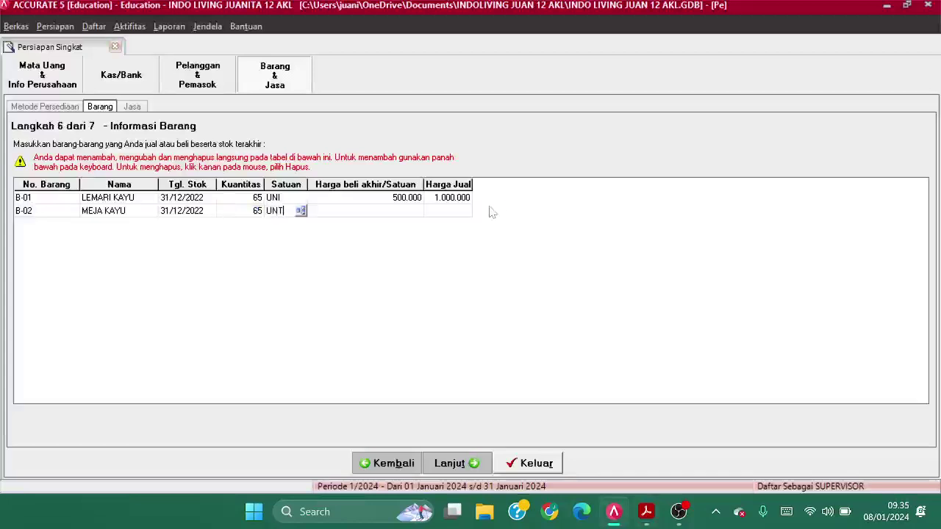
Dismiss the empty cost warning, enter B-02's 250000 cost and clear the mistyped selling price
click(286, 202)
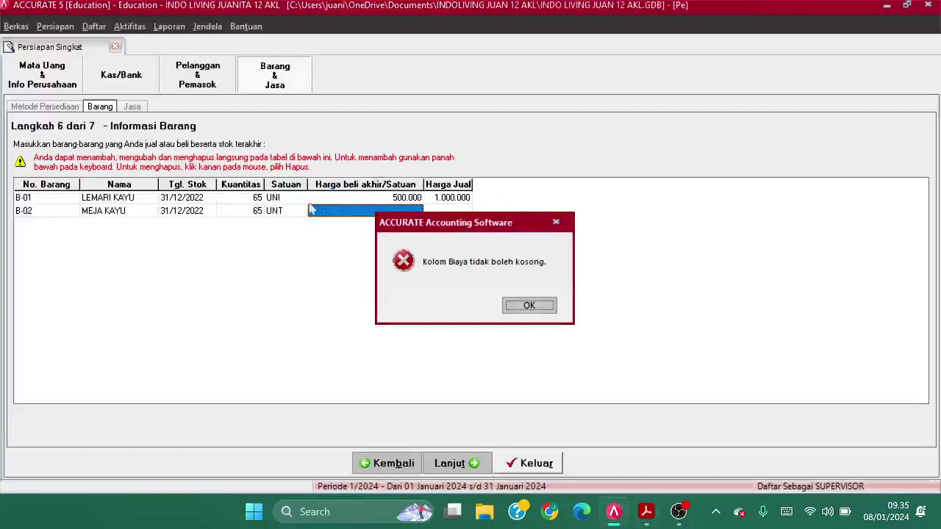
click(553, 308)
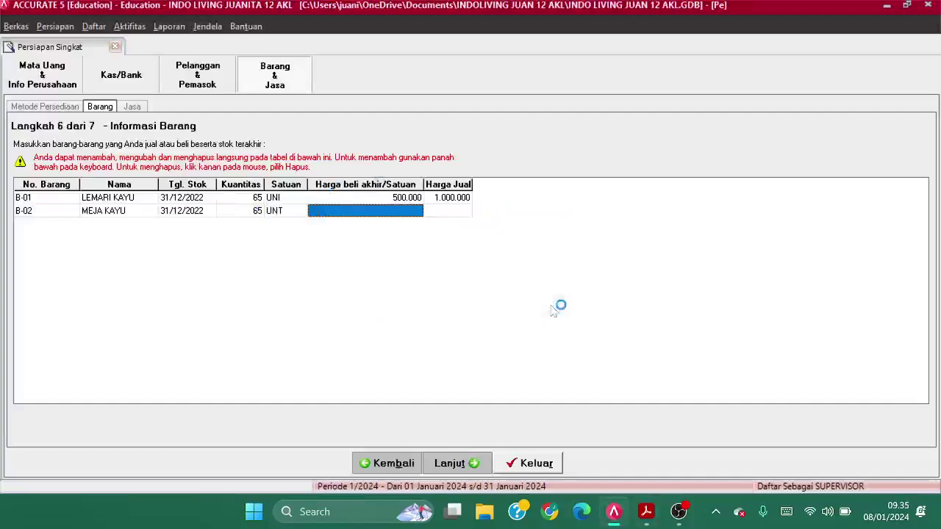
key(alt+Tab)
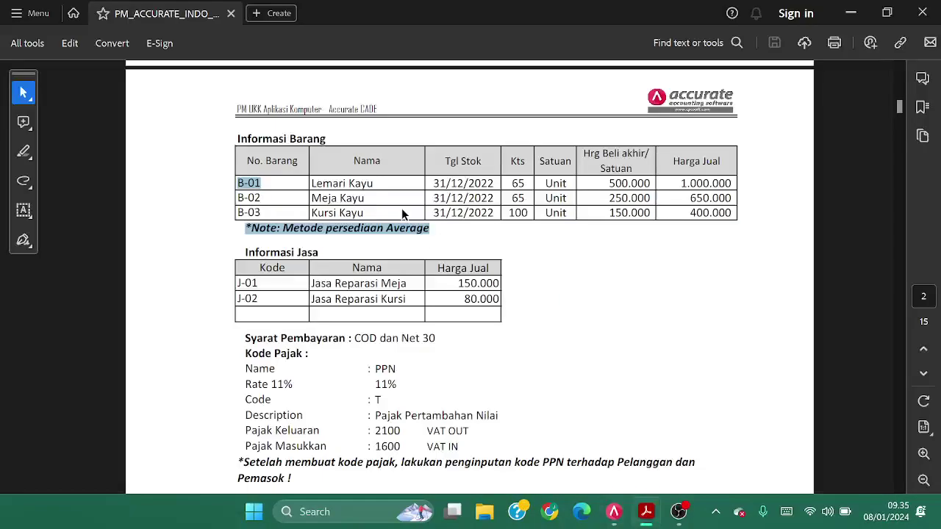
key(alt+Tab)
key(alt+Tab)
key(alt+Tab)
text(25000)
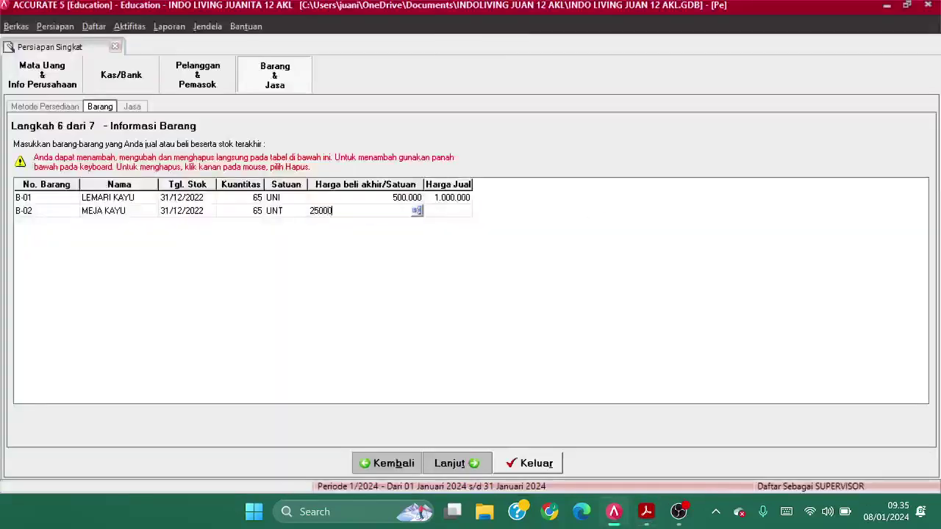
text(0)
key(Tab)
key(alt+Tab)
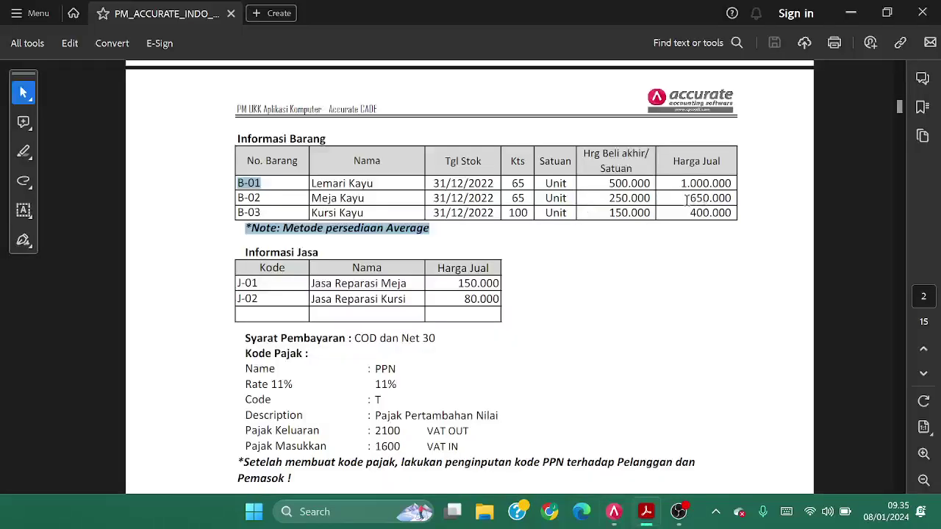
key(alt+Tab)
key(BackSpace)
key(BackSpace)
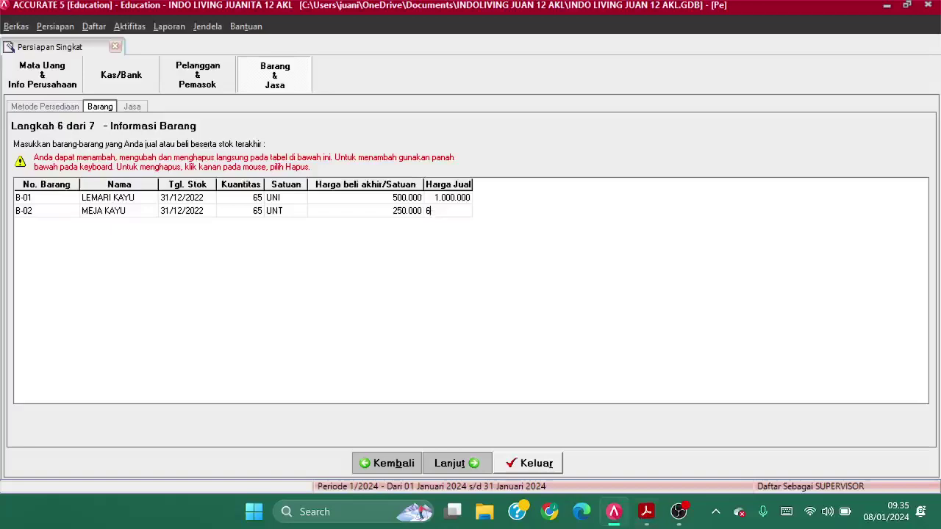
Set B-02's selling price to 650000 and add B-03 KURSI KAYU, 31/12/22, quantity 100
text(650000)
key(Down)
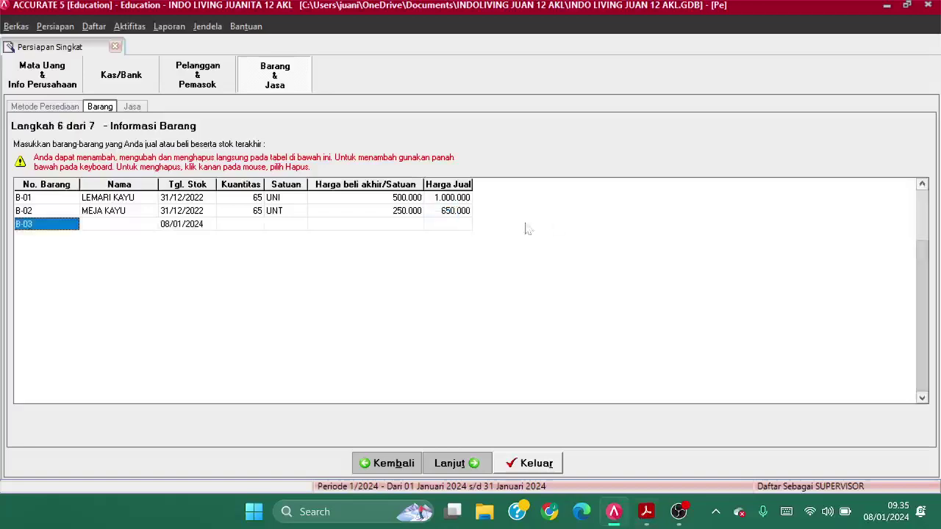
key(alt+Tab)
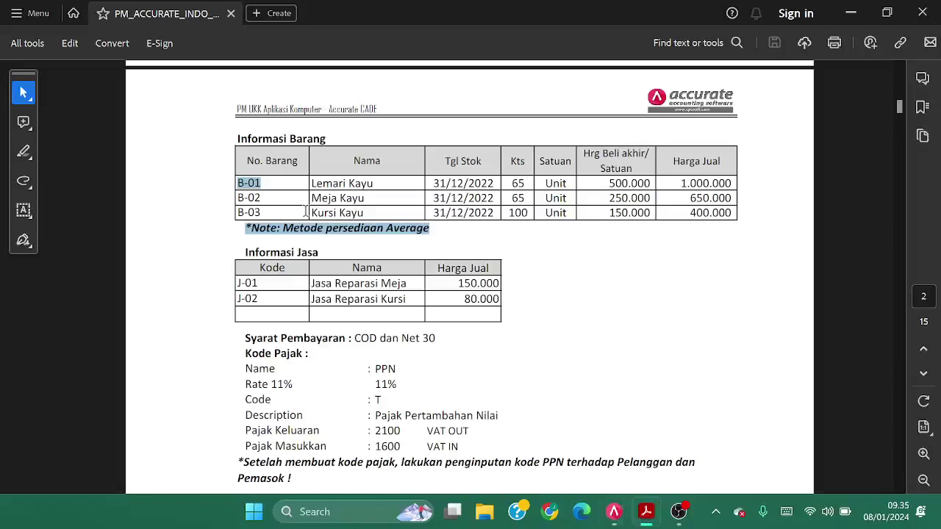
key(alt+Tab)
key(Tab)
text(KURSI)
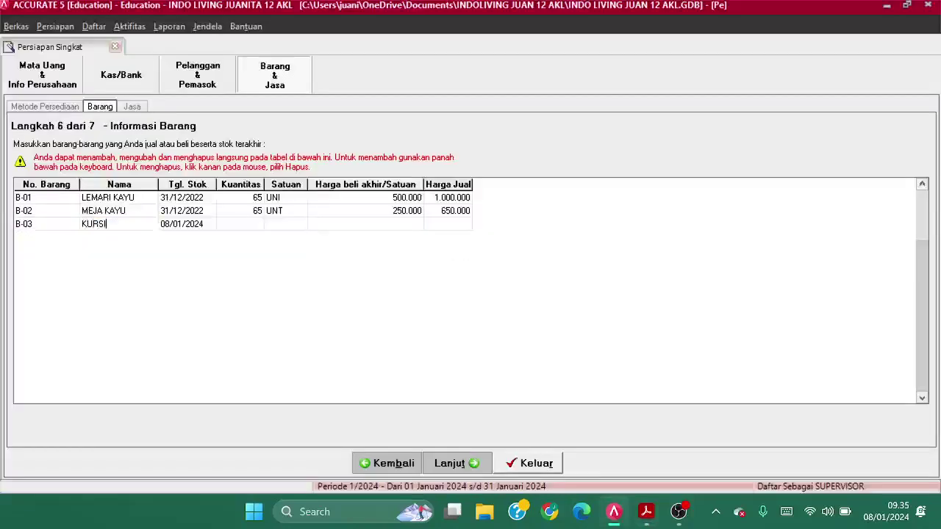
text( KAYU)
key(Tab)
key(alt+Tab)
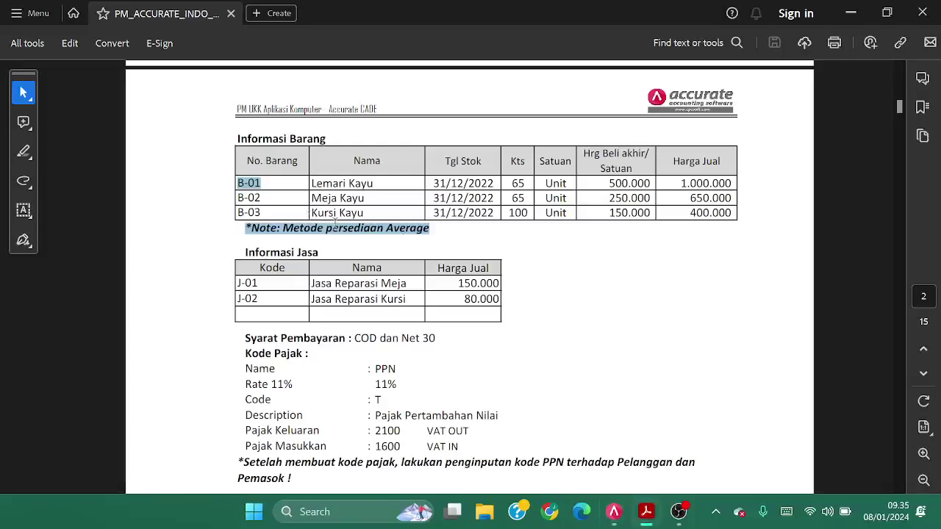
key(alt+Tab)
text(31/)
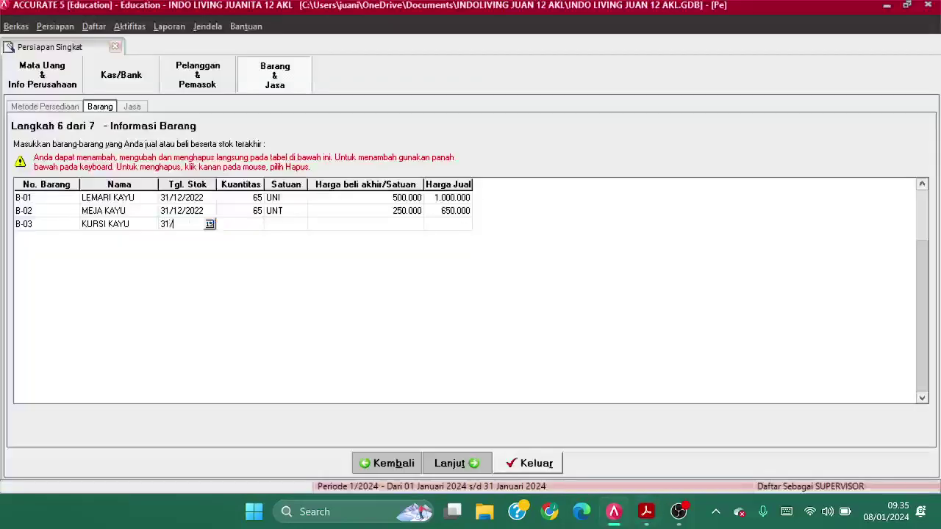
text(12/22)
key(Tab)
key(alt+Tab)
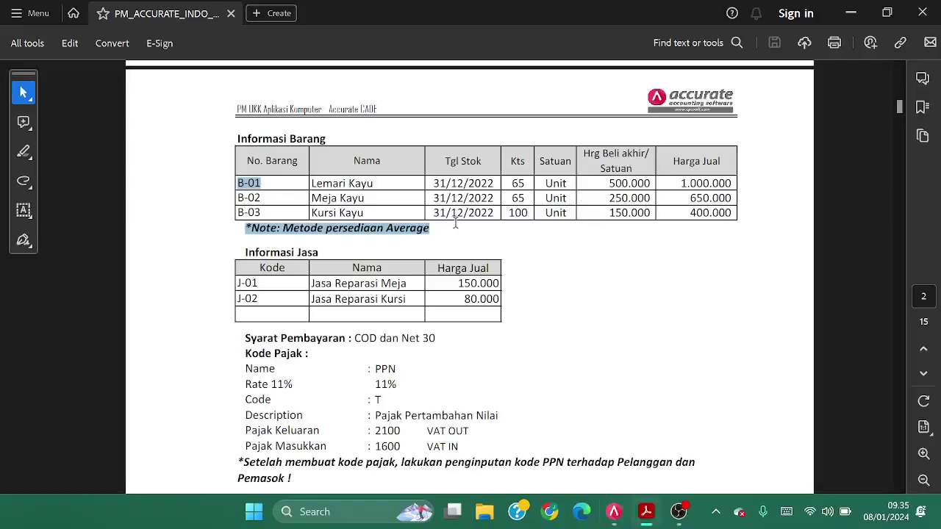
key(alt+Tab)
text(100)
key(Tab)
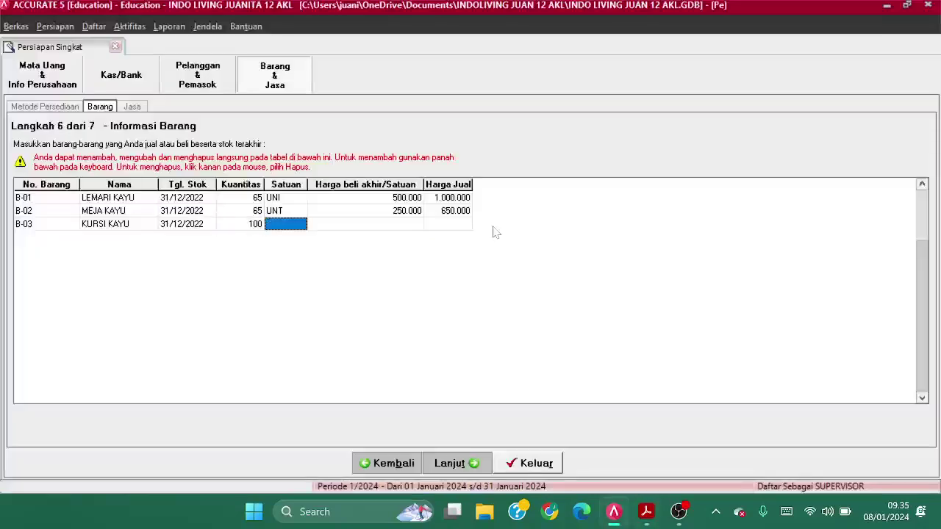
Give B-03 unit UNT, cost corrected to 150.000 and selling price 400000, dropping the empty row
text(Y)
key(BackSpace)
text(UNT)
key(Tab)
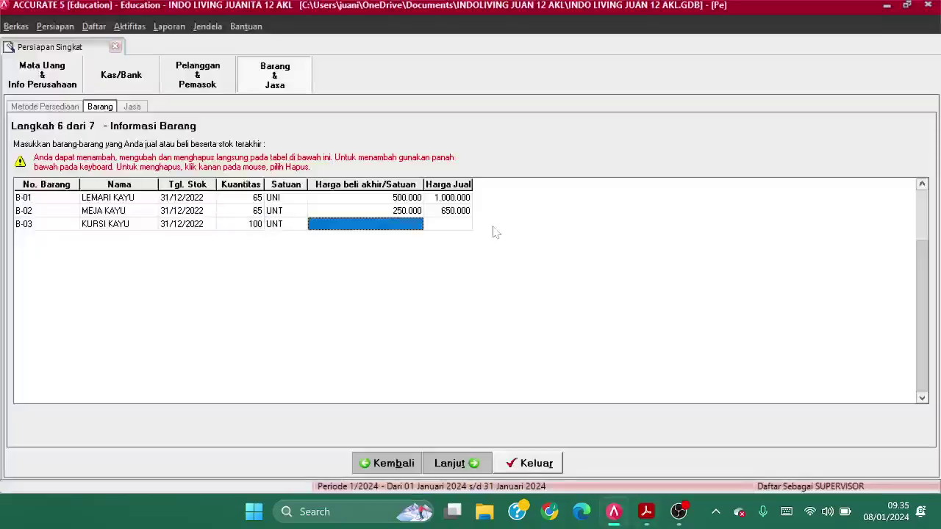
key(alt+Tab)
key(alt+Tab)
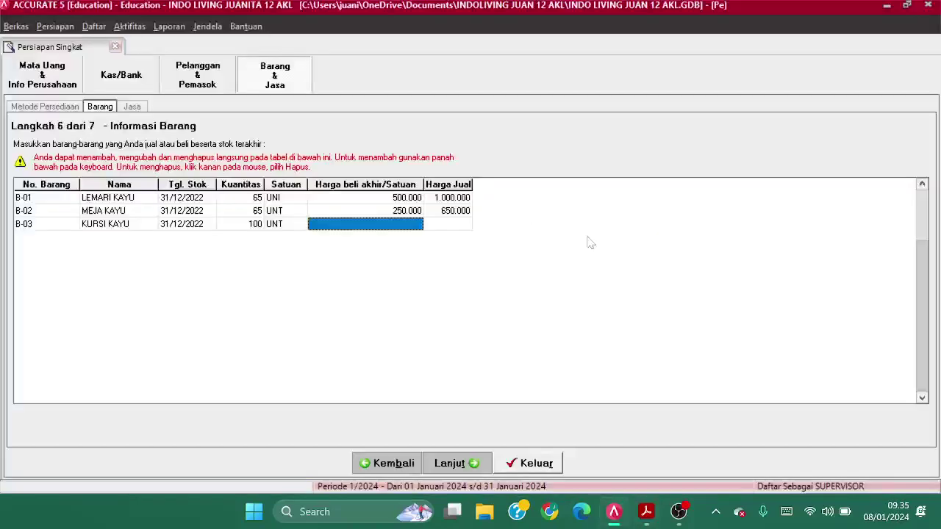
text(100.000)
key(Tab)
key(alt+Tab)
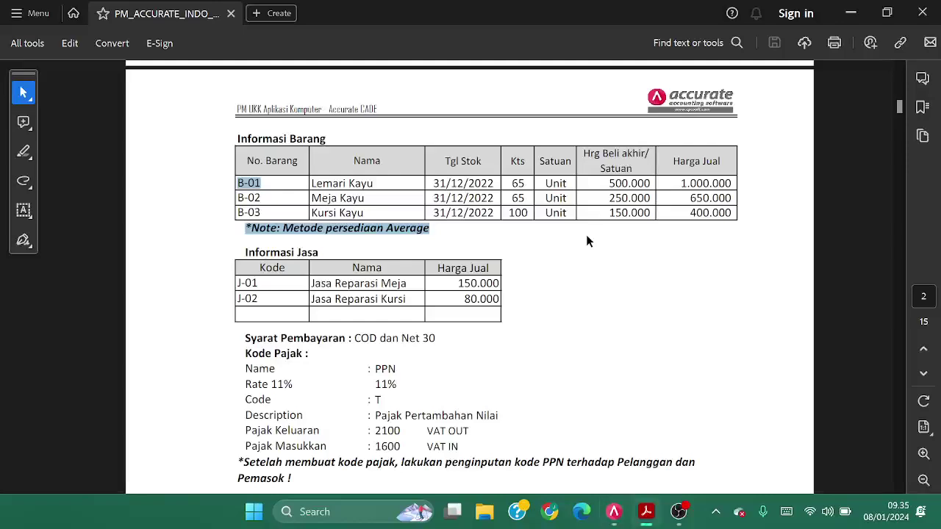
key(alt+Tab)
click(396, 226)
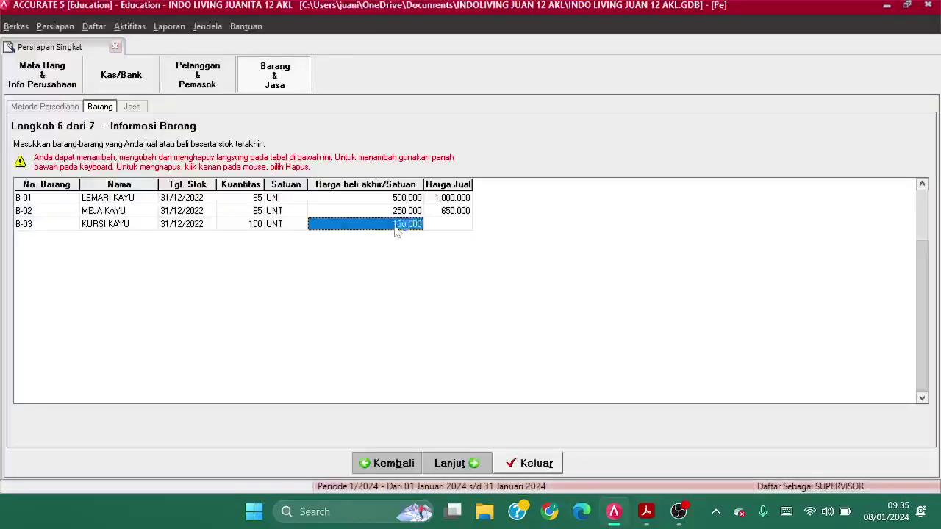
text(150.000)
key(Tab)
key(alt+Tab)
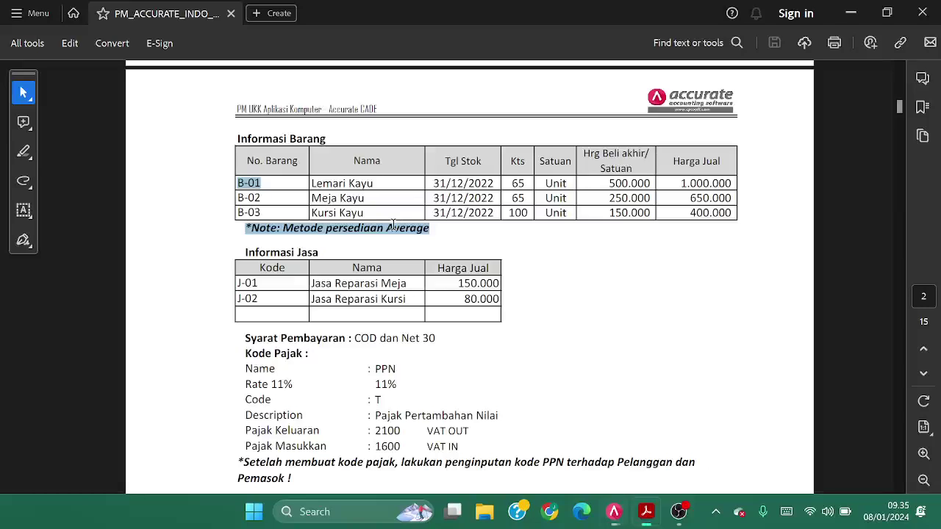
key(alt+Tab)
text(400000)
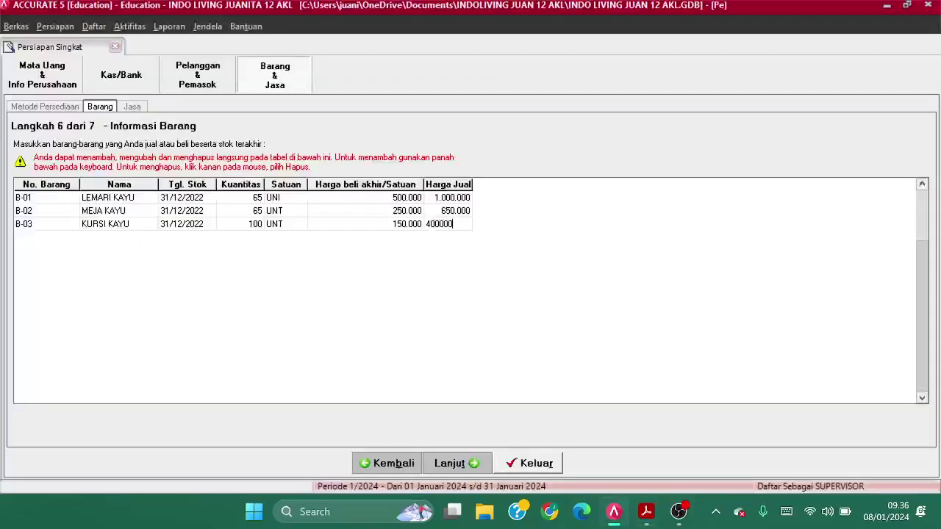
key(Tab)
key(Up)
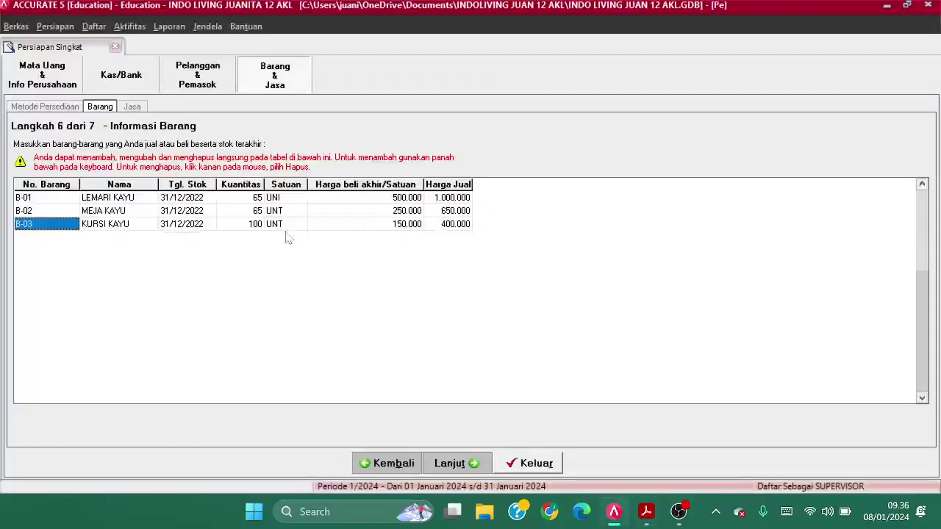
Change item B-01's unit from UNI to UNT
click(288, 203)
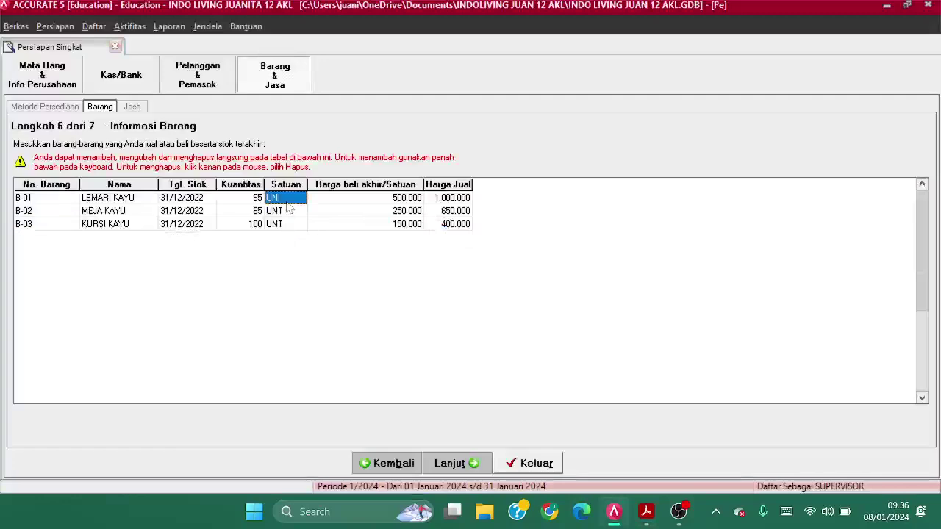
text(UNT)
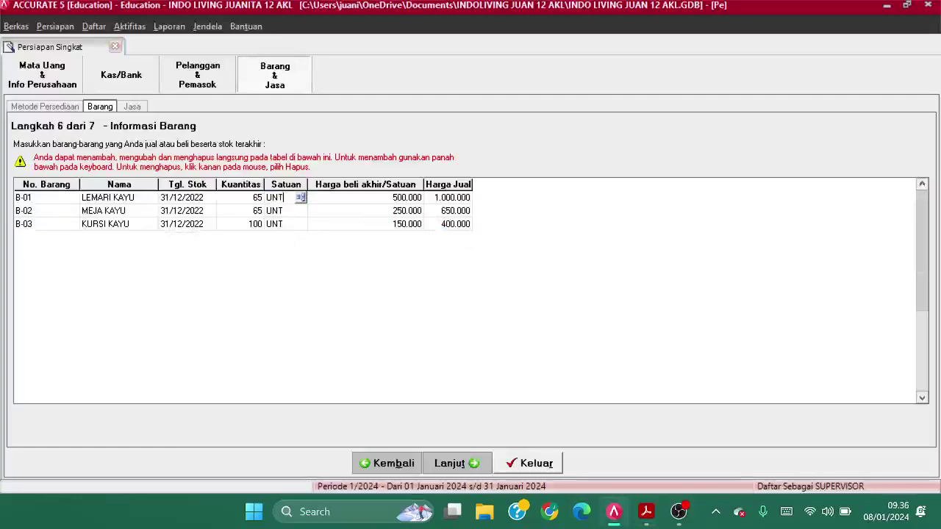
key(alt+Tab)
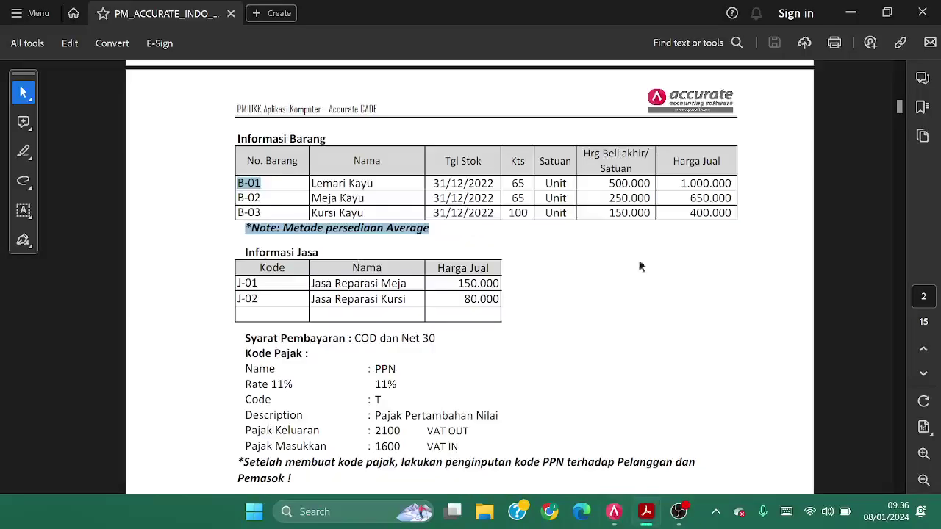
key(alt+Tab)
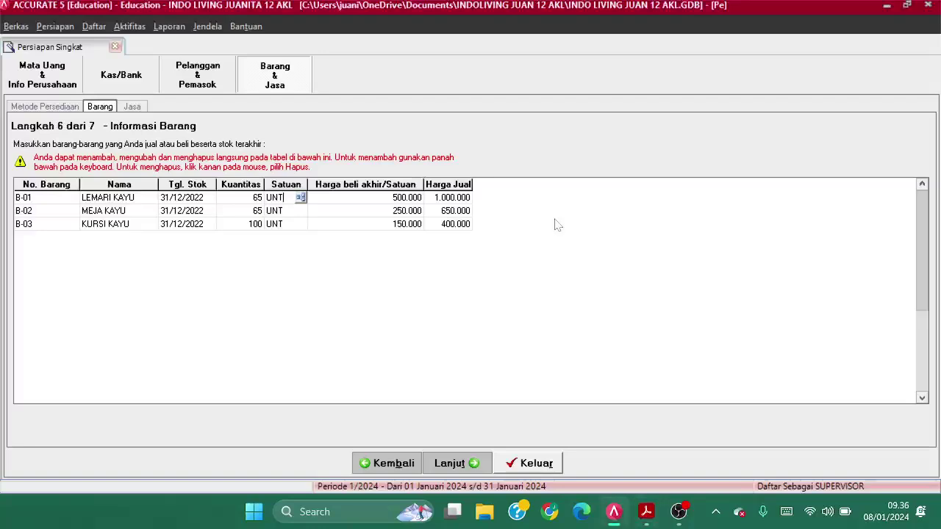
In the Jasa step, enter service J-01 JASA REPARASI MEJA priced 150000
click(457, 463)
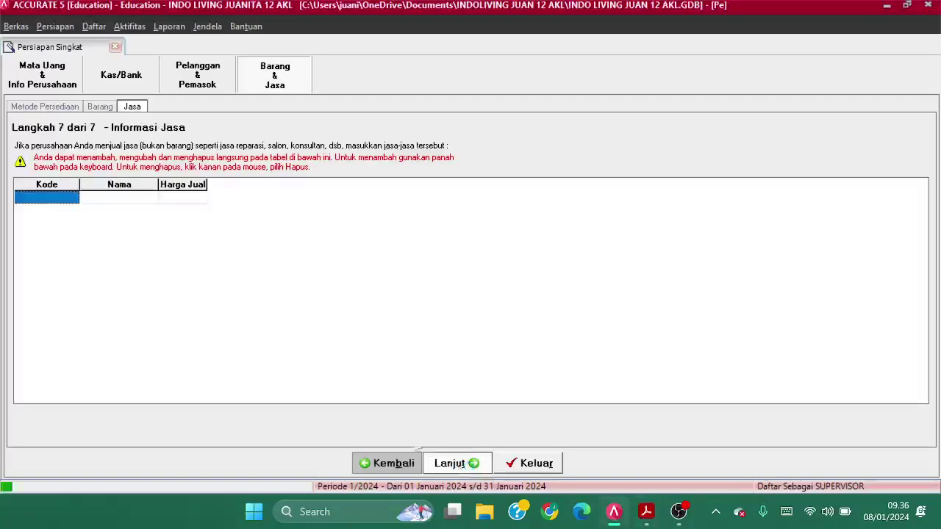
key(alt+Tab)
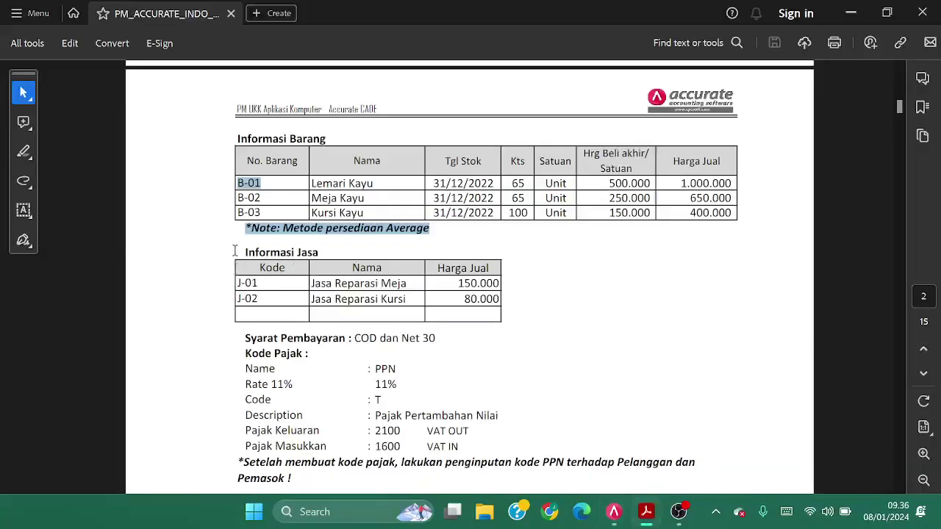
drag(245, 253, 330, 248)
key(alt+Tab)
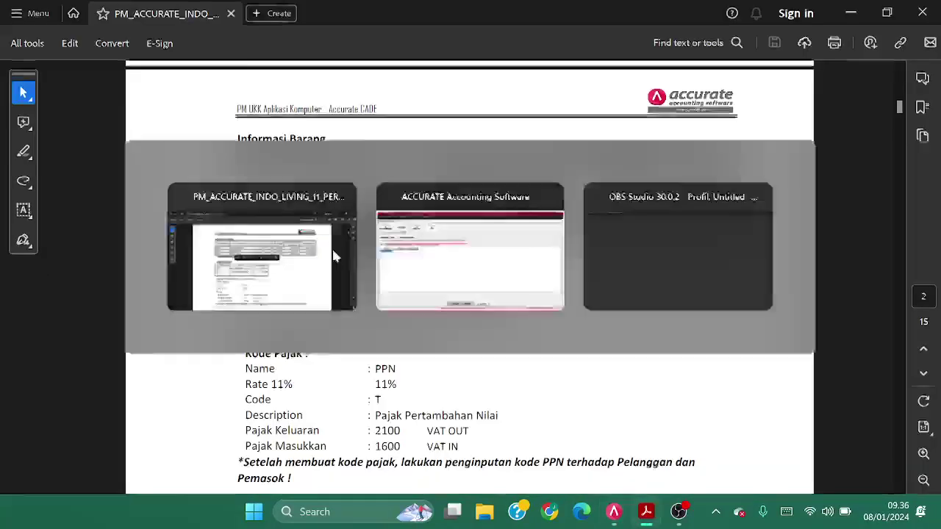
key(alt+Tab)
key(alt+Tab)
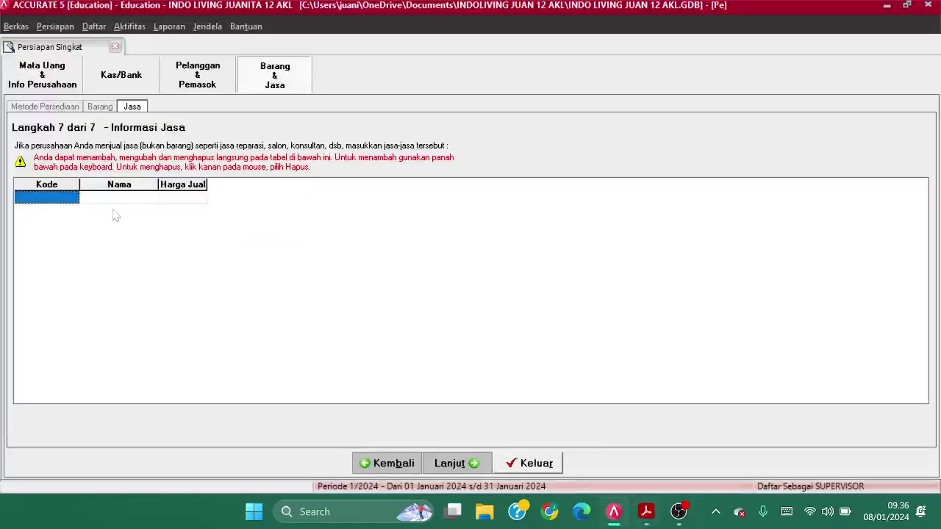
text(J-01)
key(Tab)
key(alt+Tab)
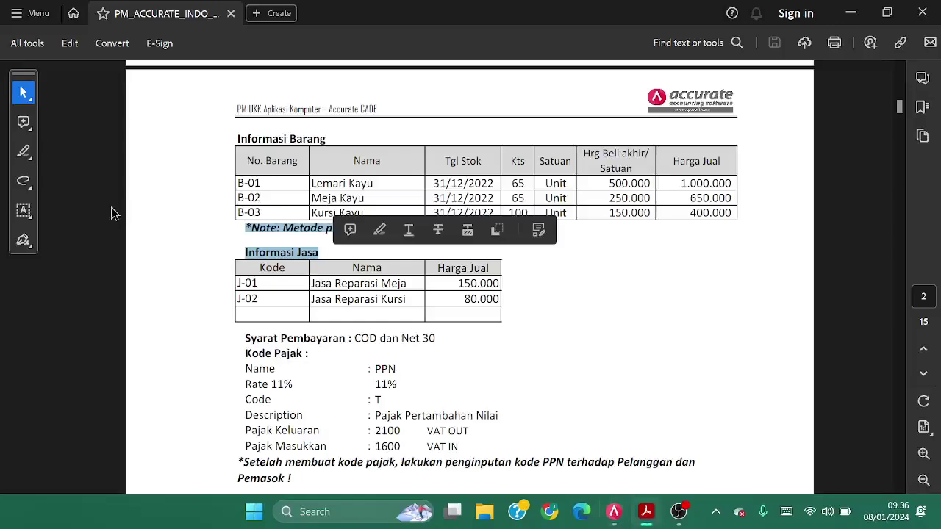
key(alt+Tab)
text(JASA )
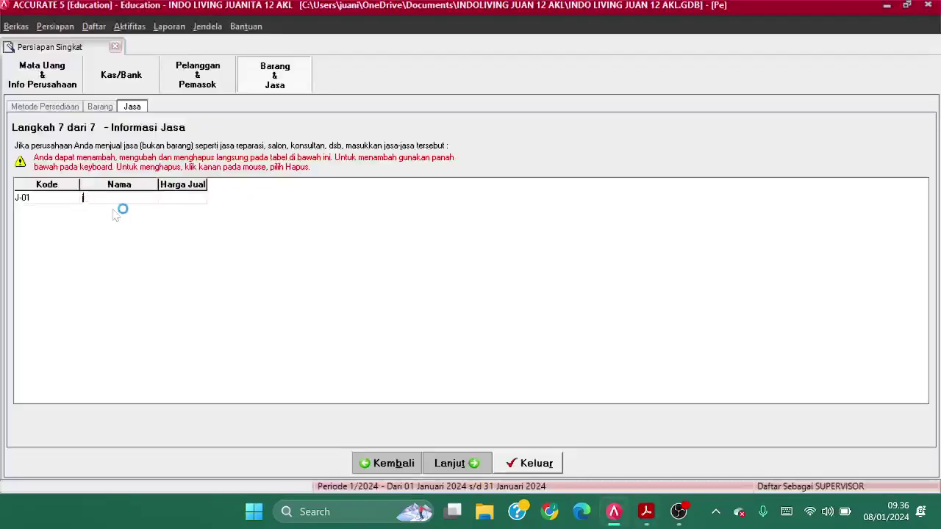
text(REPARASI)
key(alt+Tab)
key(alt+Tab)
text(MEJA)
key(Tab)
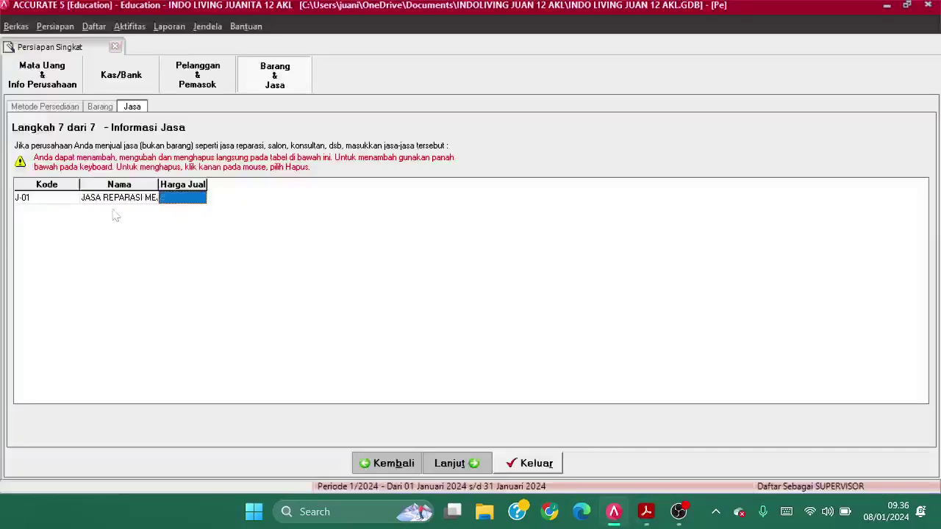
key(alt+Tab)
key(alt+Tab)
text(150000)
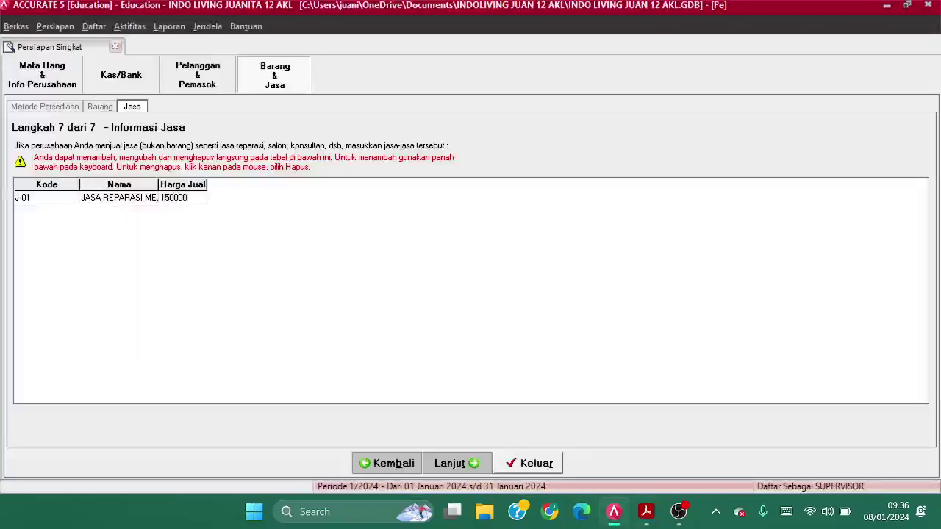
key(Return)
Add service J-02 JASA REPARASI KURSI priced 80000 and discard the empty J-03 row
key(Tab)
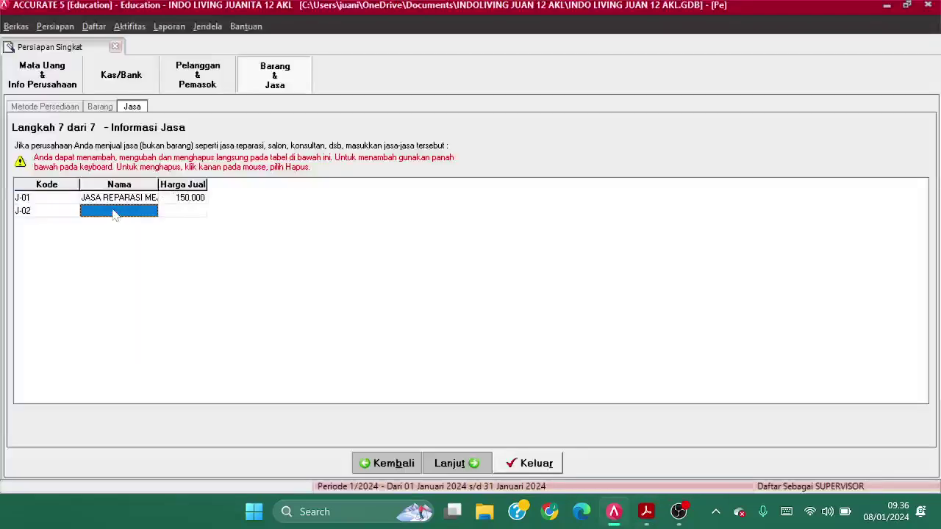
key(alt+Tab)
key(alt+Tab)
text(JASA R)
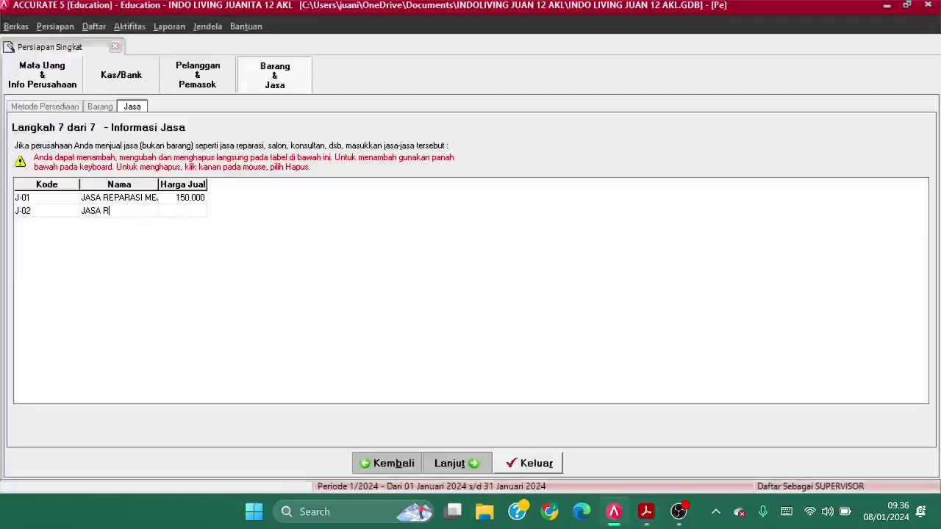
text(EPARASI)
key(alt+Tab)
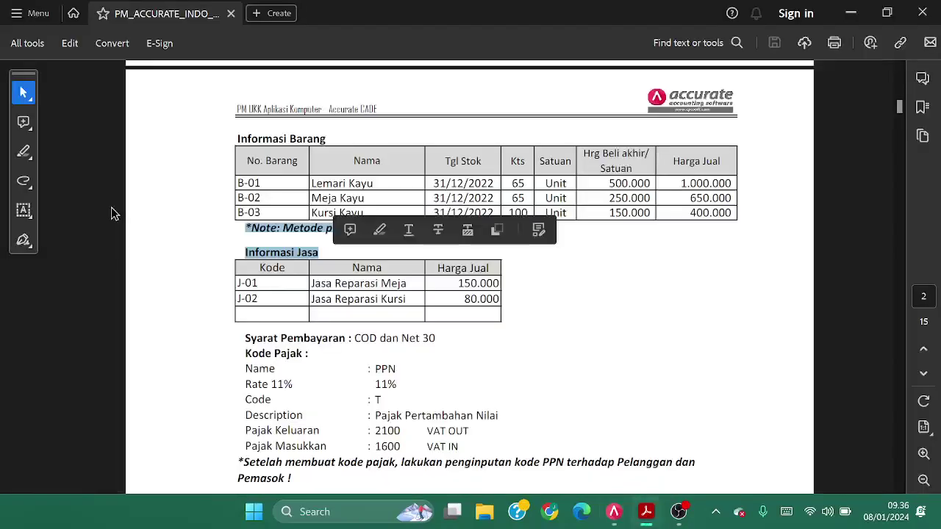
key(alt+Tab)
text(KURSI)
key(Tab)
key(alt+Tab)
key(alt+Tab)
text(80000)
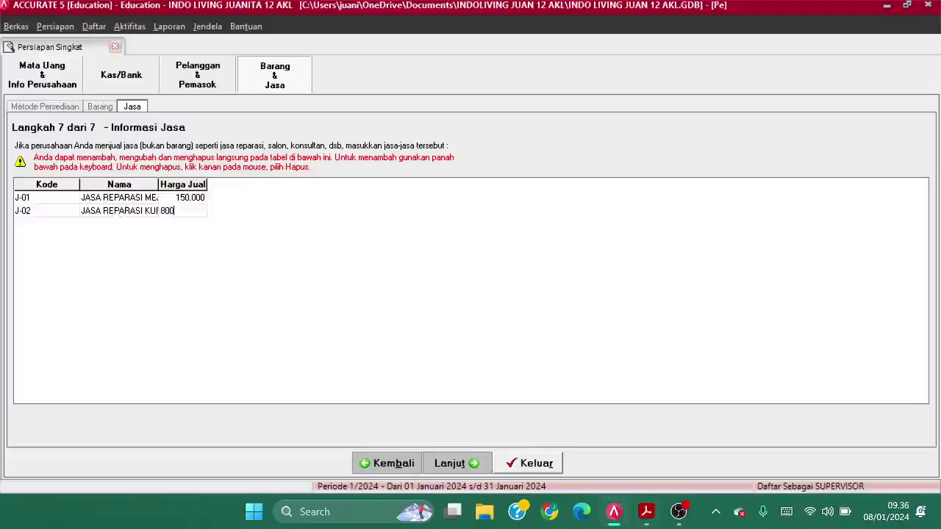
key(Down)
key(Up)
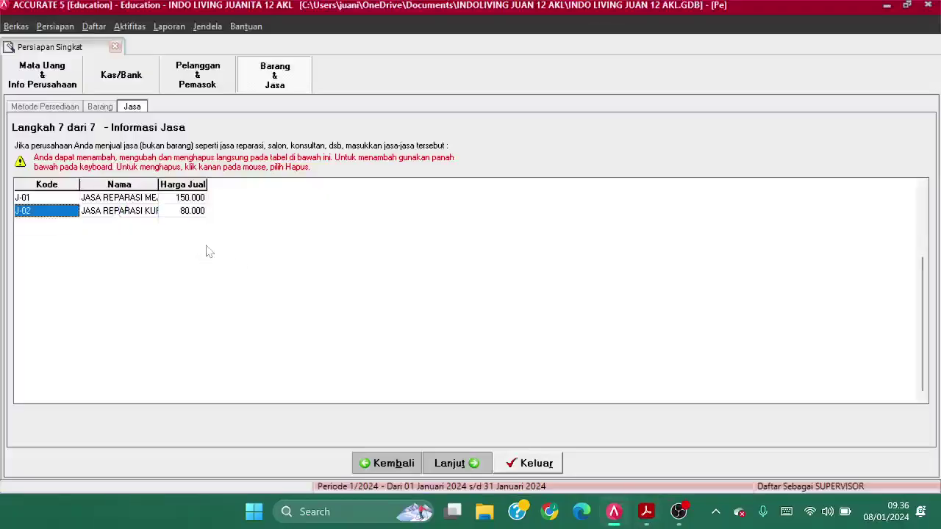
Advance to the Selamat summary and finish Persiapan Singkat to reach the Penjelajah workspace
click(467, 470)
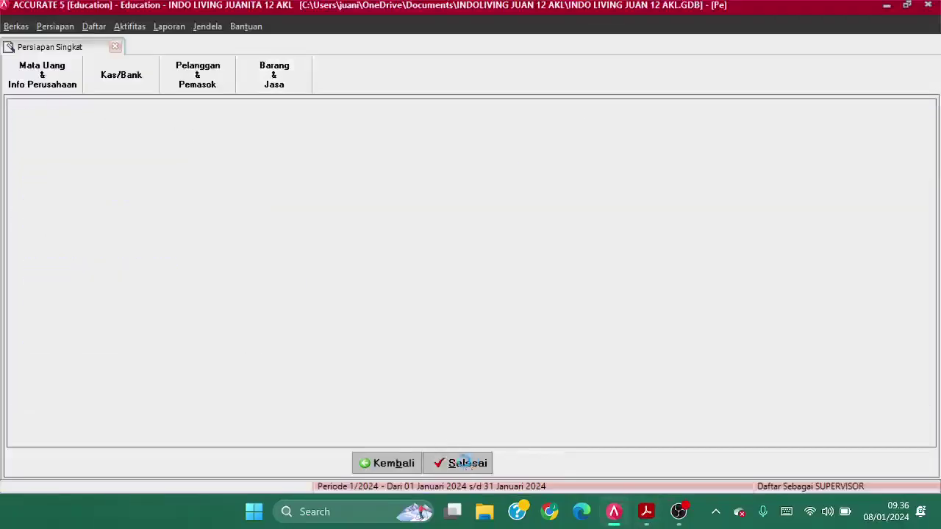
click(468, 467)
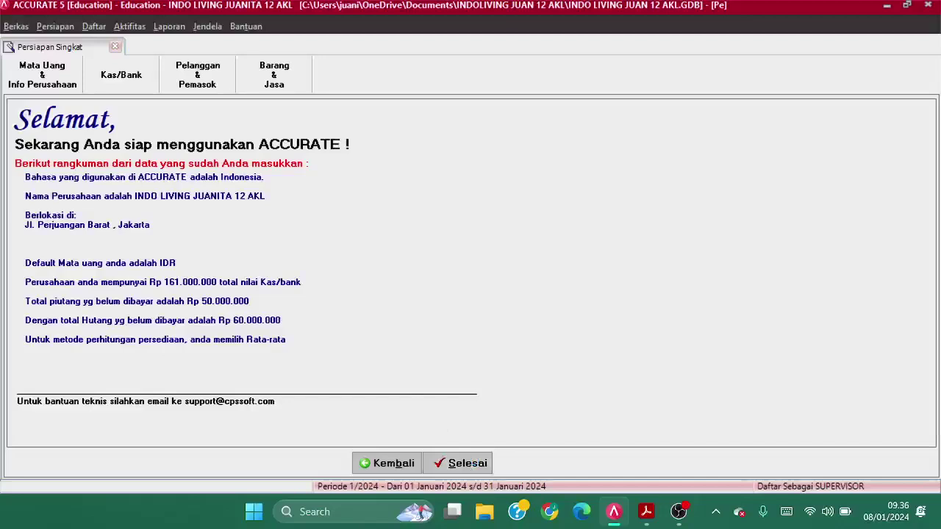
click(450, 468)
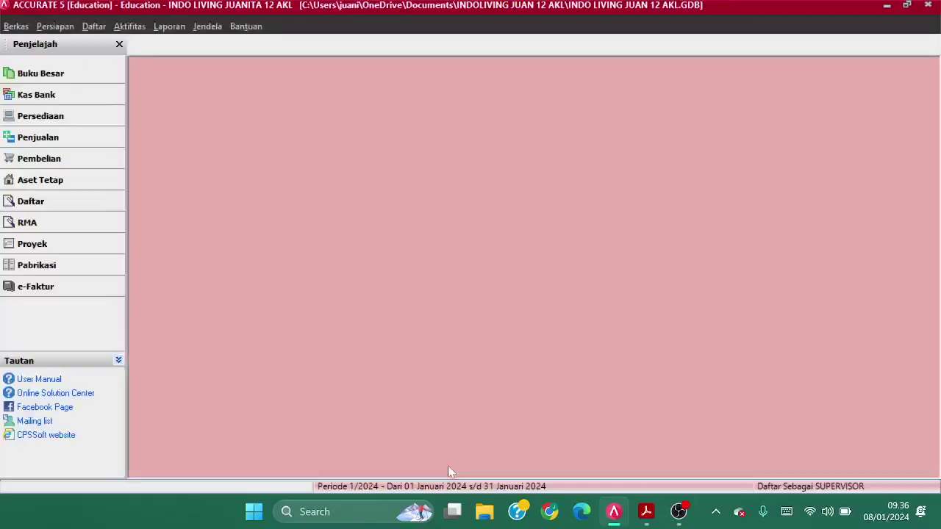
Open the Syarat Pembayaran list from the master data registers
key(alt+Tab)
scroll(354, 355, down, 5)
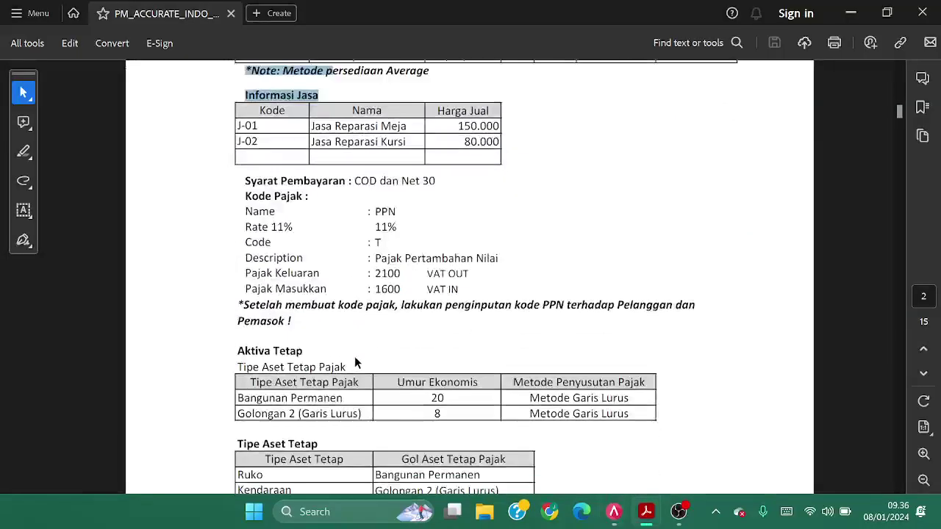
drag(246, 181, 434, 194)
key(alt+Tab)
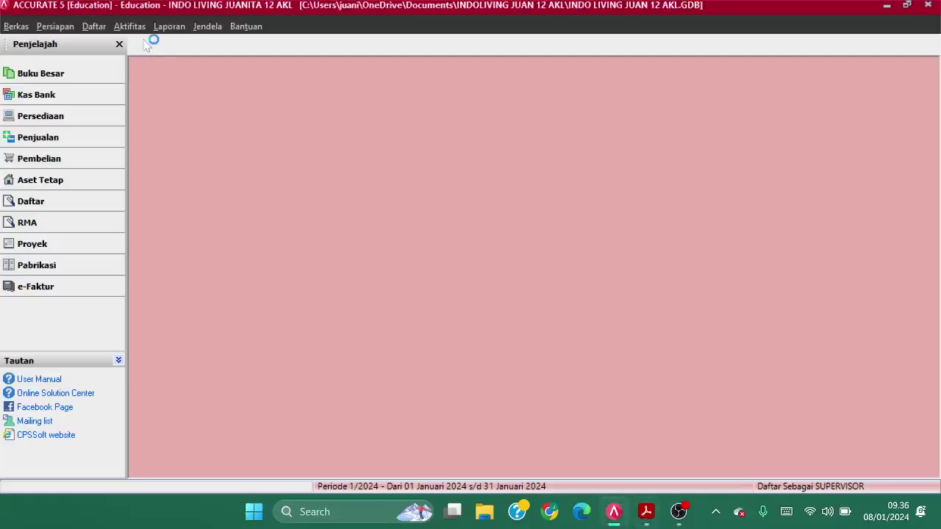
click(94, 26)
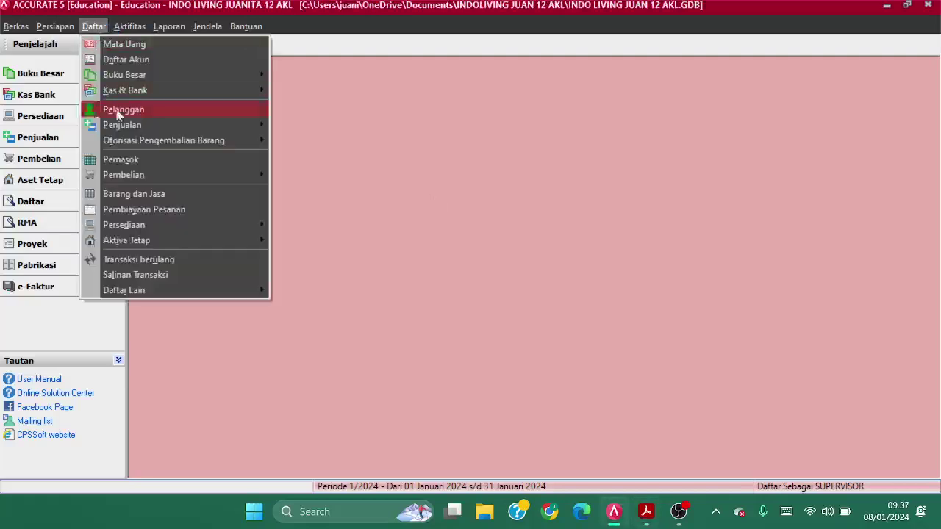
click(138, 195)
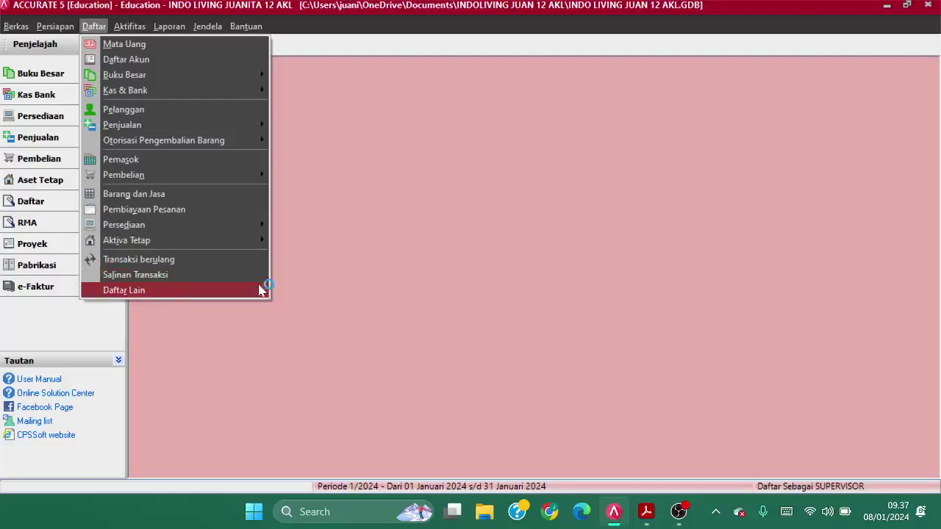
mouse_move(260, 290)
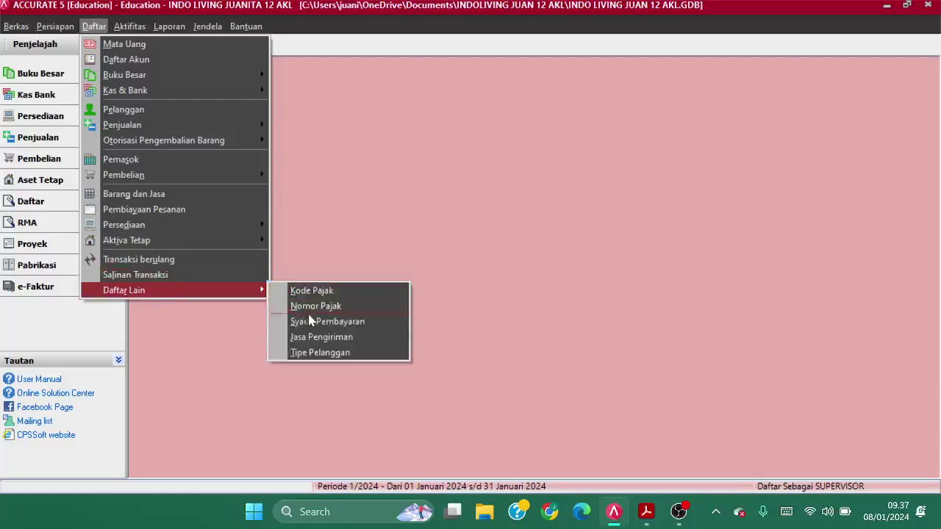
click(370, 321)
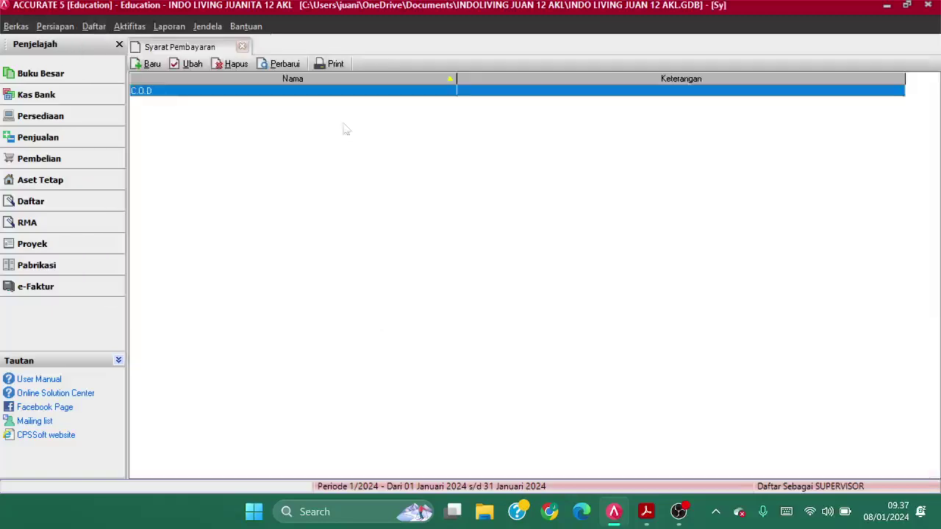
key(alt+Tab)
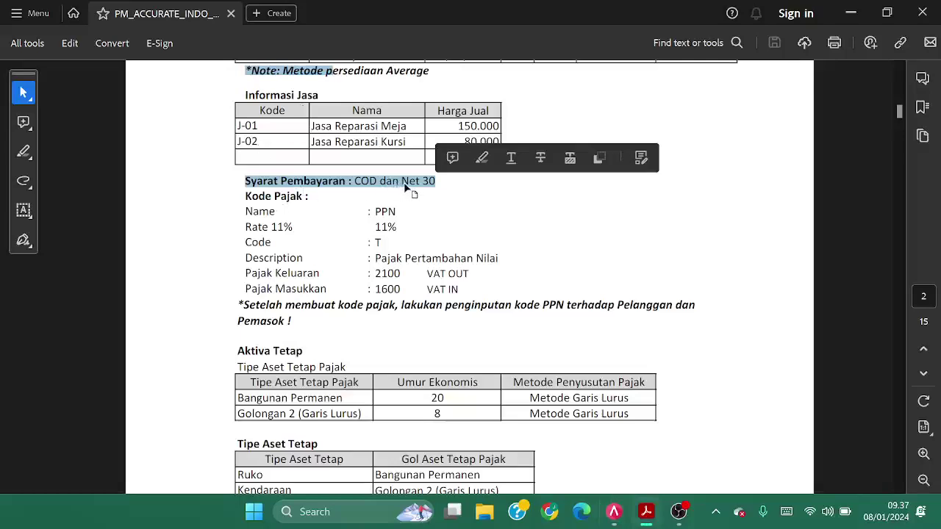
key(alt+Tab)
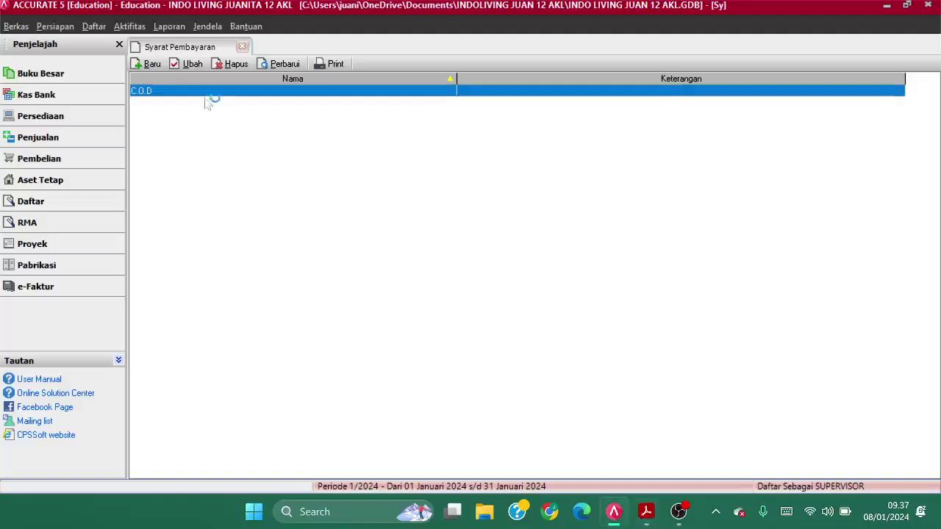
Create and save the Net 30 payment term due in 30 days, then close the list
click(147, 65)
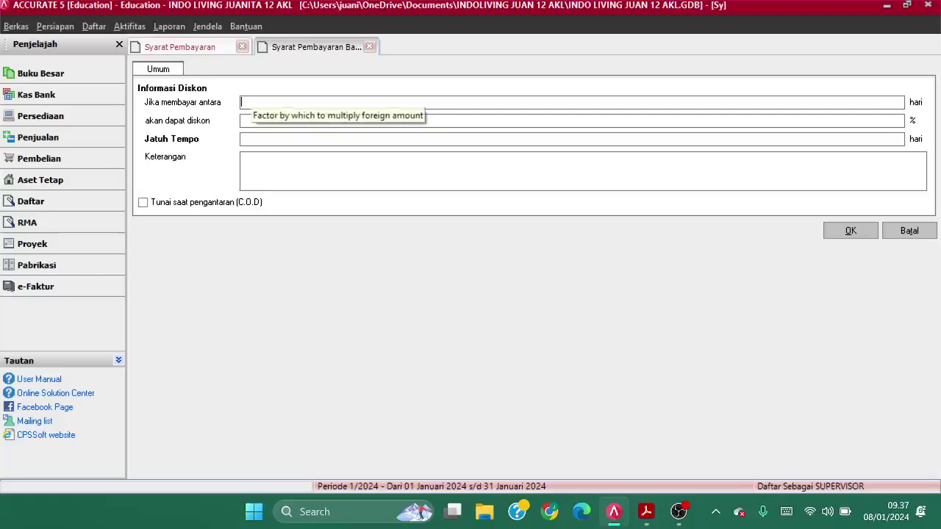
text(0)
text(30)
key(Tab)
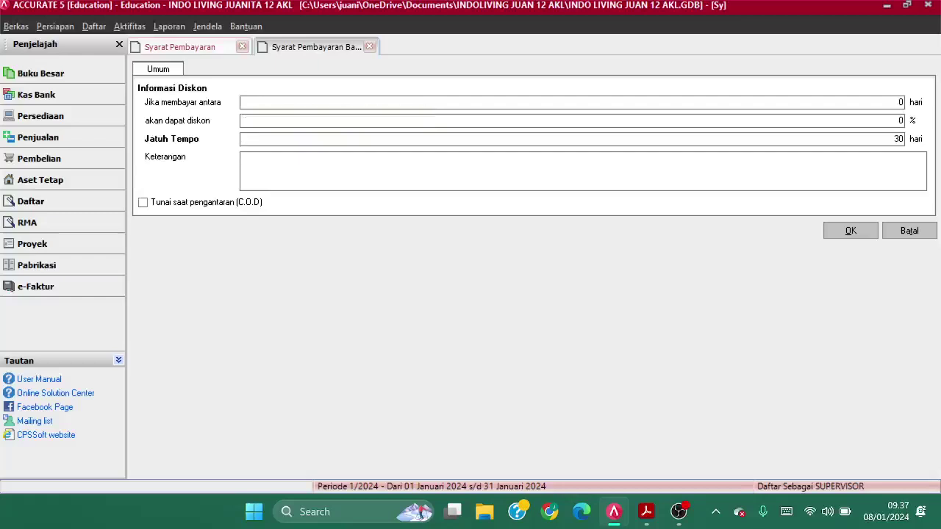
click(854, 232)
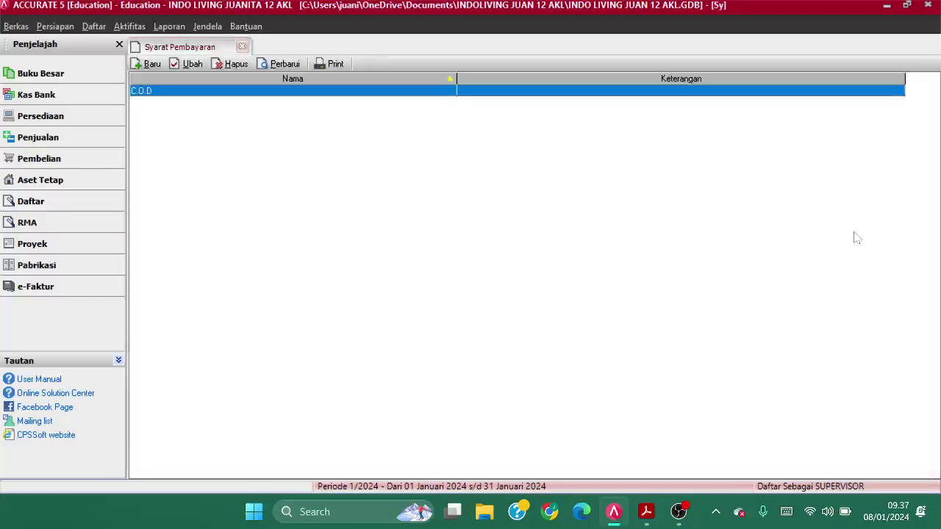
click(283, 66)
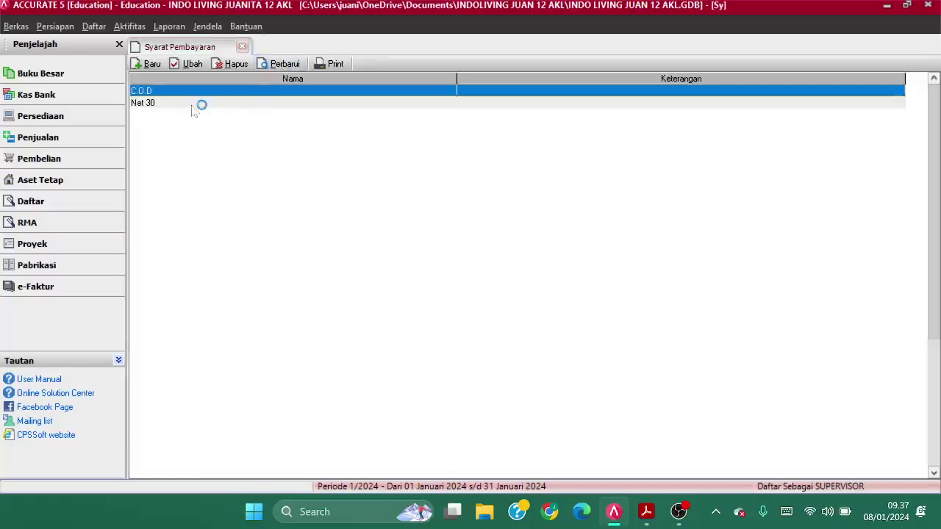
double_click(195, 105)
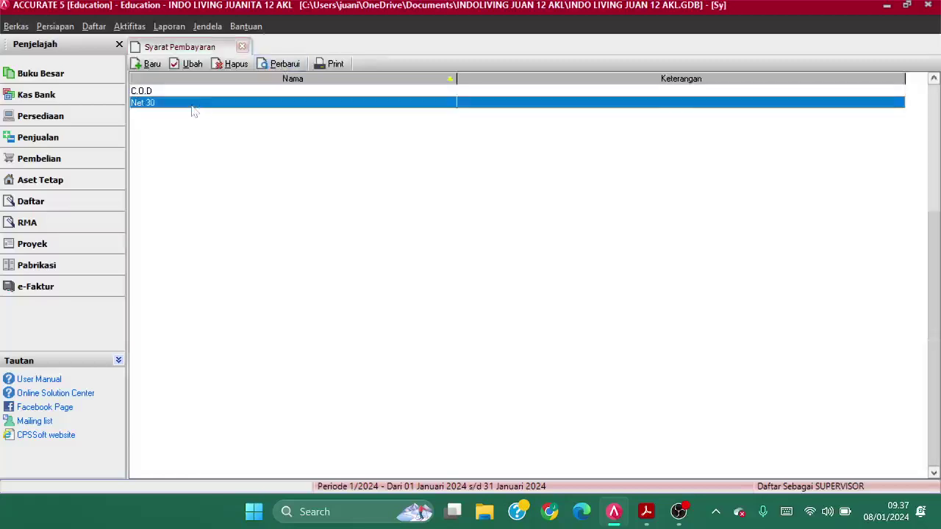
click(243, 47)
Review the Kode Pajak section of the setup instructions in the PDF
key(alt+Tab)
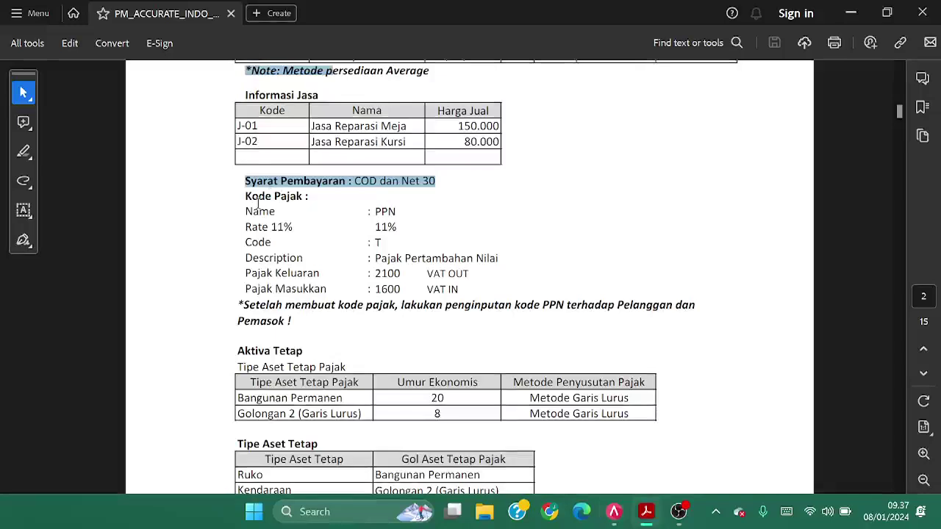
drag(241, 196, 464, 292)
click(363, 283)
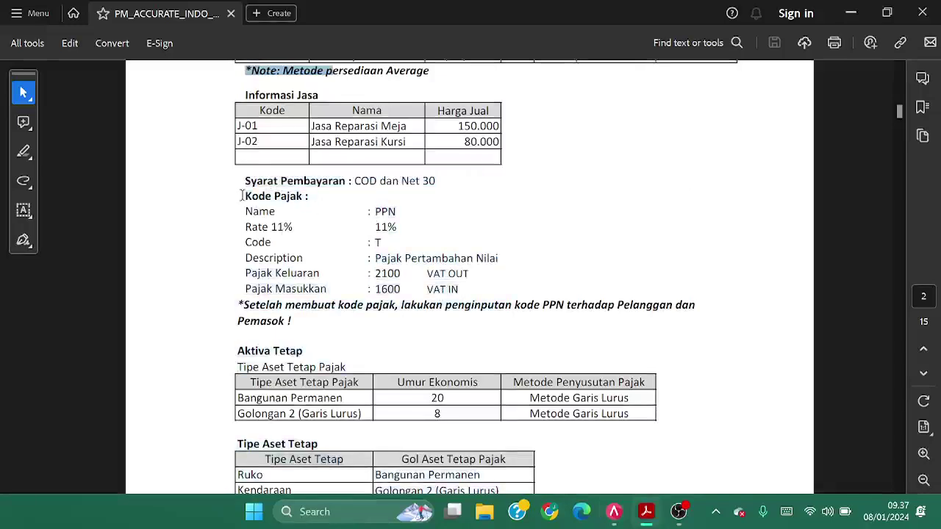
drag(241, 195, 453, 289)
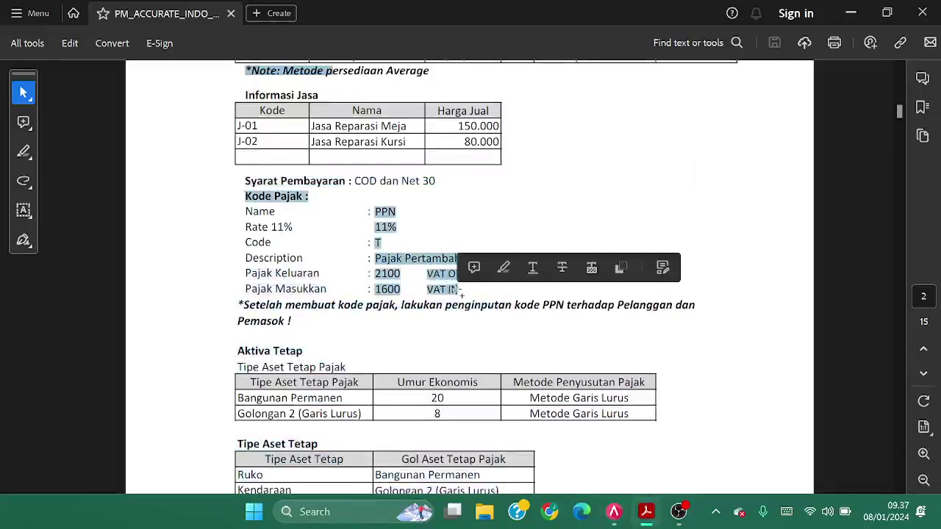
key(alt+Tab)
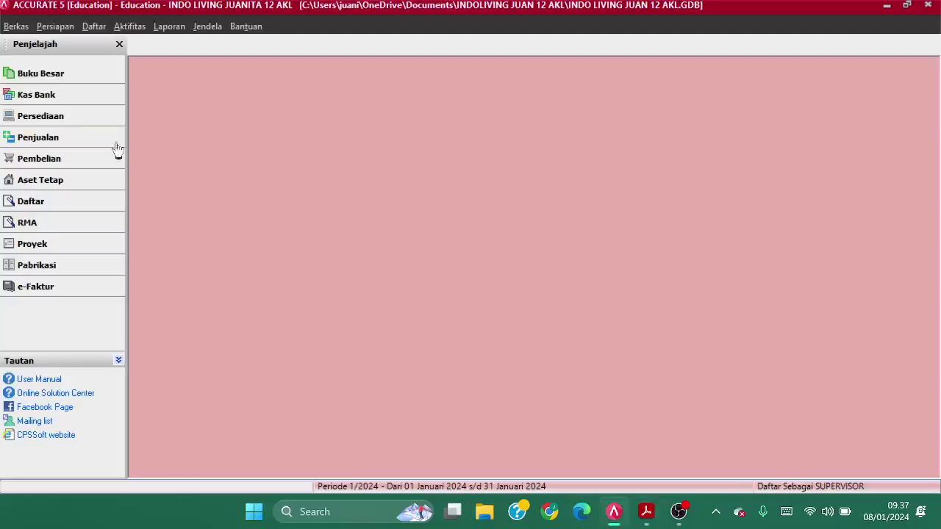
Start a new tax code under Daftar > Daftar Lain > Kode Pajak and begin its PPN name
click(94, 27)
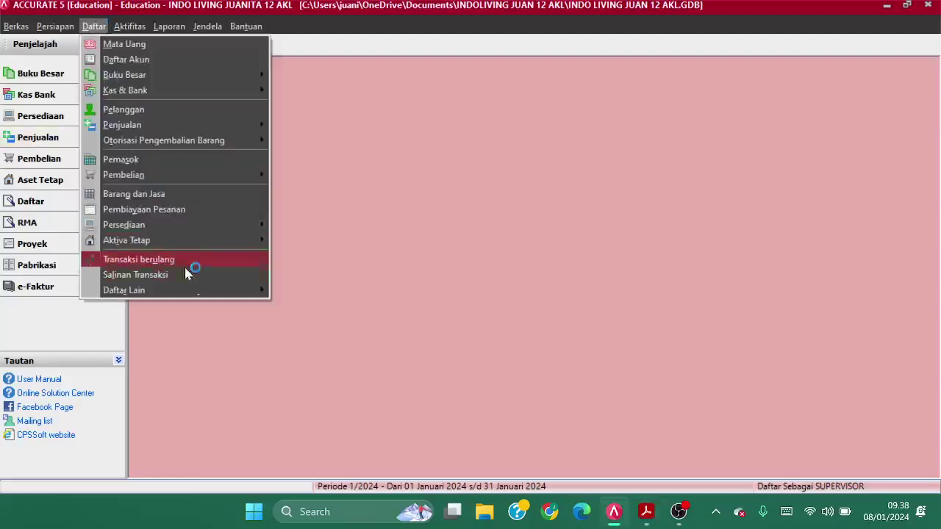
mouse_move(201, 294)
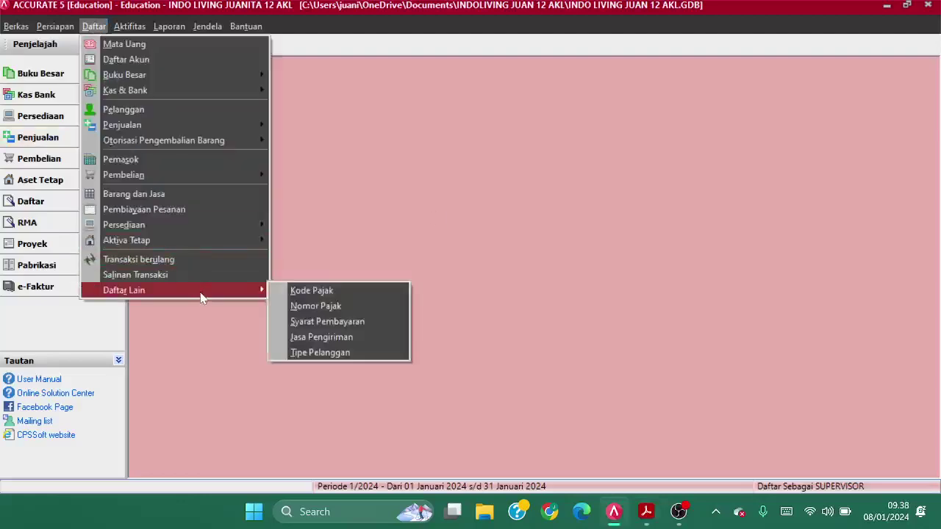
click(348, 290)
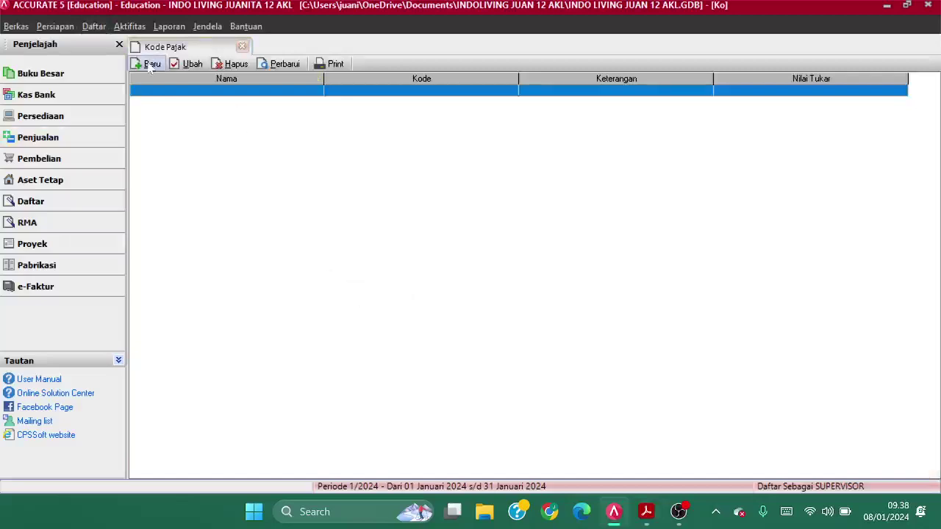
click(151, 65)
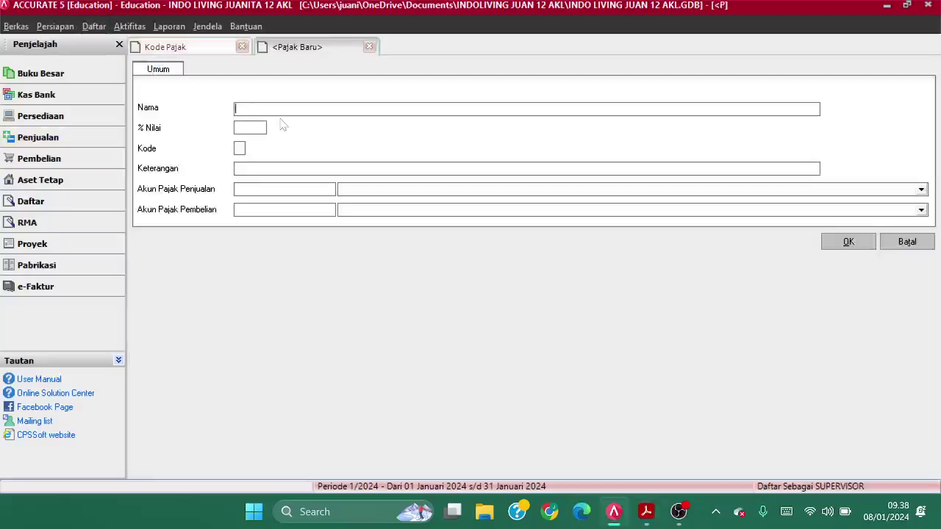
text(PPN)
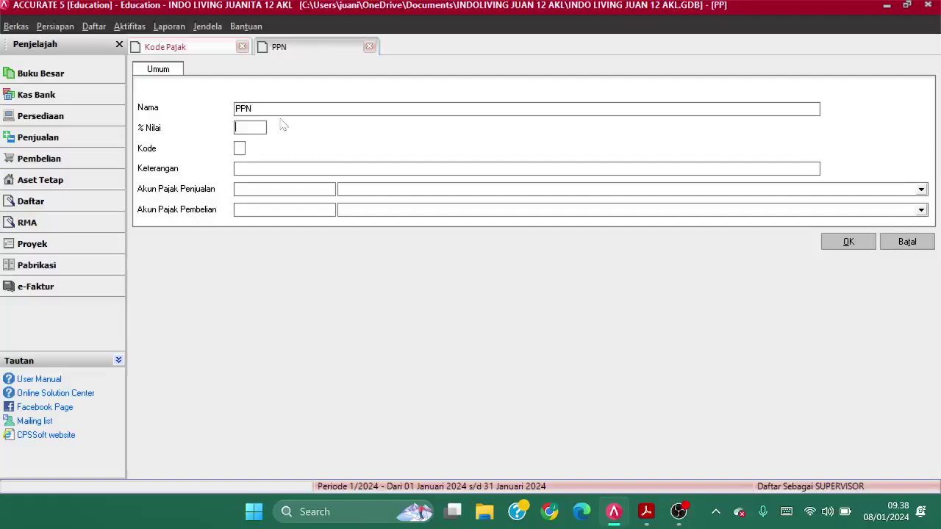
Enter rate 11%, code T and description 'PAJAK PERTAMBAHAN' for the tax code
key(alt+Tab)
click(387, 202)
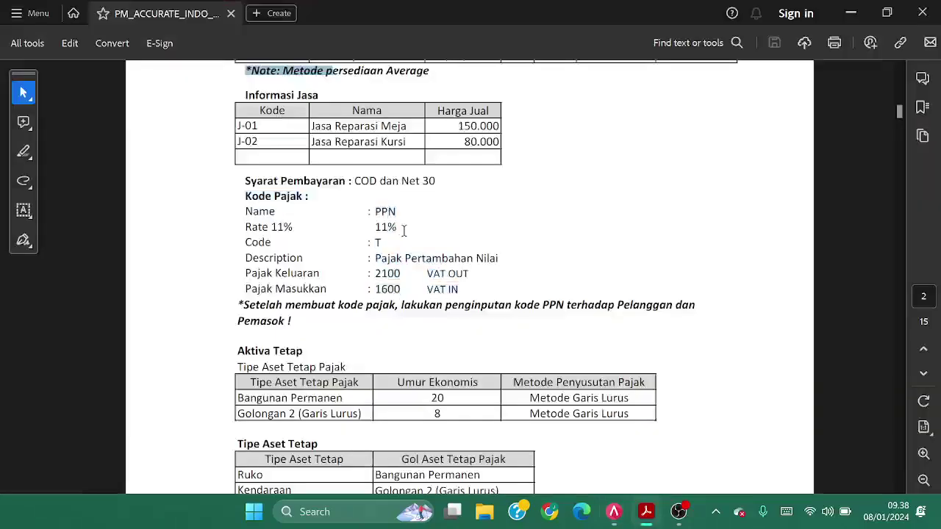
key(alt+Tab)
text(11)
key(Tab)
key(alt+Tab)
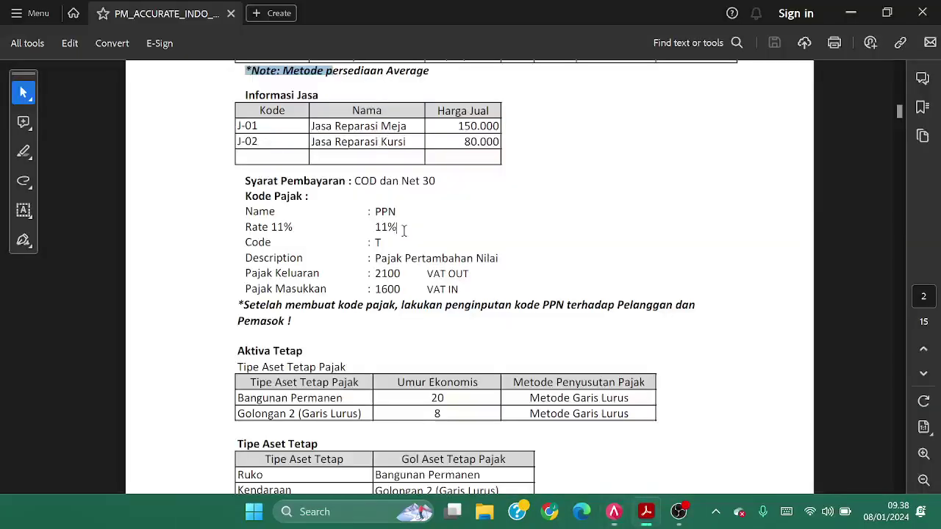
key(alt+Tab)
text(T)
key(Tab)
key(alt+Tab)
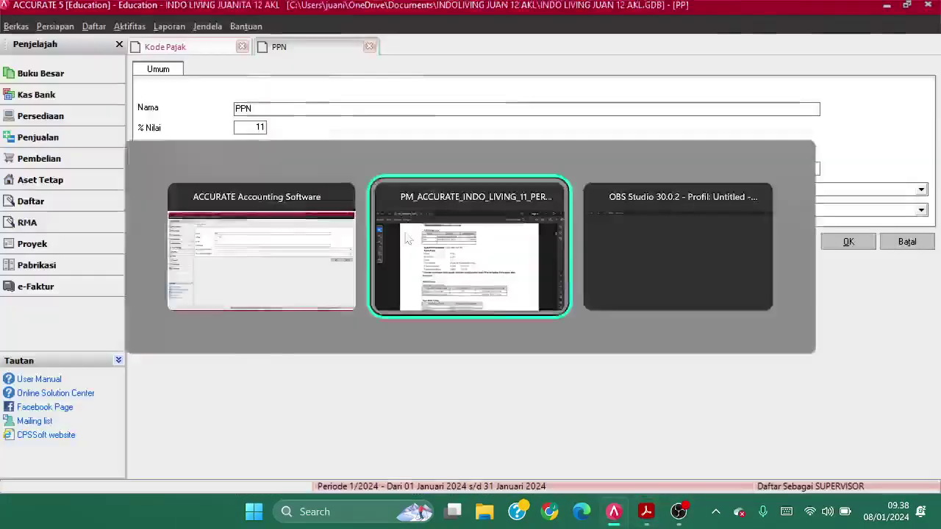
key(alt+Tab)
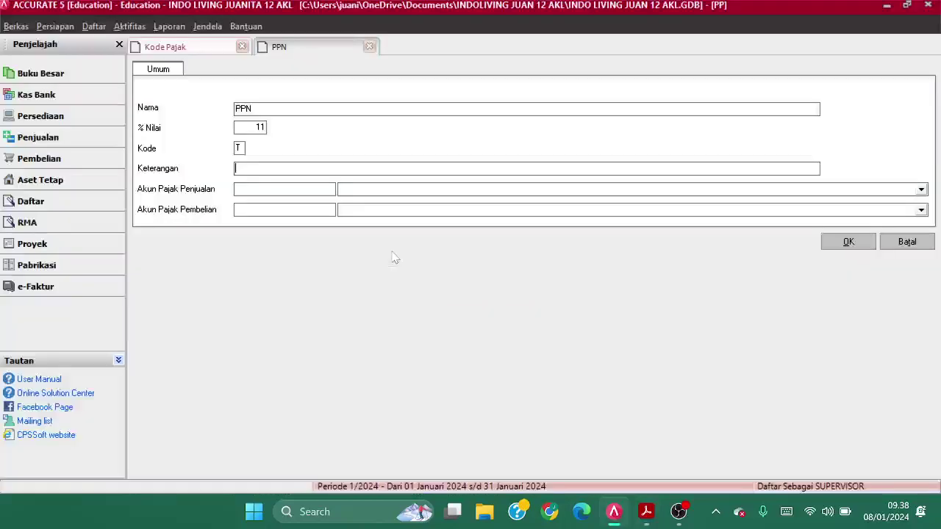
text(PAJAK PERTAMBAHAN NILAI)
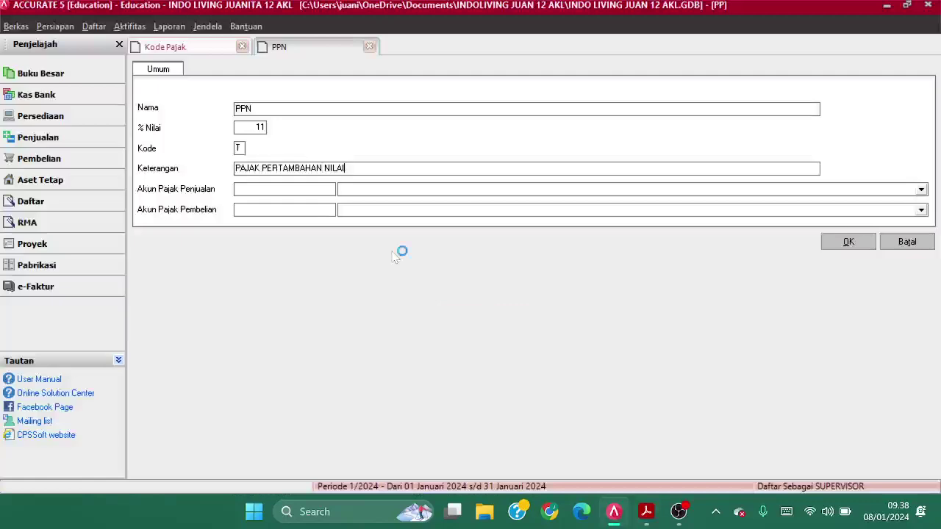
Set the sales tax account to 2100 Vat Out
click(920, 191)
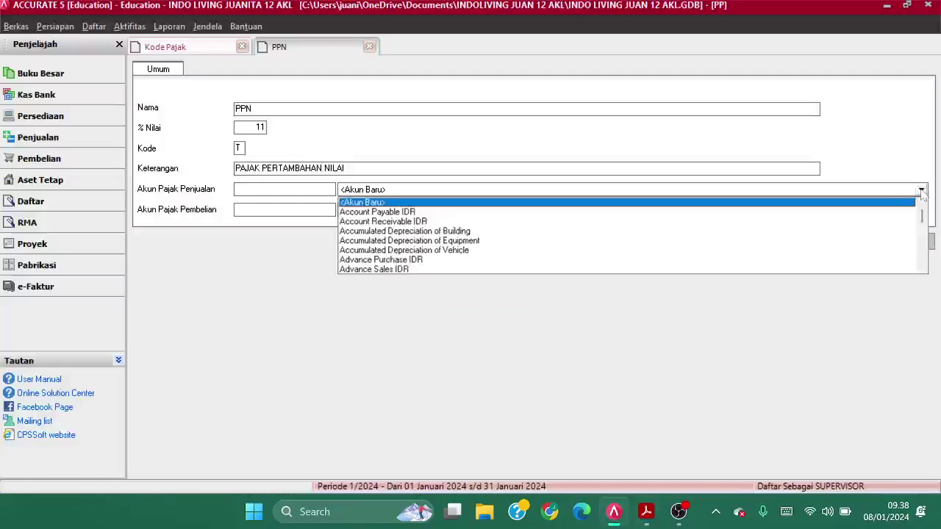
key(alt+Tab)
key(alt+Tab)
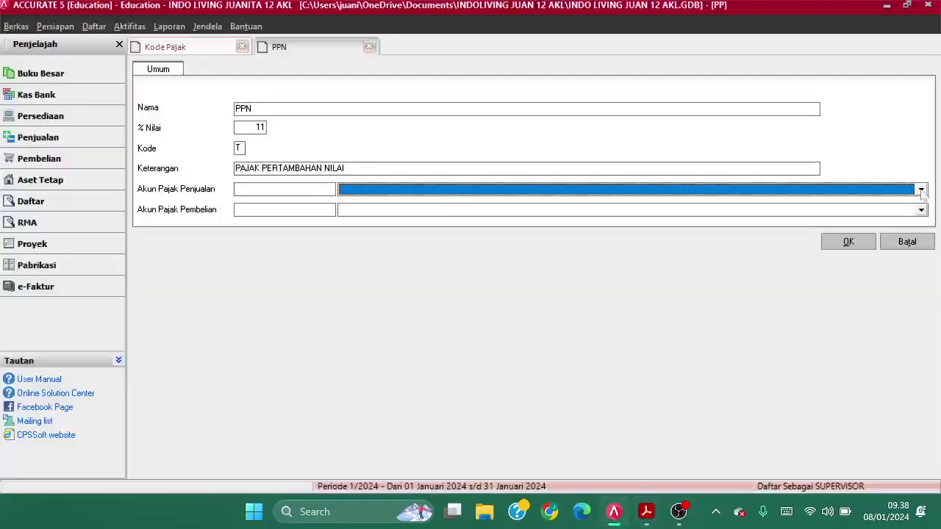
text(Vat)
key(Down)
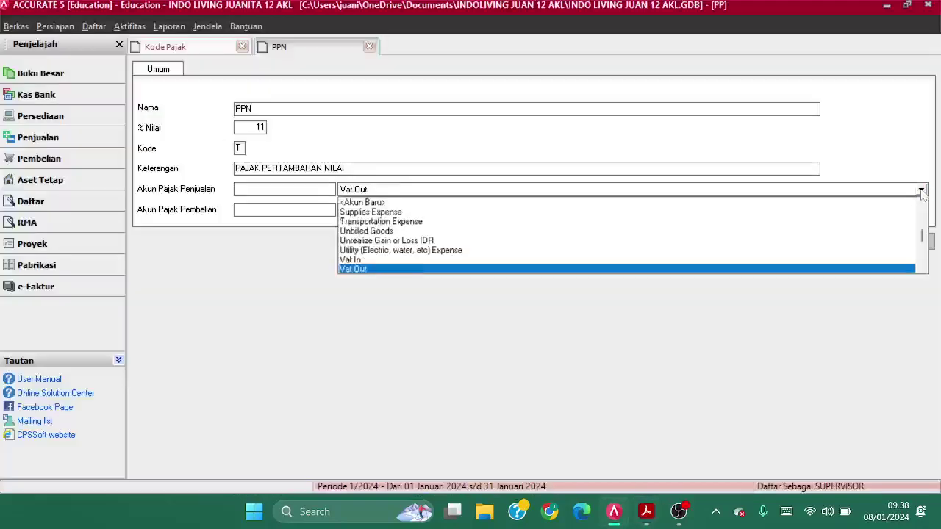
click(368, 270)
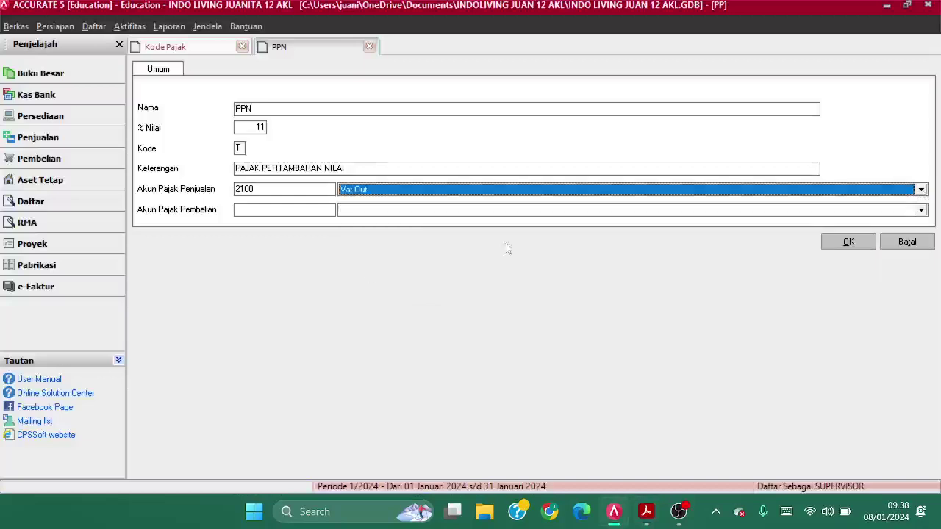
Set the purchase tax account to 1600 Vat In
click(559, 211)
text(V)
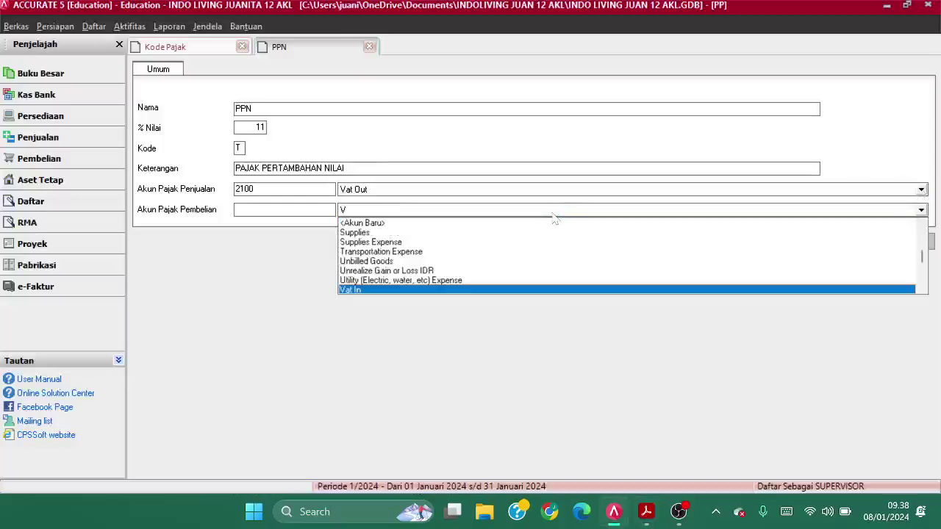
key(BackSpace)
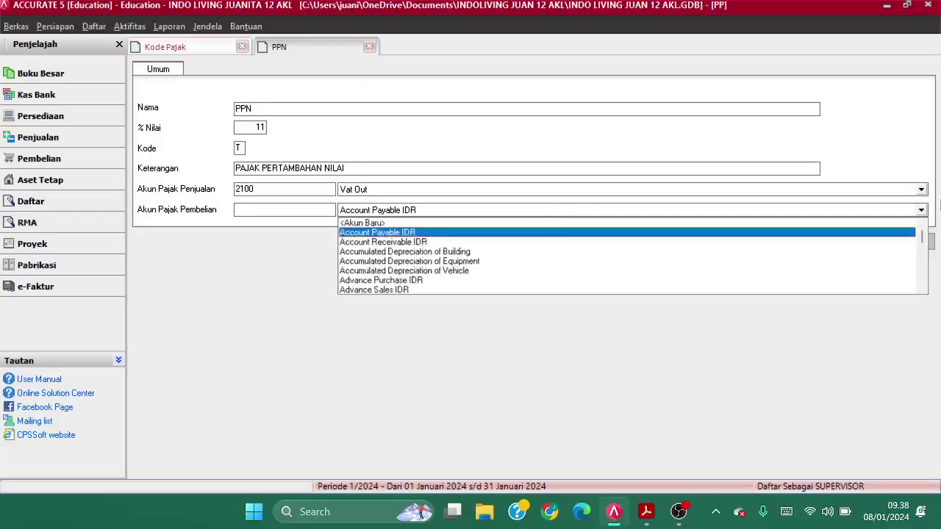
click(921, 211)
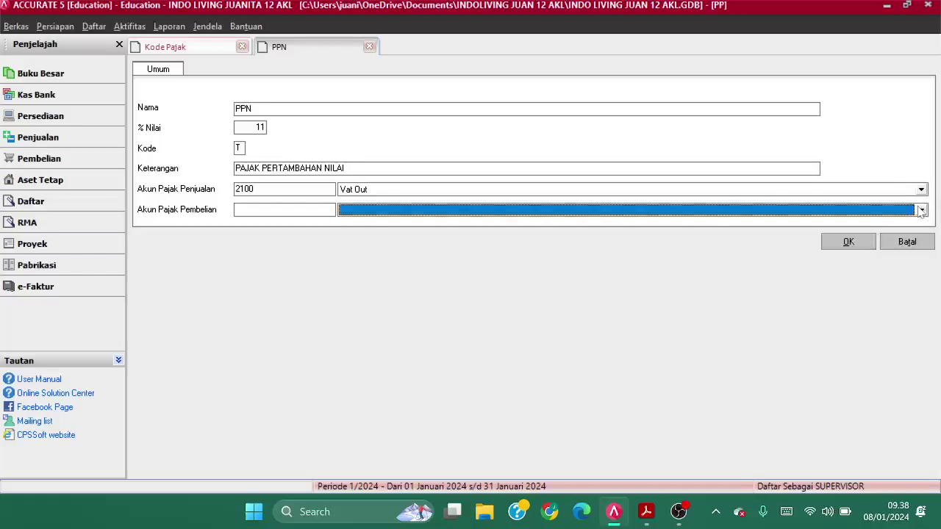
click(921, 211)
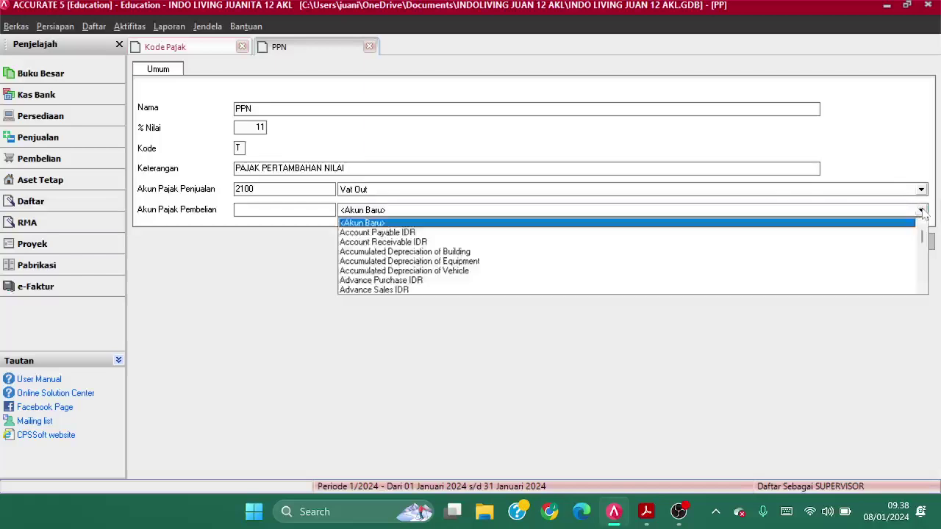
text(V)
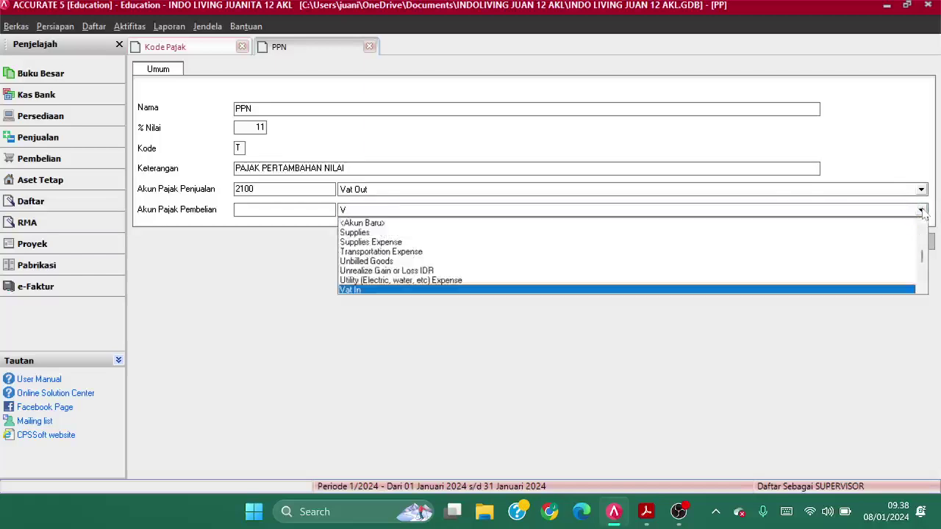
key(Down)
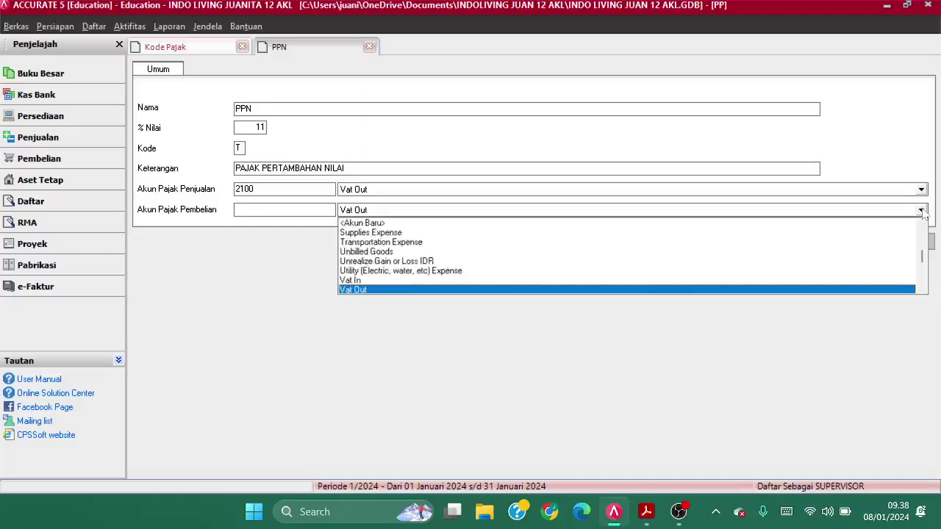
key(Up)
key(Return)
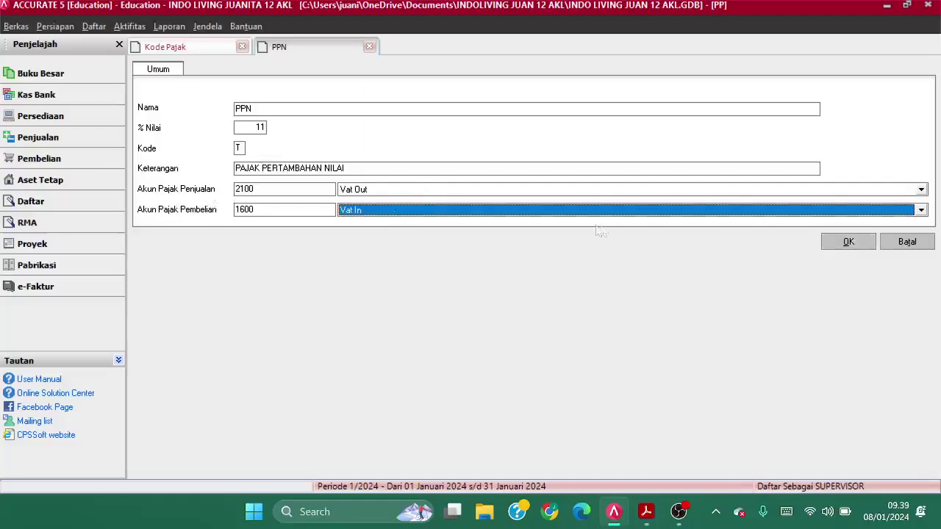
Save the 11% PPN tax code, refresh the Kode Pajak list, and return to the exercise PDF
click(848, 242)
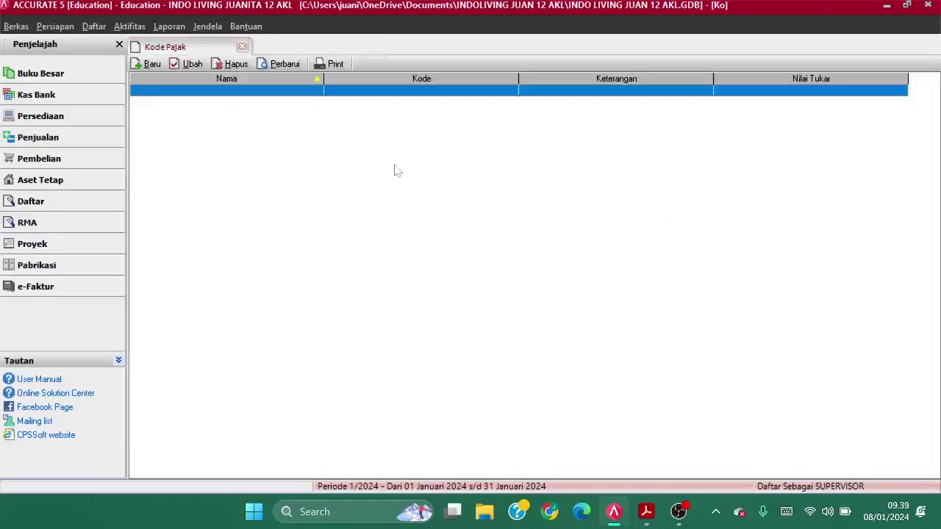
click(274, 65)
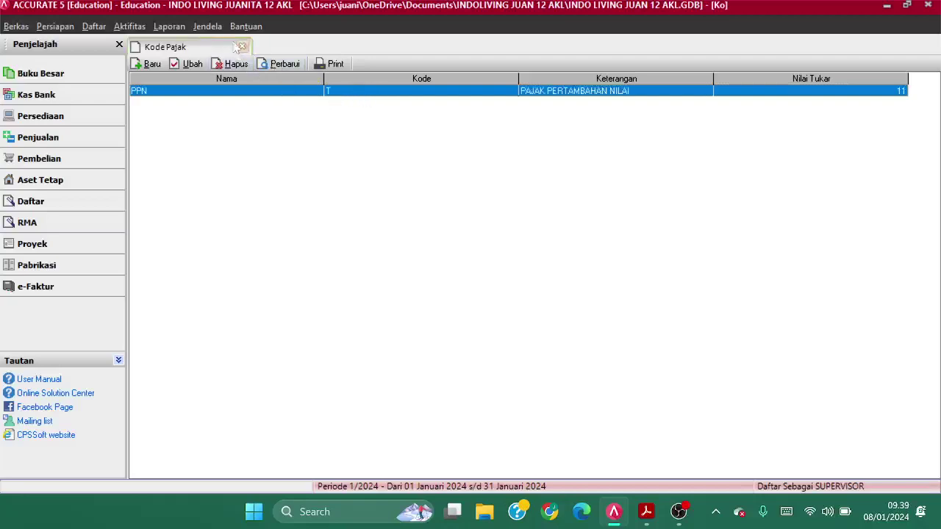
key(alt+Tab)
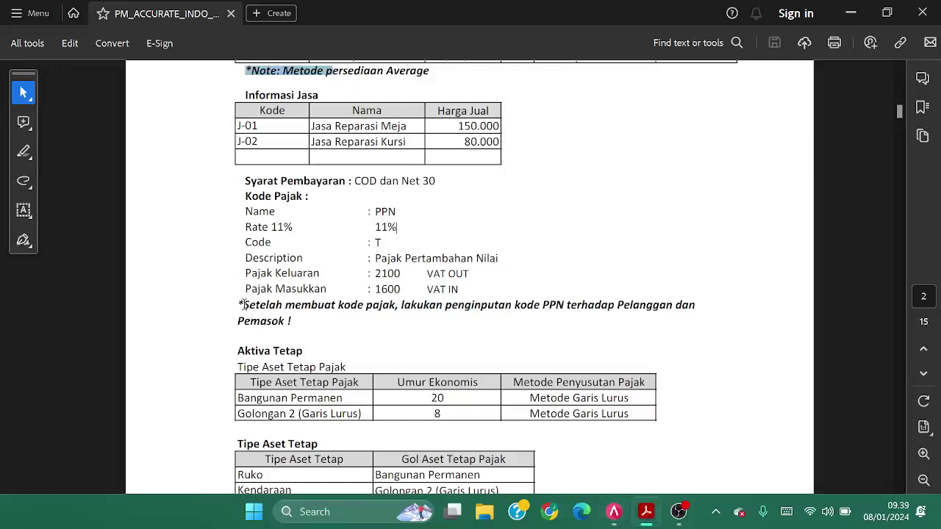
Read the PDF note about entering the PPN code for customers and suppliers
drag(236, 305, 294, 324)
click(295, 324)
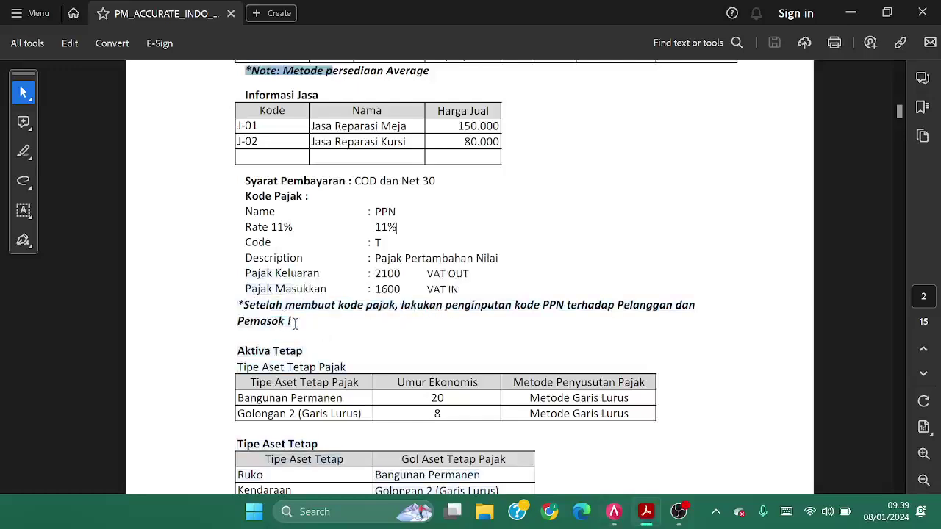
key(alt+Tab)
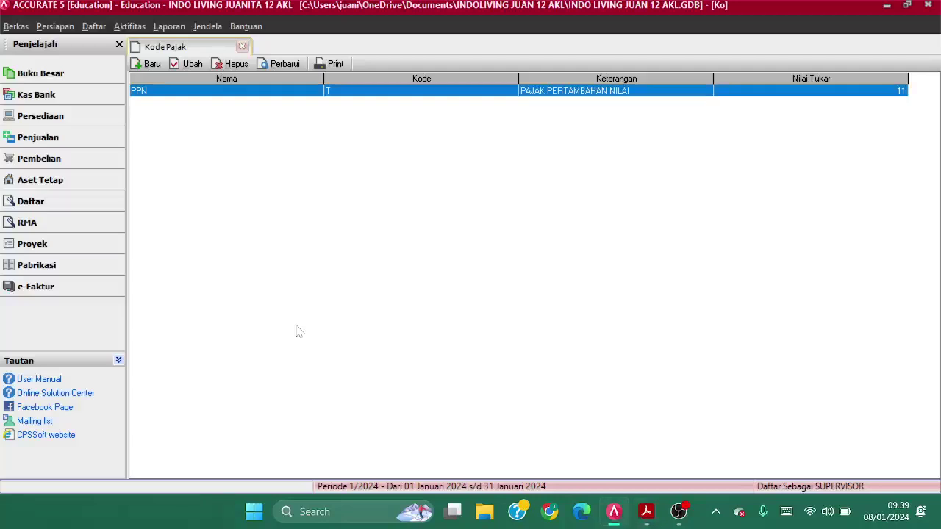
Close the Kode Pajak tax code list in ACCURATE 5 and open the Daftar menu
click(242, 47)
click(92, 27)
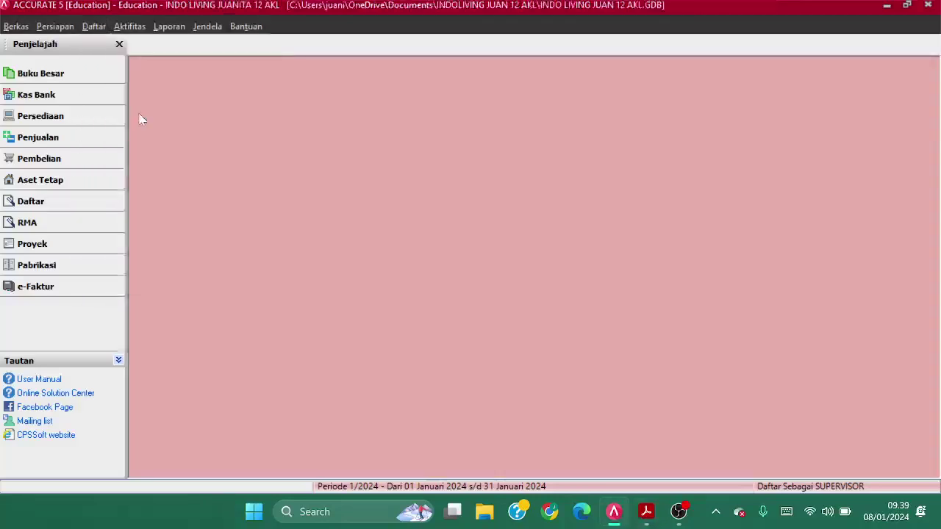
key(alt+Tab)
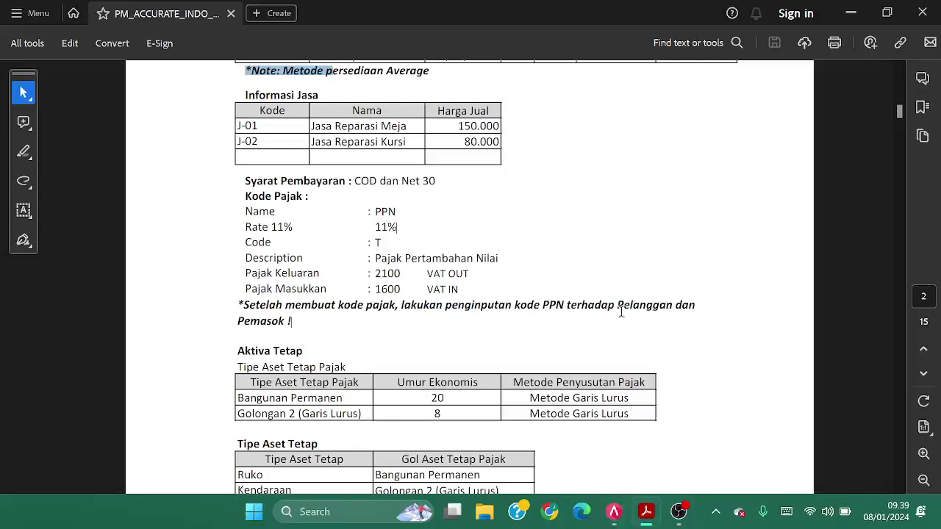
key(alt+Tab)
Open the customer list and set the general customer's Pajak 1 to PAJAK PERTAMBAHAN NILAI
click(97, 28)
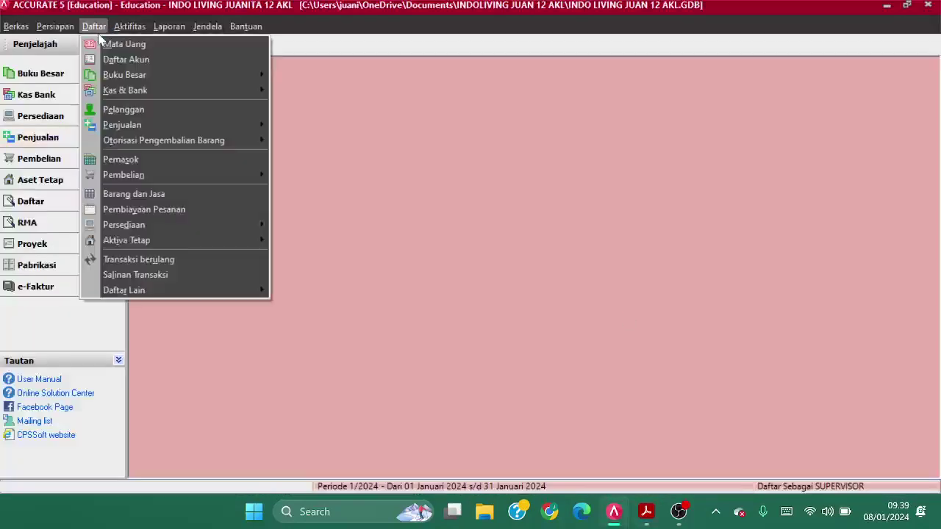
click(139, 112)
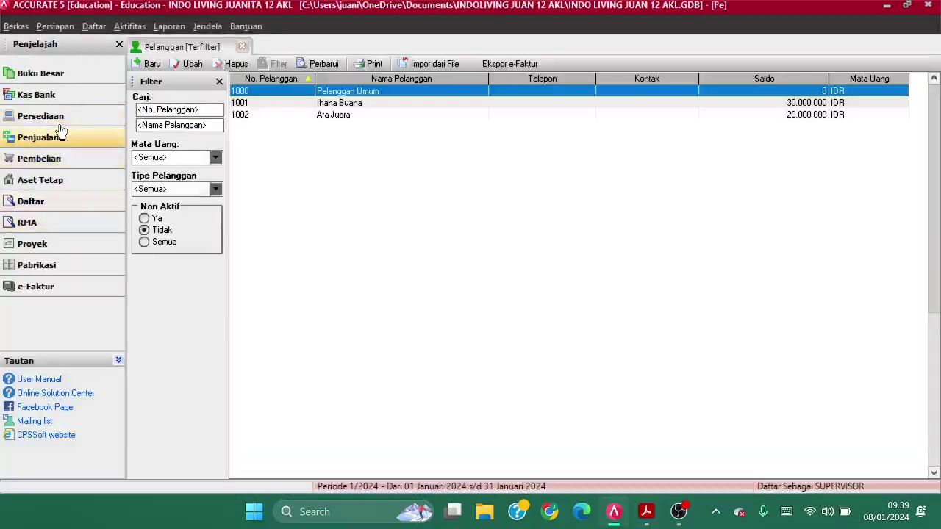
click(81, 210)
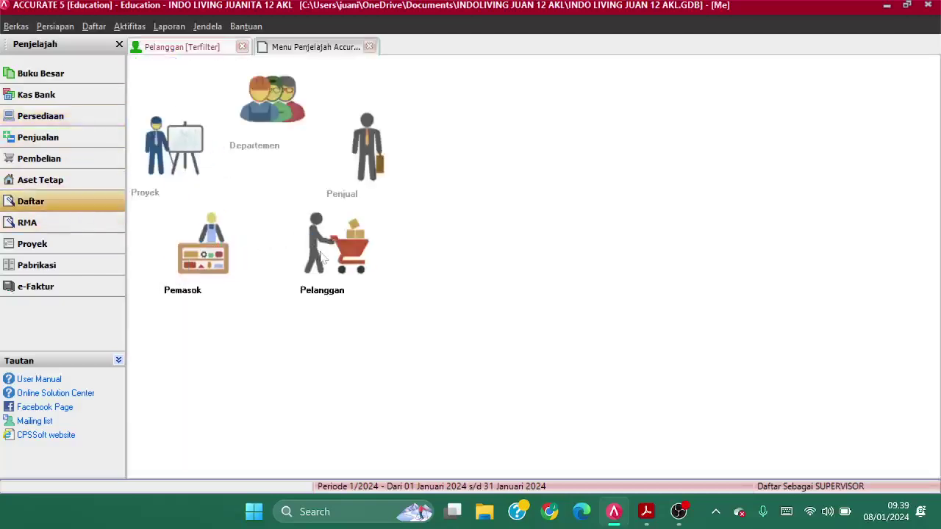
click(321, 256)
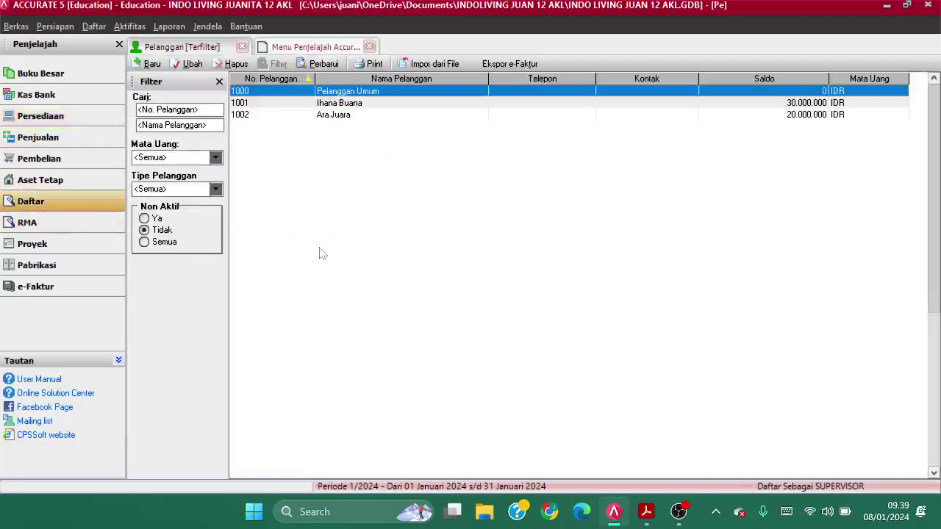
double_click(374, 93)
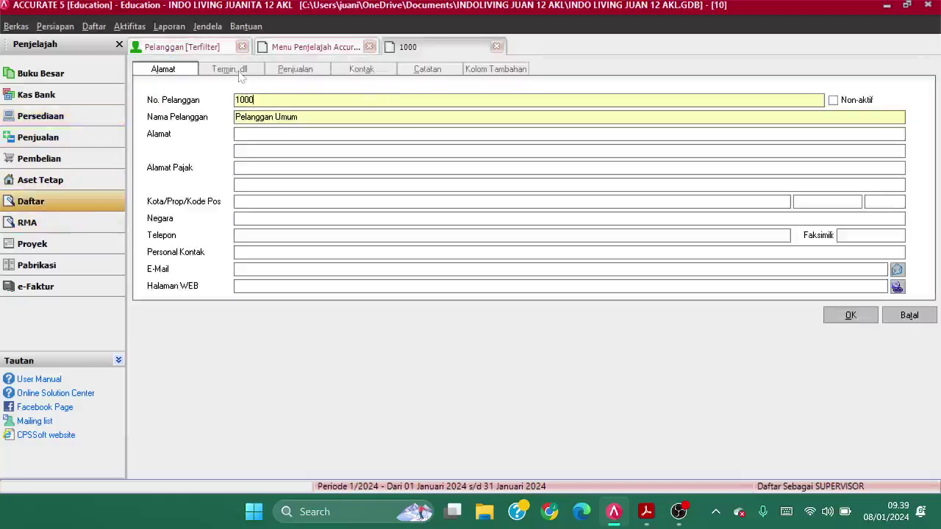
click(292, 70)
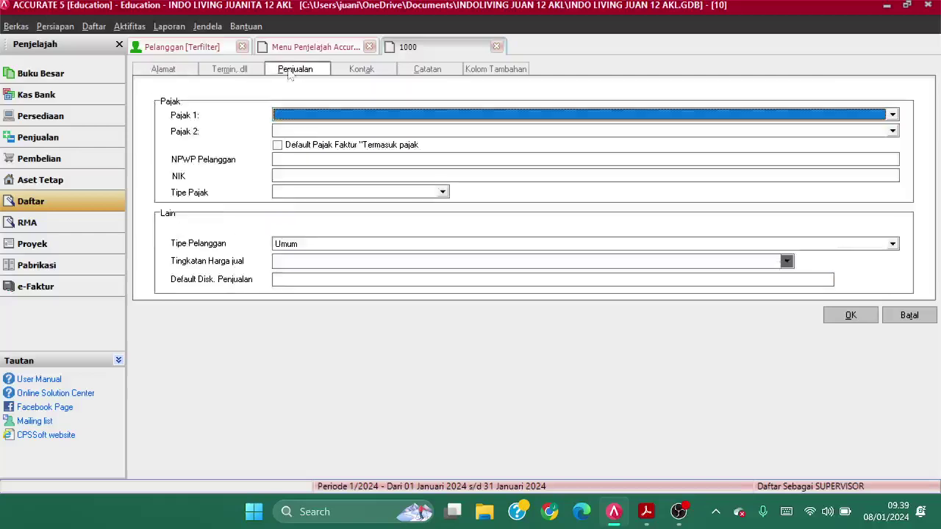
click(330, 116)
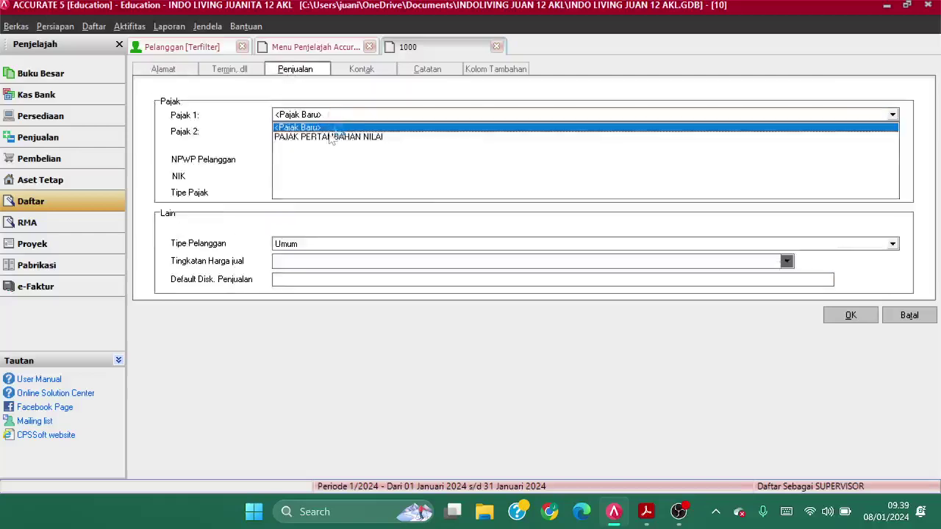
click(331, 137)
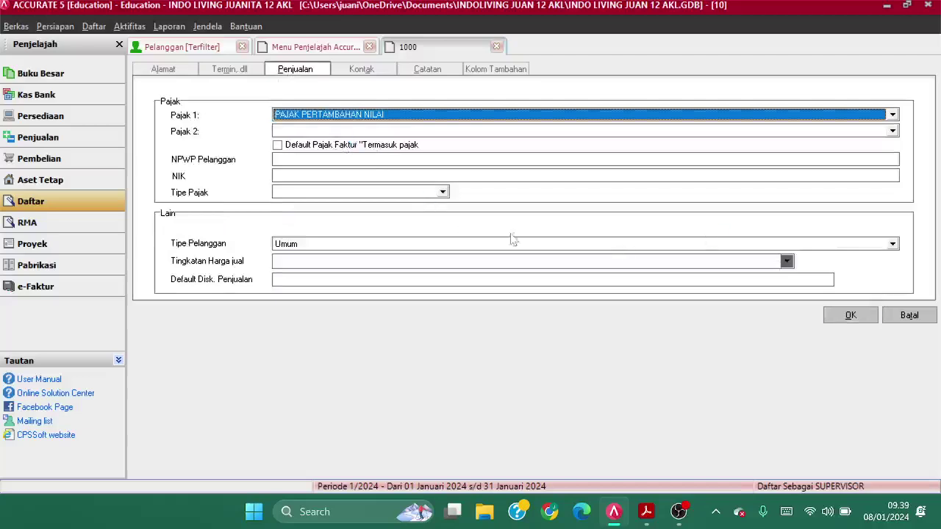
click(849, 316)
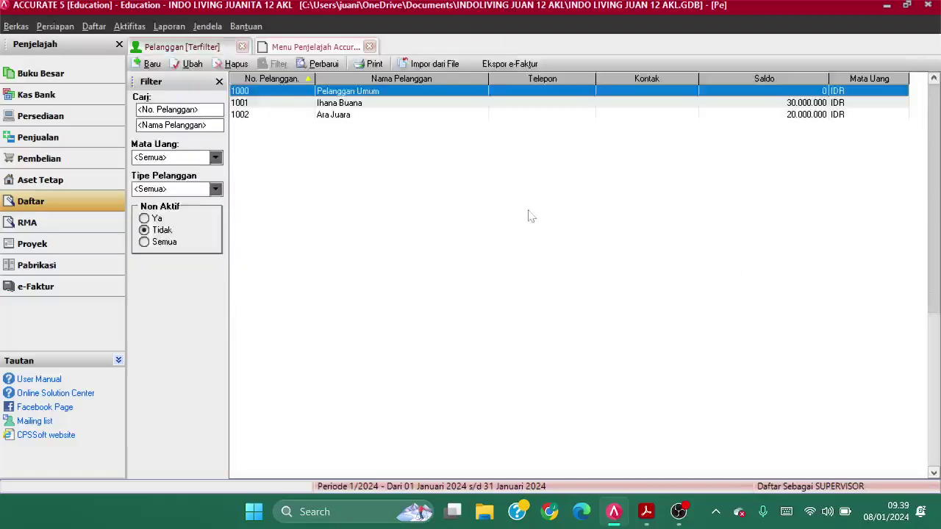
Give the second customer PAJAK PERTAMBAHAN NILAI as Pajak 1, leaving the second tax empty
double_click(328, 104)
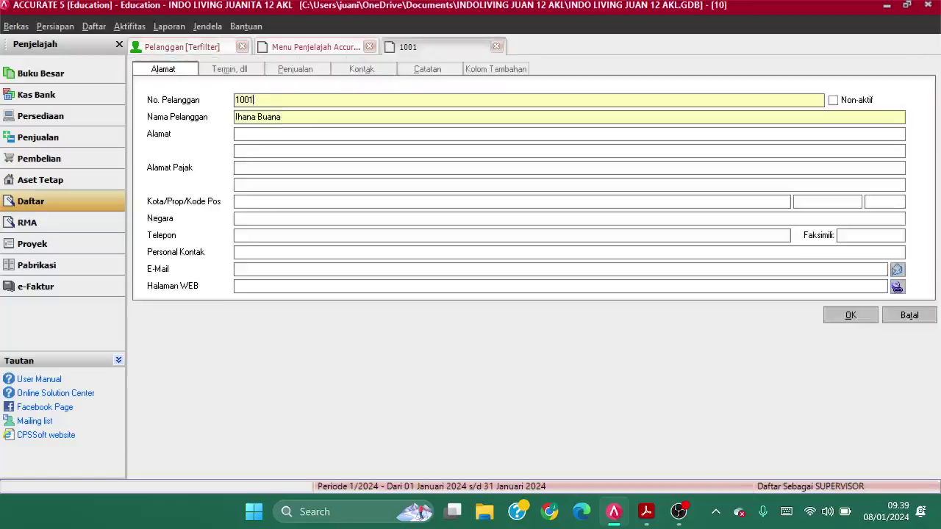
click(296, 70)
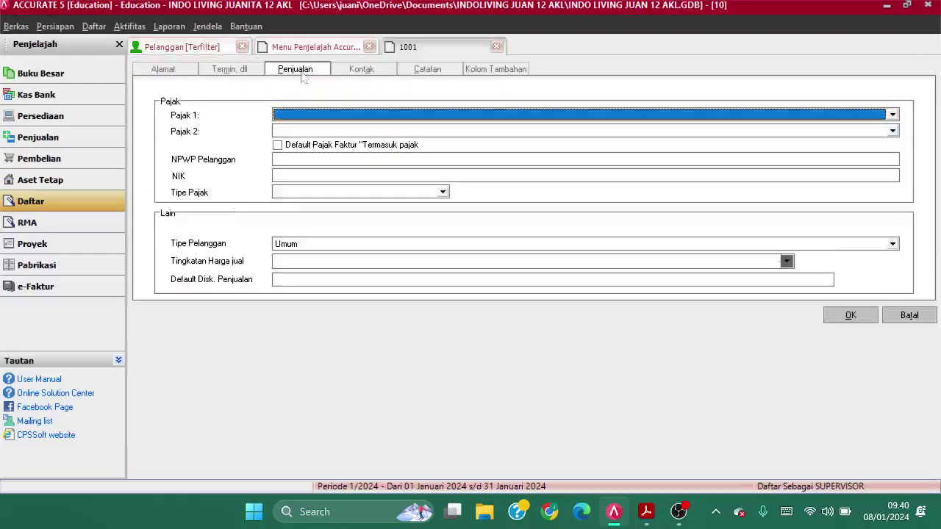
click(311, 116)
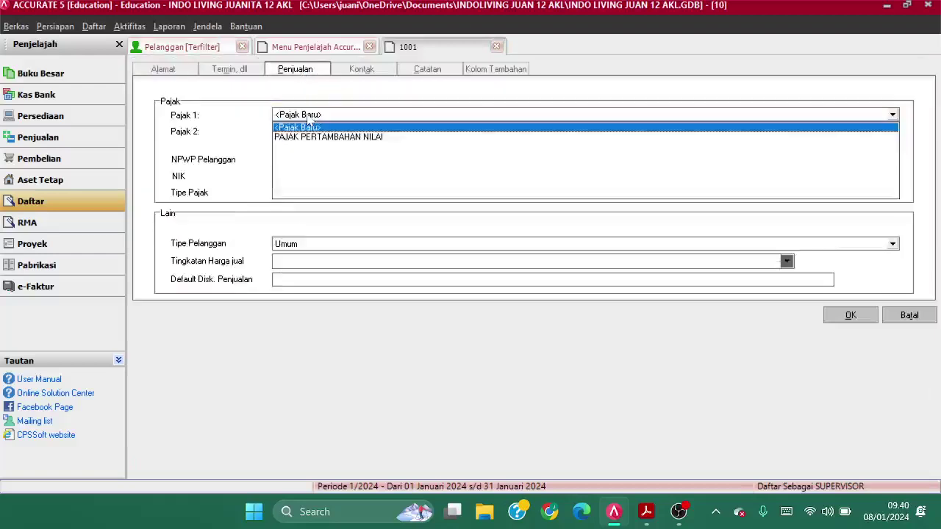
click(315, 139)
click(320, 132)
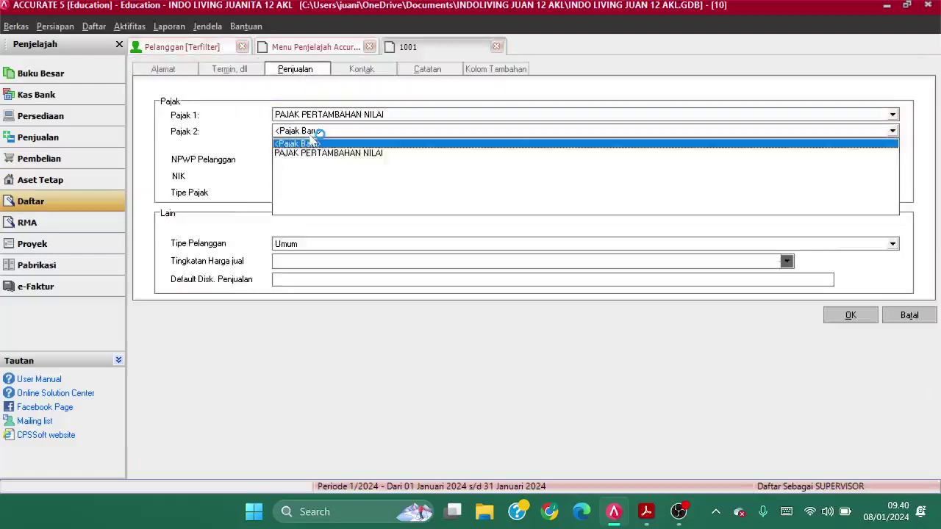
click(225, 171)
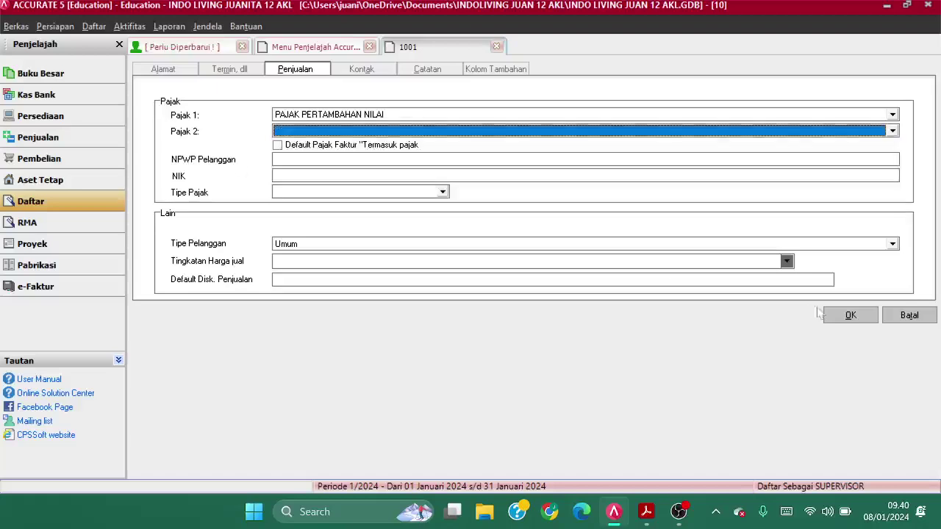
click(845, 315)
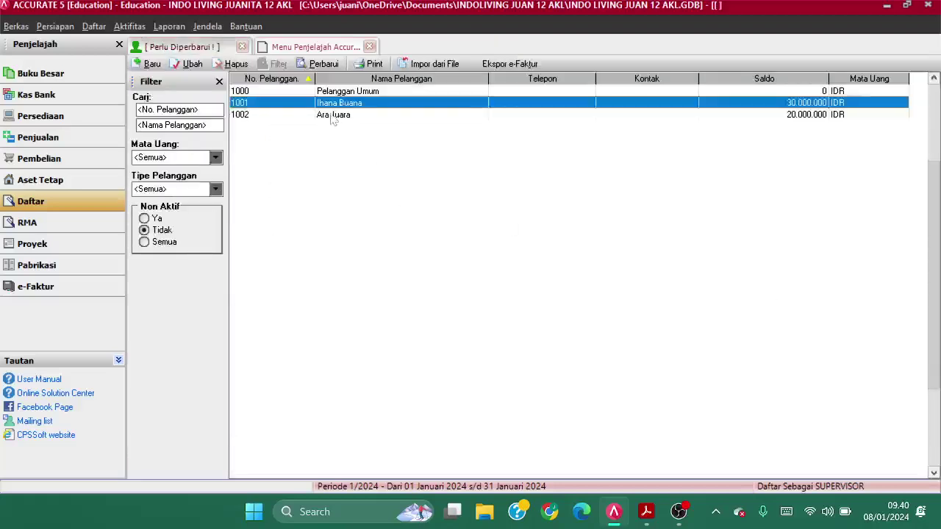
Set the third customer's Pajak 1 to PAJAK PERTAMBAHAN NILAI and refresh the customer list
double_click(332, 116)
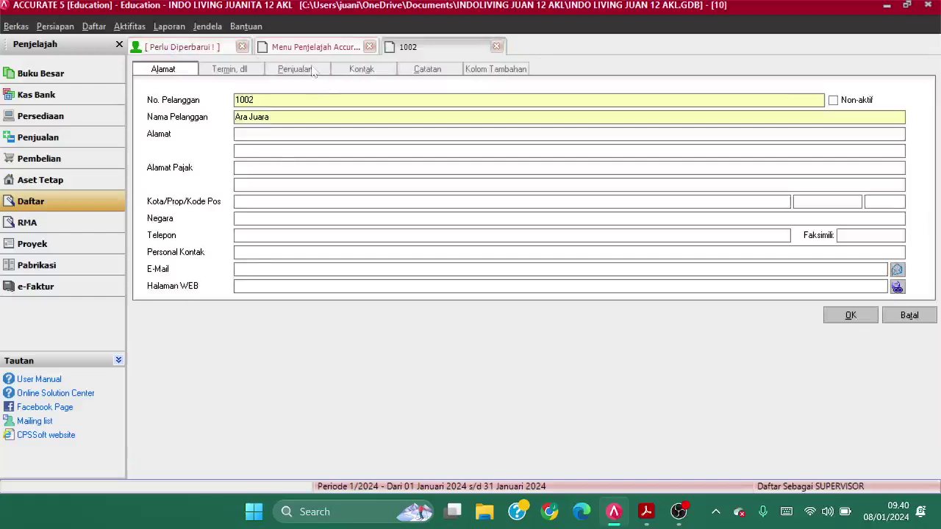
click(298, 69)
click(318, 118)
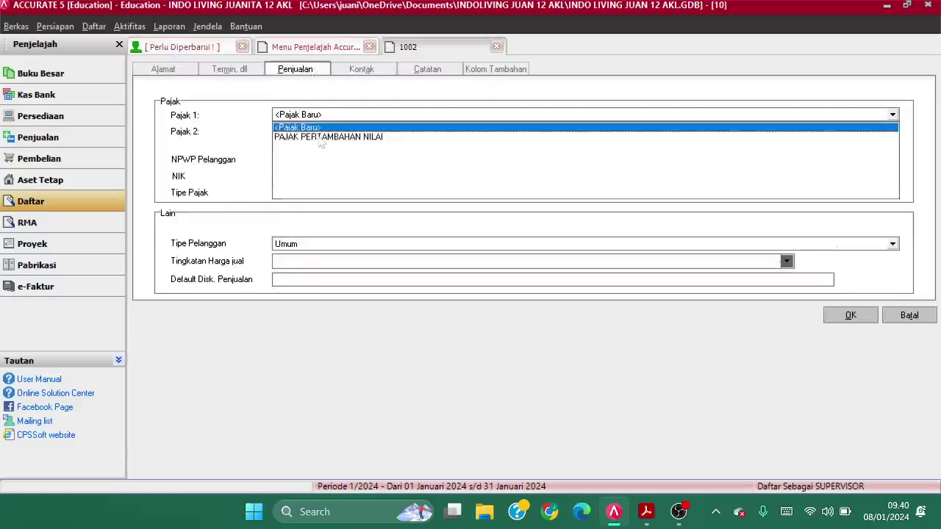
click(319, 141)
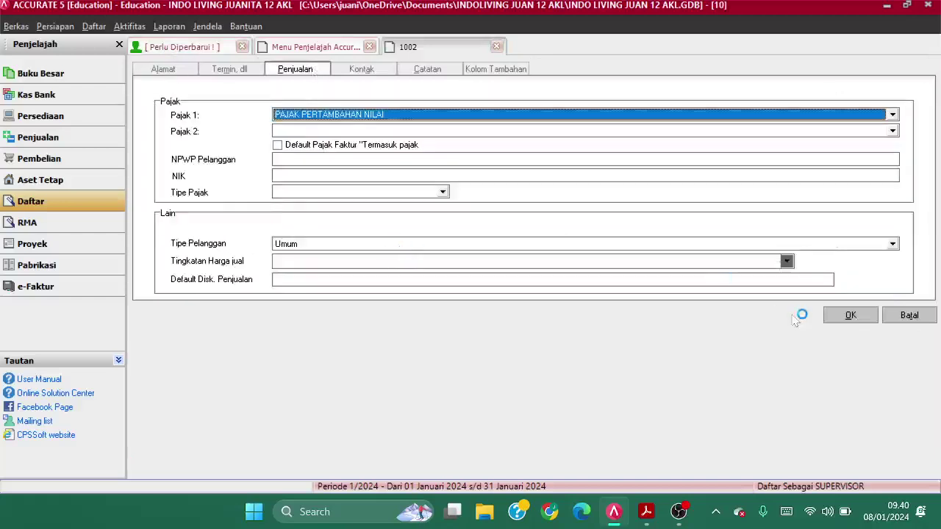
click(868, 318)
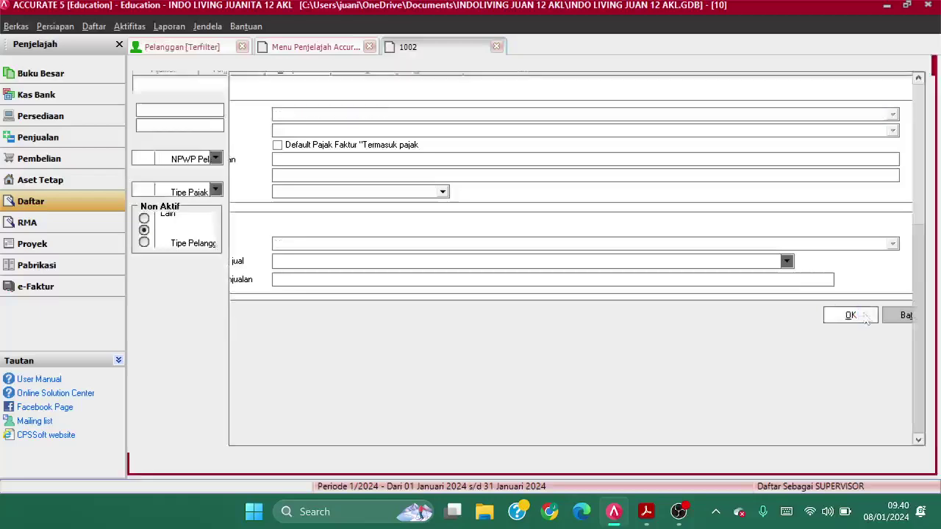
click(324, 64)
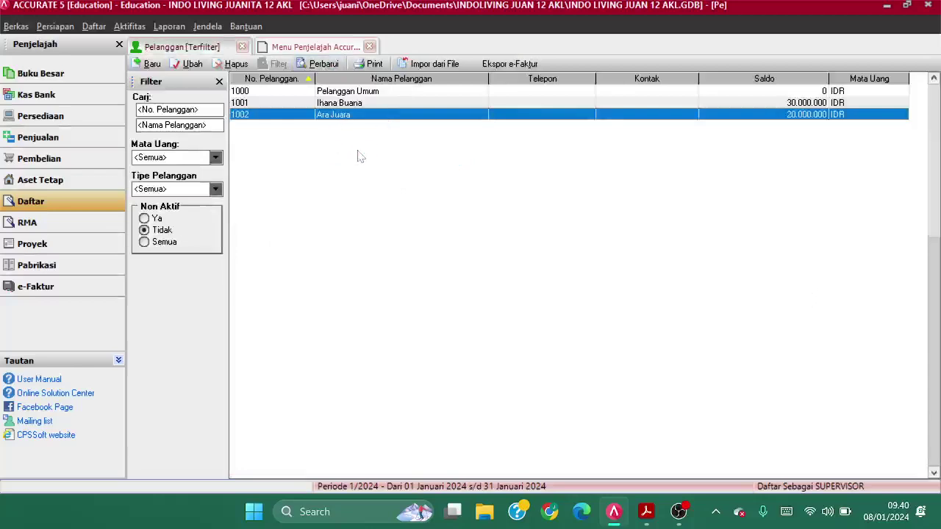
Verify the general customer's tax setting, then return to the lists overview page
double_click(346, 91)
click(296, 70)
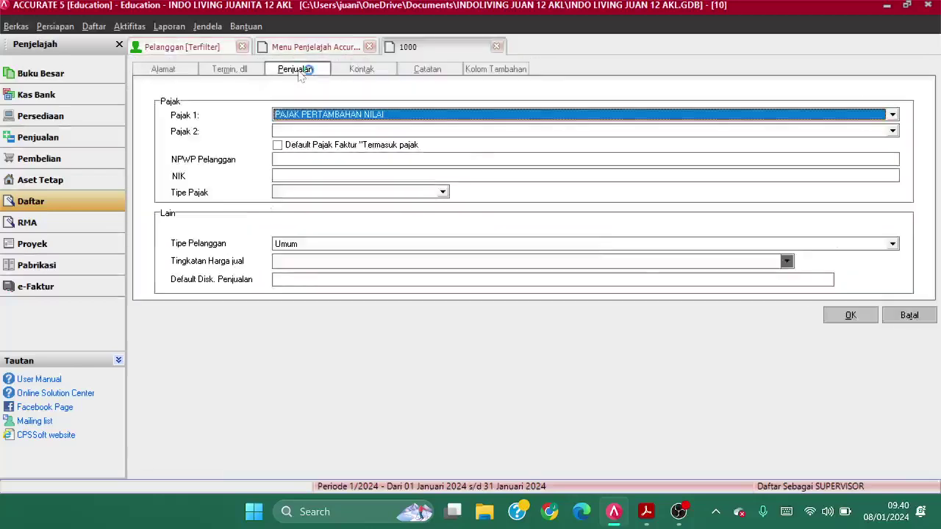
click(858, 316)
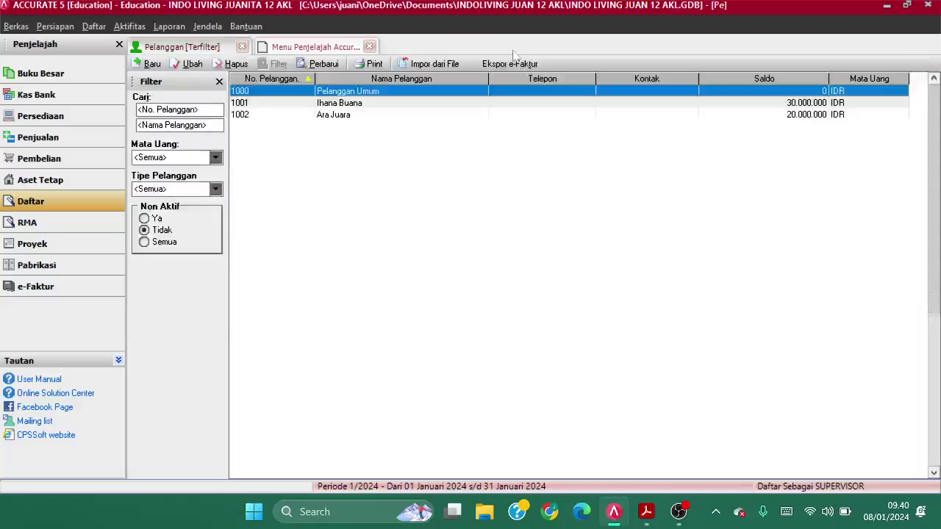
click(311, 51)
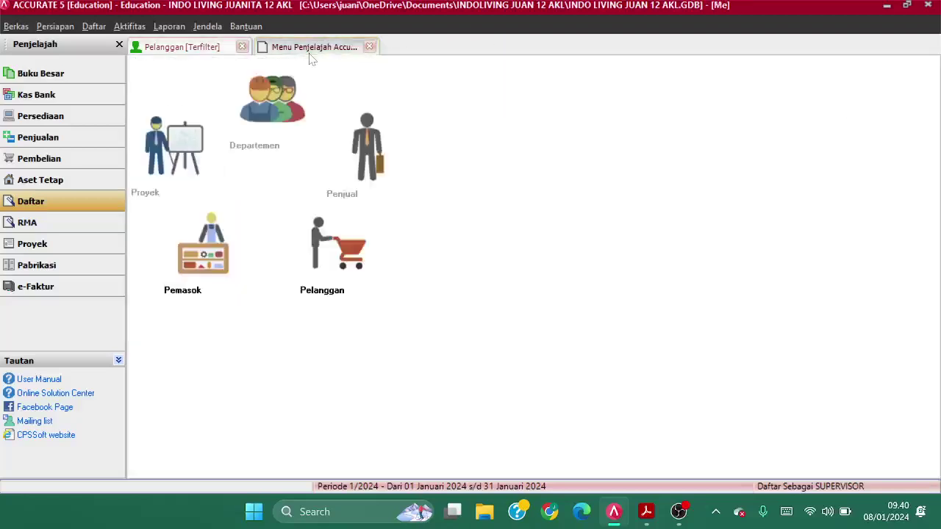
Open the supplier list and set supplier 1000 Pemasok Umum's Pajak 1 to PAJAK PERTAMBAHAN NILAI
click(242, 46)
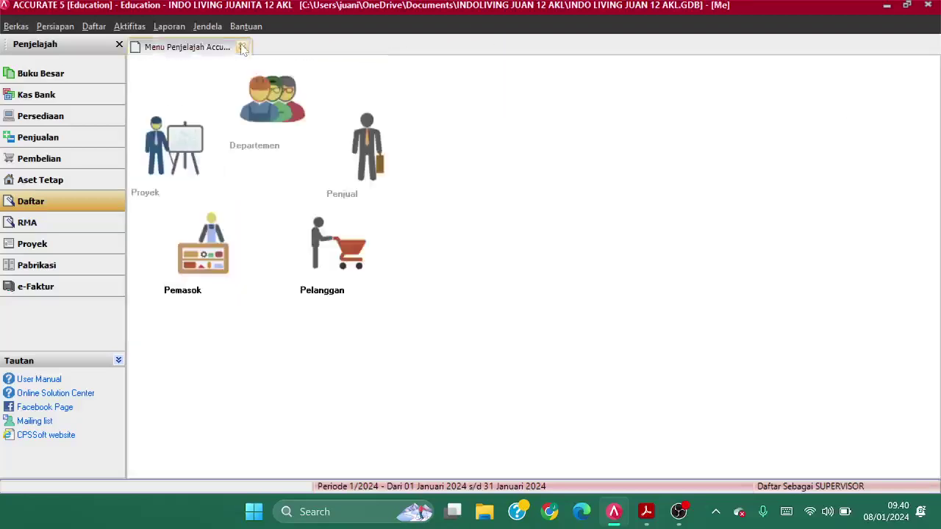
click(206, 250)
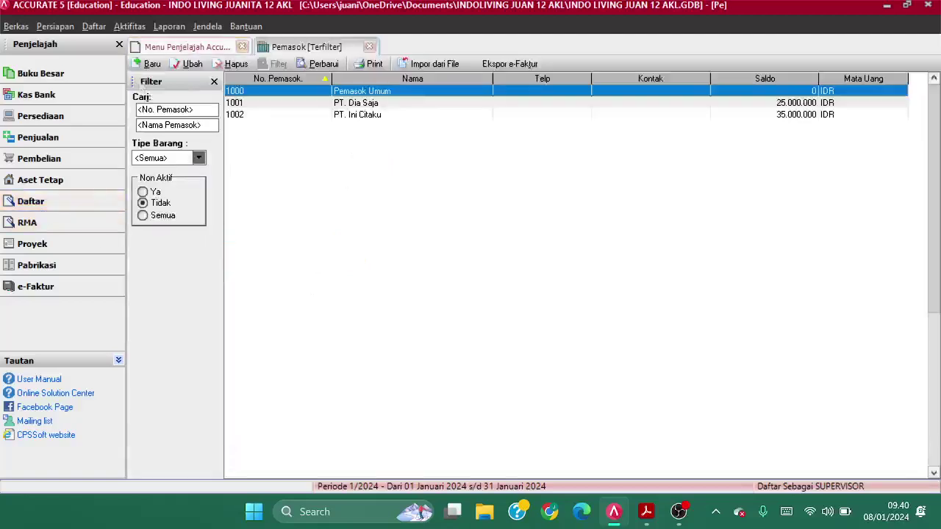
click(94, 26)
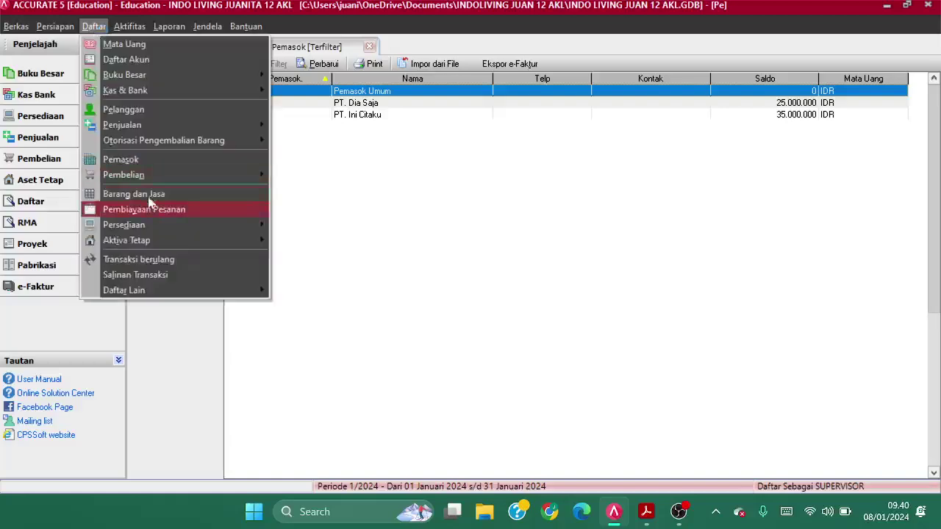
click(120, 160)
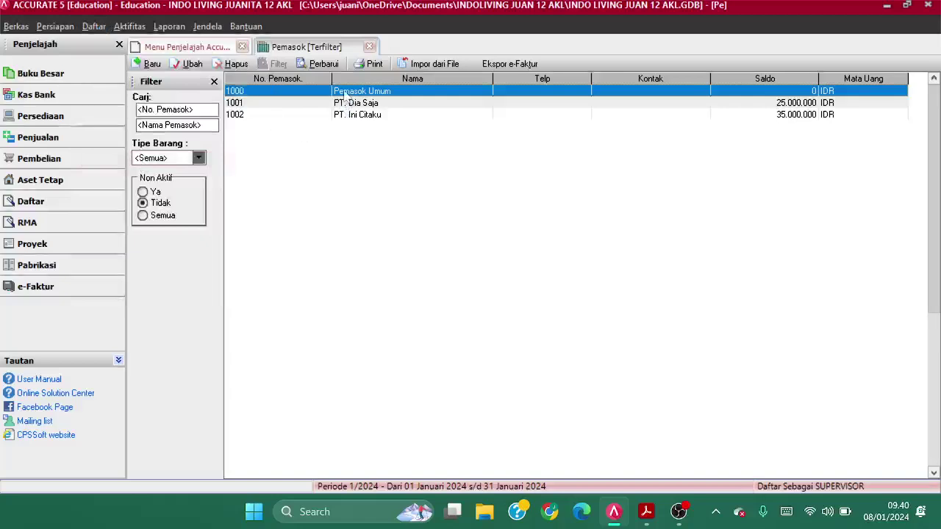
double_click(342, 92)
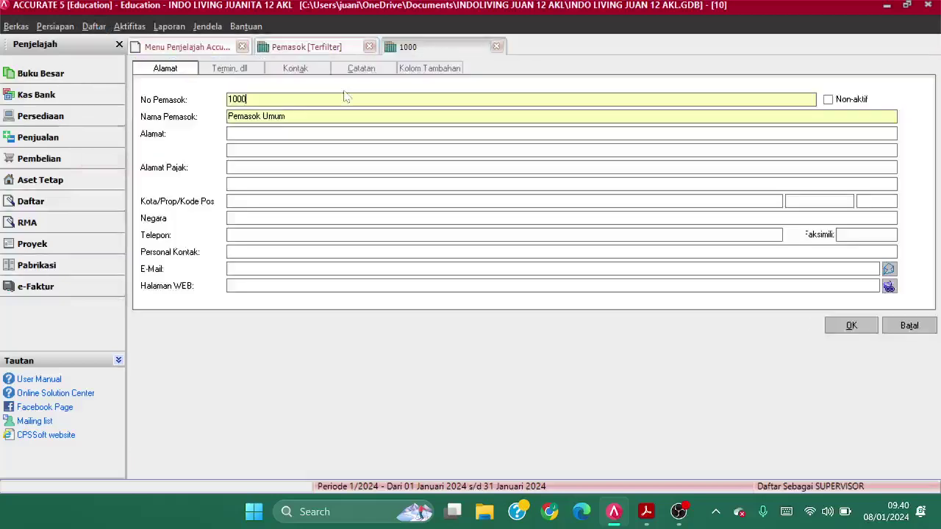
click(243, 70)
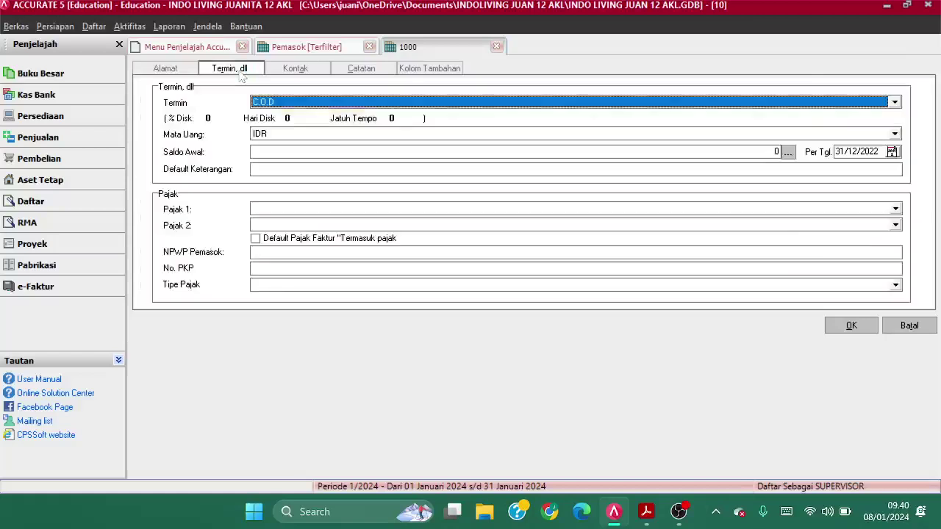
click(323, 211)
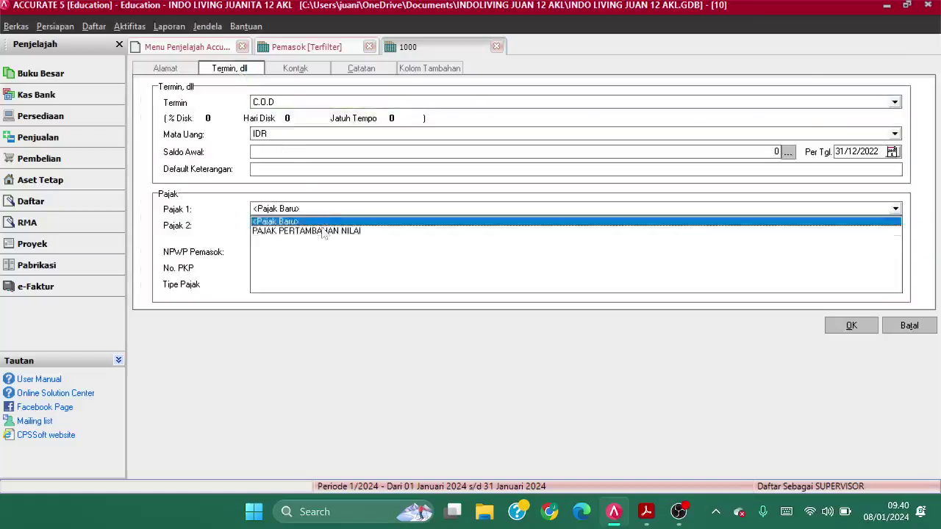
click(324, 232)
click(851, 325)
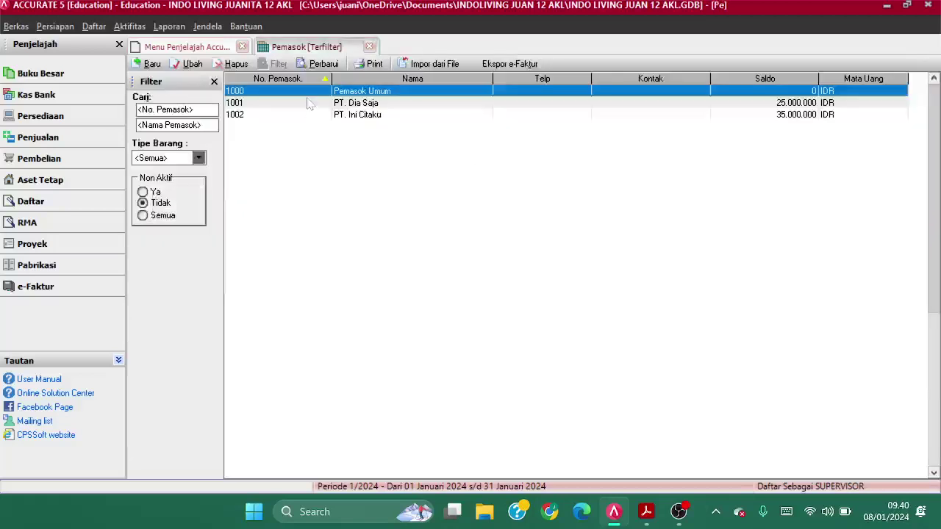
Set supplier 1001 PT. Dia Saja's Pajak 1 to PAJAK PERTAMBAHAN NILAI
click(309, 103)
double_click(309, 103)
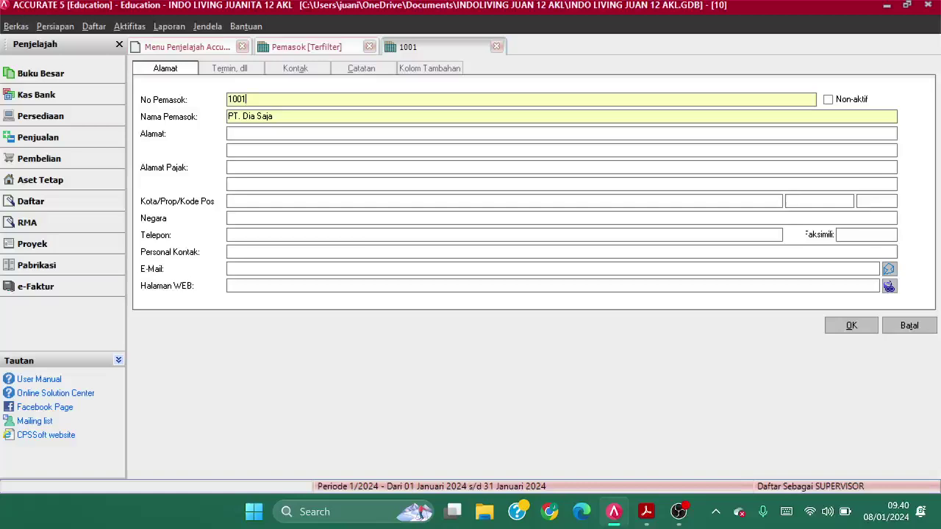
click(244, 72)
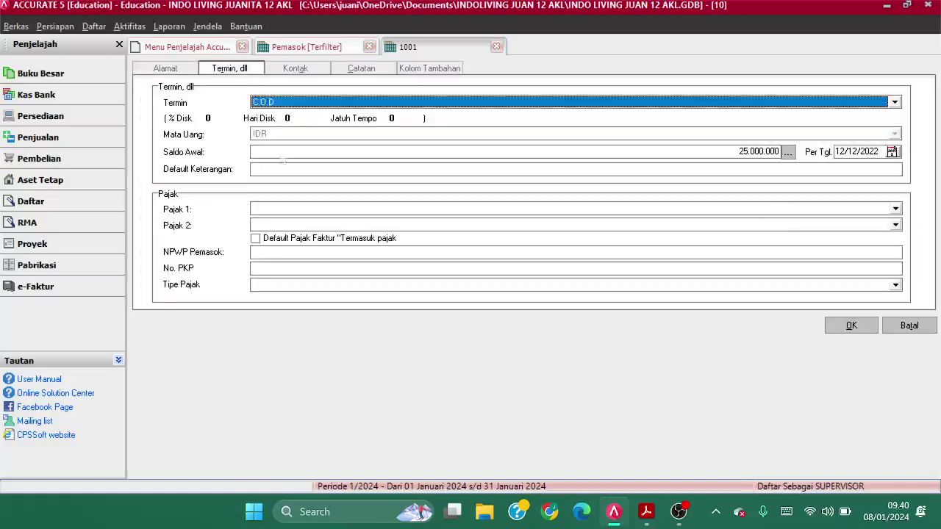
click(277, 213)
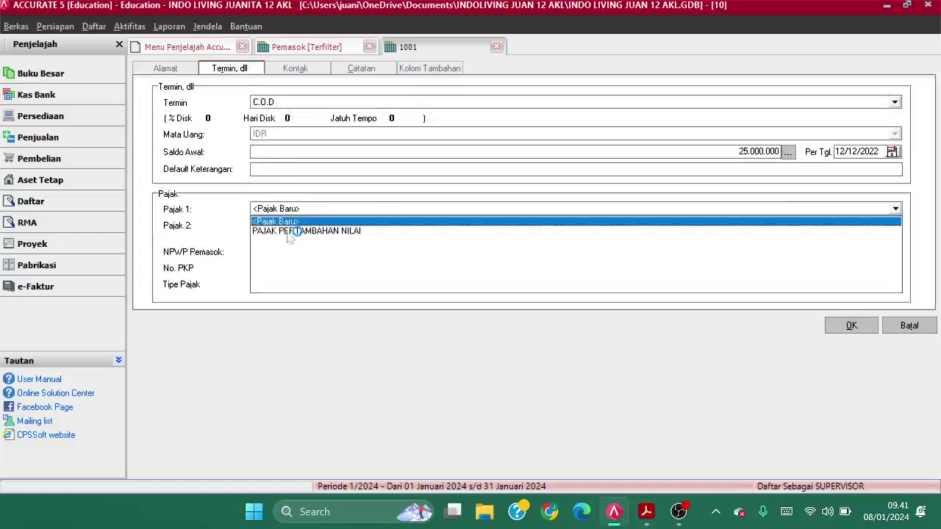
click(289, 236)
click(850, 325)
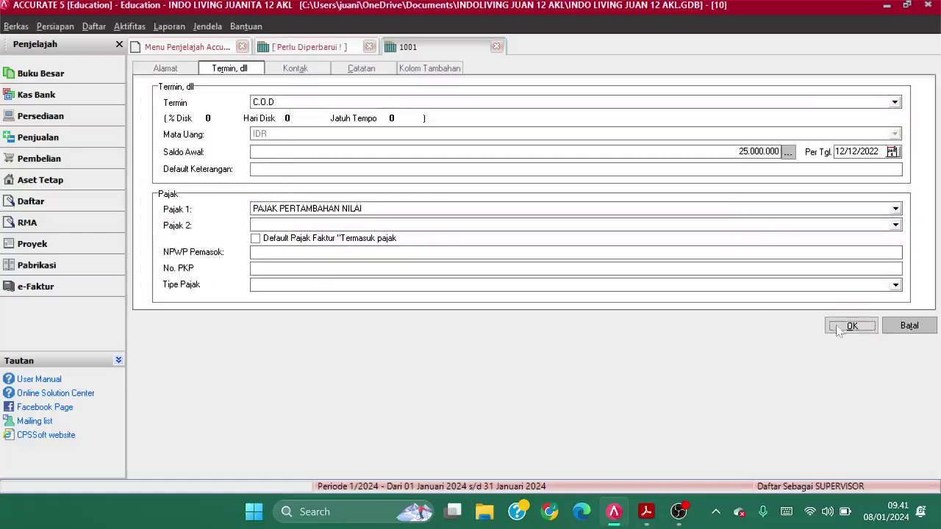
Set supplier 1002 PT. Ini Citaku's Pajak 1 to PAJAK PERTAMBAHAN NILAI and close the supplier list
double_click(355, 116)
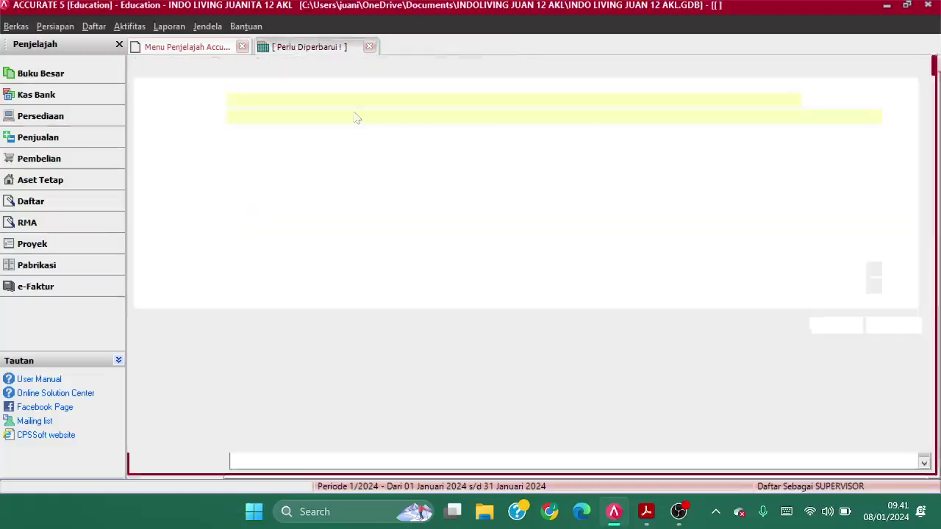
click(244, 72)
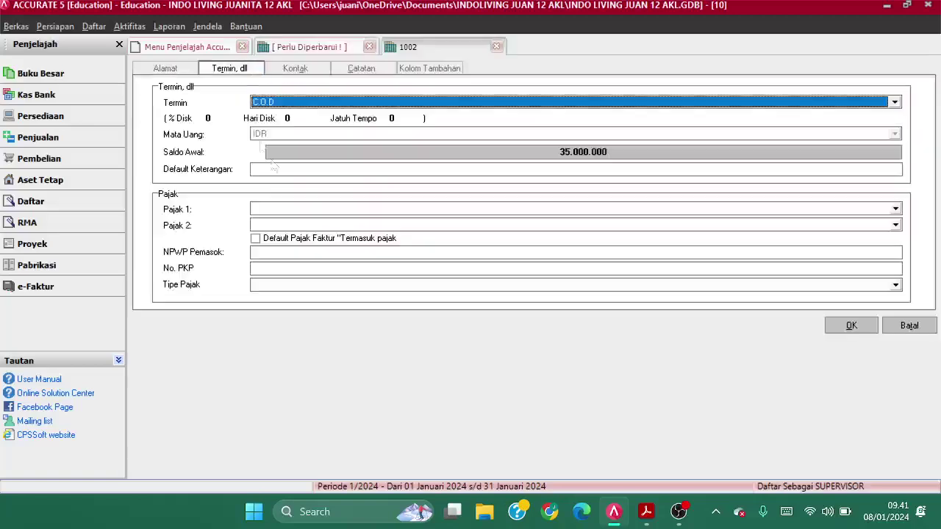
click(300, 209)
click(308, 232)
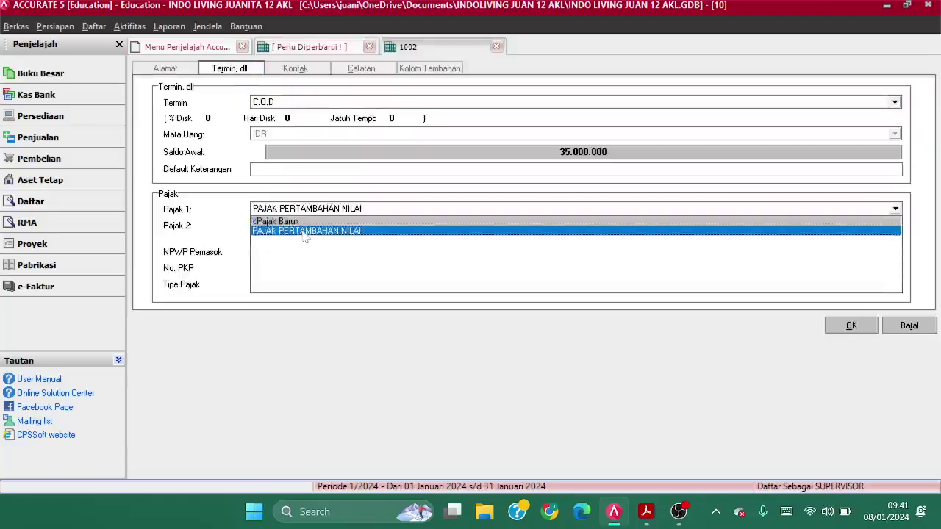
click(858, 324)
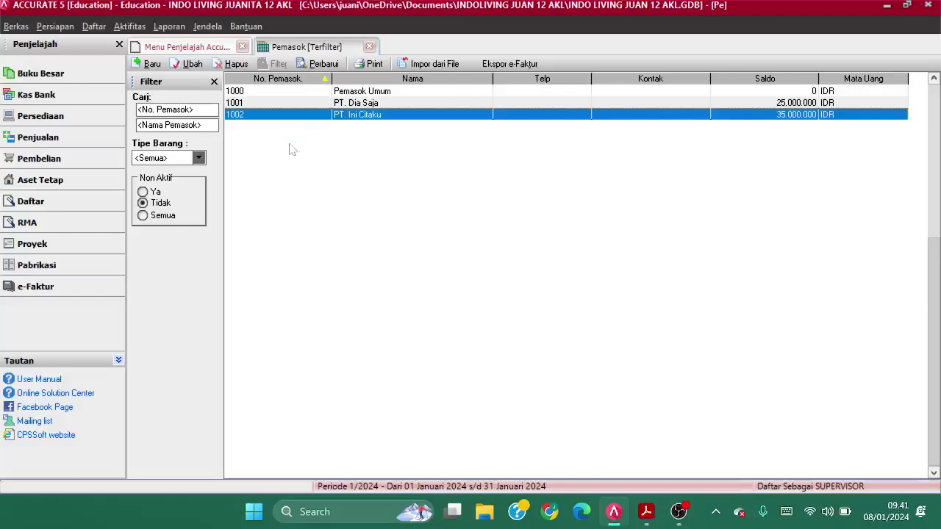
click(370, 46)
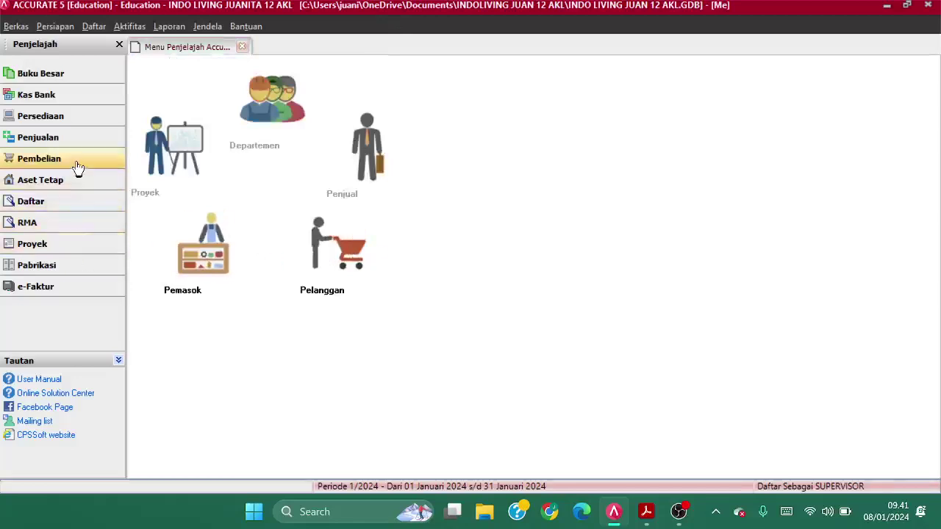
Open the goods and services list and save item B-01 LEMARI KAYU's sales and purchase tax codes
click(79, 122)
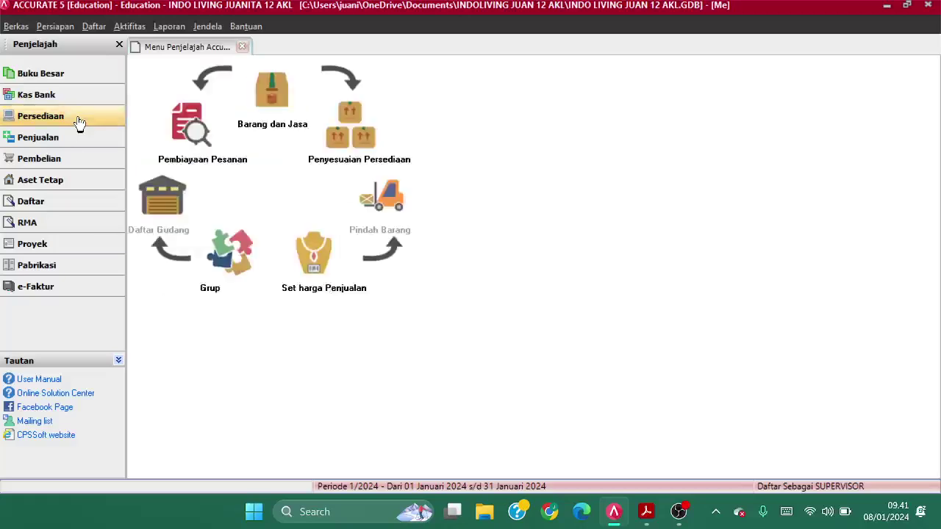
click(285, 95)
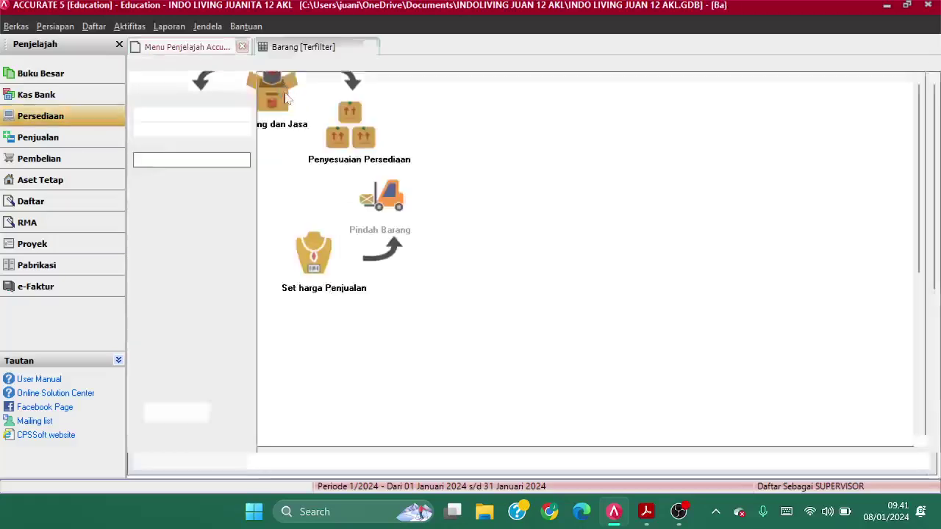
click(93, 27)
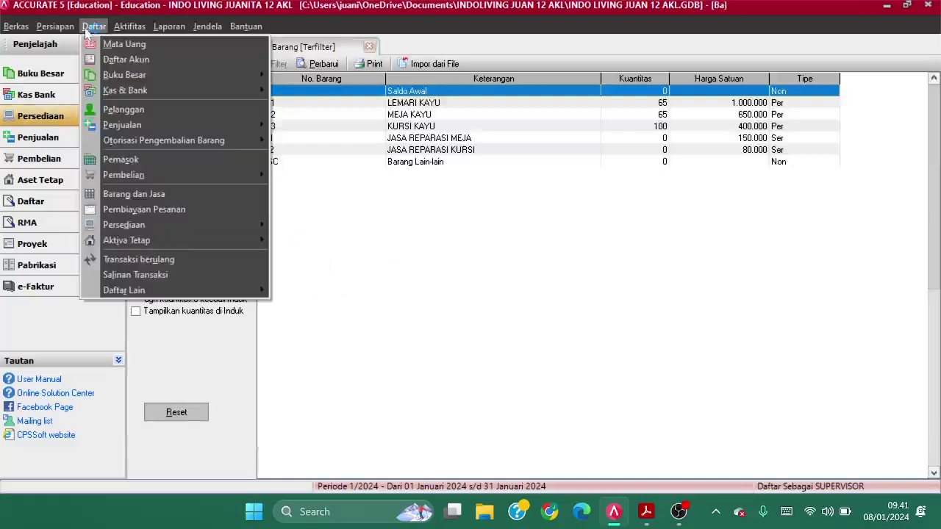
click(146, 197)
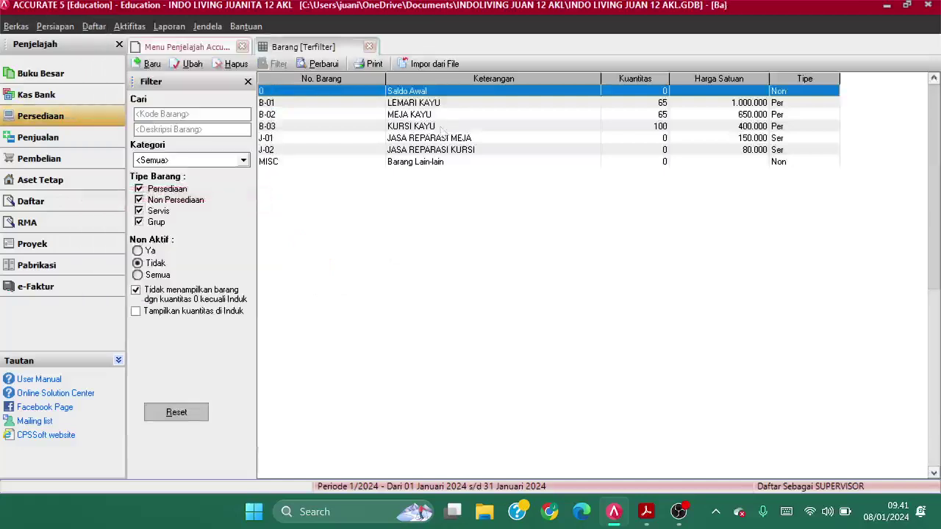
click(430, 103)
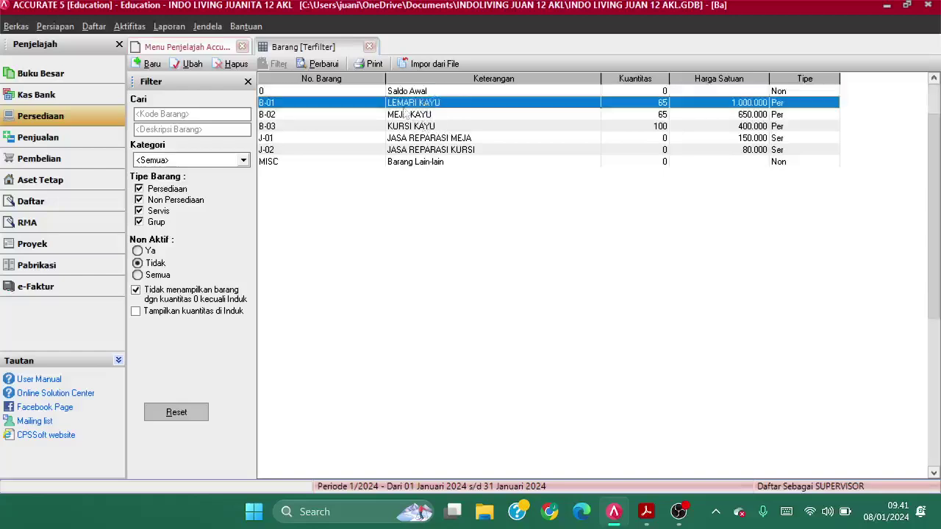
double_click(404, 103)
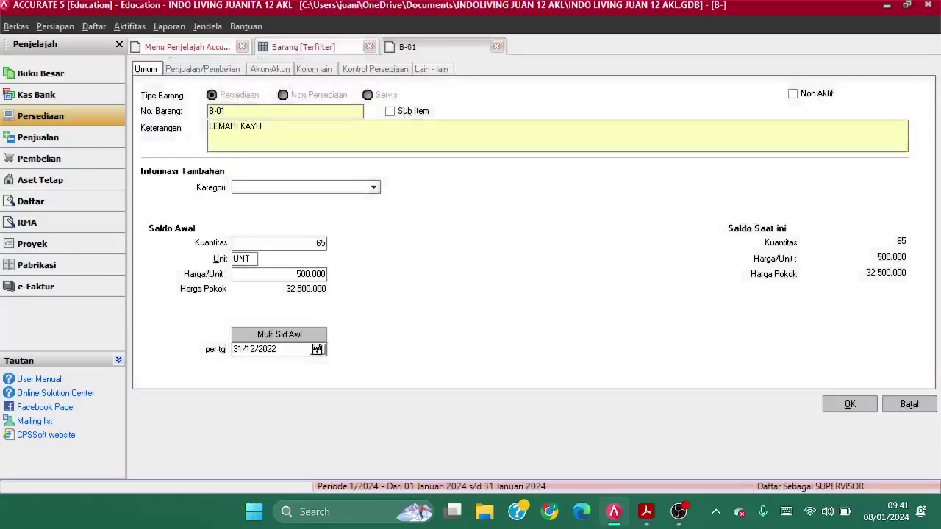
click(210, 74)
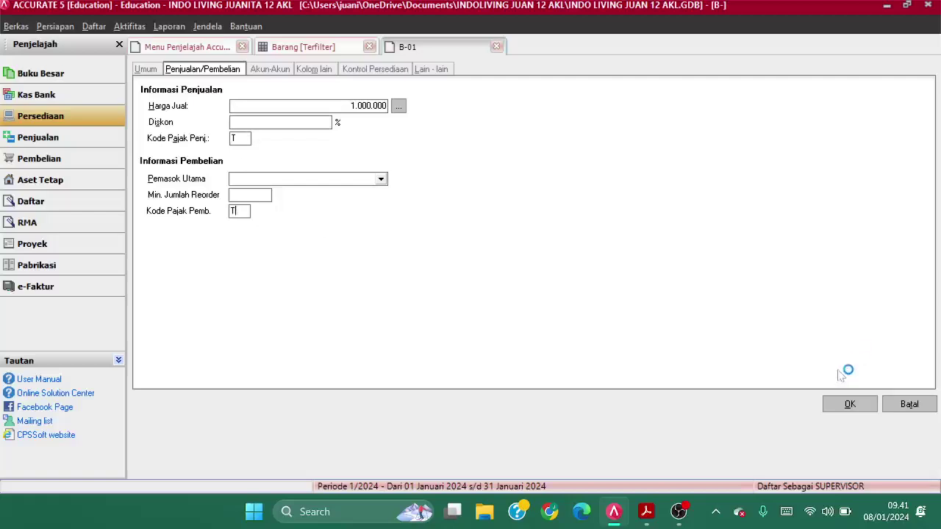
click(857, 413)
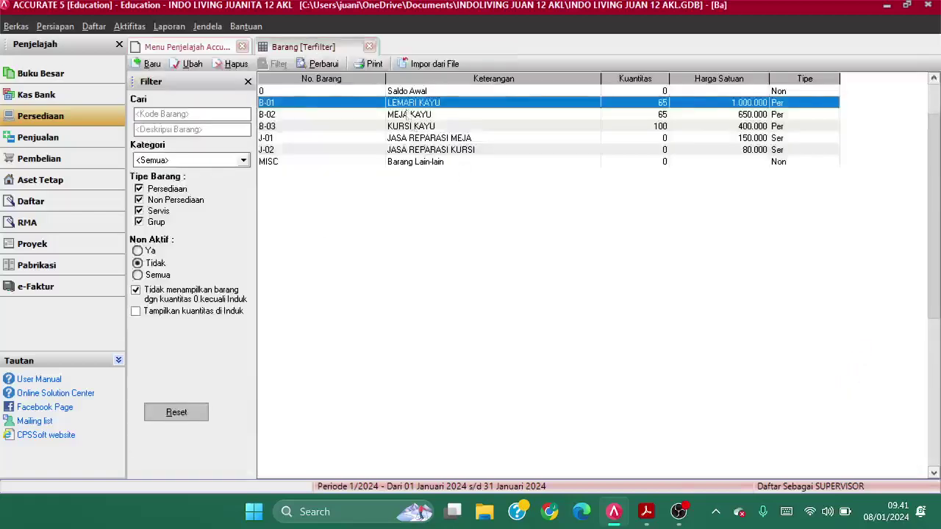
Enter tax code T for items B-02 MEJA KAYU and B-03 KURSI KAYU
double_click(405, 117)
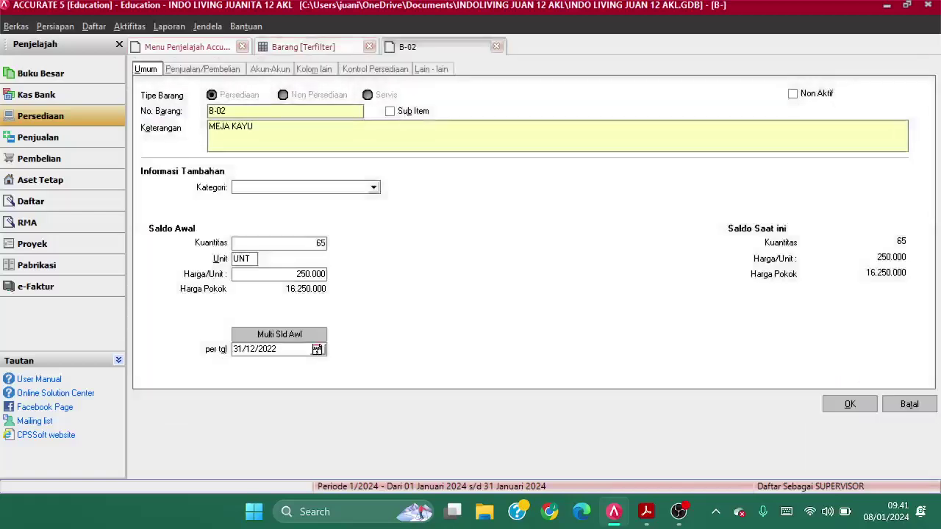
click(223, 71)
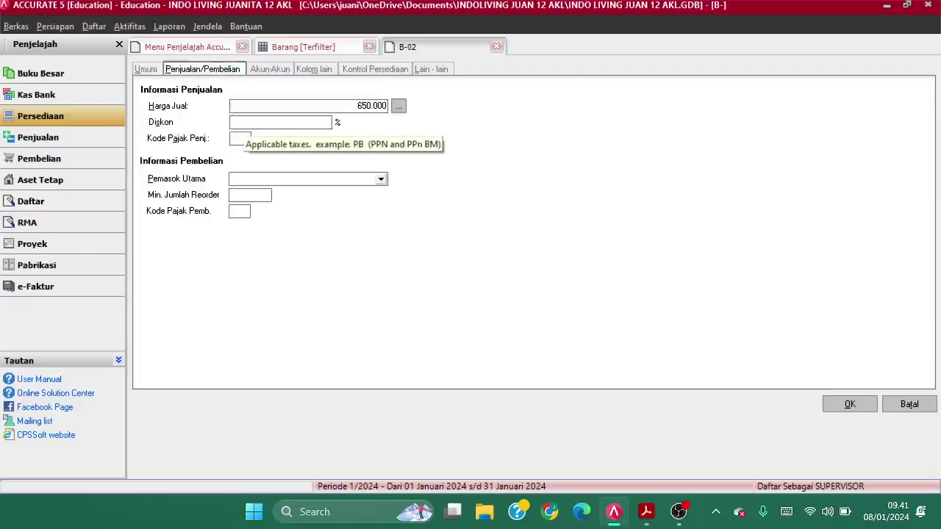
click(239, 138)
text(T)
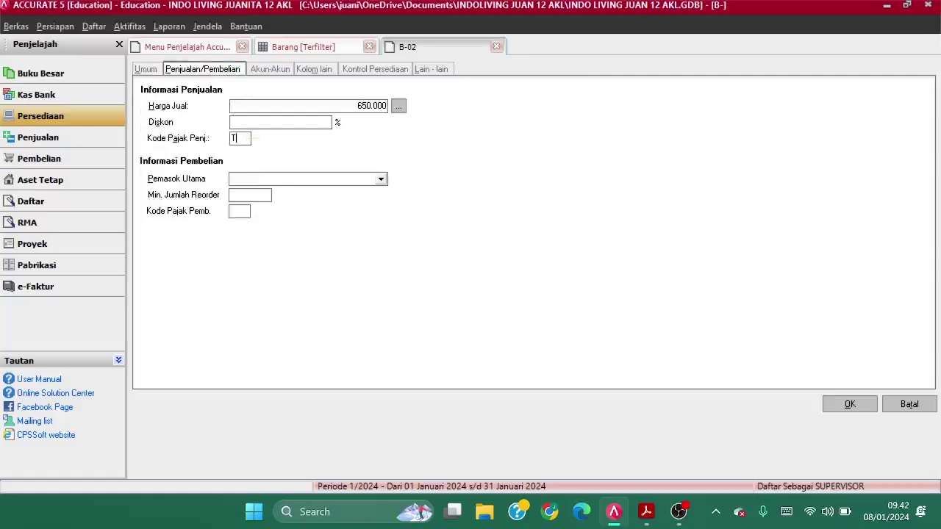
click(852, 407)
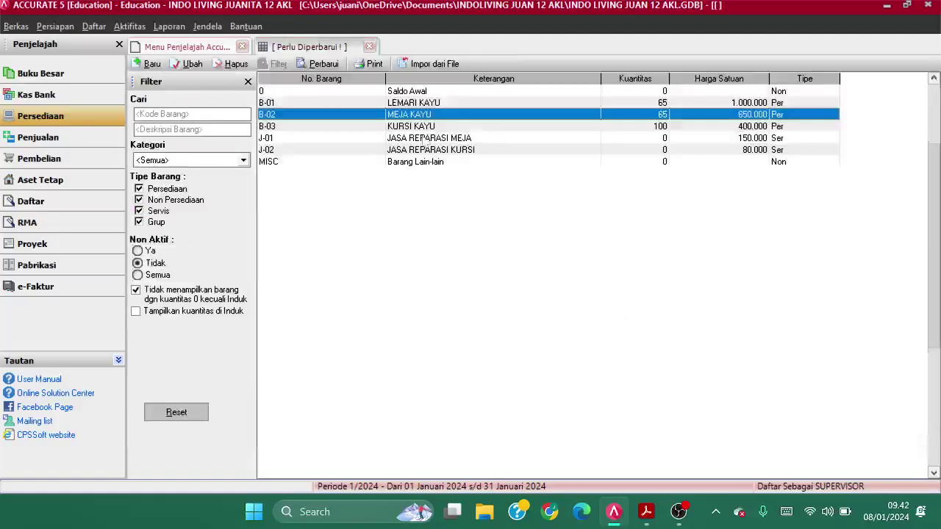
double_click(422, 126)
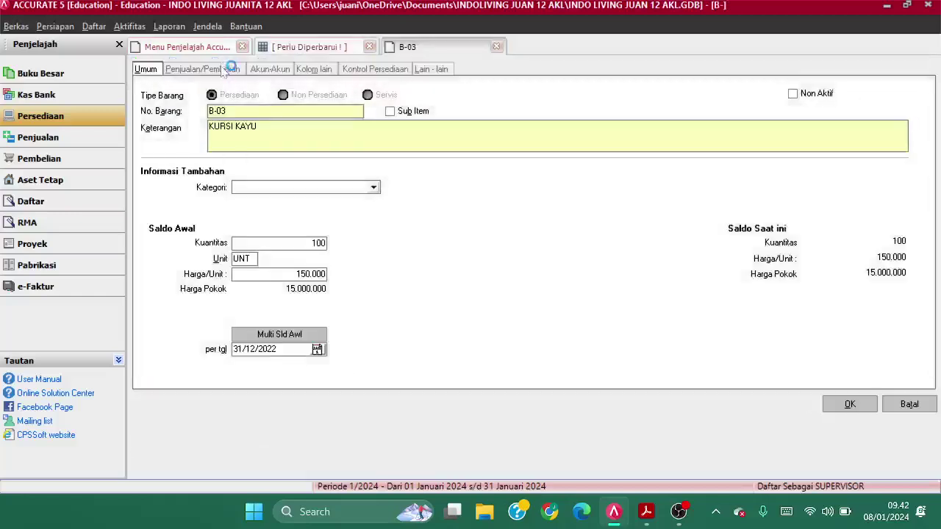
click(226, 68)
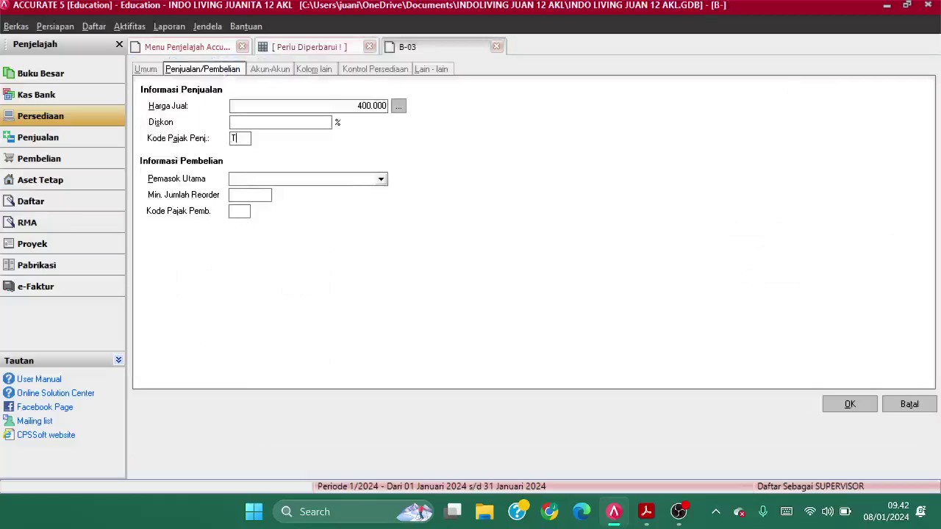
text(T)
click(850, 405)
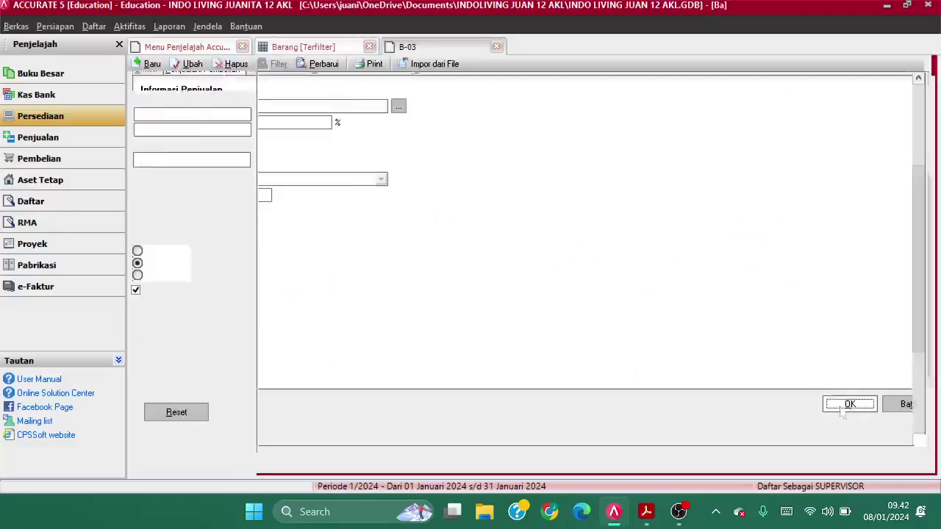
Give service item J-01 JASA REPARASI MEJA sales tax code T
click(289, 137)
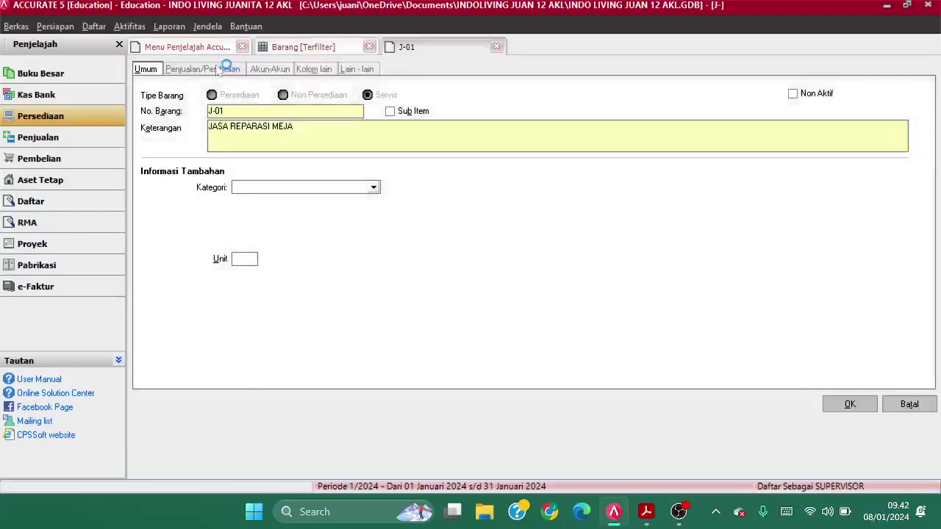
click(218, 69)
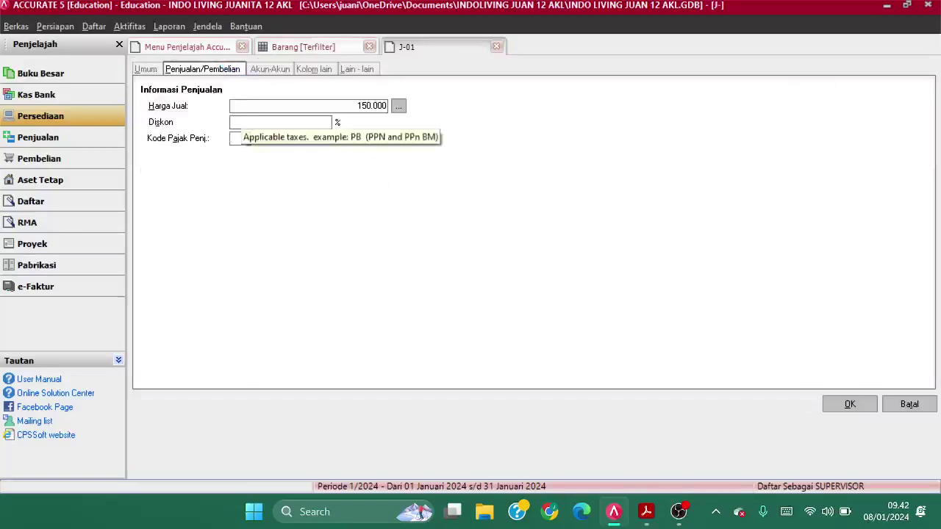
text(T)
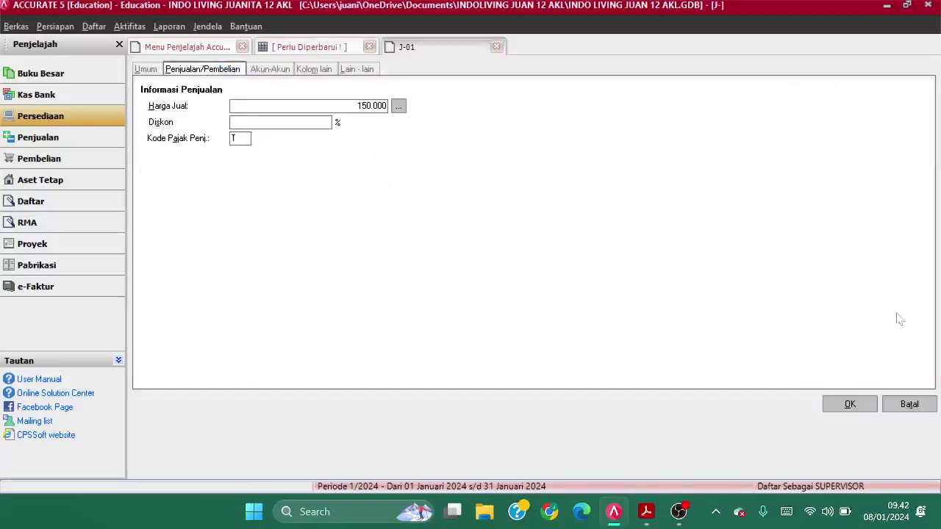
click(849, 405)
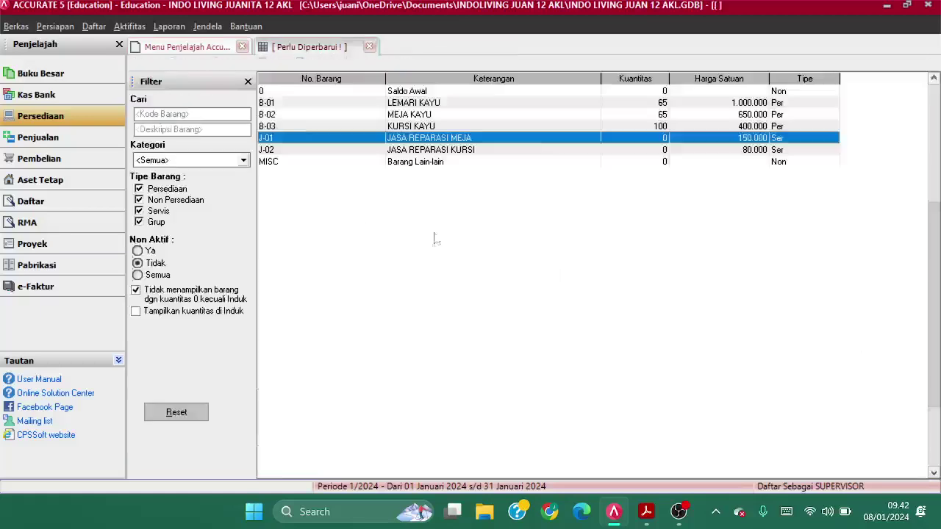
Confirm service item J-02 carries tax code T, then close the item list
double_click(302, 149)
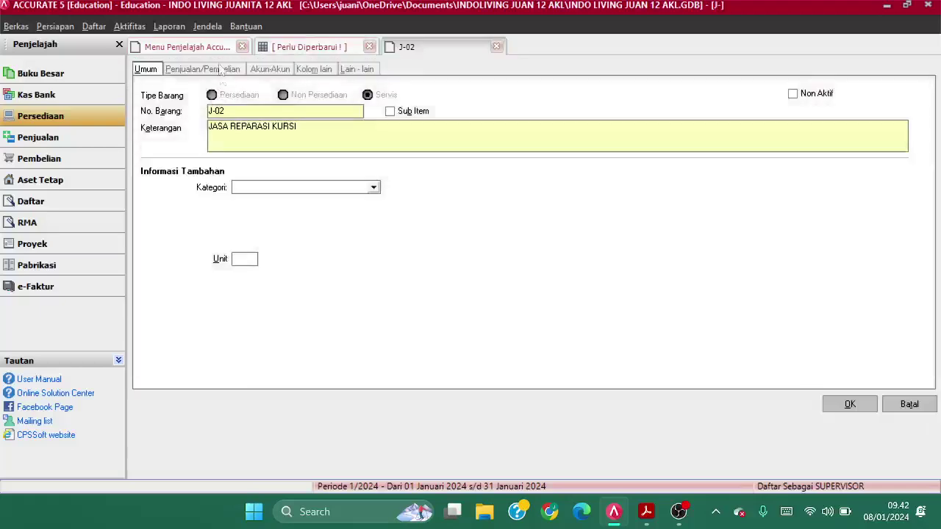
click(220, 68)
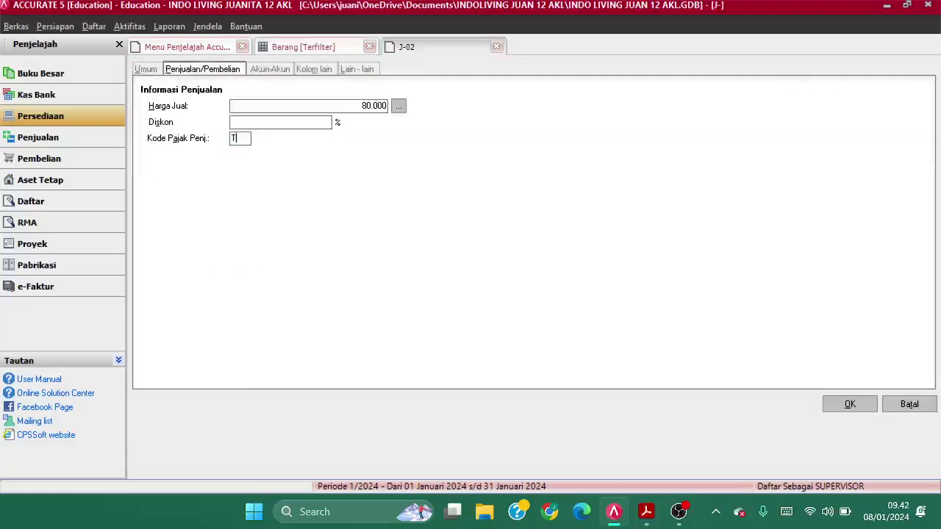
click(853, 405)
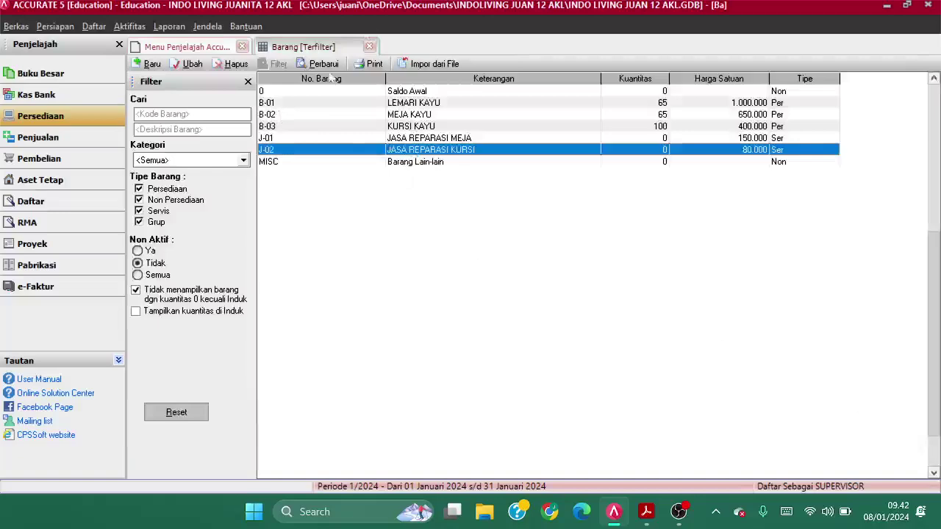
click(371, 47)
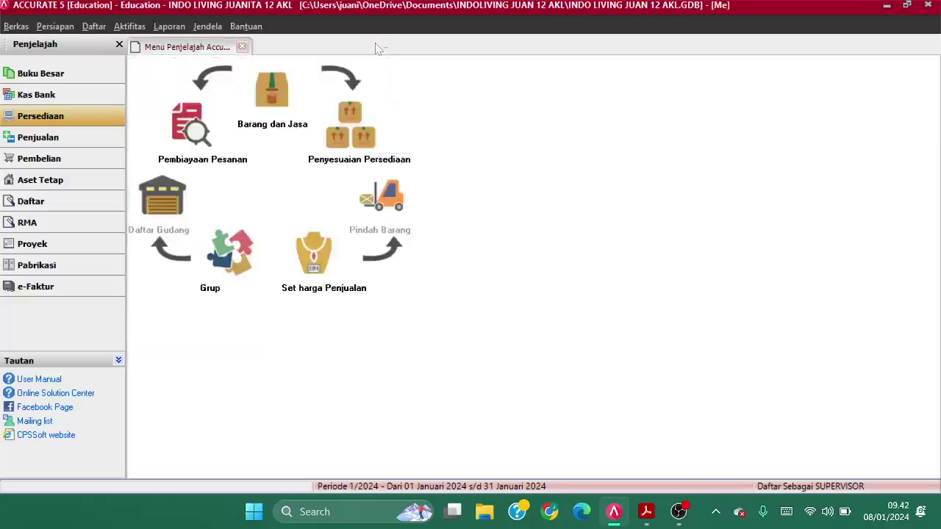
Mark the Aktiva Tetap / Tipe Aset Tetap Pajak instructions in the assignment PDF
key(alt+Tab)
scroll(401, 177, down, 5)
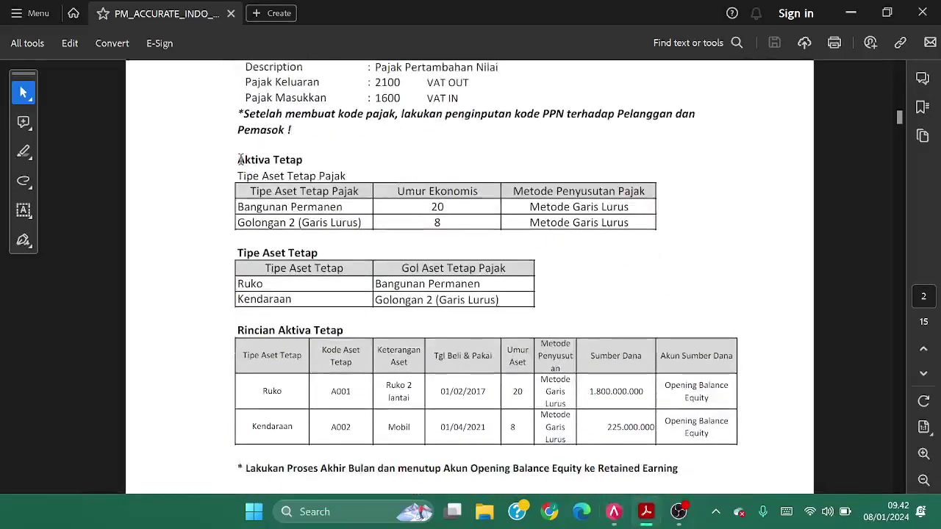
drag(238, 160, 347, 177)
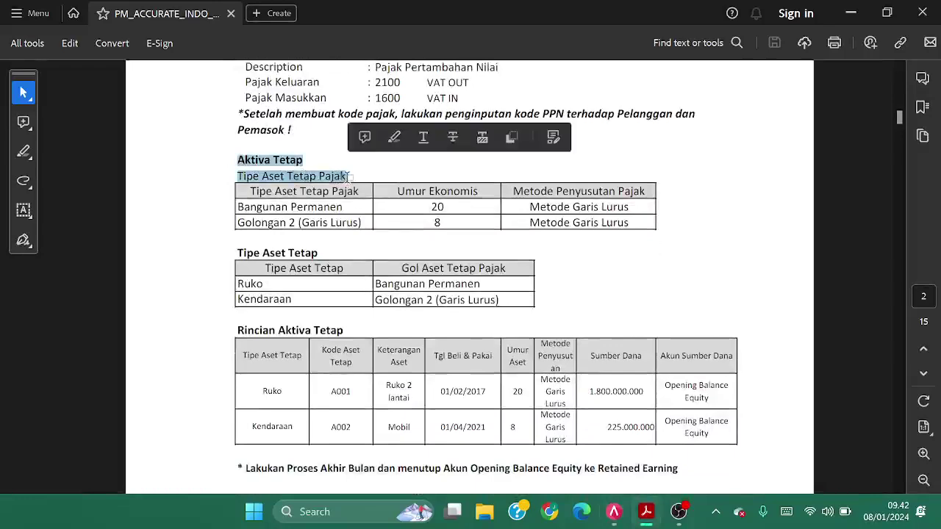
Open the Aset Tetap fixed-asset module in ACCURATE 5
key(alt+Tab)
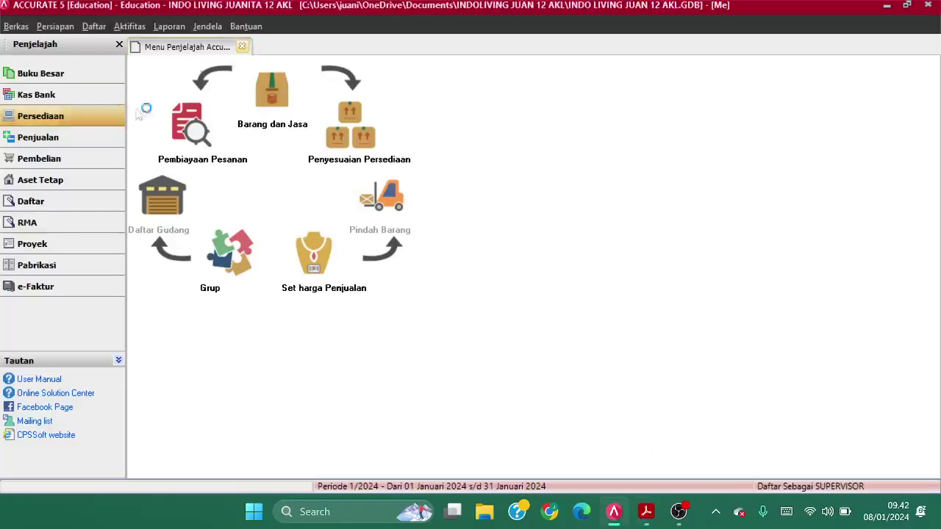
click(51, 183)
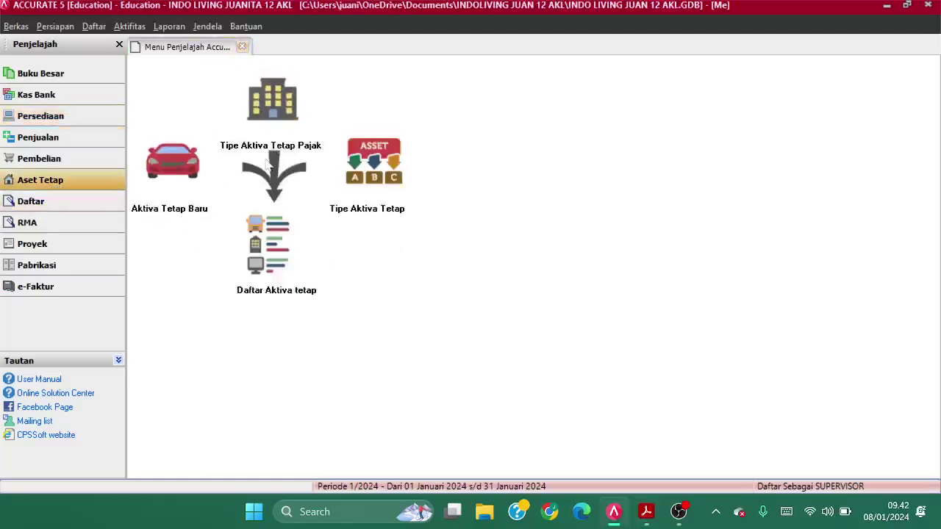
key(alt+Tab)
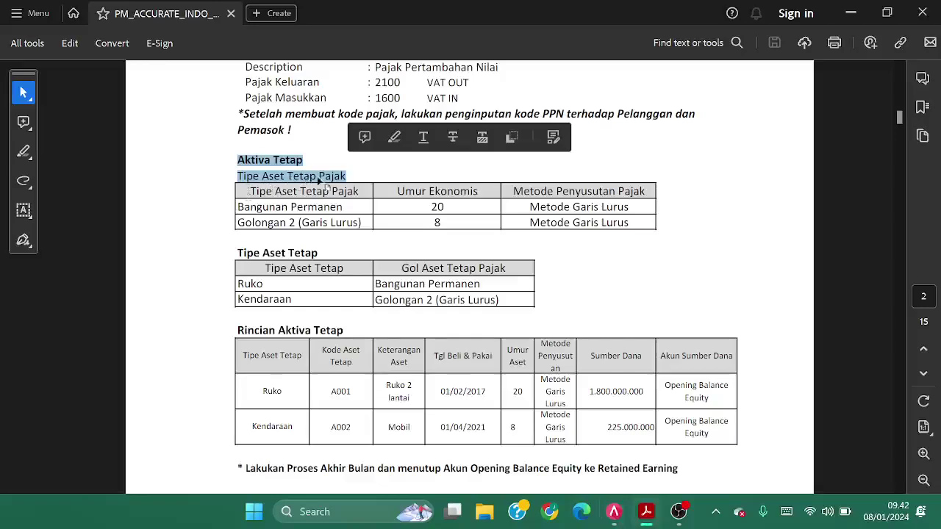
key(alt+Tab)
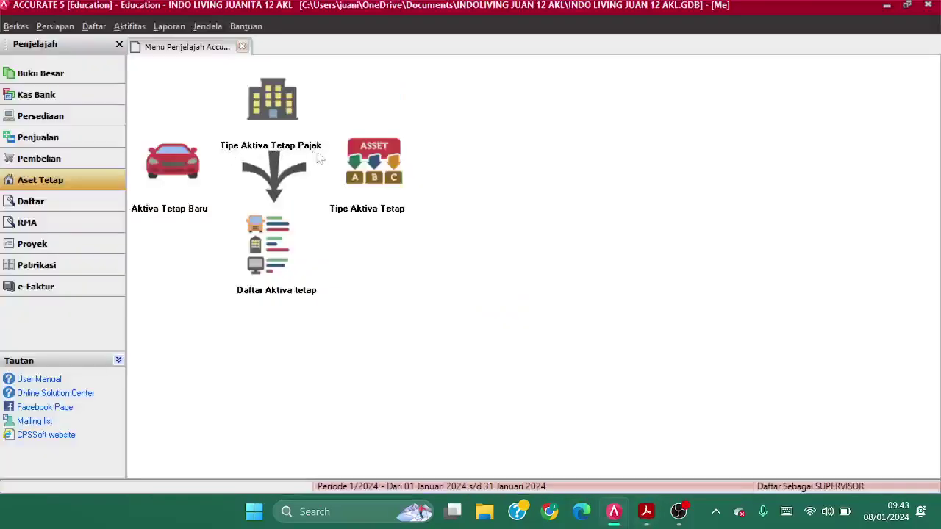
Start a new tax fixed asset type named BANGUNAN PERMANEN
click(263, 107)
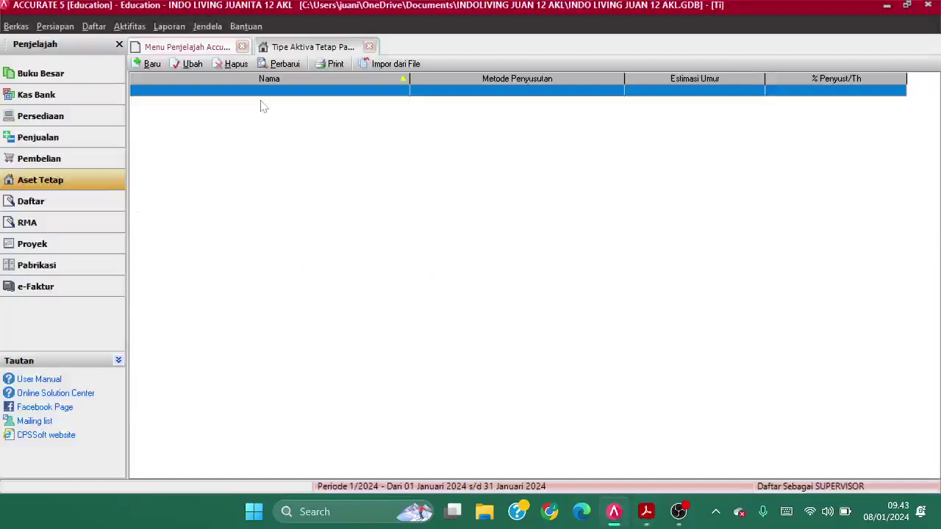
click(146, 65)
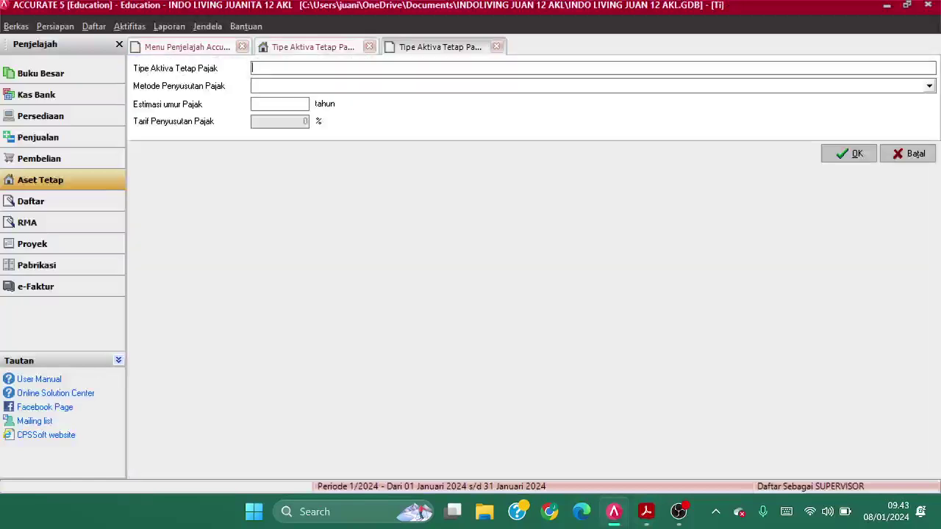
key(alt+Tab)
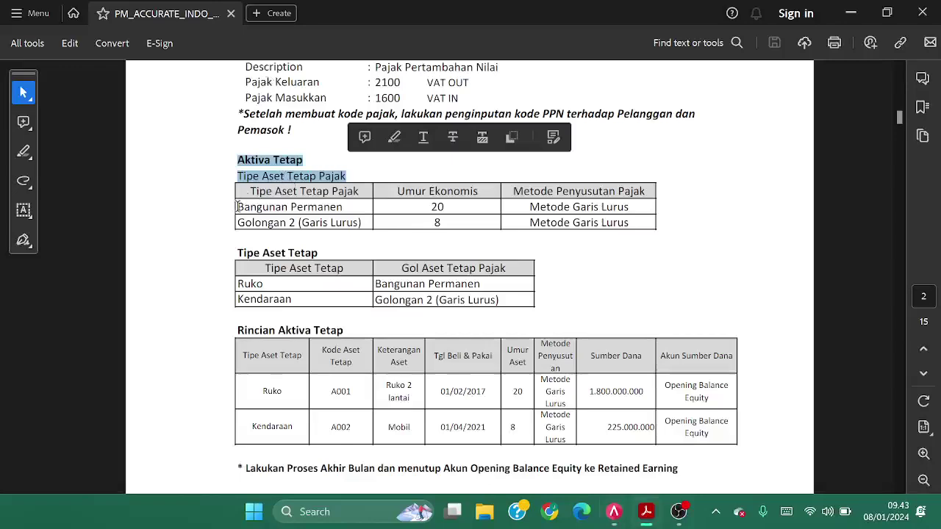
key(alt+Tab)
text(BA)
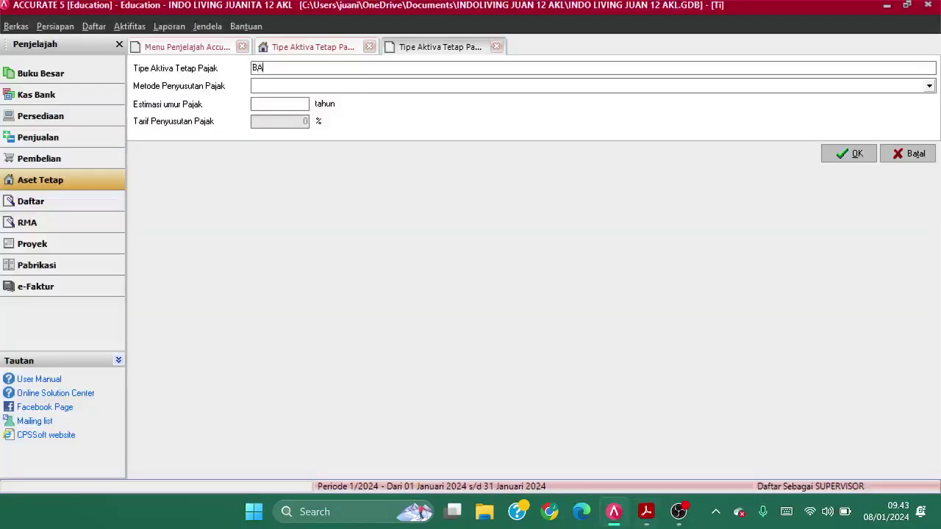
text(NGUNAN PERMANEN)
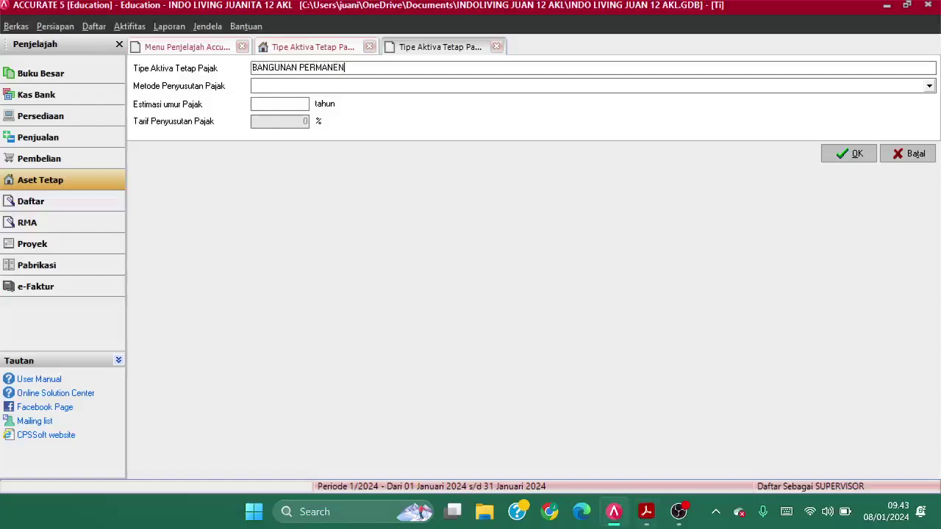
key(Tab)
key(alt+Tab)
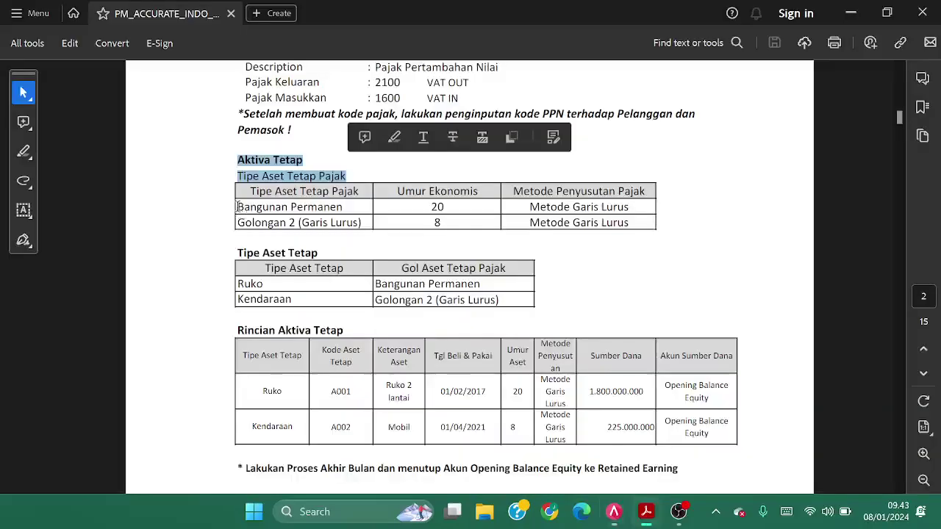
key(alt+Tab)
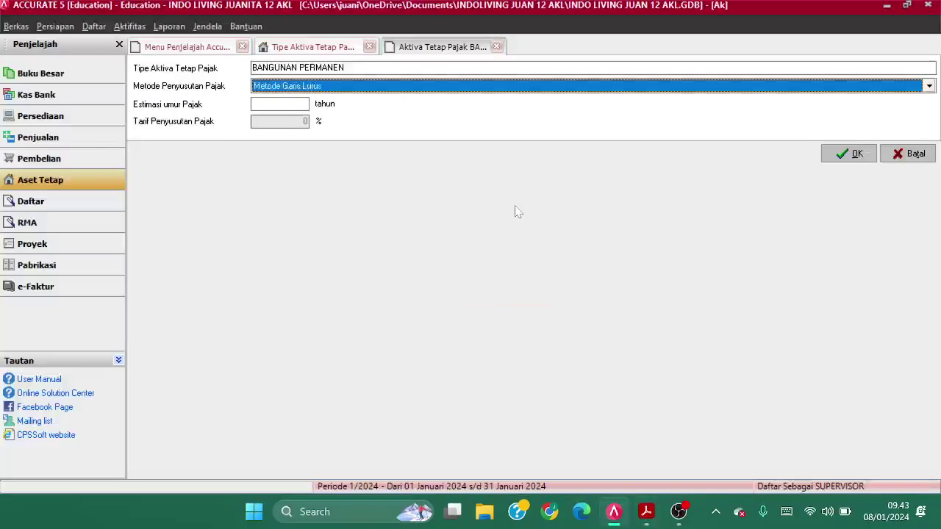
Choose Metode Garis Lurus as BANGUNAN PERMANEN's depreciation method
click(276, 87)
click(284, 108)
key(Tab)
key(alt+Tab)
drag(424, 204, 452, 206)
click(451, 206)
key(alt+Tab)
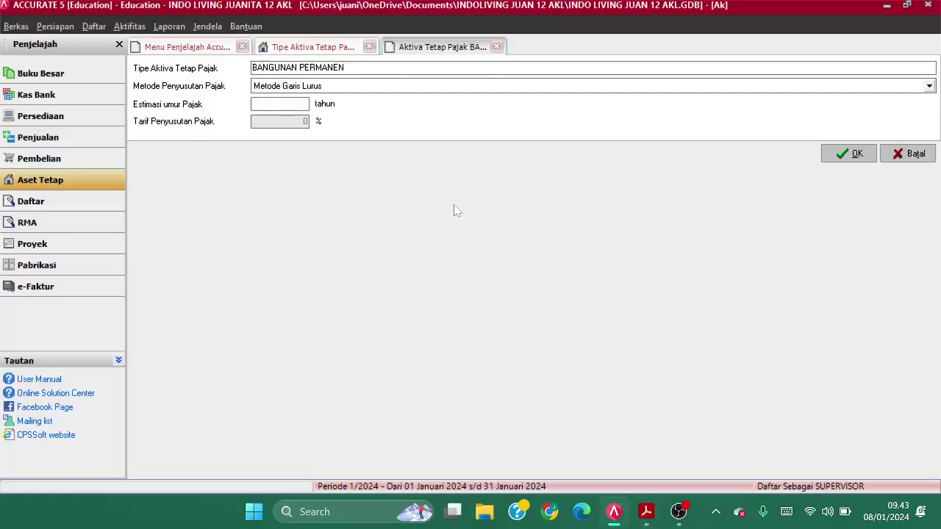
Set the estimated life to 20 years (5% per year), save, and refresh the list
text(30)
key(Tab)
click(296, 104)
text(20)
key(Tab)
click(857, 156)
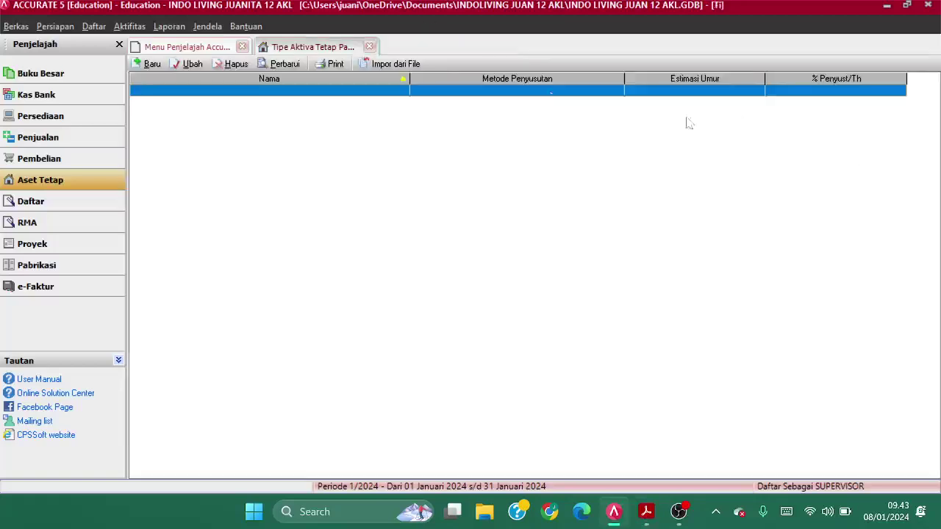
click(286, 64)
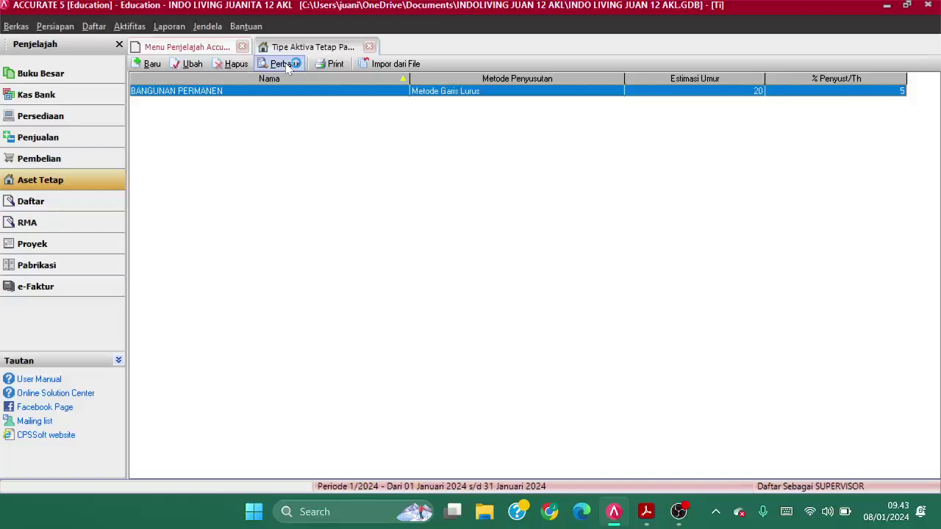
Add tax fixed asset type GOLONGAN 2 (GARIS LUSUR) using Metode Garis Lurus
click(148, 64)
key(alt+Tab)
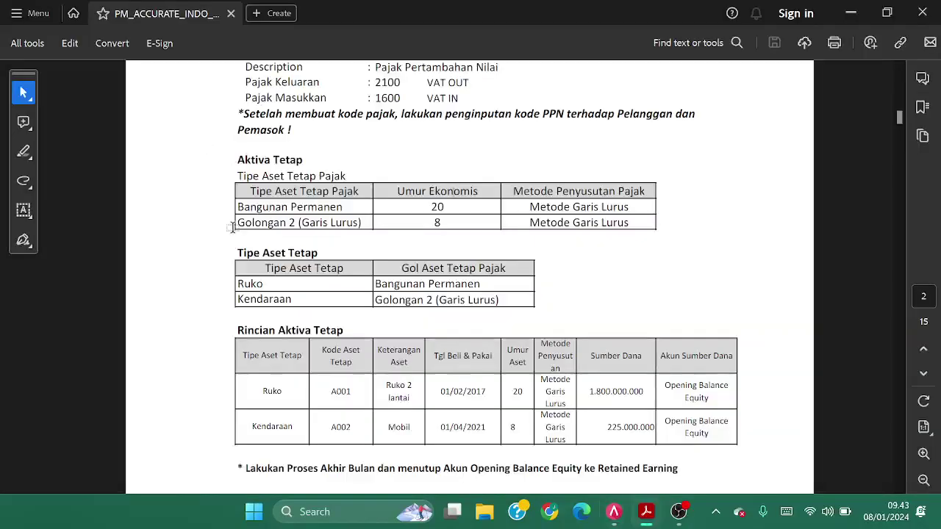
key(alt+Tab)
text(GOLONGA)
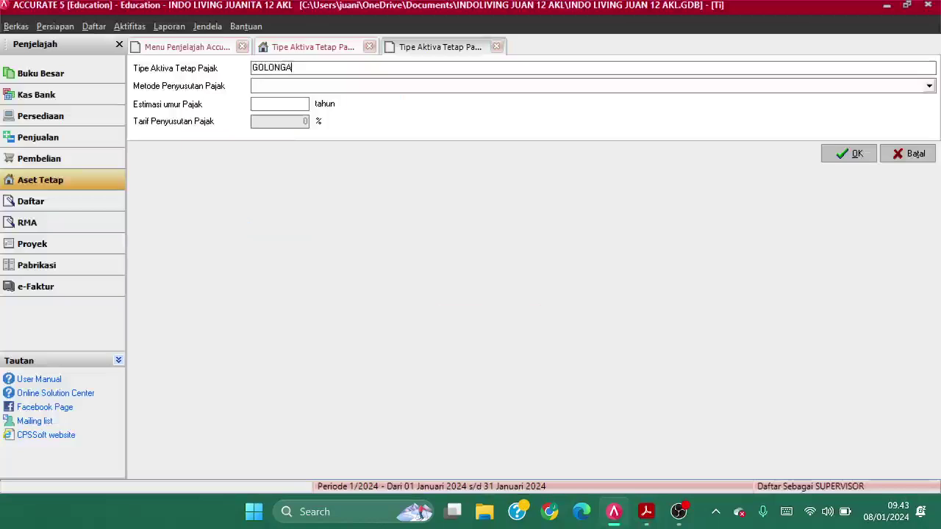
text(N 2 (GARIS LUSUR))
key(Tab)
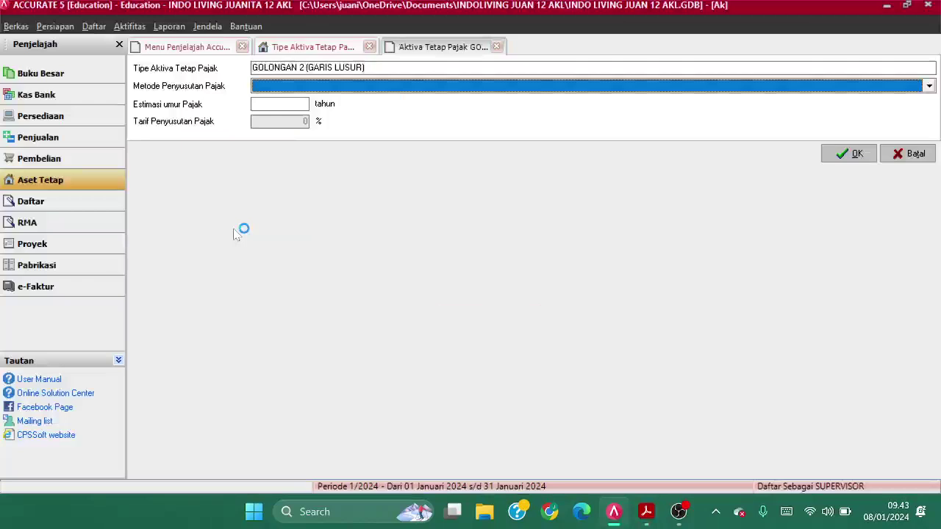
key(Down)
key(Down)
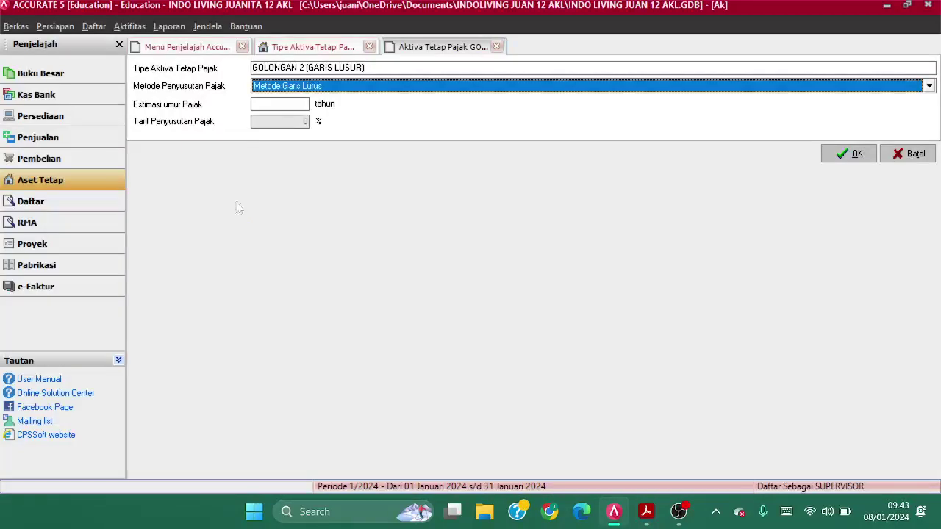
key(Tab)
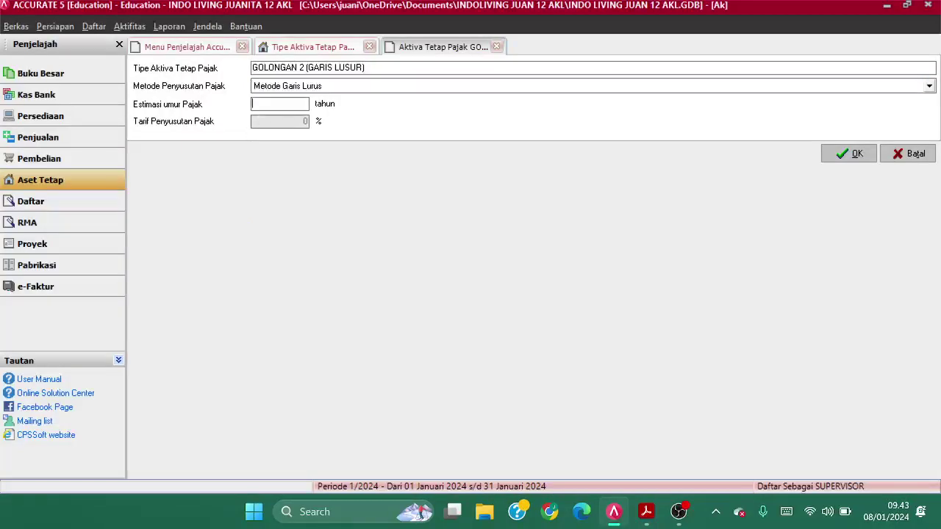
Set GOLONGAN 2's life to 8 years (12.5% rate), save it, and refresh the list
key(alt+Tab)
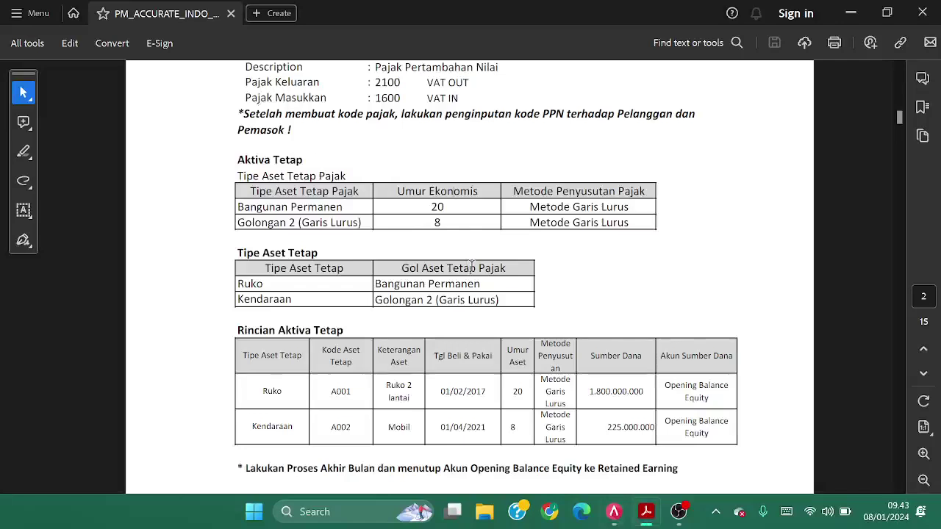
key(alt+Tab)
text(8)
key(Tab)
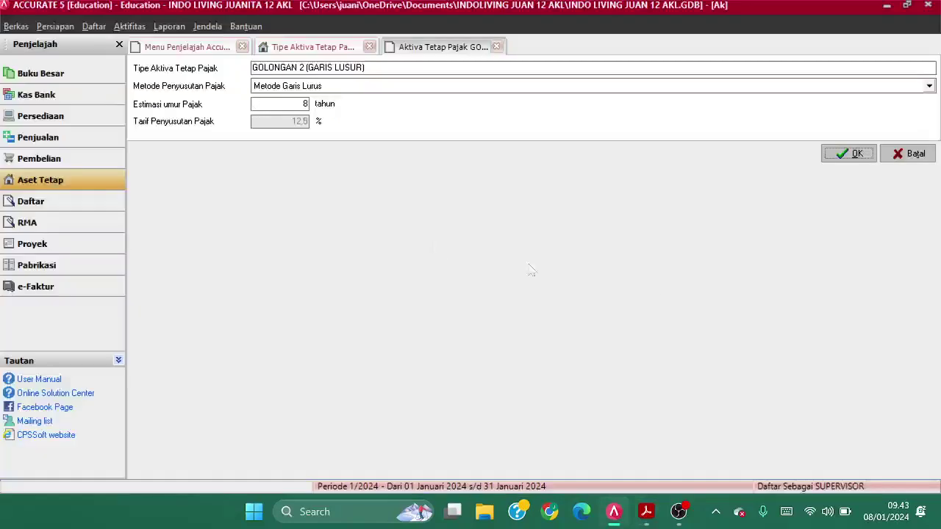
click(837, 153)
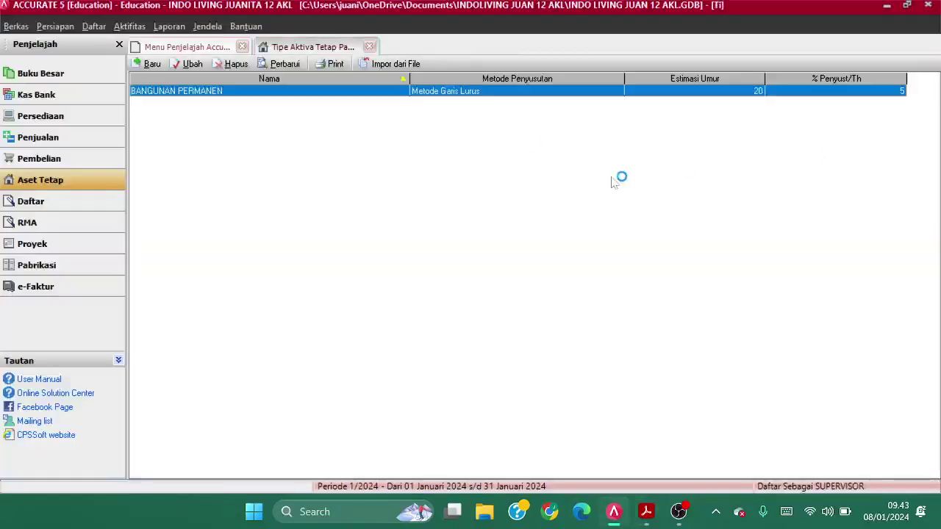
click(281, 64)
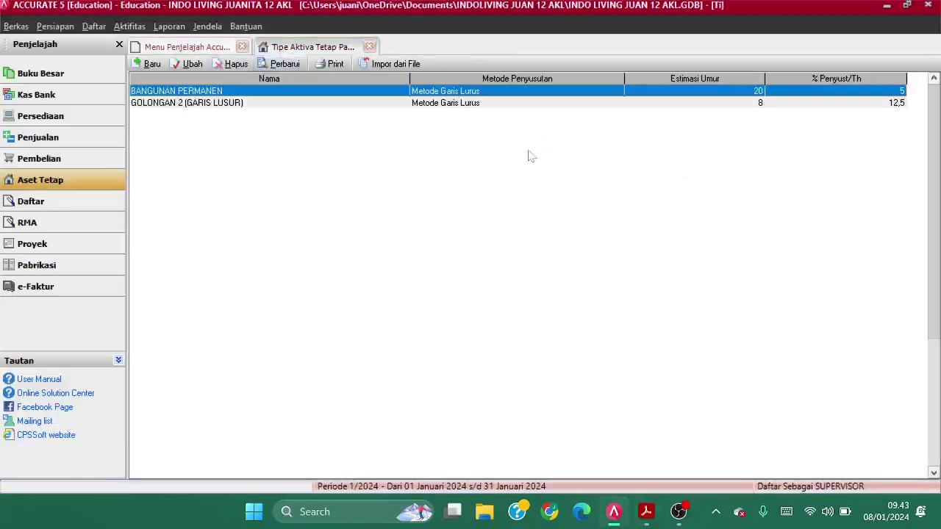
Mark the Tipe Aset Tetap heading in the PDF and close the tax fixed-asset type list
key(alt+Tab)
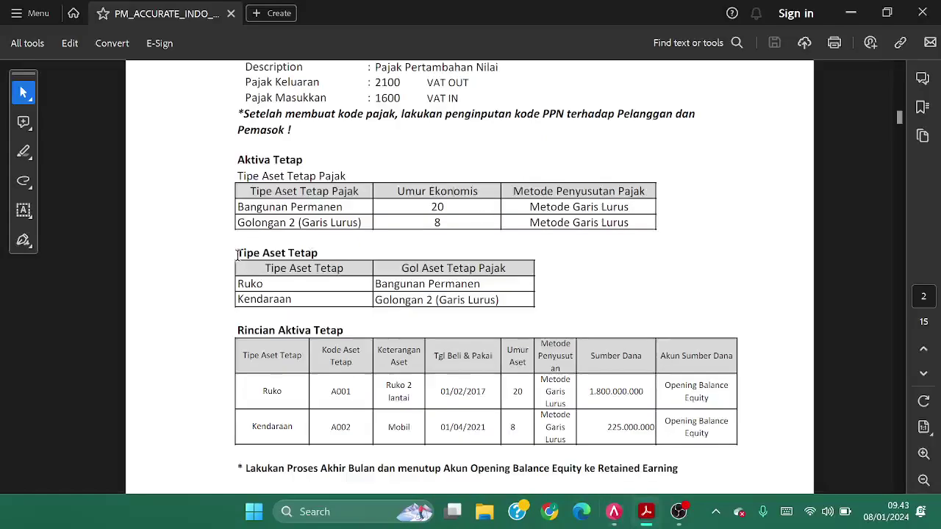
drag(237, 254, 318, 256)
key(alt+Tab)
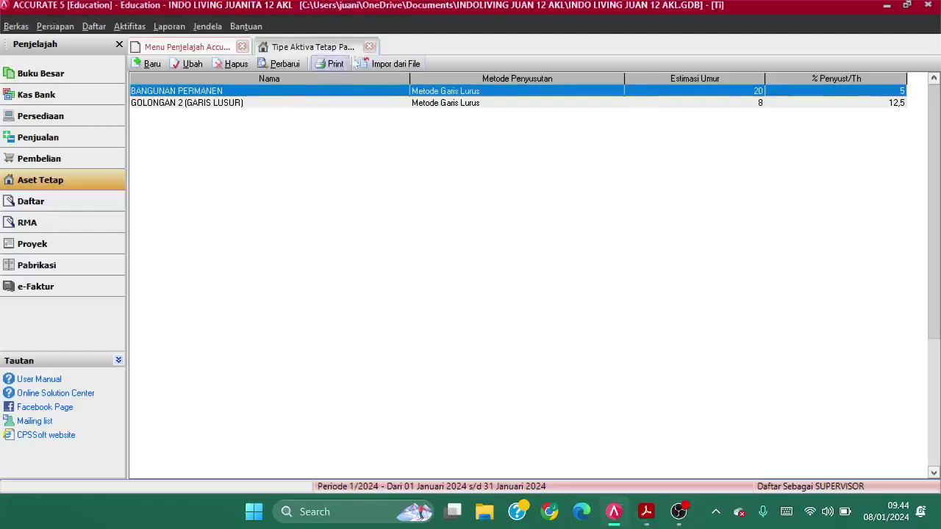
click(369, 46)
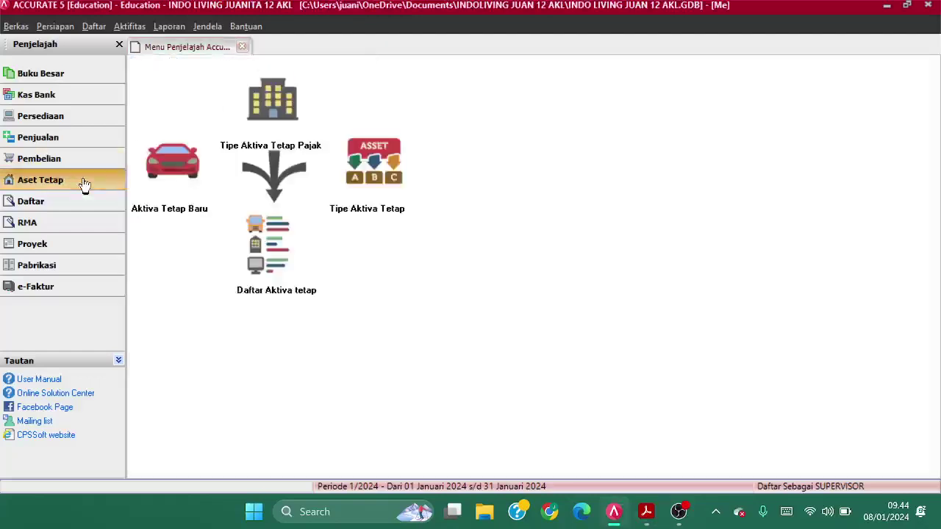
Add fixed-asset type RUKO with tax asset type BANGUNAN PERMANEN
click(395, 168)
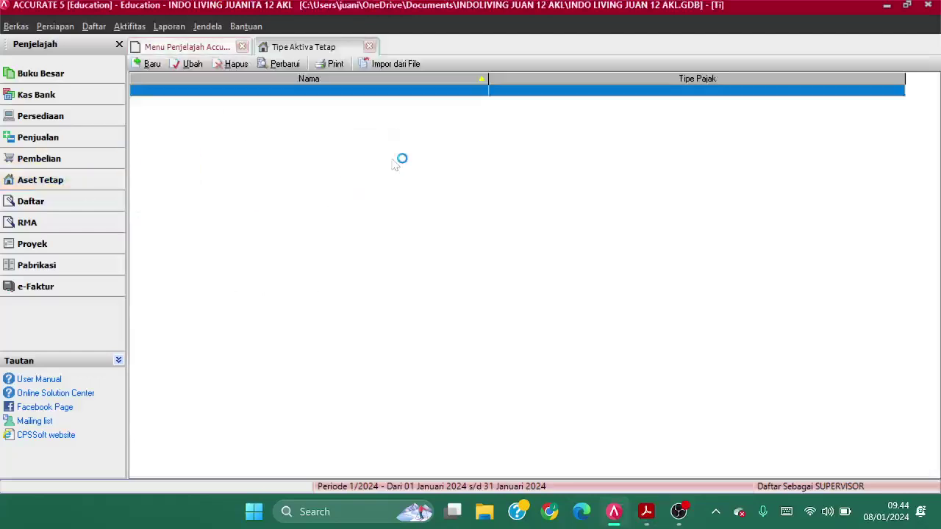
click(156, 67)
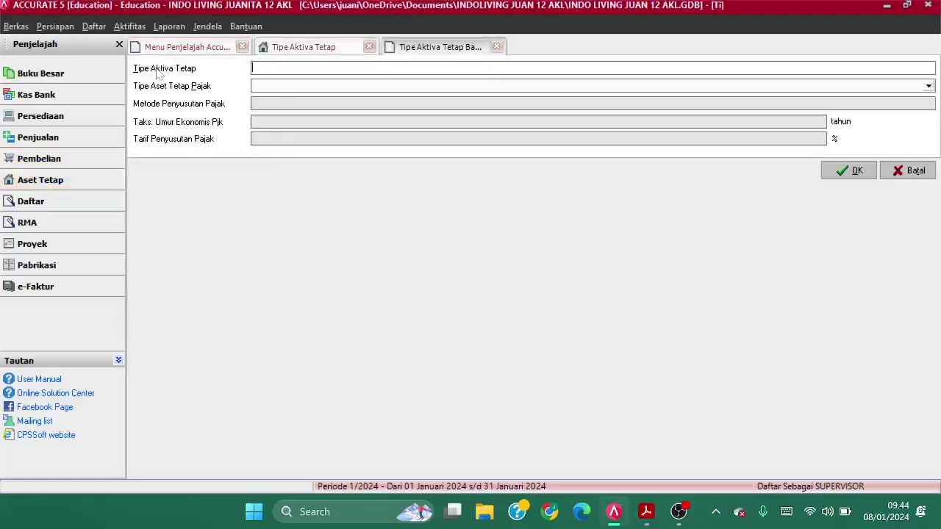
key(alt+Tab)
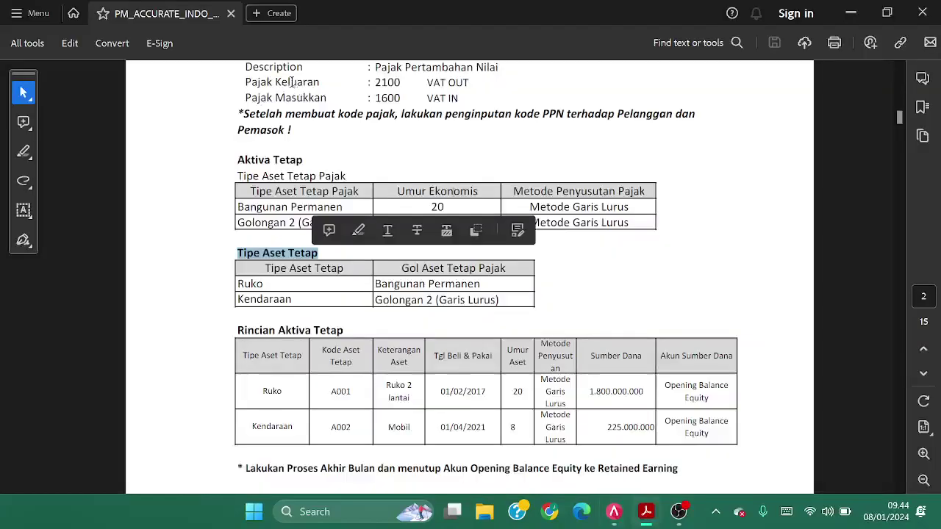
double_click(253, 284)
key(ctrl+c)
key(alt+Tab)
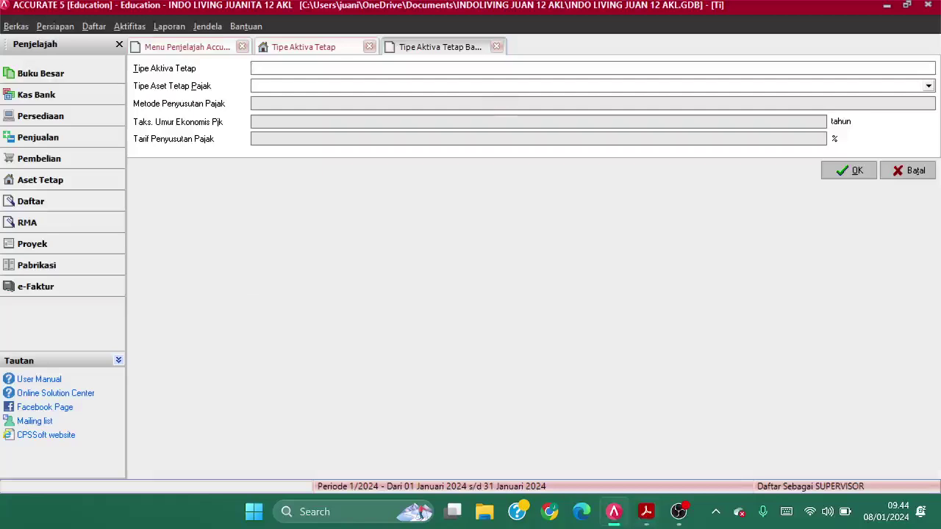
text(RUKO)
key(Tab)
key(alt+Tab)
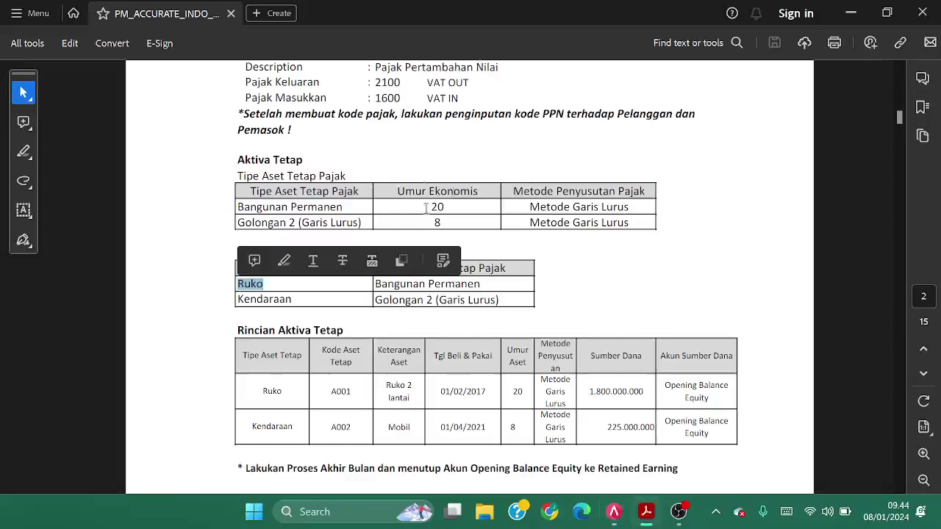
click(482, 278)
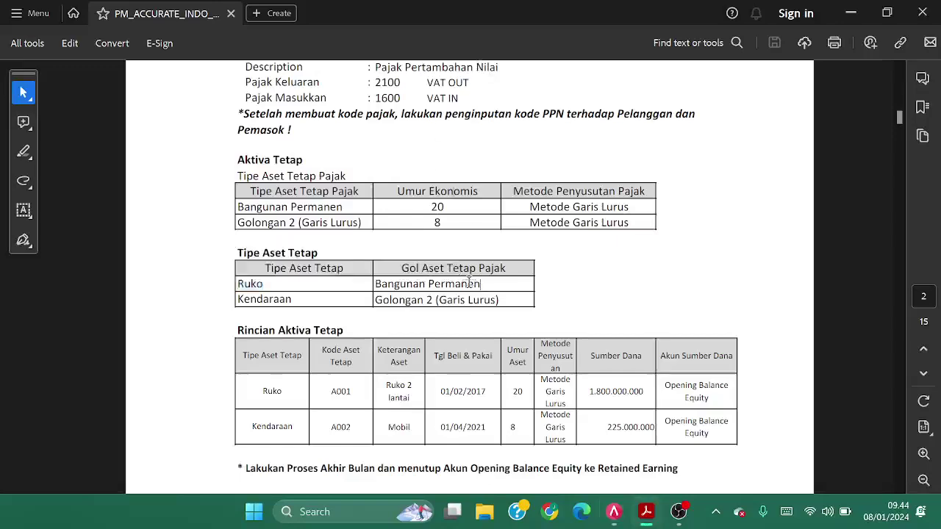
key(alt+Tab)
text(b)
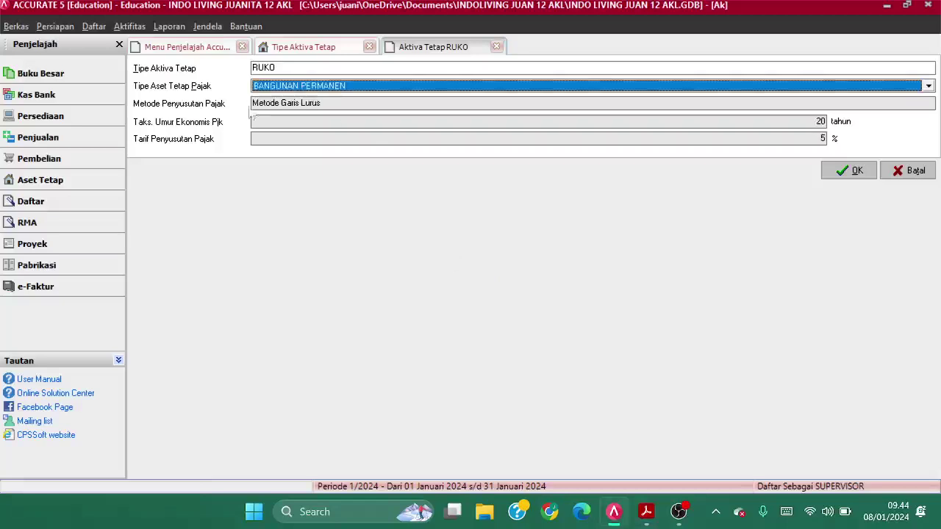
click(855, 172)
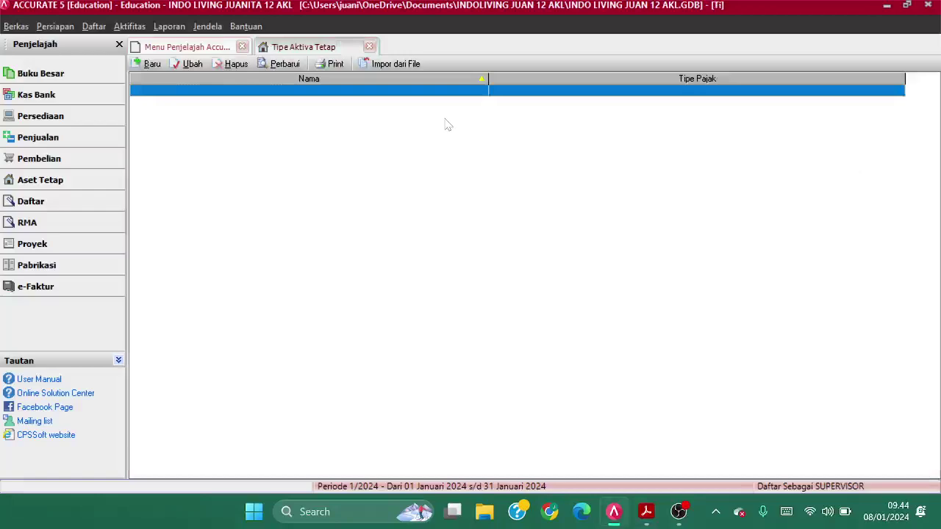
Add fixed-asset type KENDARAAN with tax asset type GOLONGAN 2
click(152, 64)
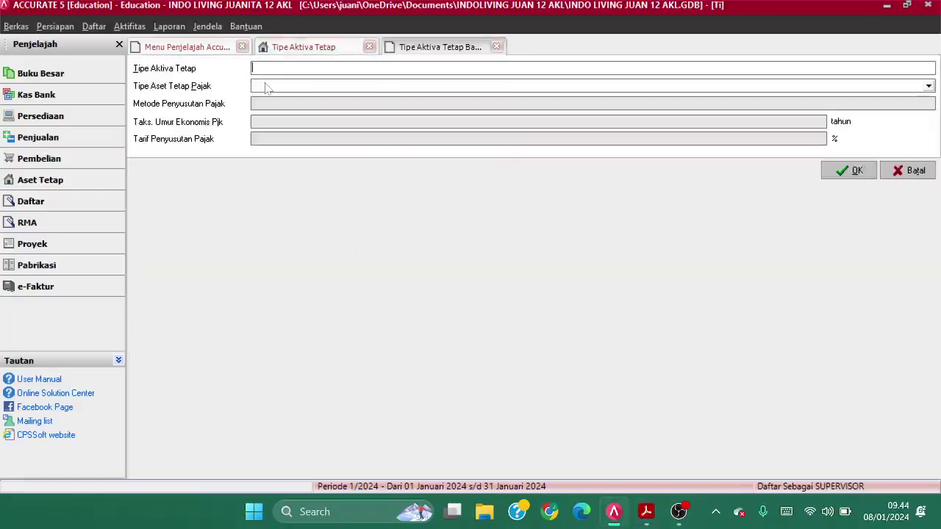
key(alt+Tab)
key(alt+Tab)
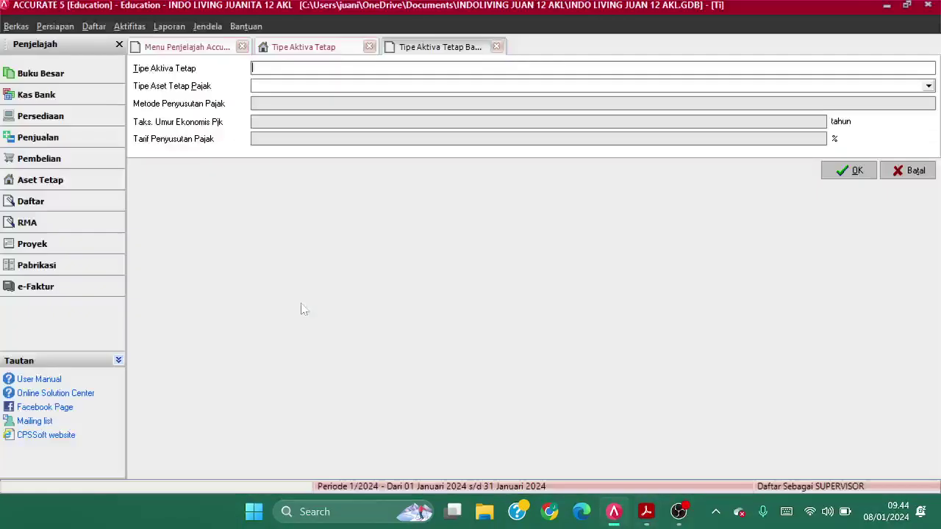
text(KENDARAAN)
key(Tab)
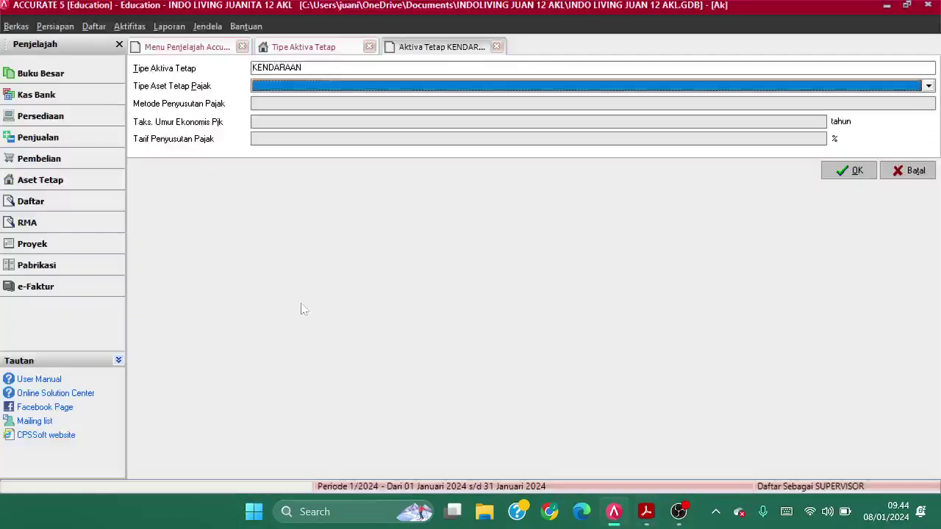
key(alt+Tab)
key(alt+Tab)
key(Down)
key(Down)
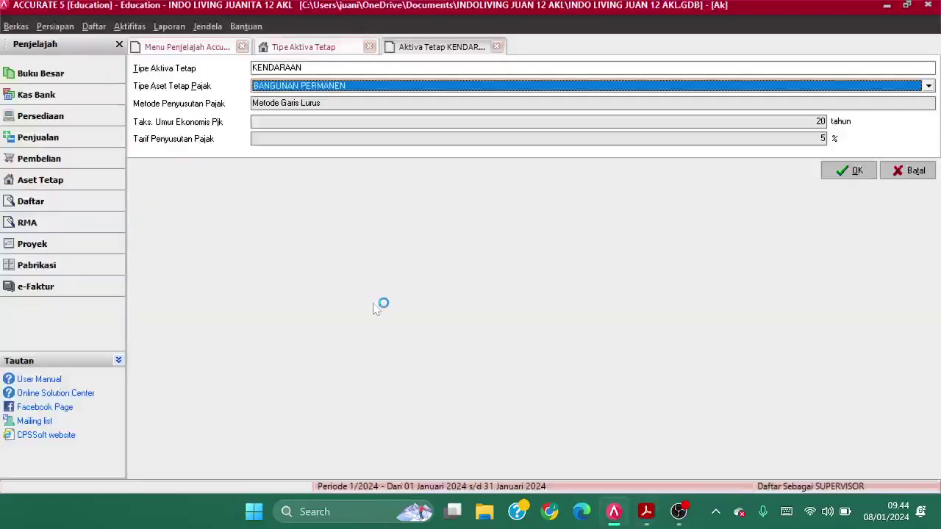
click(868, 169)
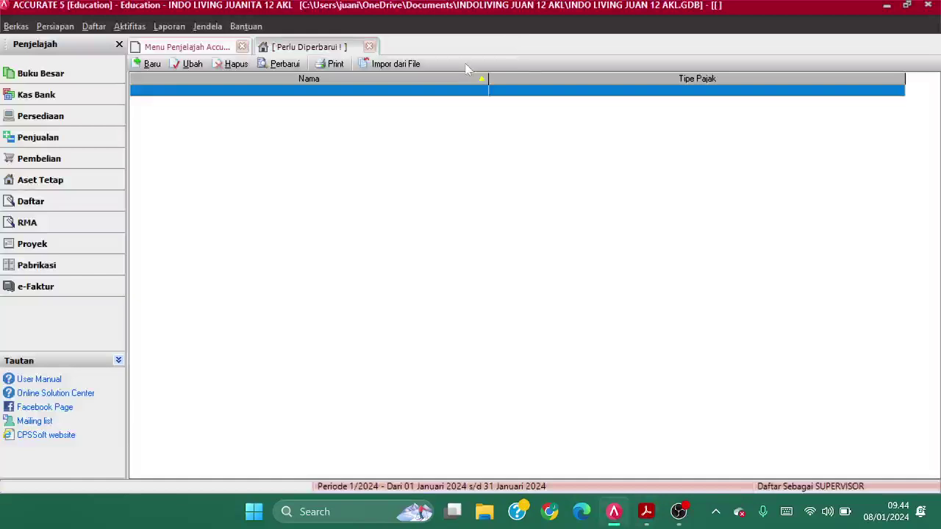
Refresh the type list to show both types and find the Rincian Aktiva Tetap section in the PDF
click(291, 65)
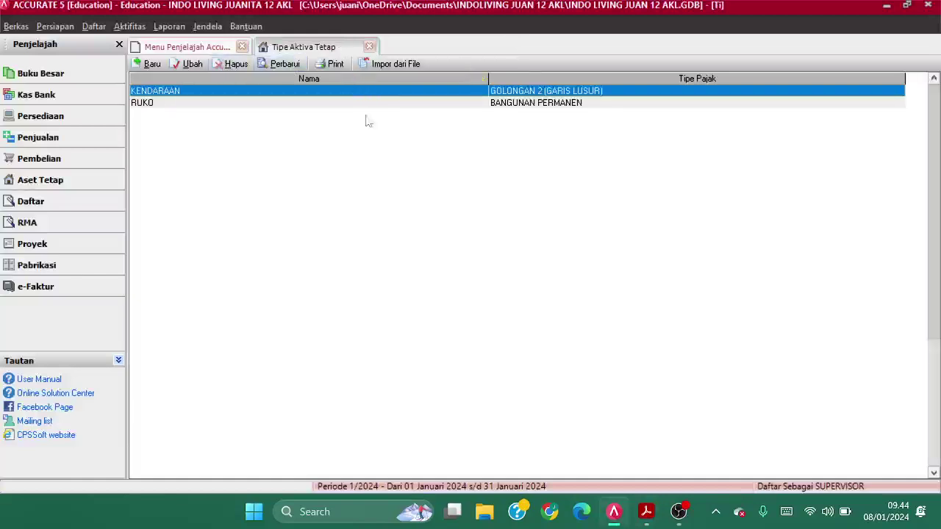
key(alt+Tab)
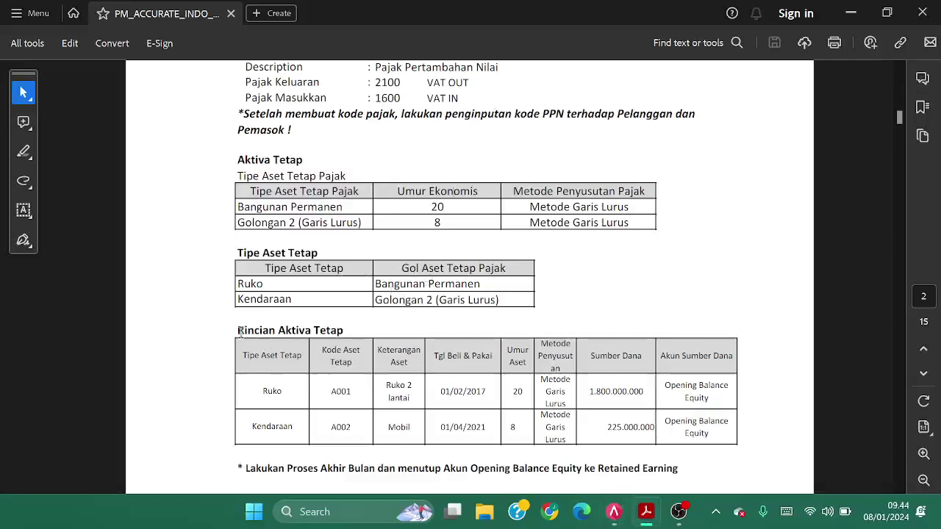
drag(237, 330, 350, 337)
key(alt+Tab)
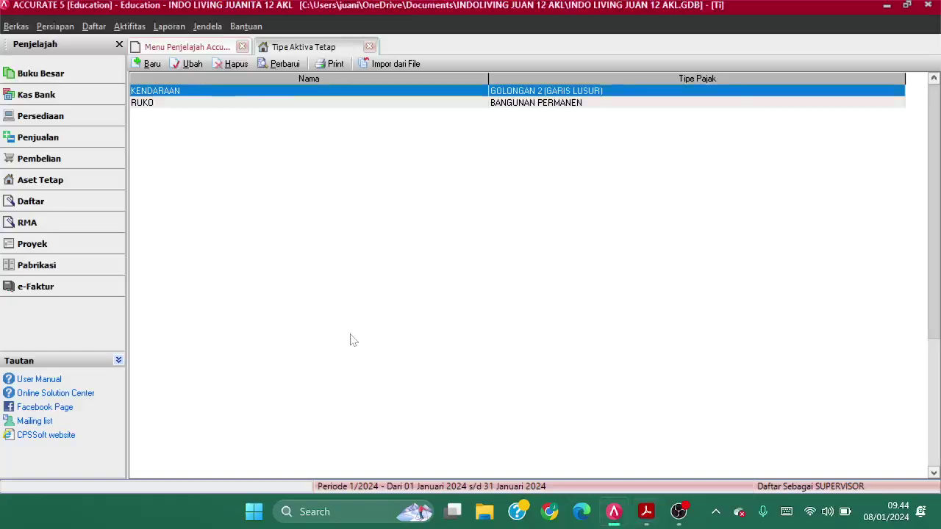
Close the type list and start a new fixed asset record from the asset list
click(370, 46)
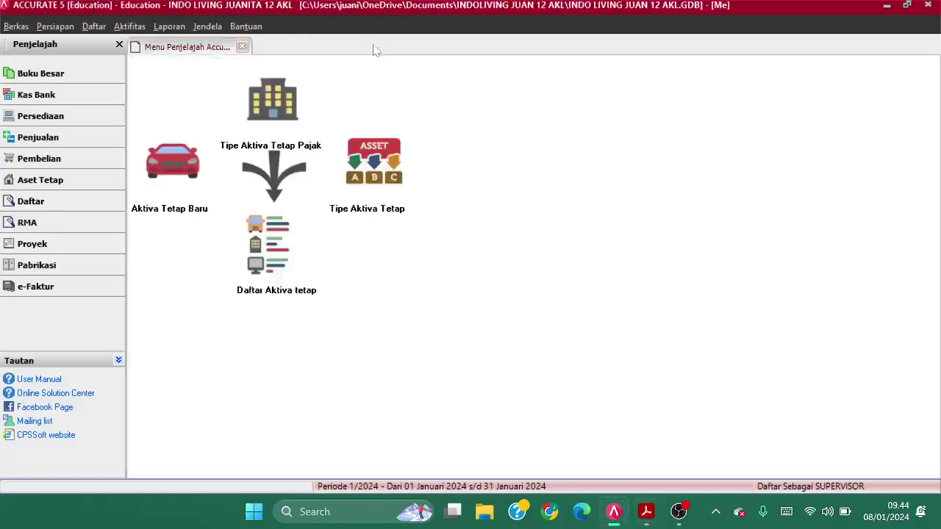
click(272, 271)
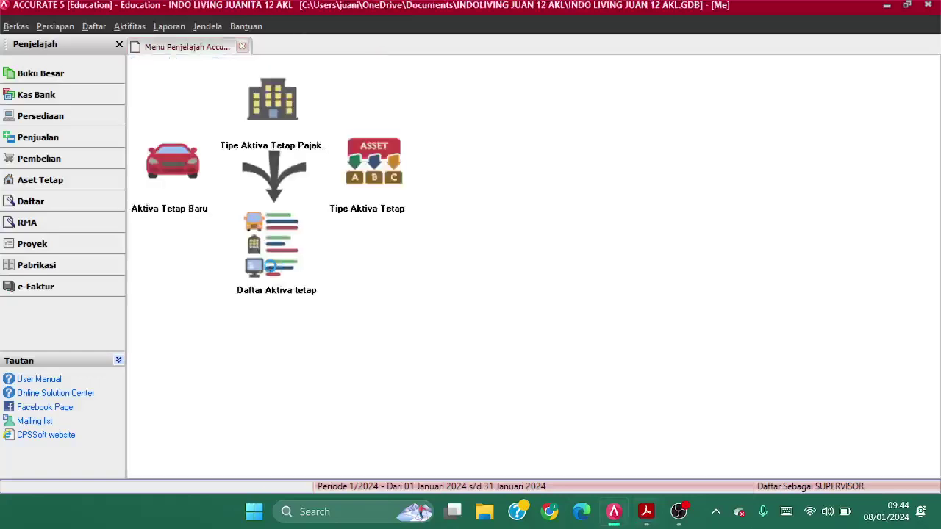
click(137, 64)
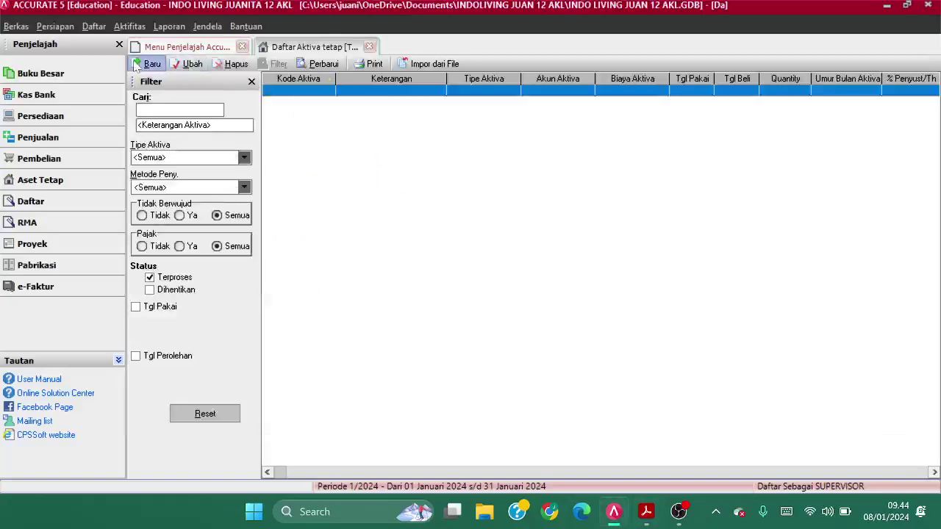
key(alt+Tab)
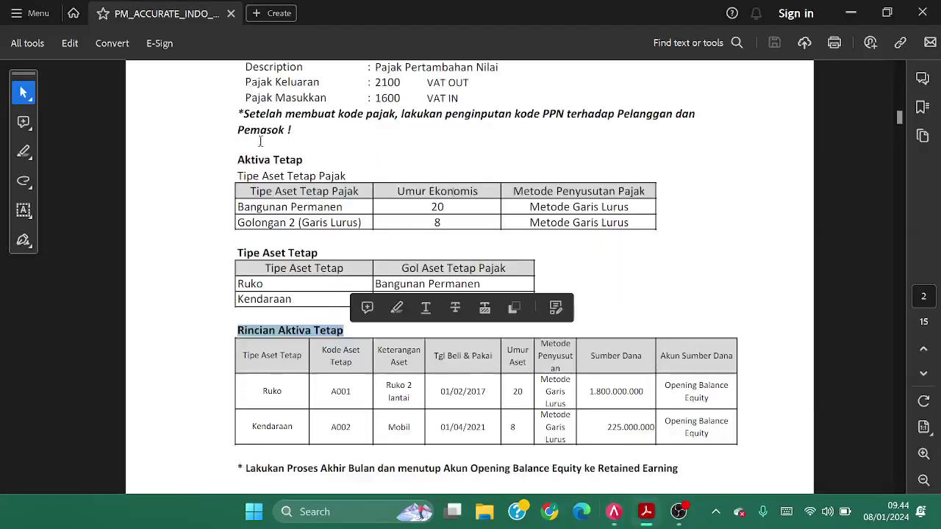
scroll(317, 405, down, 4)
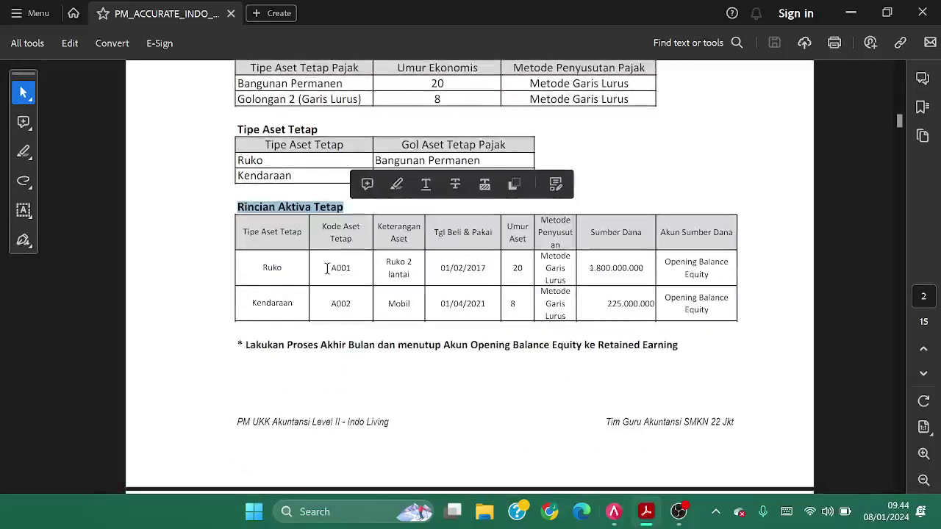
drag(327, 268, 347, 266)
click(346, 275)
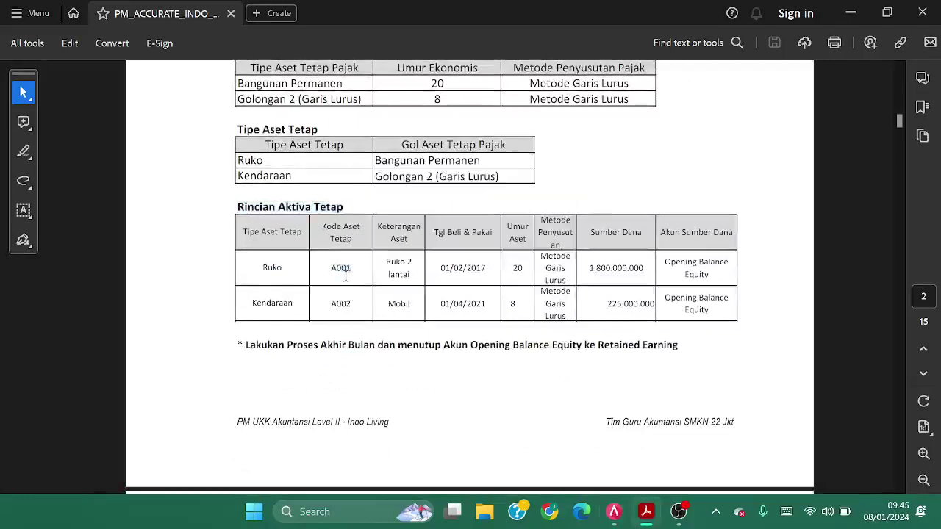
key(alt+Tab)
Enter asset code A001 with asset type RUKO
key(Down)
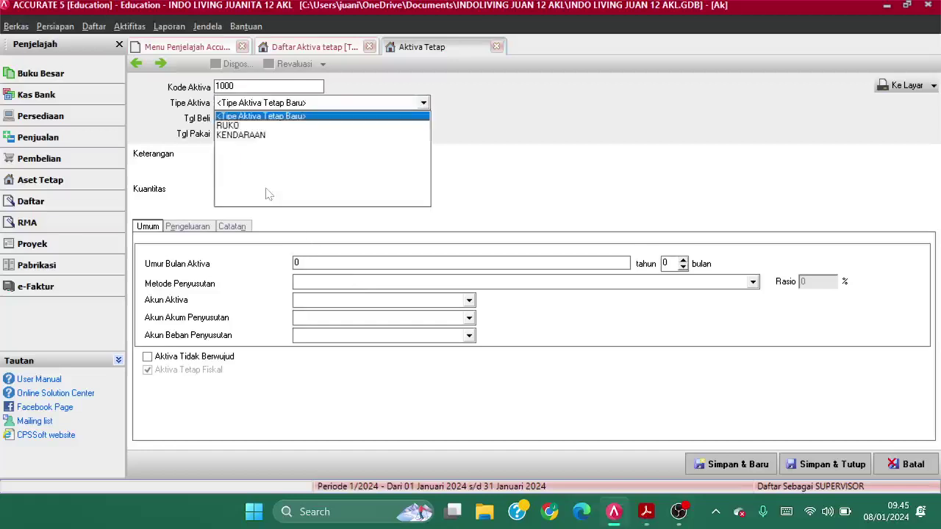
key(Escape)
key(shift+Tab)
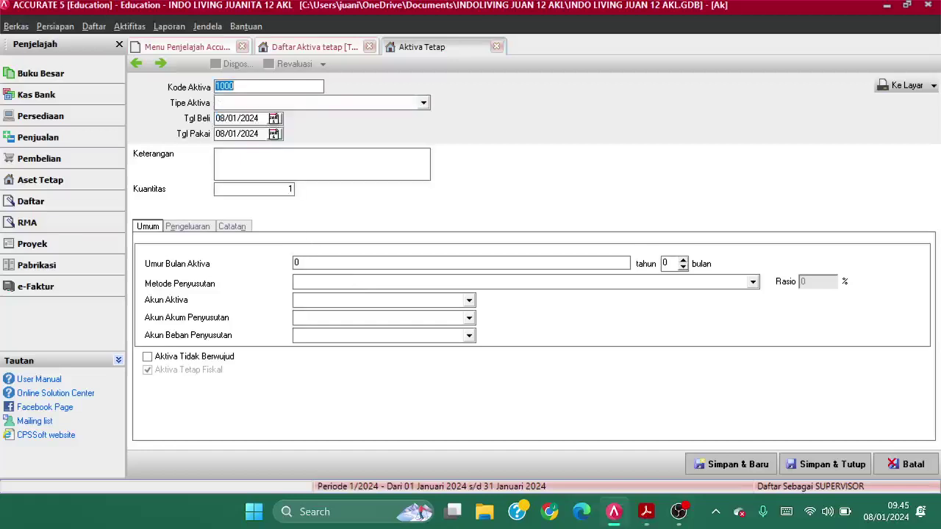
text(A001)
key(Tab)
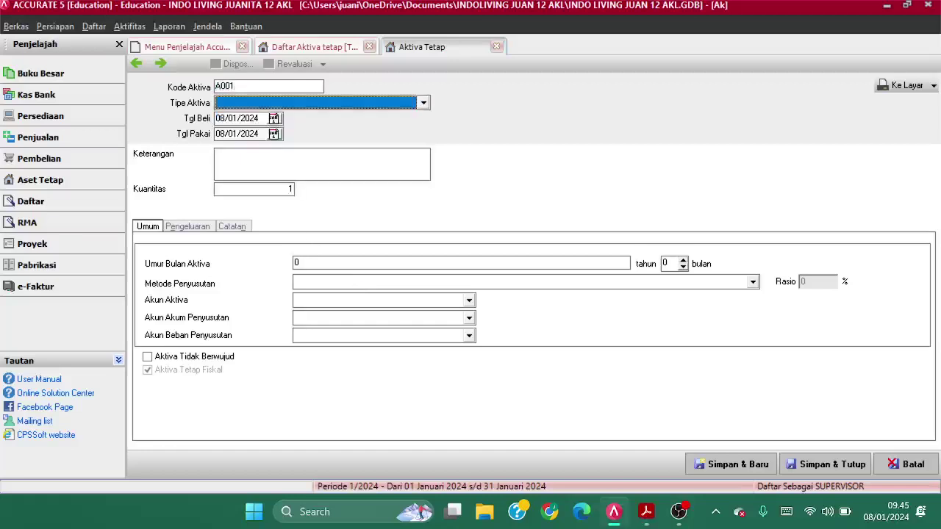
key(alt+Tab)
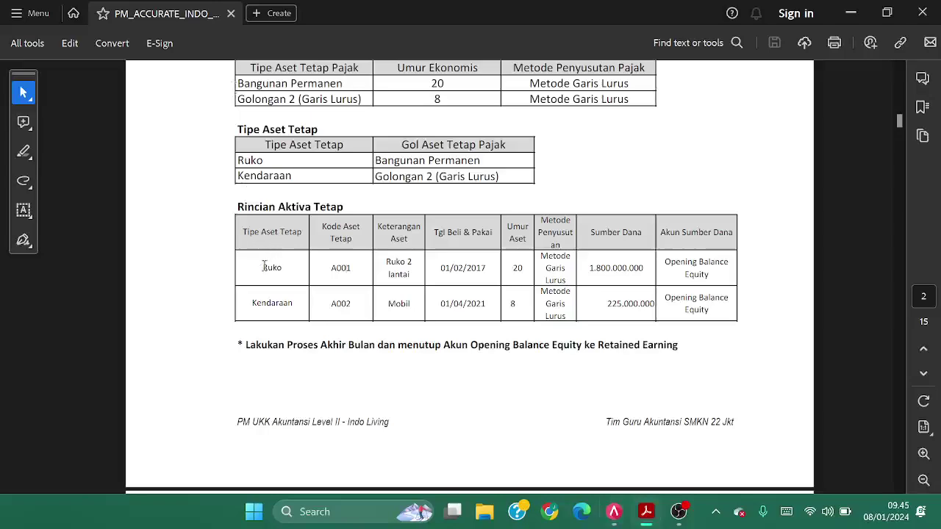
key(alt+Tab)
key(Down)
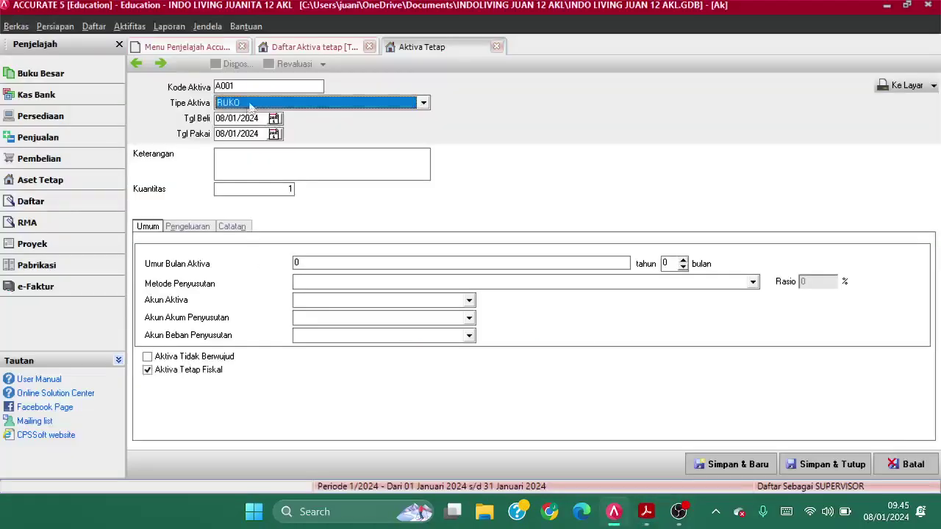
Set both the purchase date and usage date to 01/02/2017
key(alt+Tab)
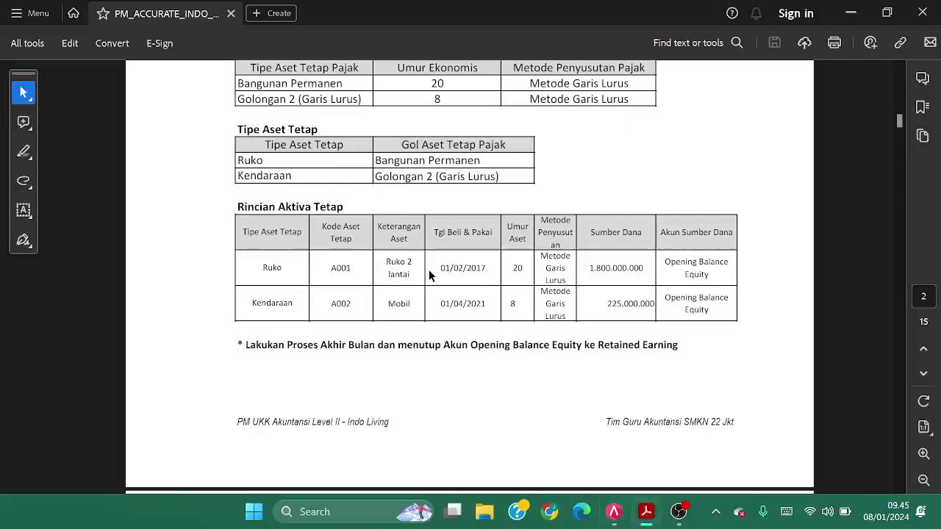
key(alt+Tab)
key(Tab)
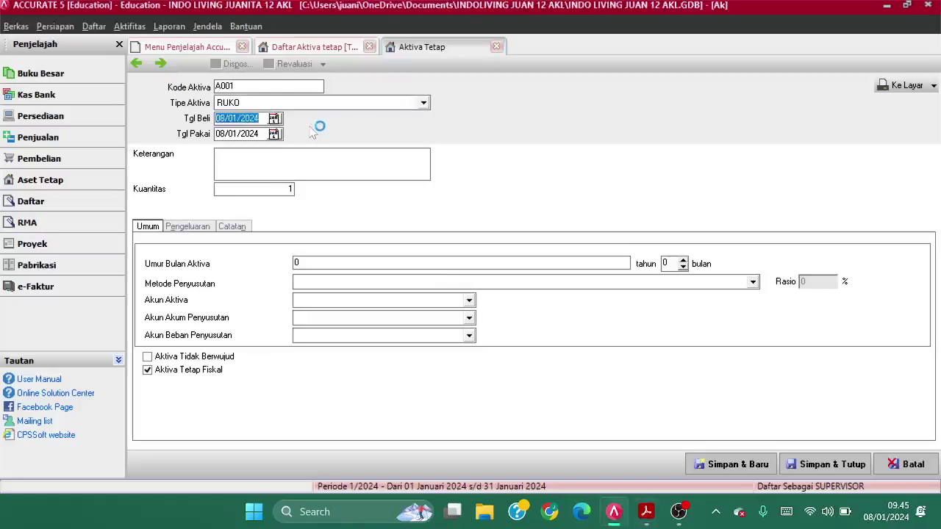
text(012)
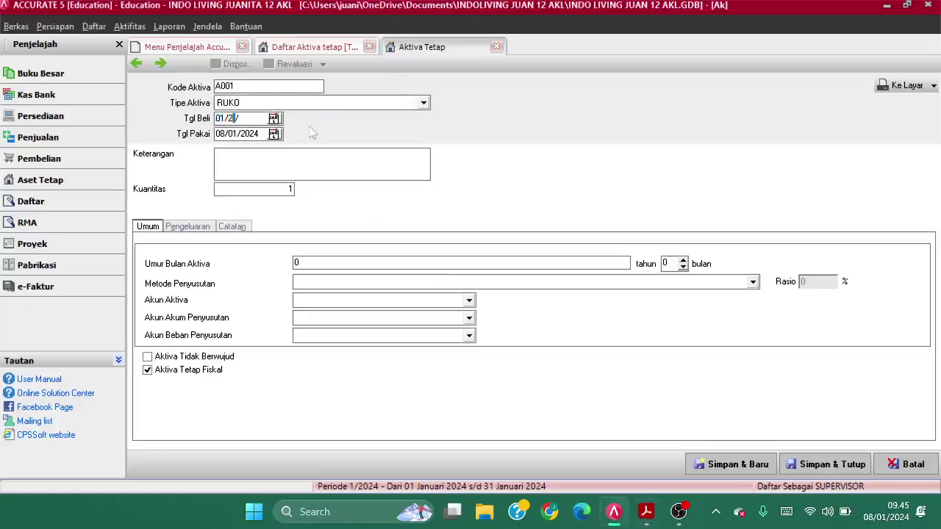
text(0217)
key(Tab)
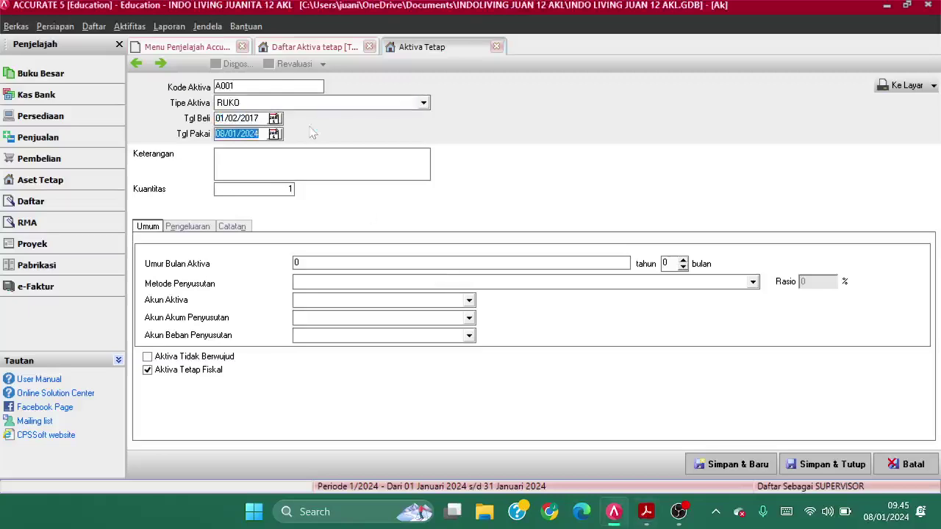
key(alt+Tab)
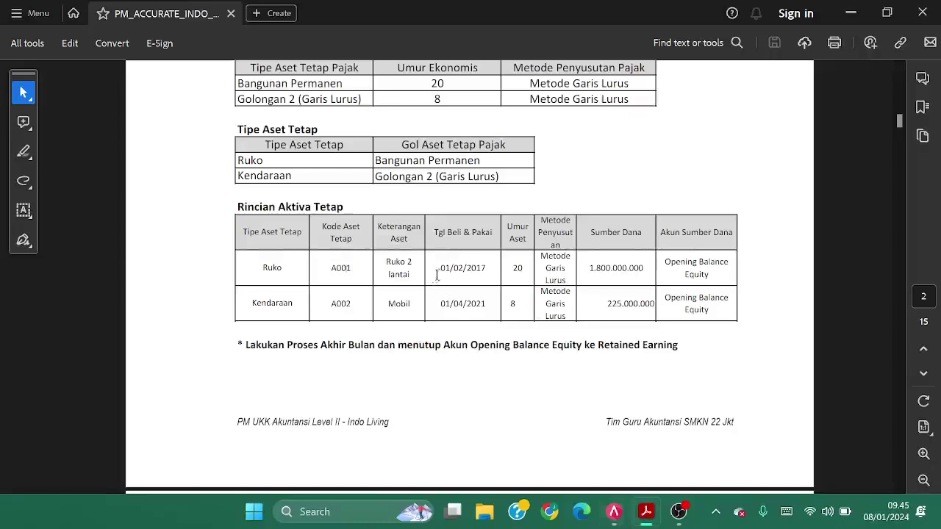
key(alt+Tab)
text(01)
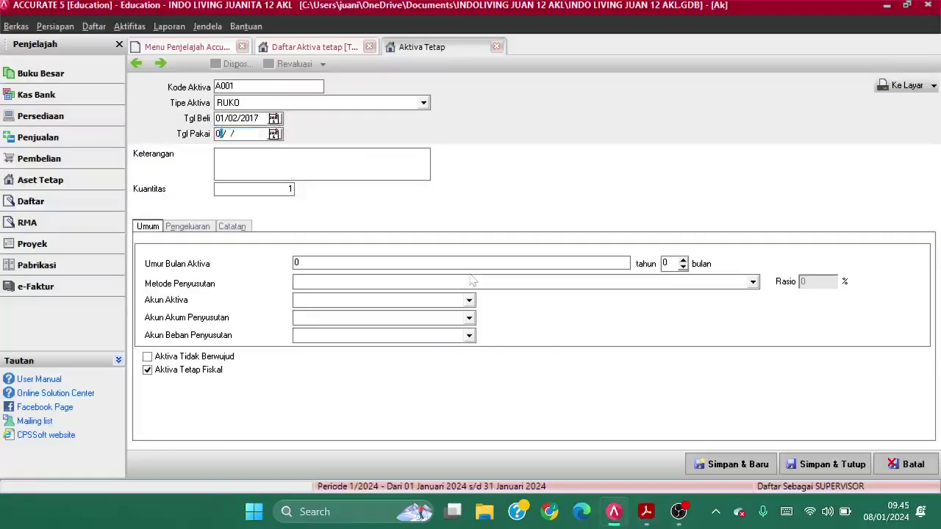
text(021017)
key(Tab)
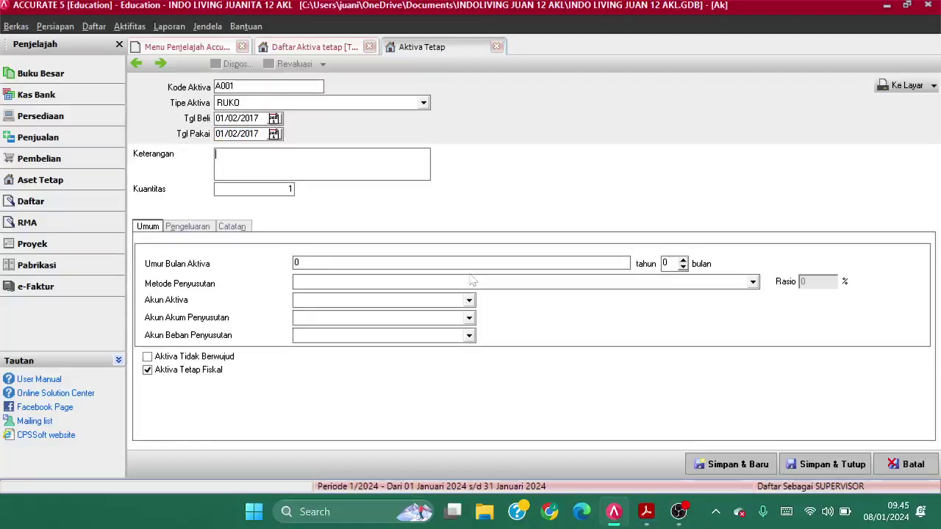
Describe the asset as RUKO 2 LANTAI with a 20-year useful life
key(alt+Tab)
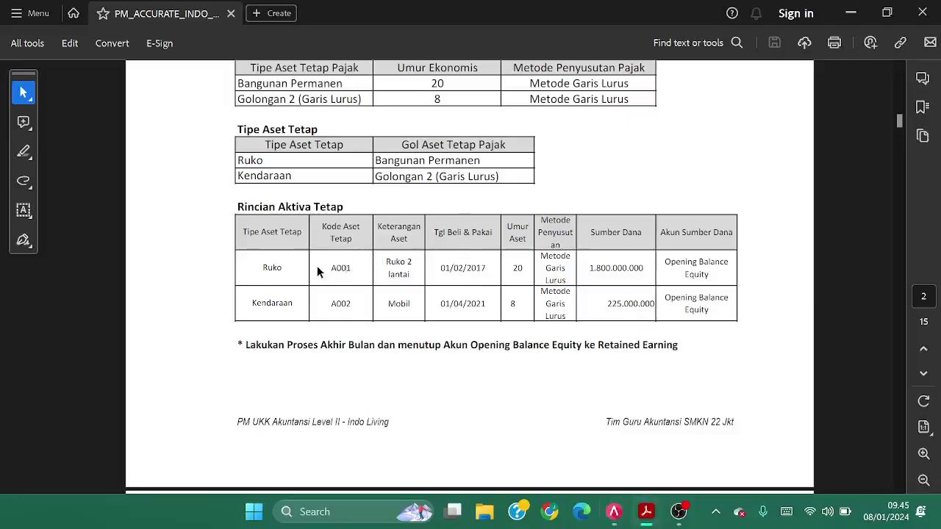
drag(361, 267, 380, 272)
click(380, 272)
key(alt+Tab)
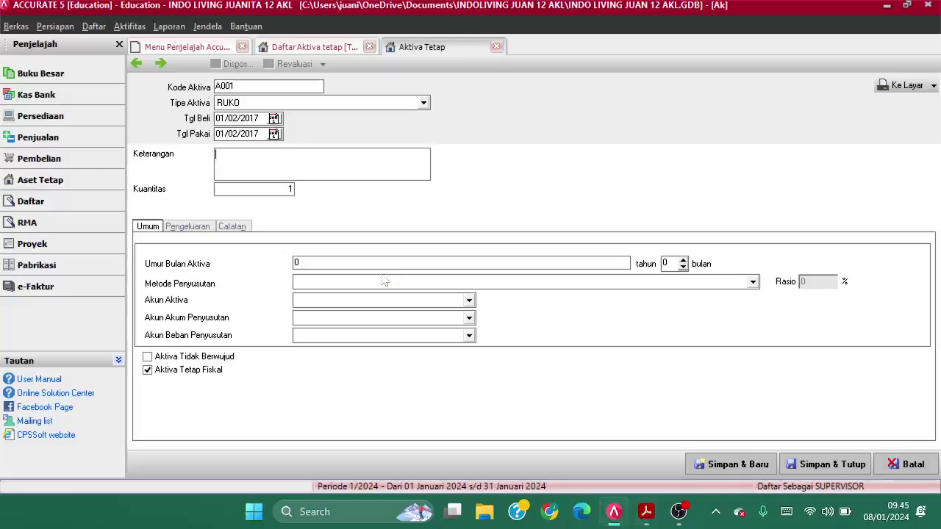
text(RUKO 2 LANTAI)
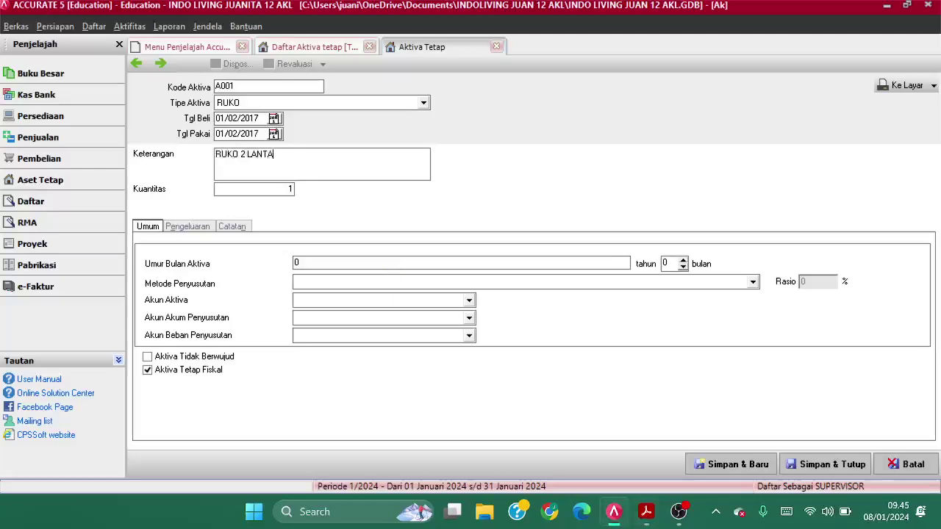
key(Tab)
key(alt+Tab)
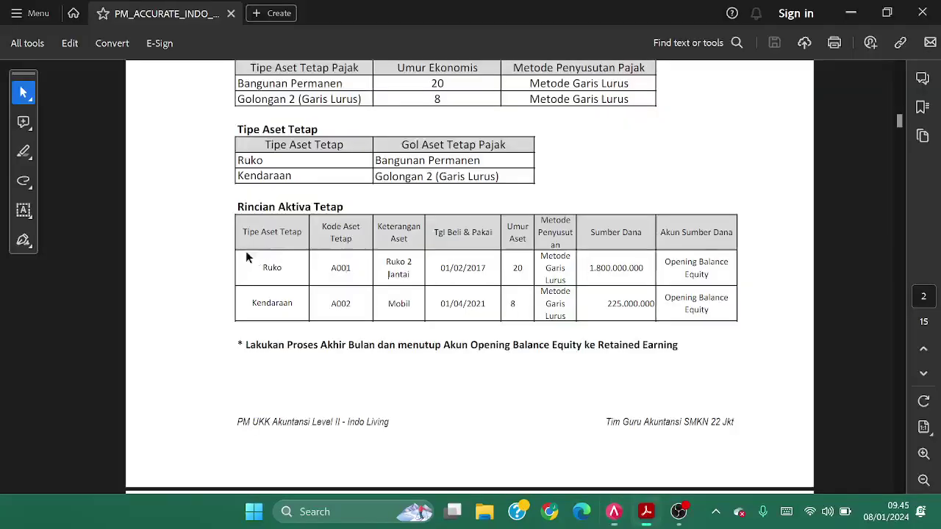
key(alt+Tab)
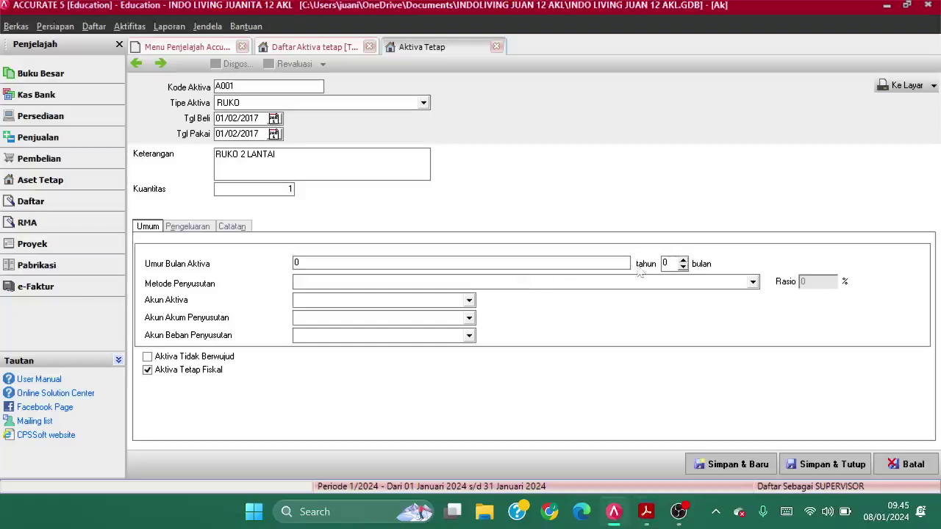
text(20)
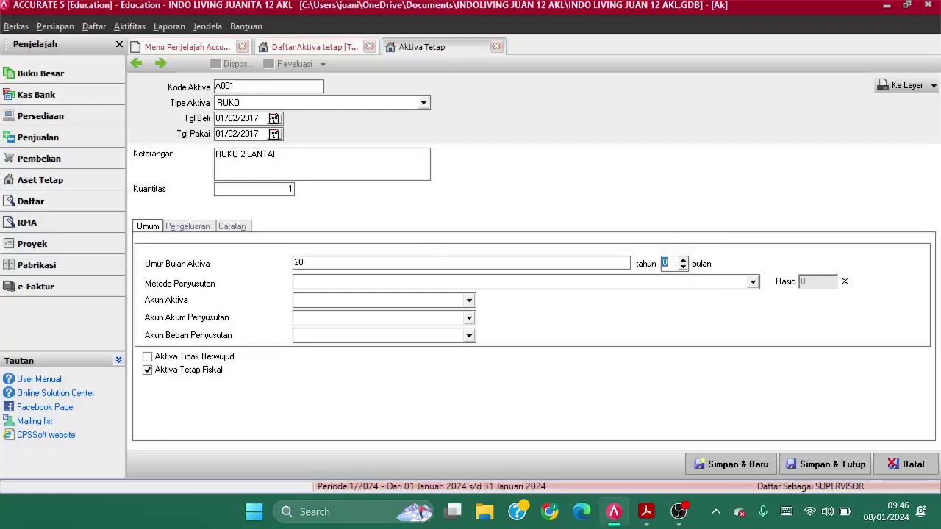
Set the depreciation method to Garis Lurus (straight-line)
click(365, 281)
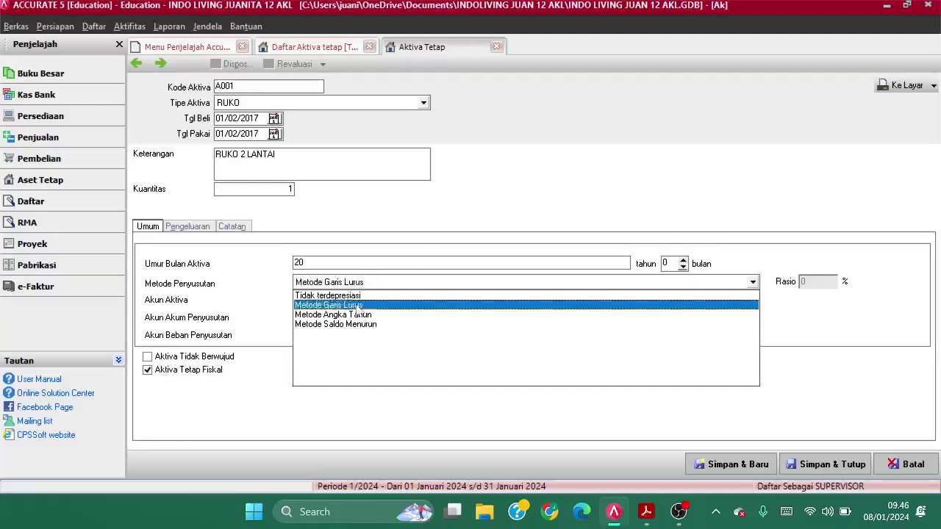
click(358, 308)
key(alt+Tab)
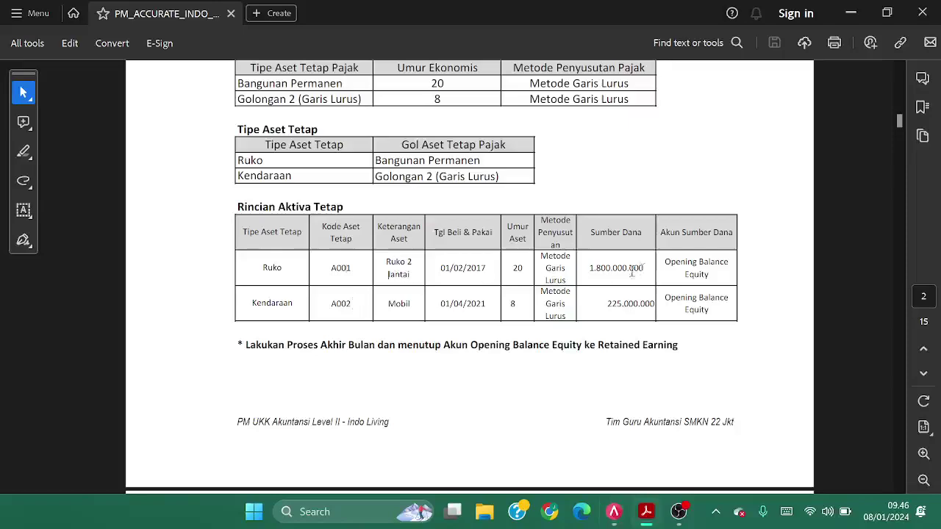
key(alt+Tab)
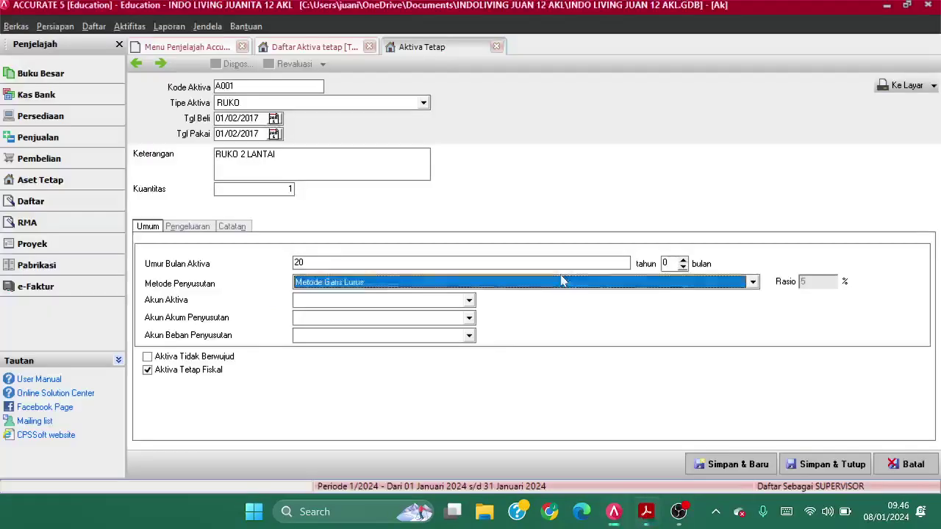
Assign Building, Accumulated Depreciation of Building and Depreciation Expense of Building accounts
click(405, 301)
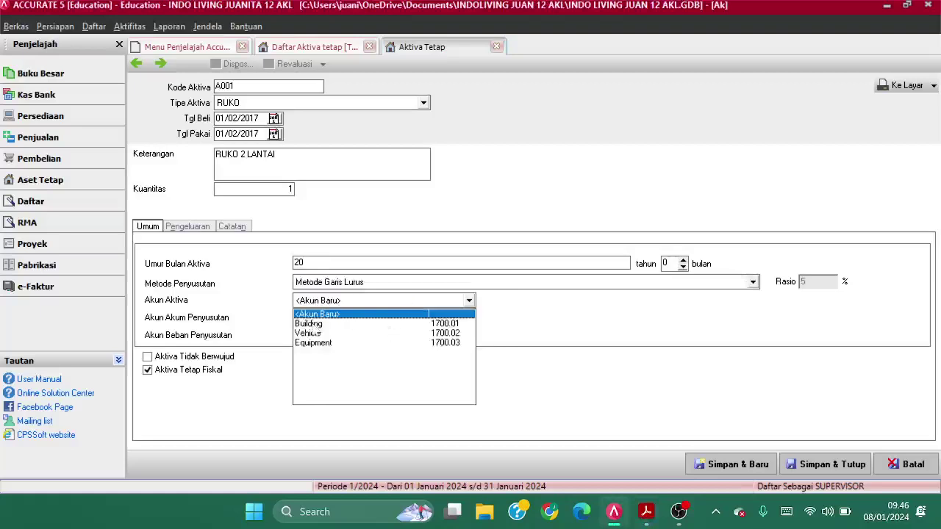
click(316, 324)
click(324, 317)
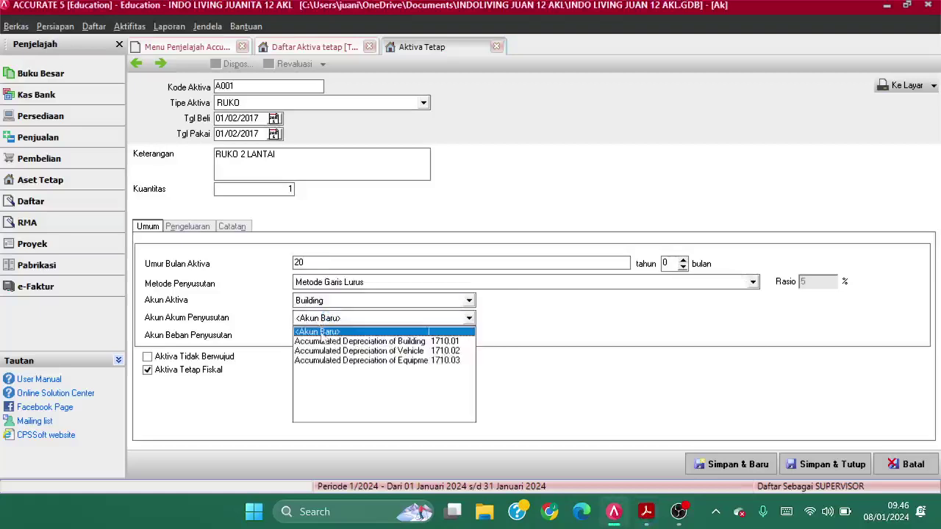
click(321, 343)
click(321, 338)
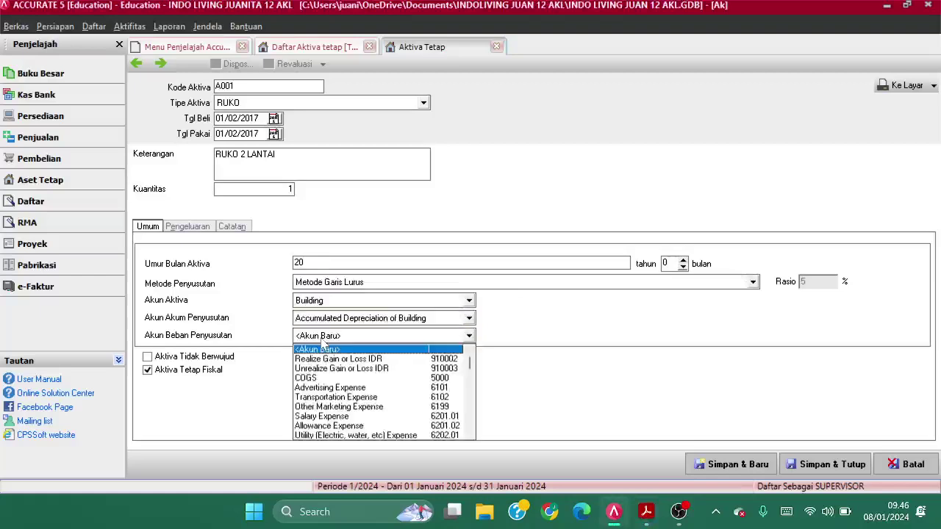
text(D)
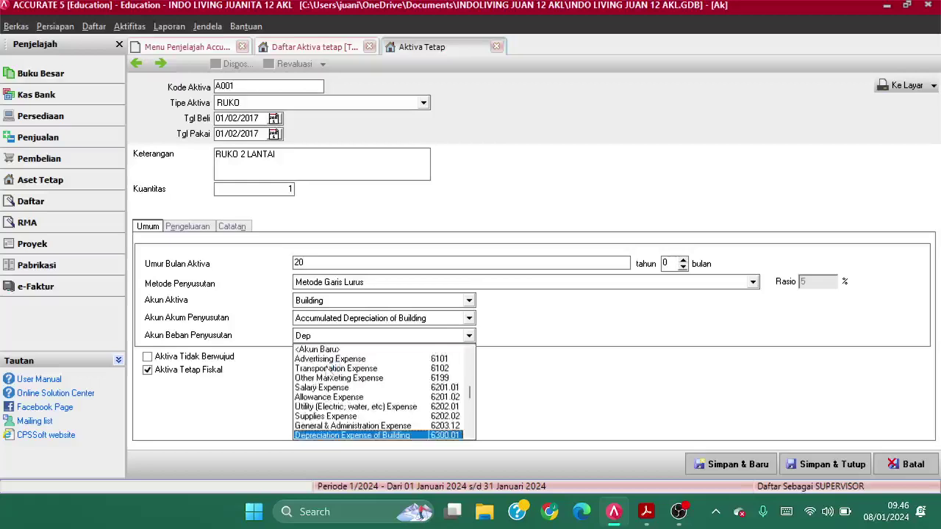
text(ep)
key(Down)
key(Up)
key(Return)
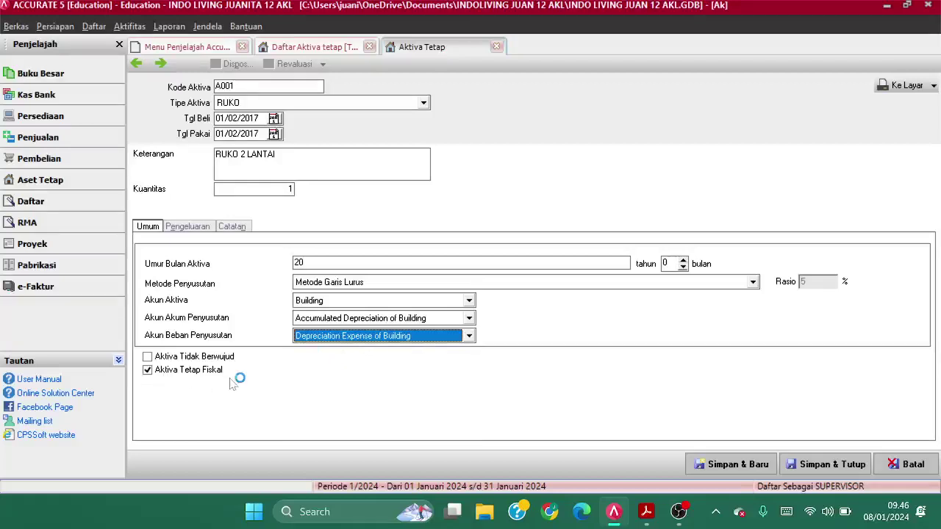
On the expense entries, choose OPENING BALANCE EQUITY as the funding account
click(167, 229)
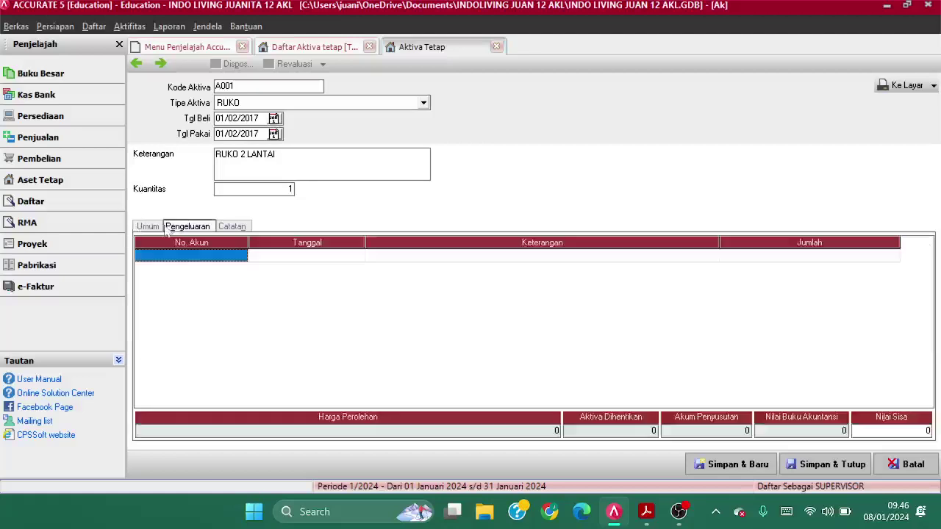
key(alt+Tab)
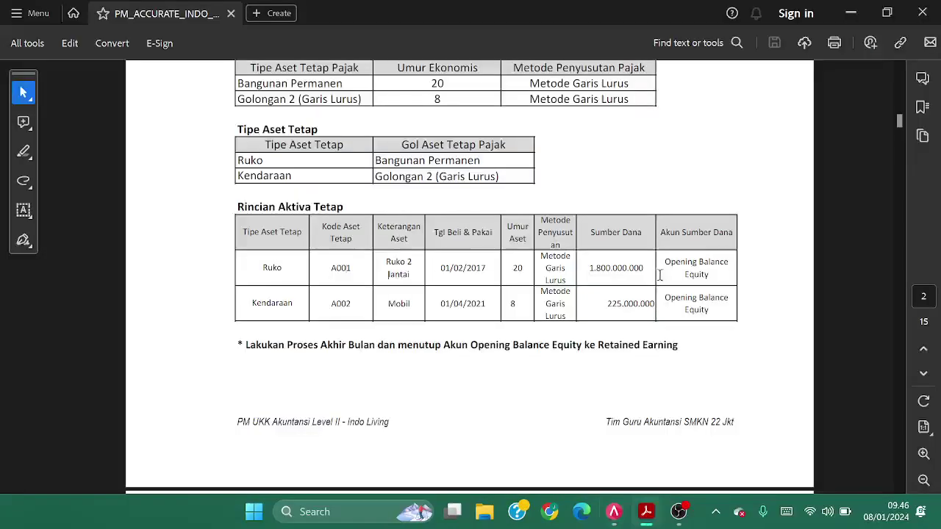
drag(661, 266, 713, 275)
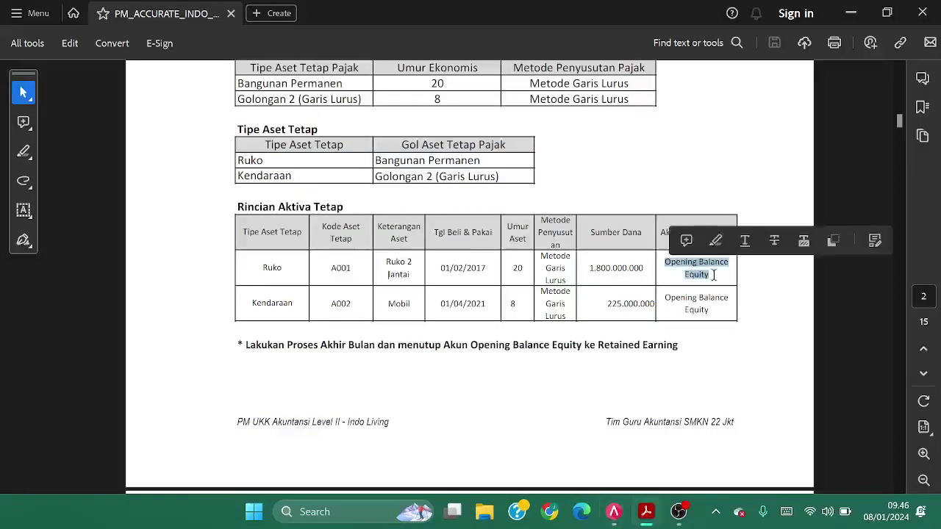
key(ctrl+c)
key(alt+Tab)
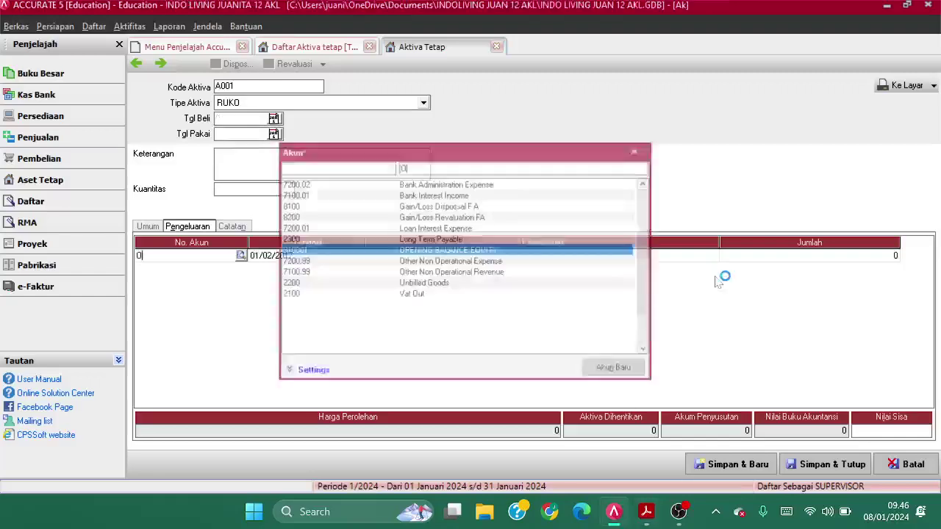
key(ctrl+v)
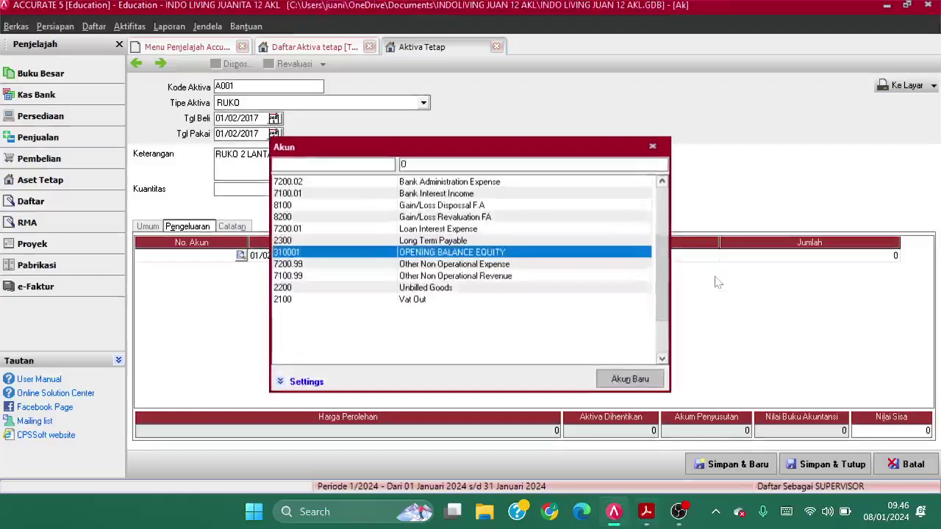
double_click(483, 252)
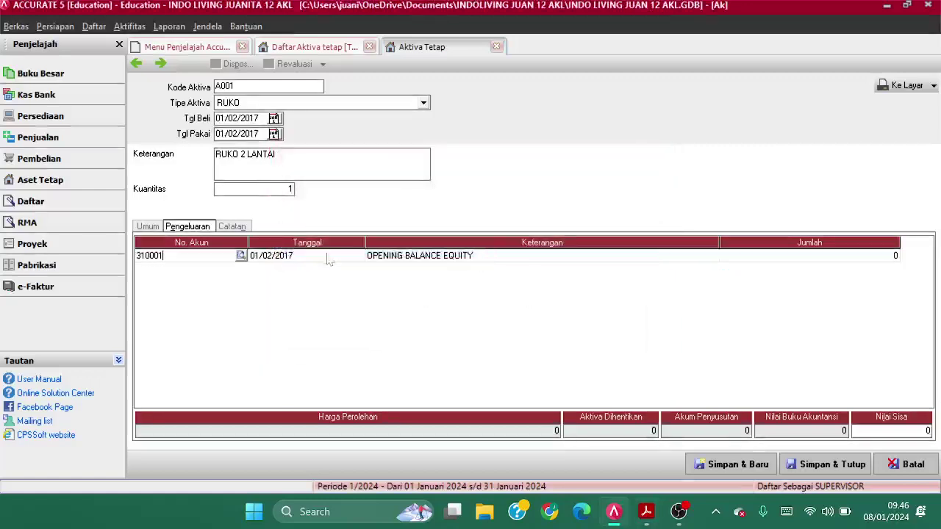
Enter the 1.800.000.000 amount and remove the empty second expense row
click(871, 256)
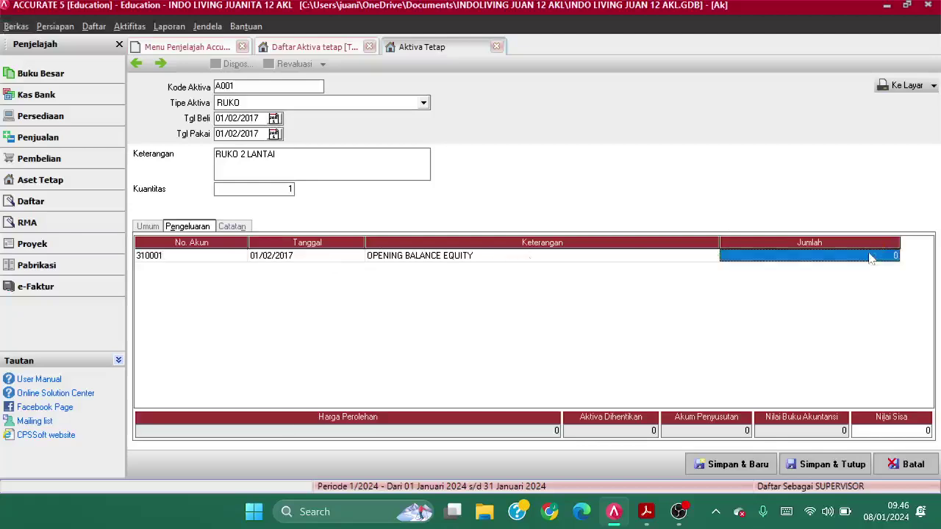
key(alt+Tab)
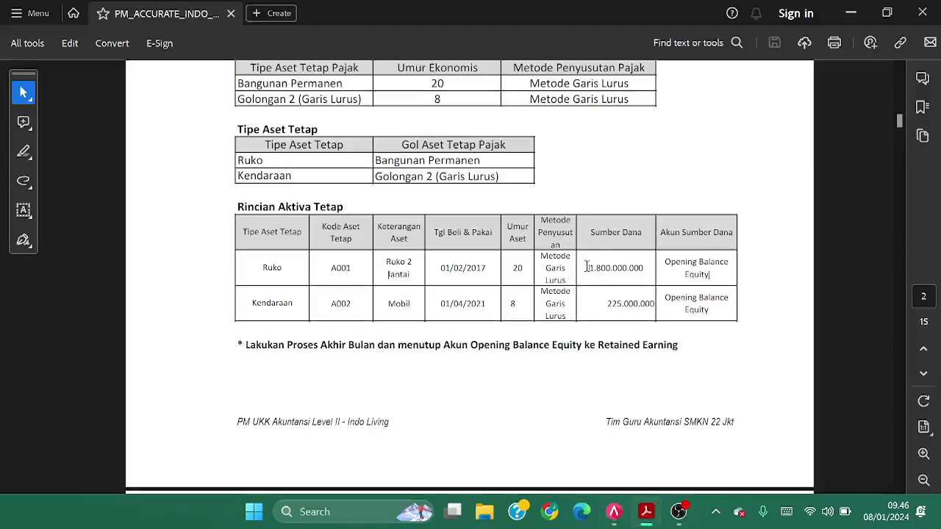
drag(587, 268, 644, 269)
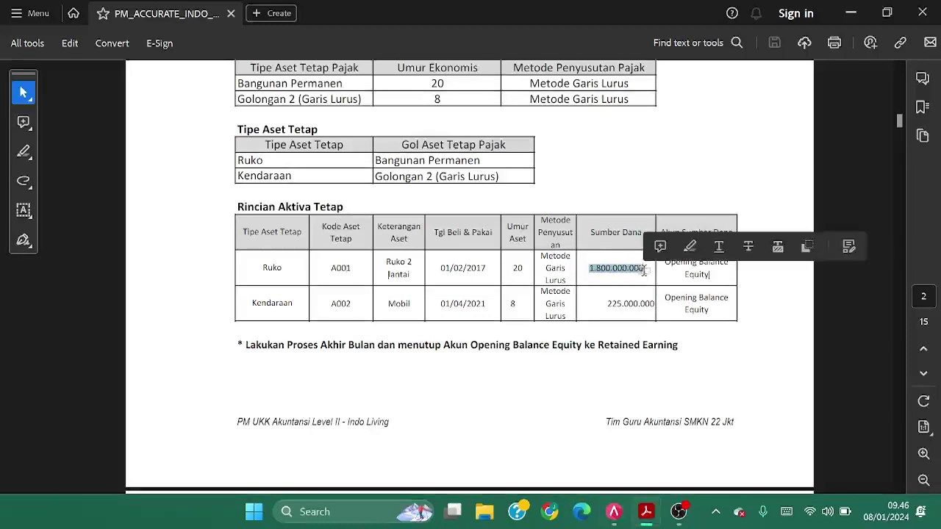
key(alt+Tab)
text(1.80)
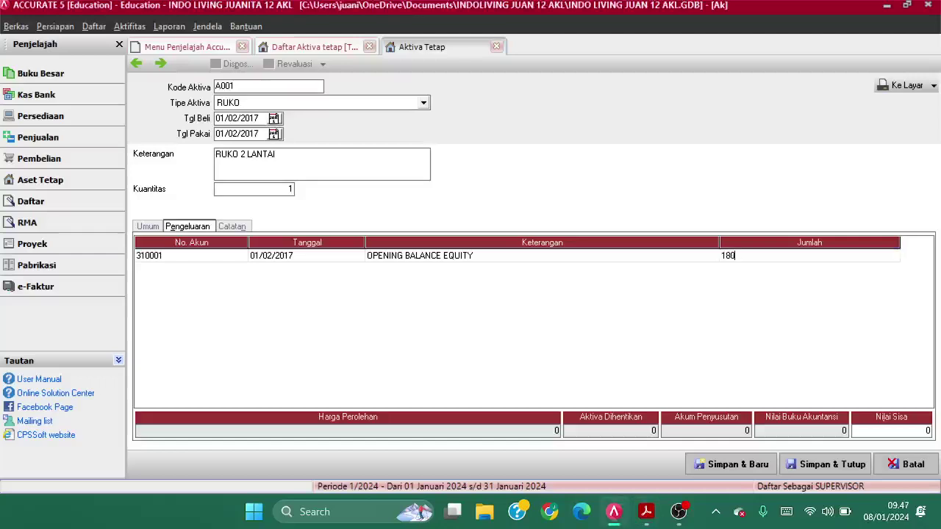
text(0.000.000)
key(Return)
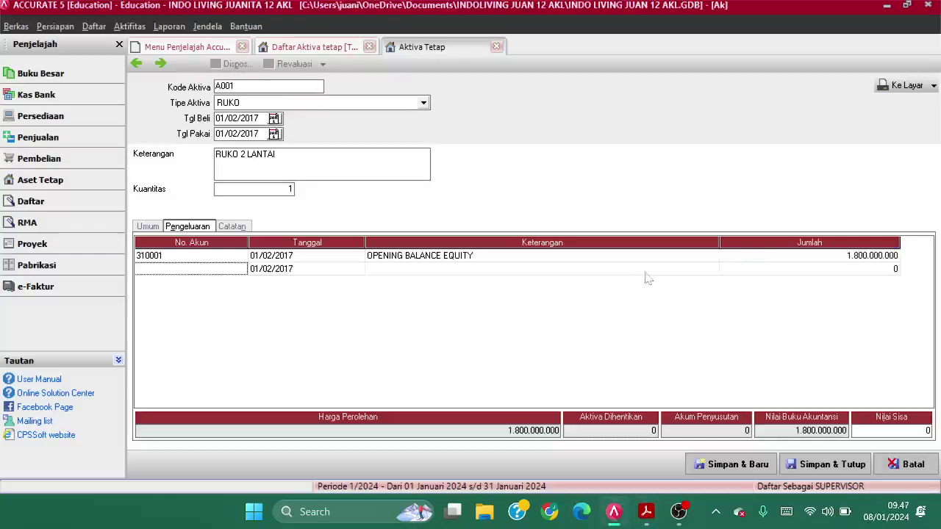
text(`)
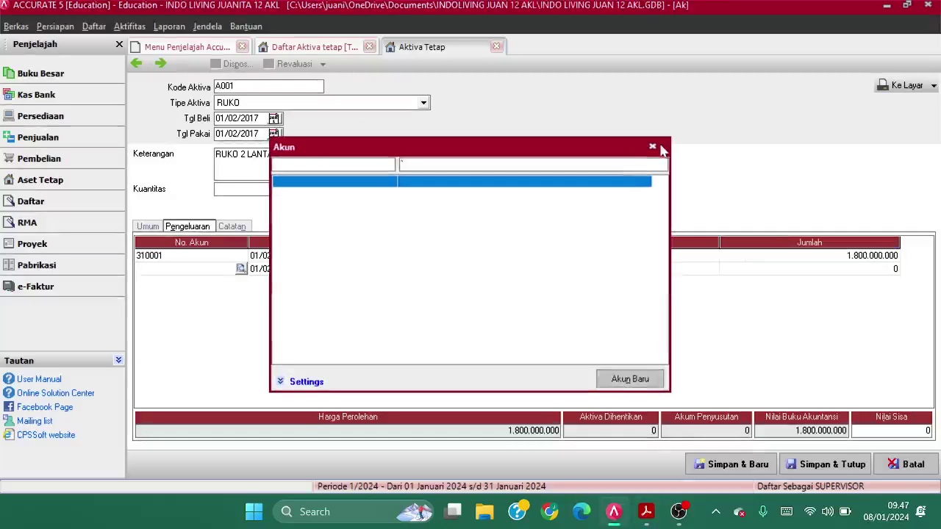
click(652, 146)
key(Up)
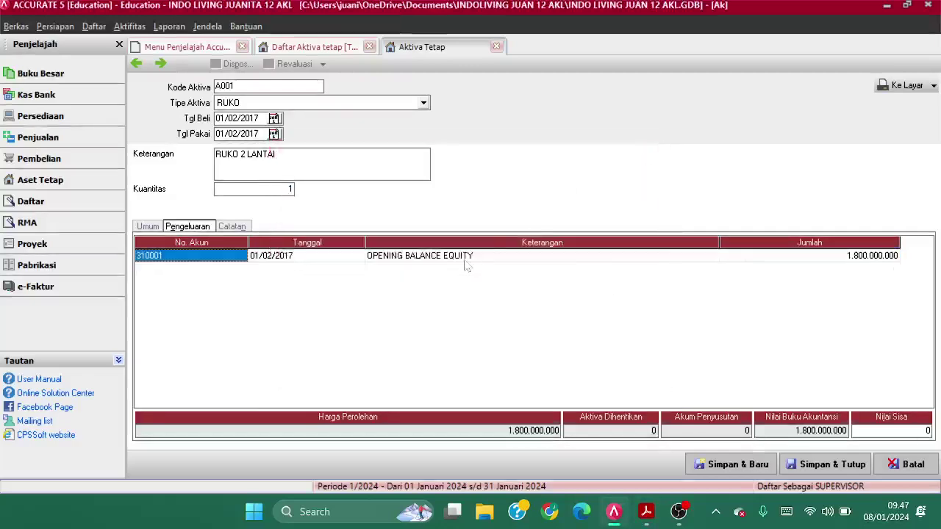
Set the asset's residual value to 0
key(alt+Tab)
click(491, 301)
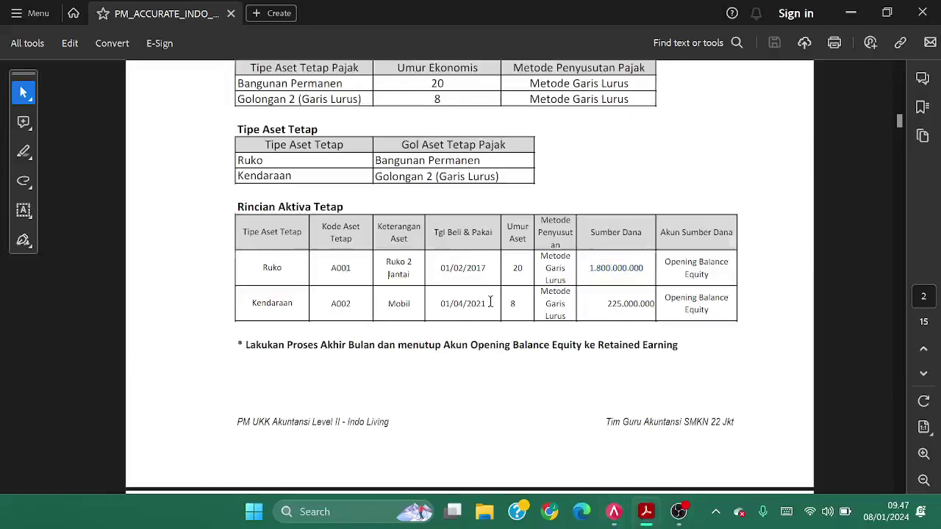
scroll(490, 301, down, 5)
scroll(490, 301, up, 5)
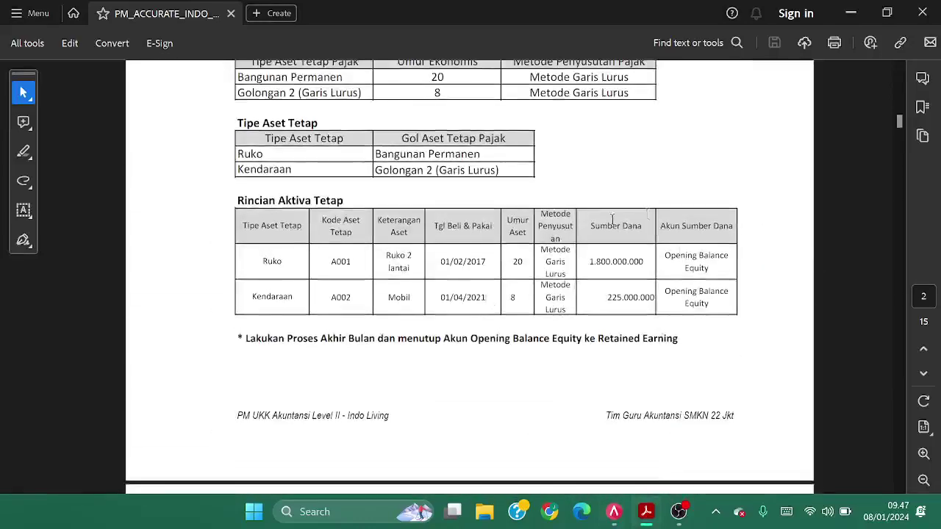
key(alt+Tab)
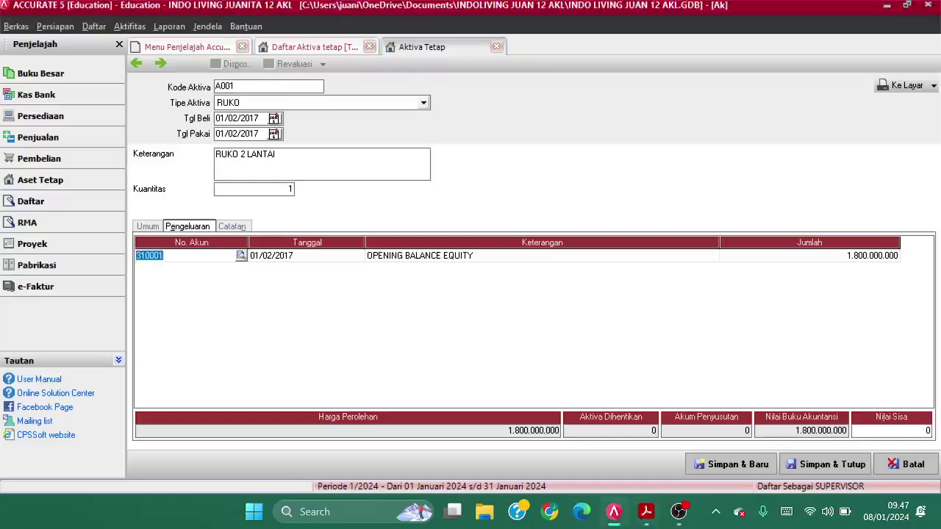
click(890, 431)
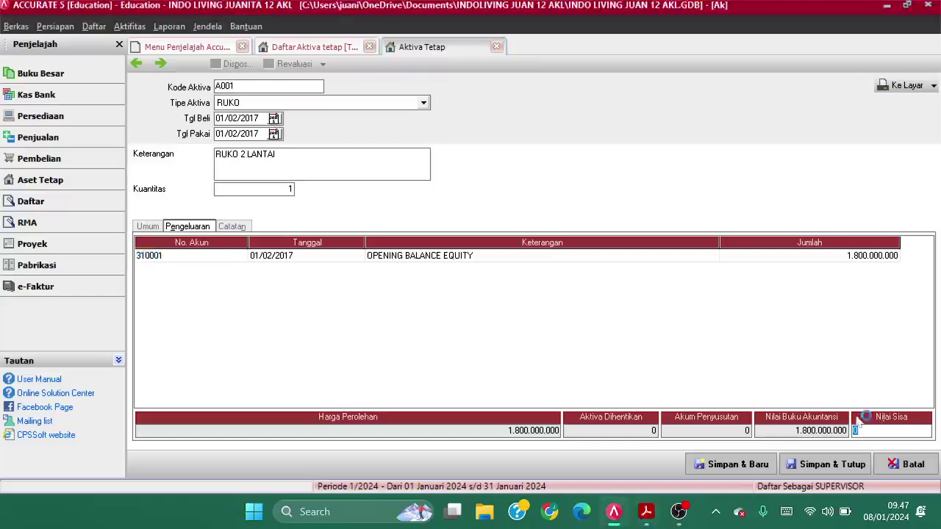
click(865, 337)
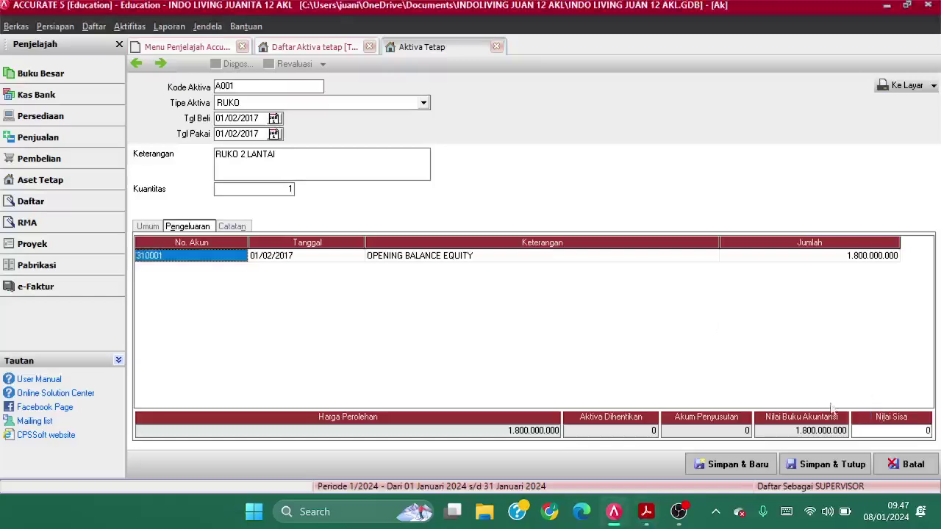
Save A001 with Simpan & Baru and set the new asset's type to KENDARAAN
click(766, 464)
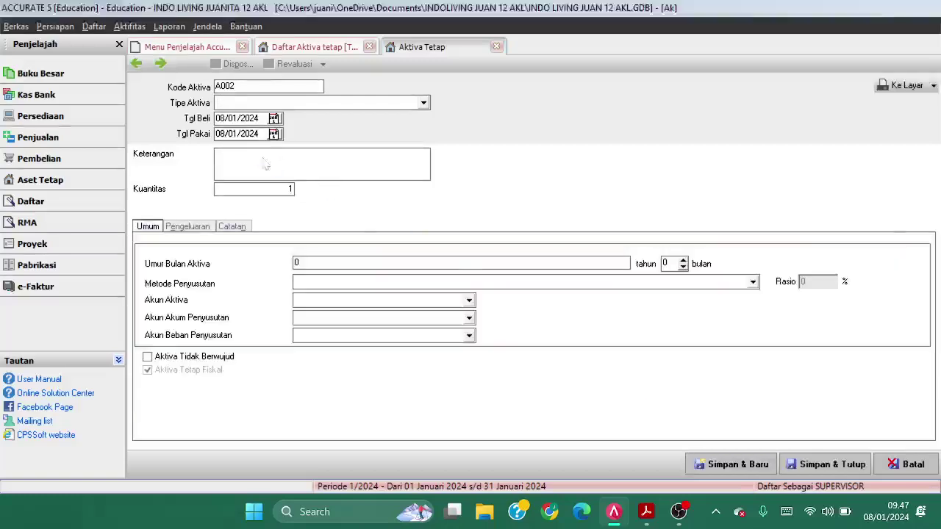
key(alt+Tab)
key(alt+Tab)
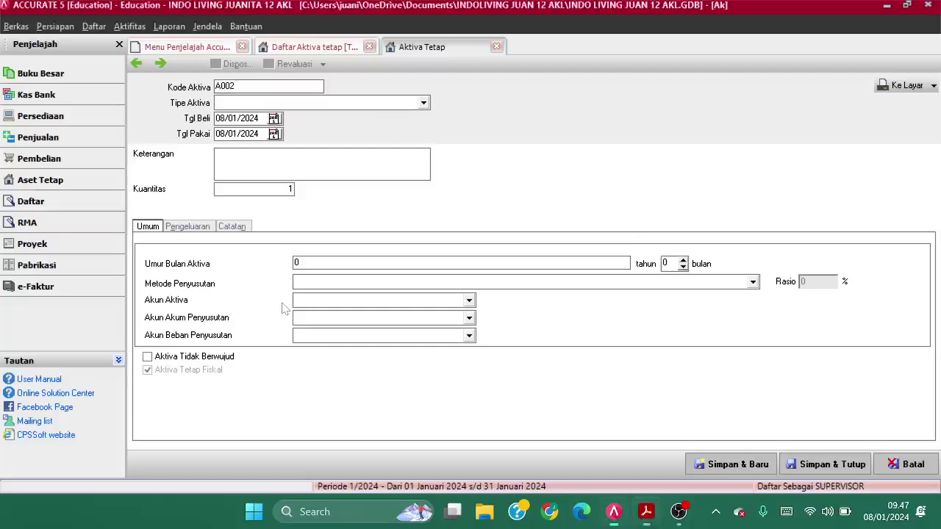
click(256, 104)
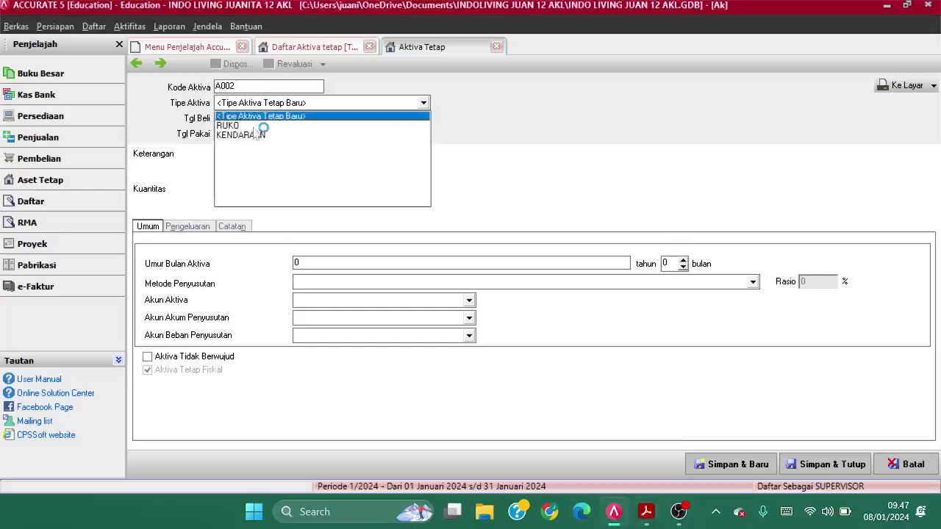
click(258, 135)
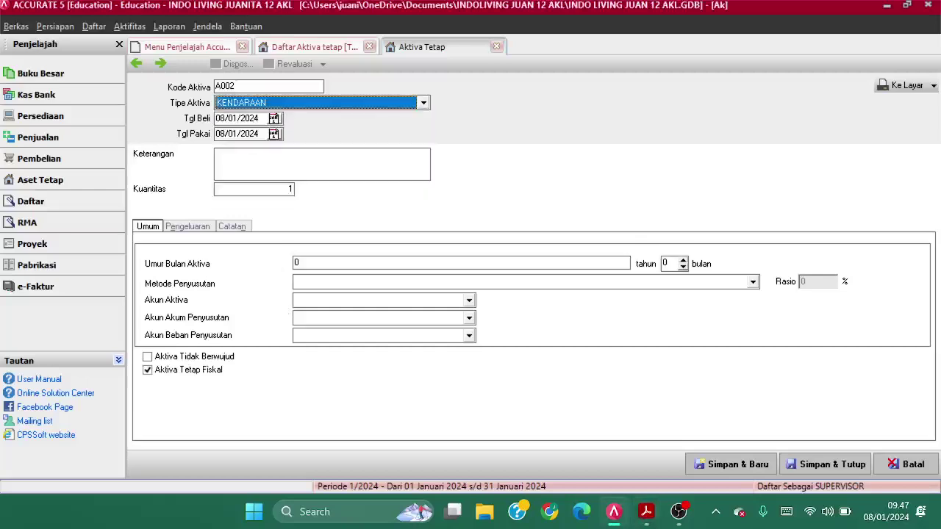
Set both the purchase and in-service dates to 01/04/2021
key(Tab)
key(alt+Tab)
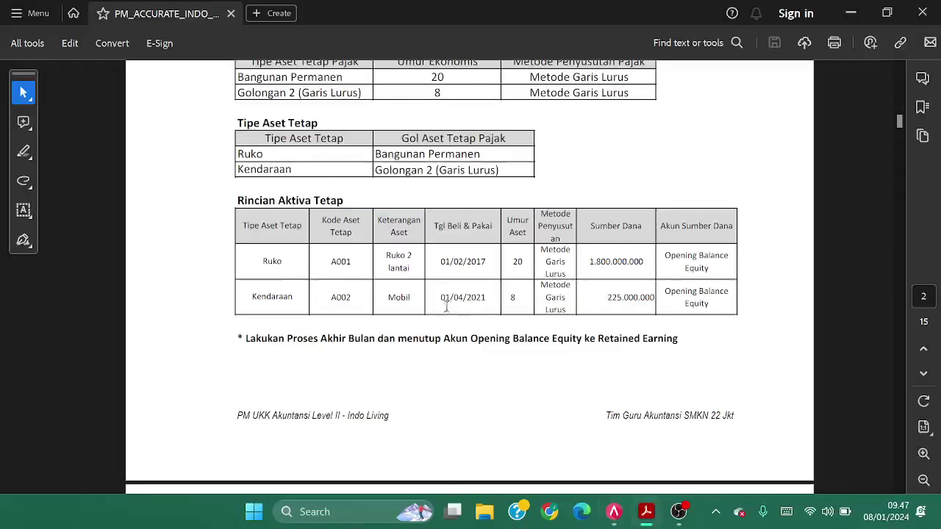
key(alt+Tab)
text(01/)
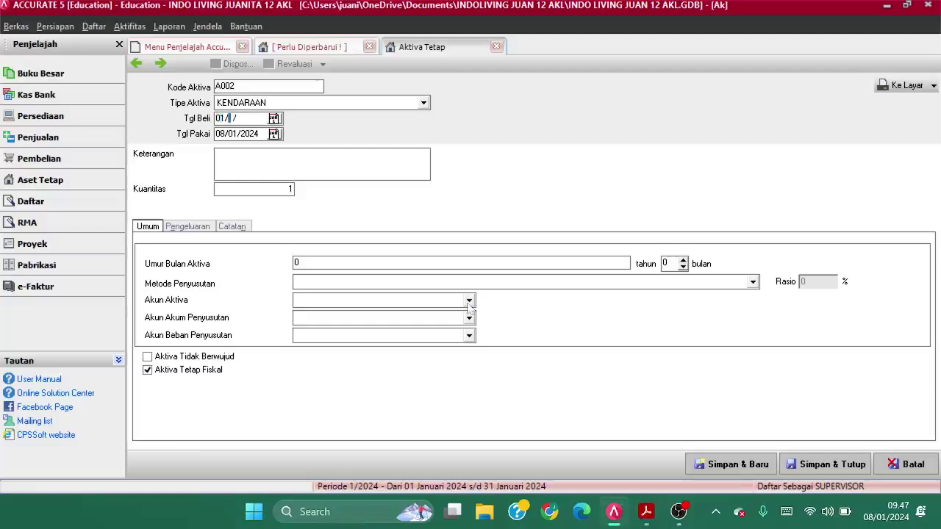
text(04/2021)
key(Tab)
text(0)
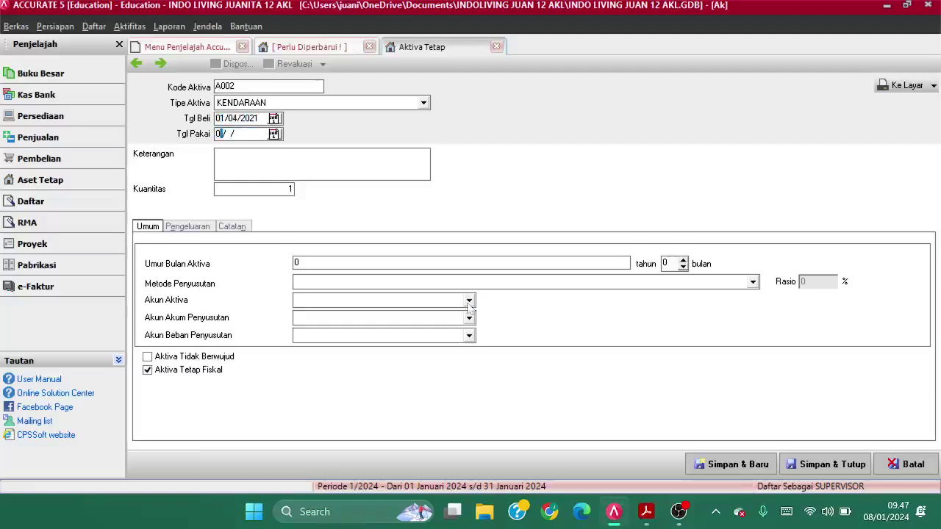
text(1042121)
key(alt+Tab)
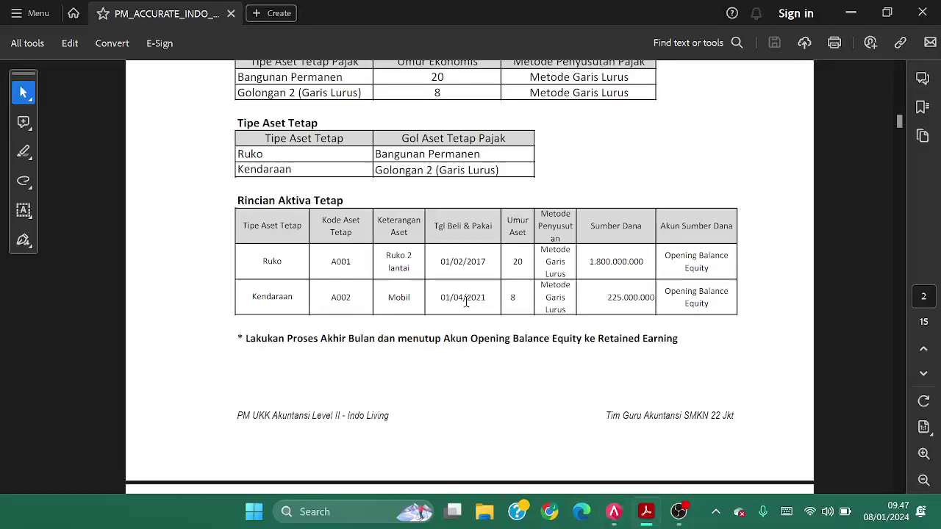
key(alt+Tab)
Describe the asset as MOBIL with an 8-year life and straight-line depreciation
key(alt+Tab)
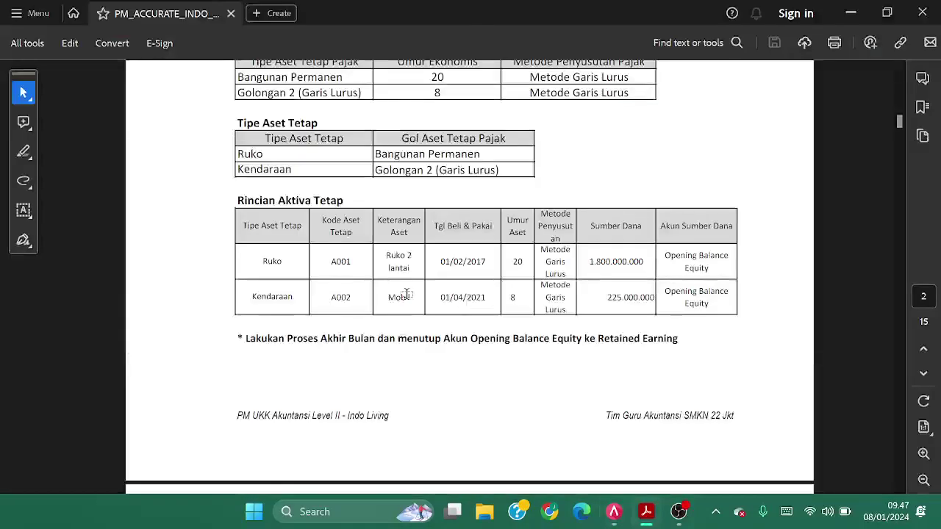
key(alt+Tab)
text(MOBIL)
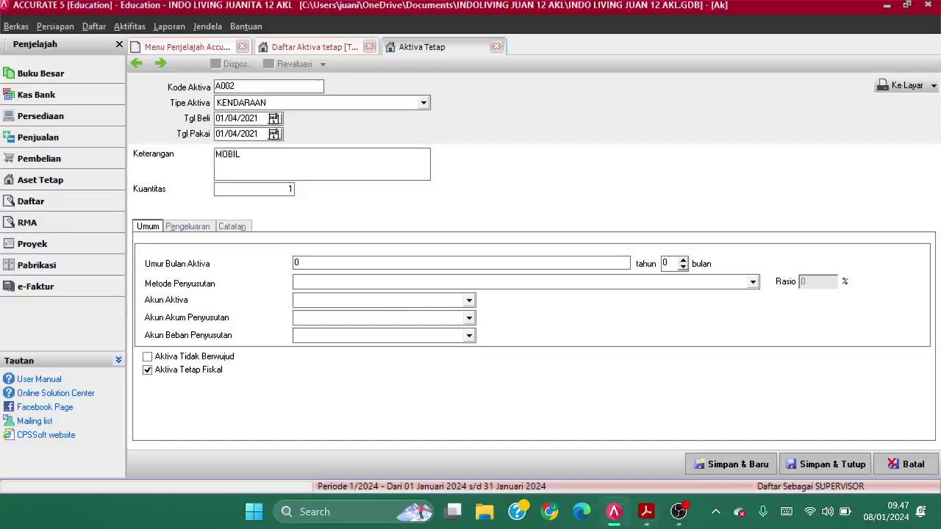
key(alt+Tab)
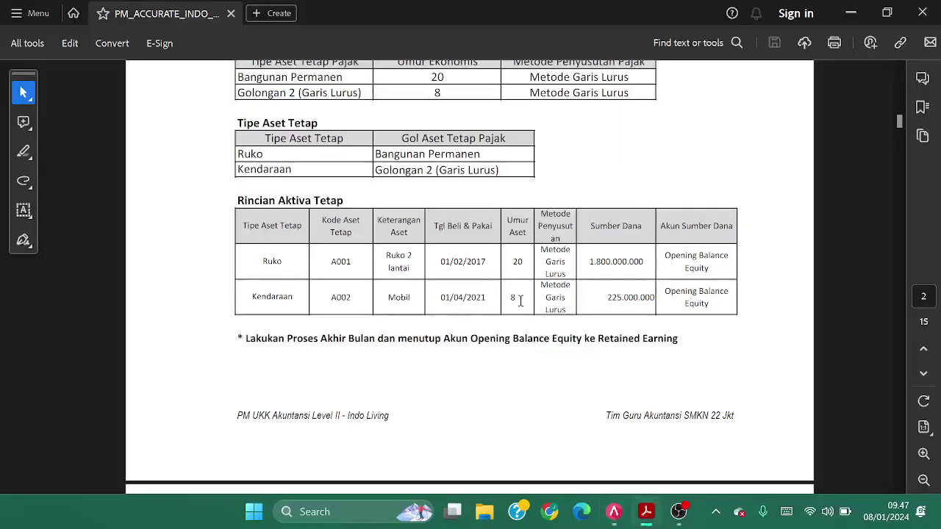
key(alt+Tab)
text(8)
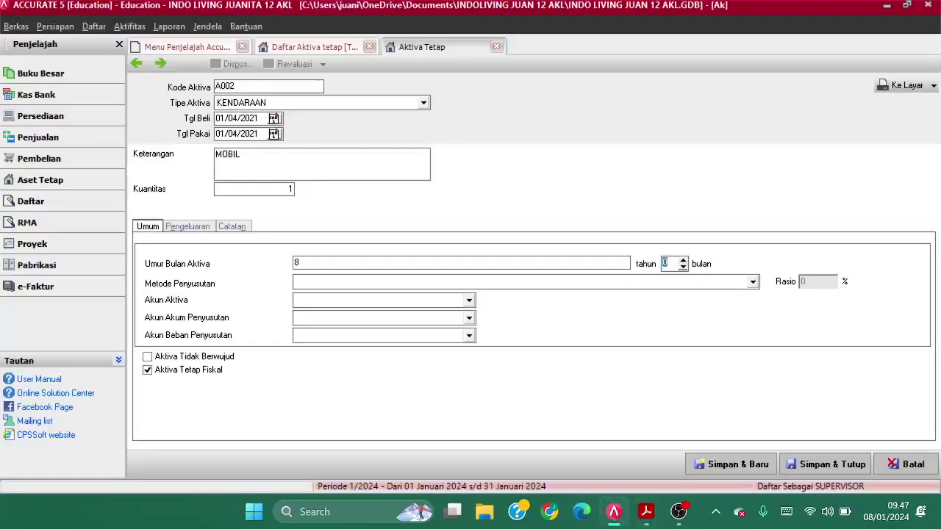
key(Tab)
key(alt+Tab)
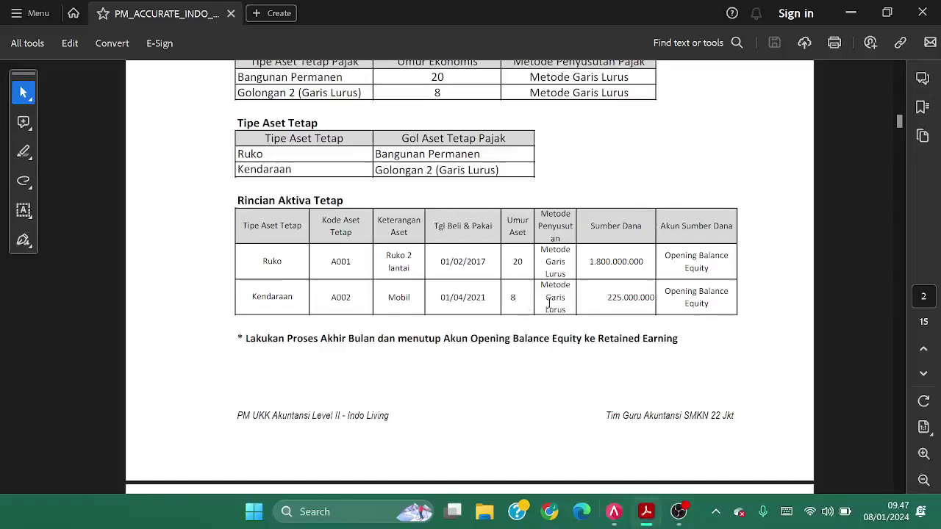
key(alt+Tab)
key(Down)
key(Tab)
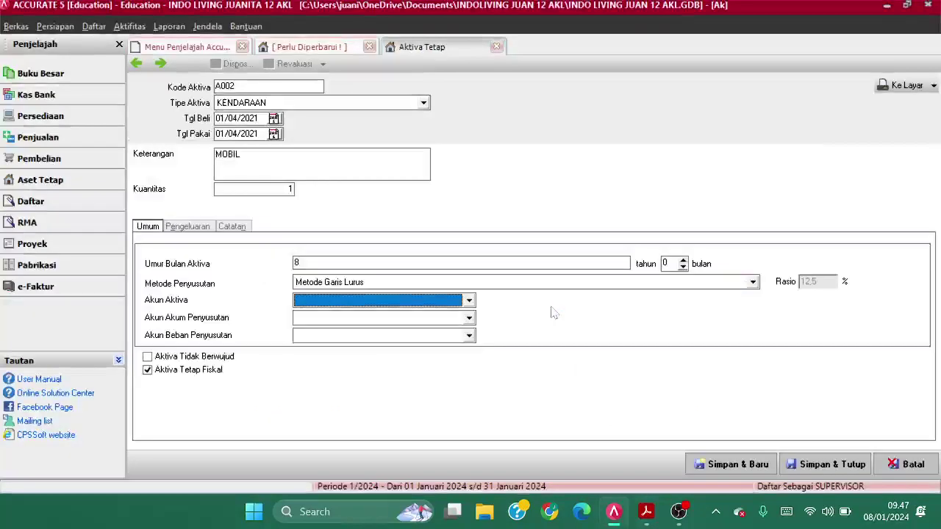
Assign Vehicle, Accumulated Depreciation of Vehicle and Depreciation Expense of Vehicle accounts
key(alt+Tab)
key(alt+Tab)
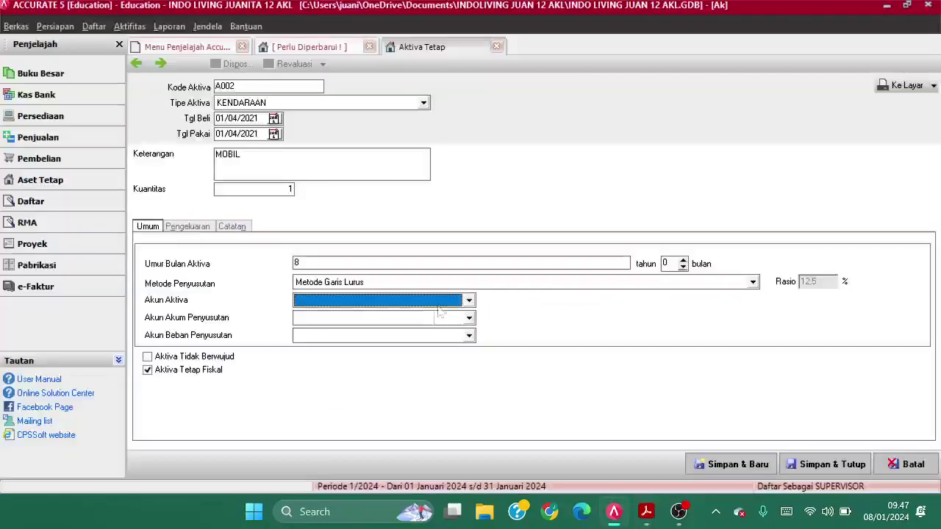
click(441, 306)
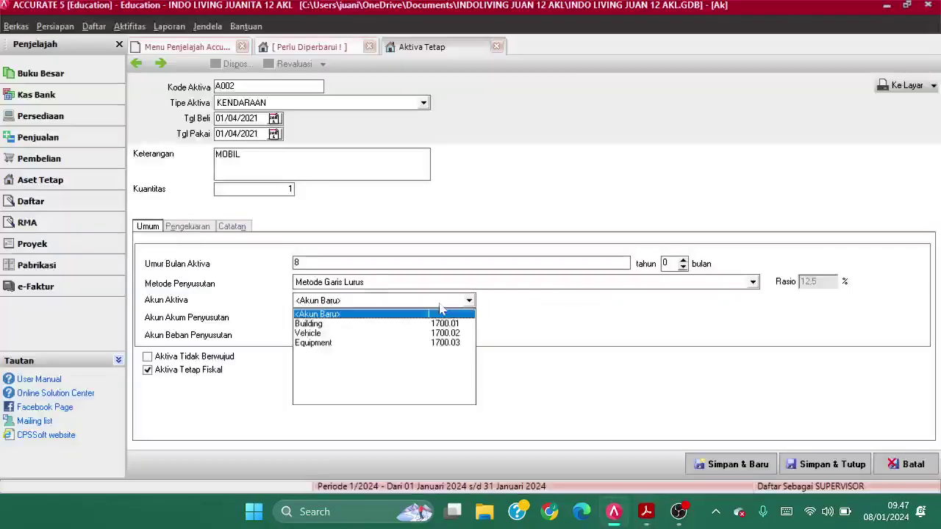
click(366, 335)
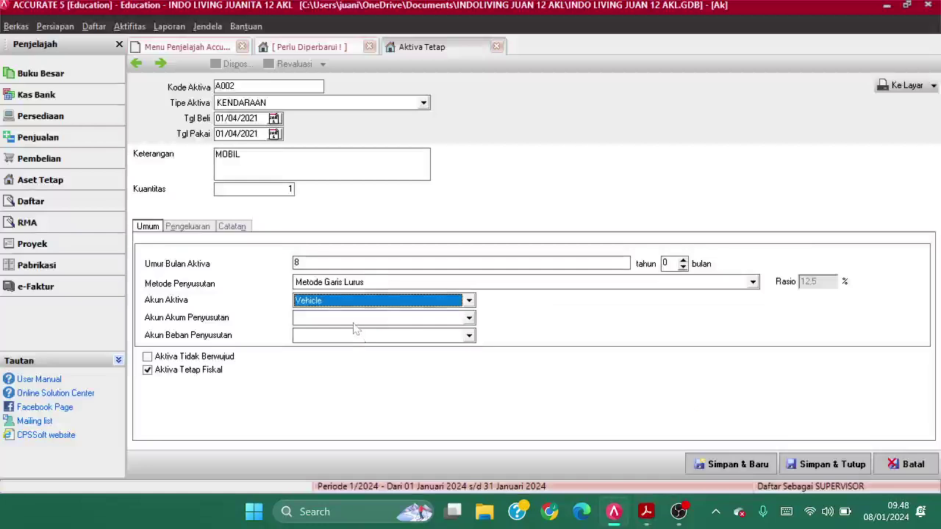
click(355, 321)
click(356, 351)
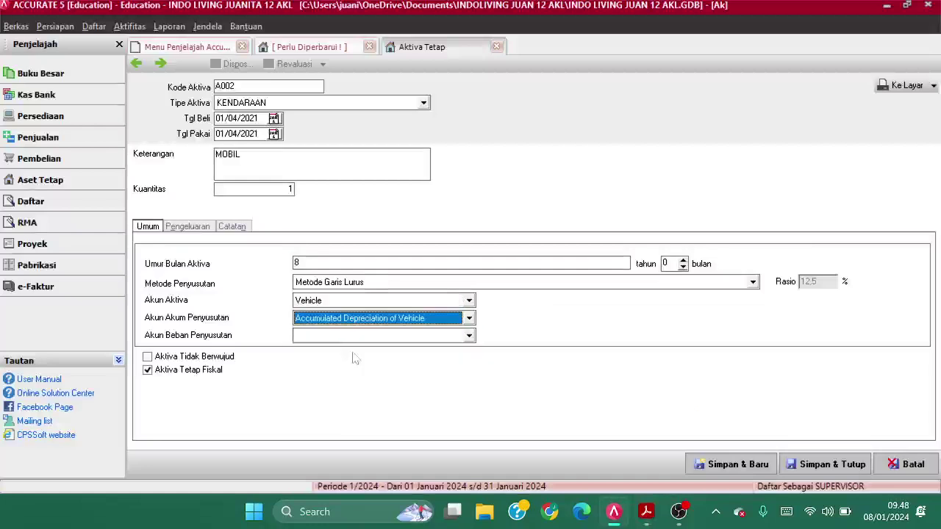
click(354, 337)
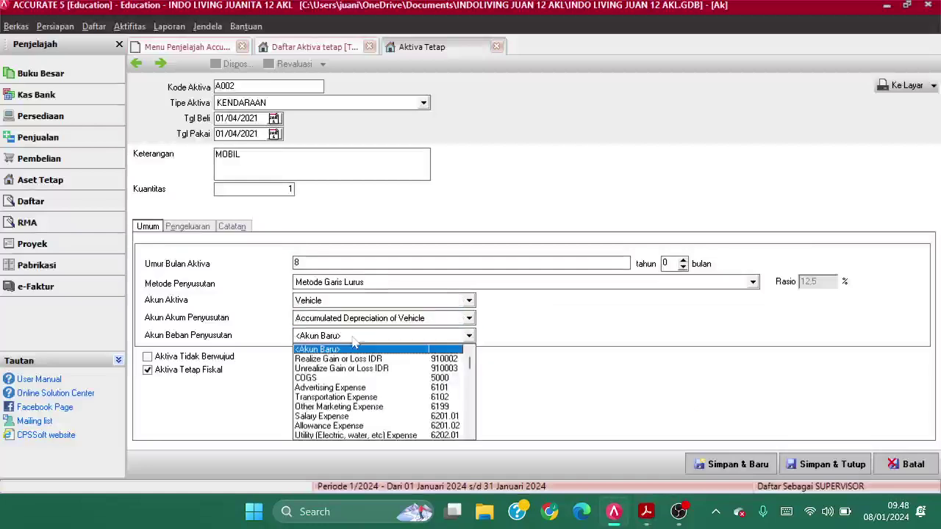
text(De)
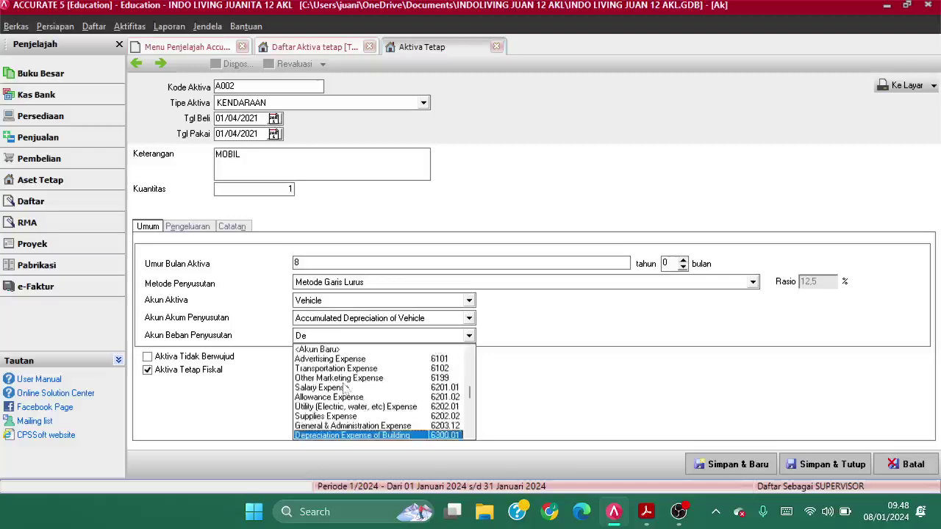
text(p)
key(Down)
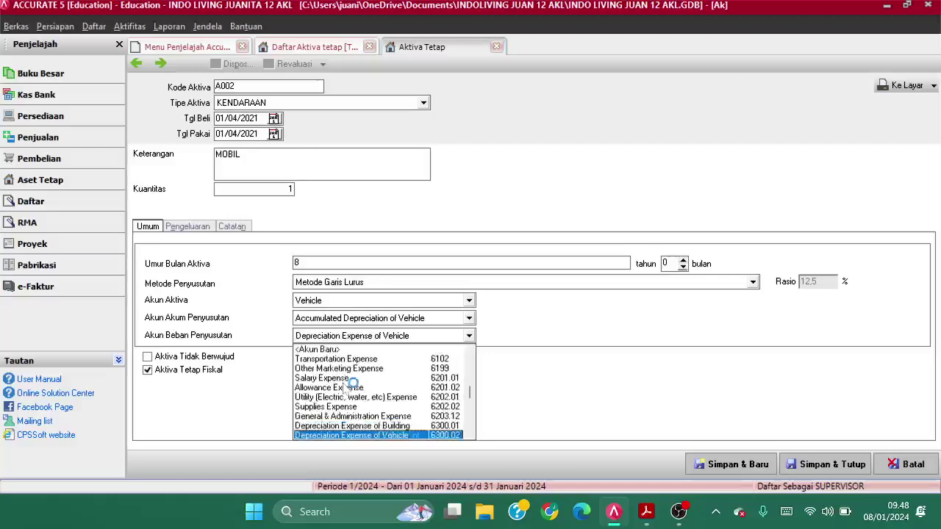
key(Return)
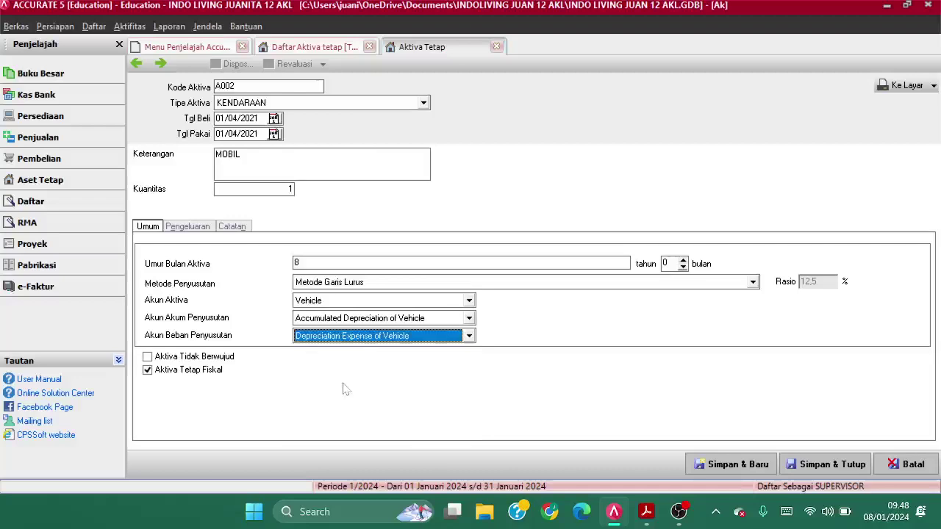
Charge A002's 225.000.000 cost to OPENING BALANCE EQUITY, then Simpan & Tutup
click(205, 228)
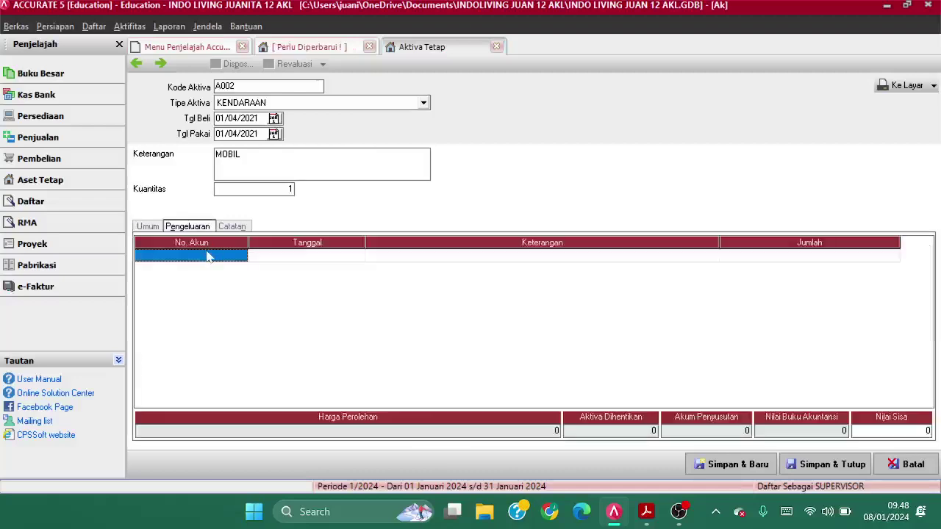
double_click(209, 256)
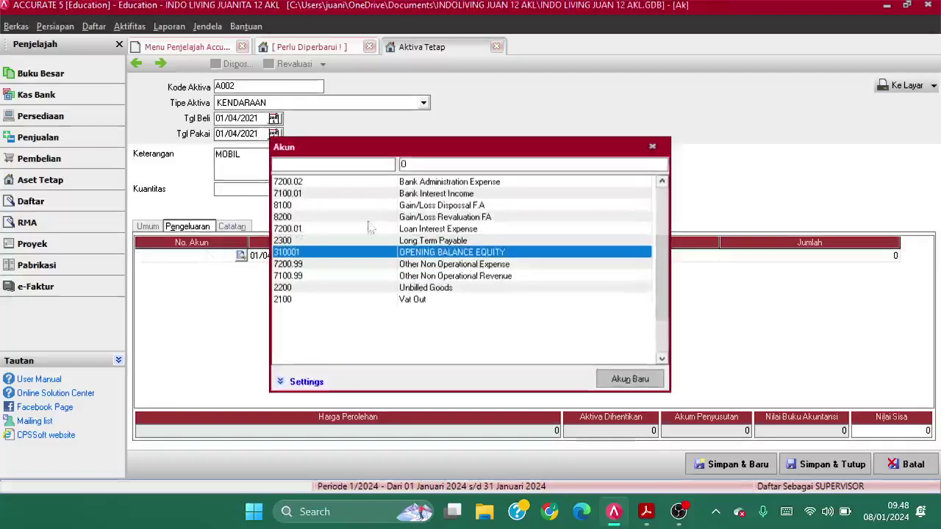
double_click(457, 250)
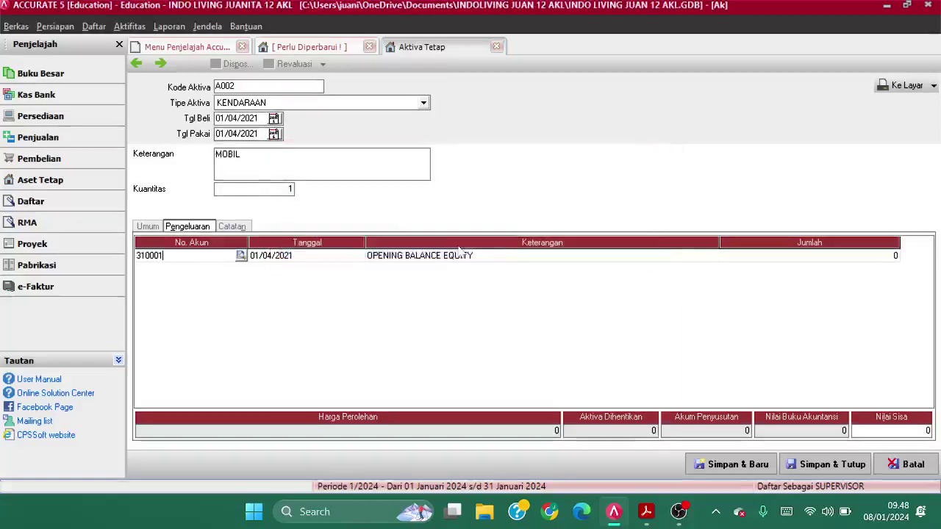
click(819, 257)
key(alt+Tab)
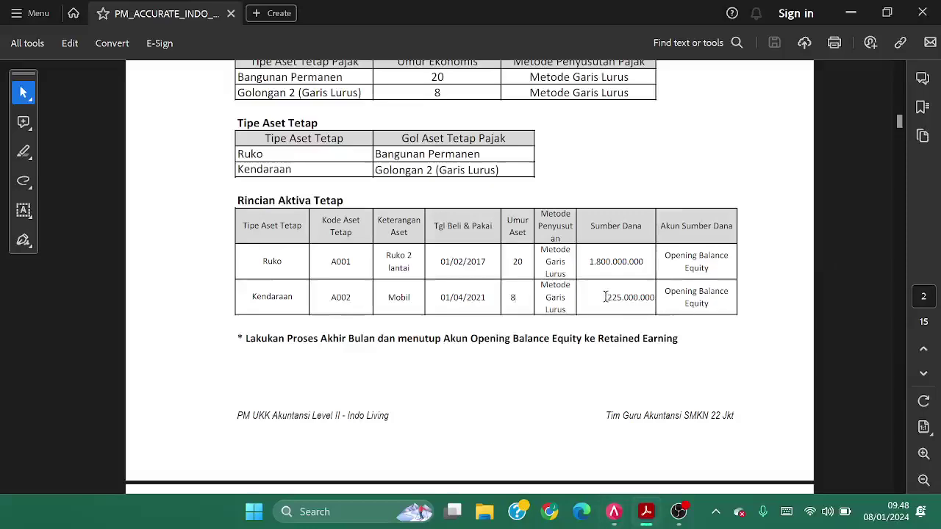
key(alt+Tab)
text(22)
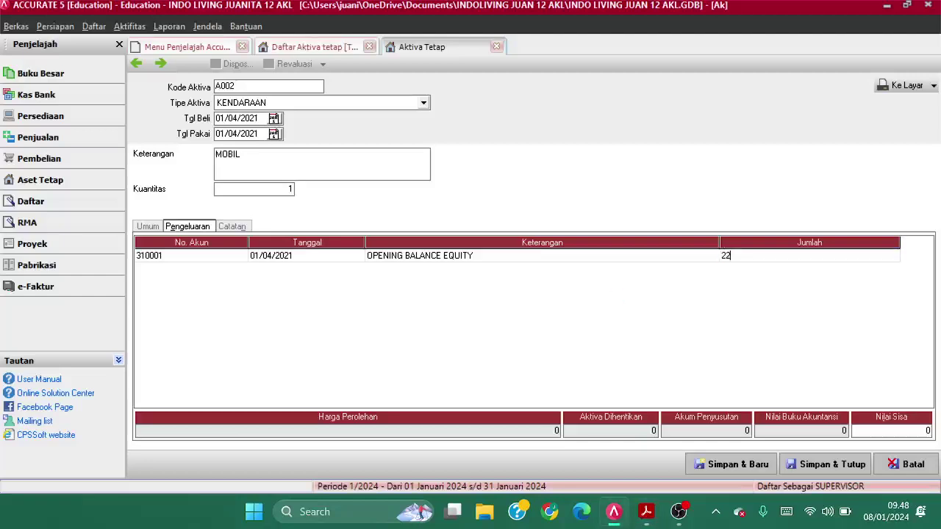
text(5.000.000)
key(Return)
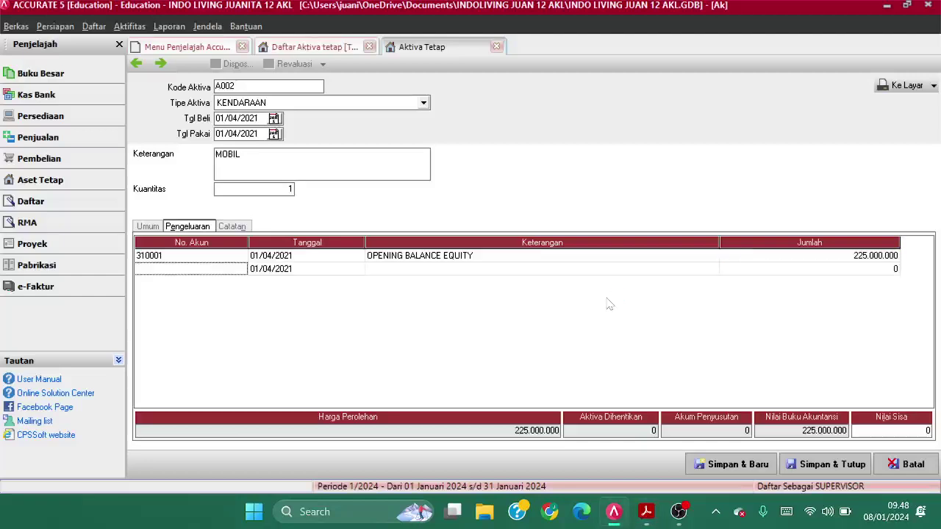
click(851, 466)
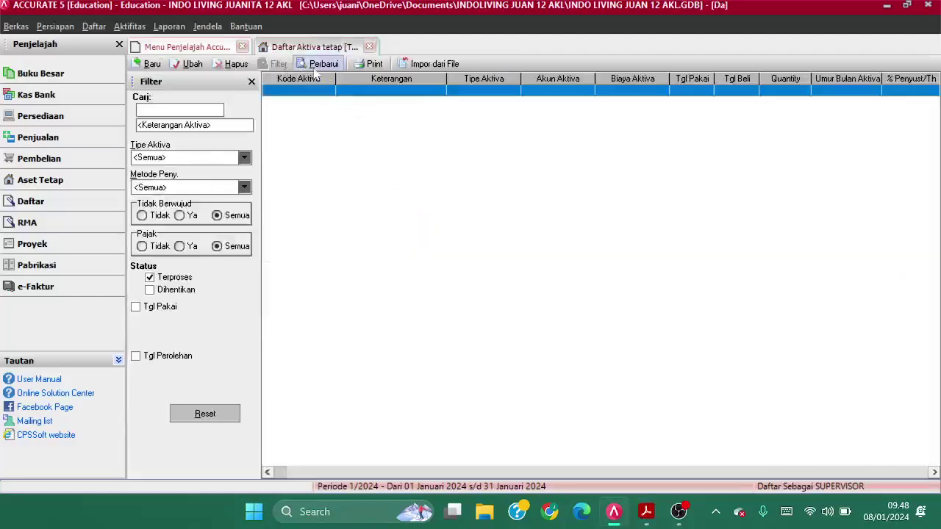
Refresh the fixed-asset list and compare assets A001 and A002 against the instructions PDF
click(317, 77)
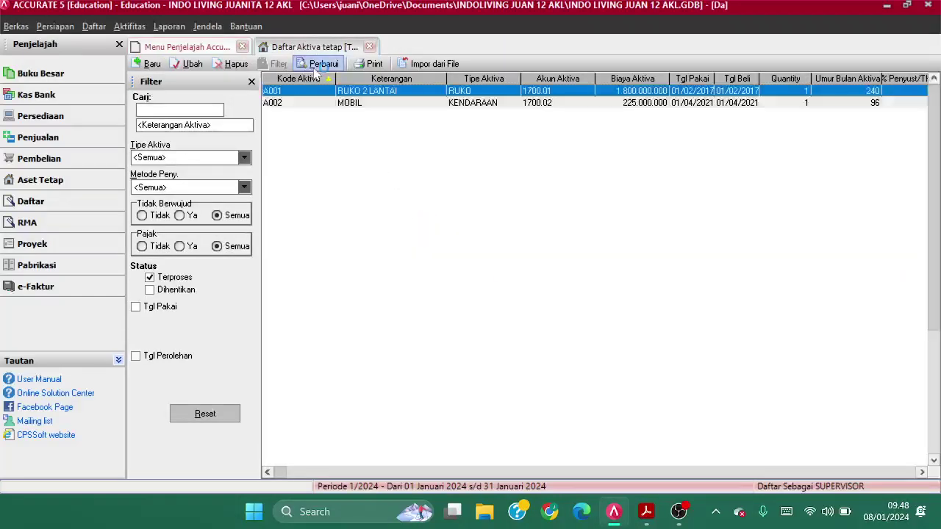
key(alt+Tab)
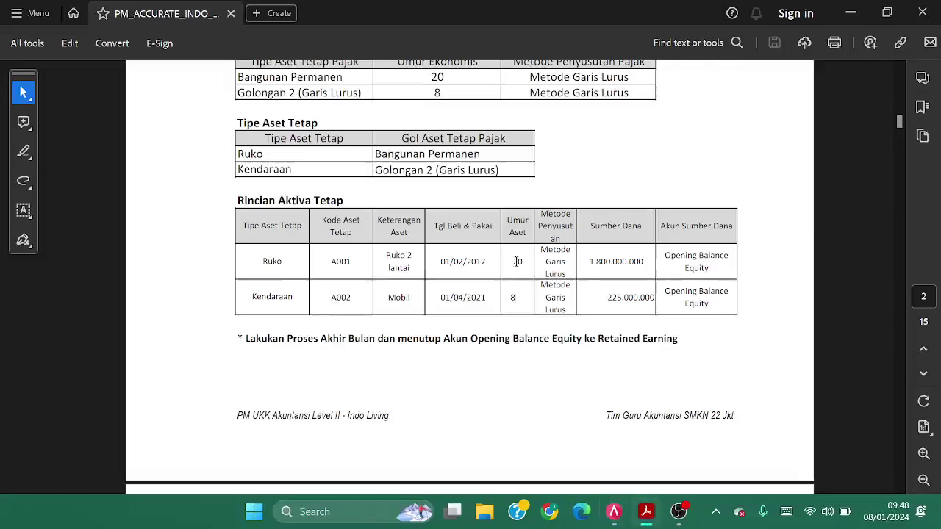
key(alt+Tab)
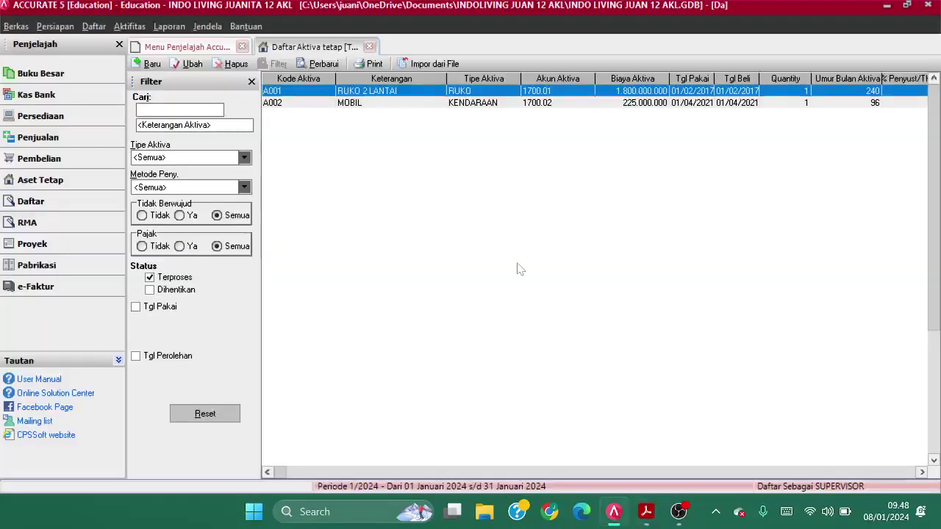
Read the PDF footnote about month-end closing, then return to ACCURATE 5
key(alt+Tab)
scroll(516, 262, down, 1)
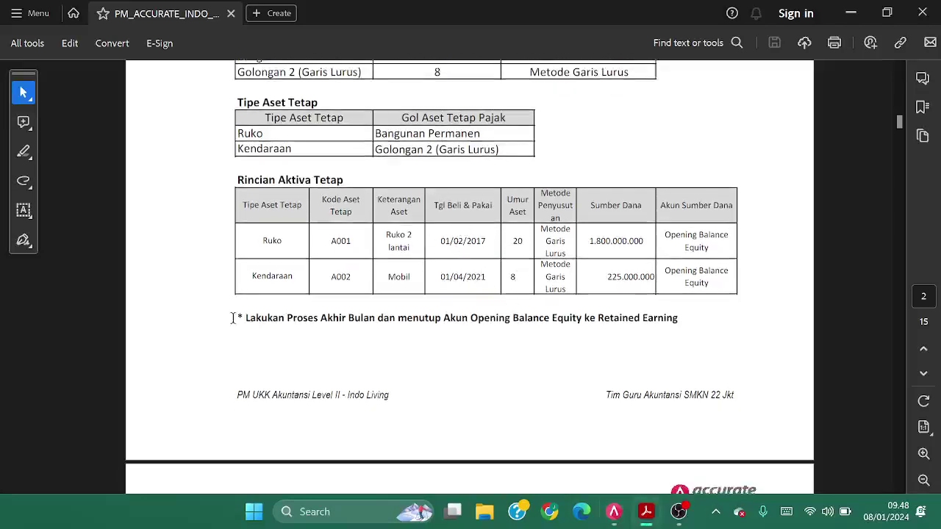
drag(242, 318, 703, 327)
click(620, 343)
key(alt+Tab)
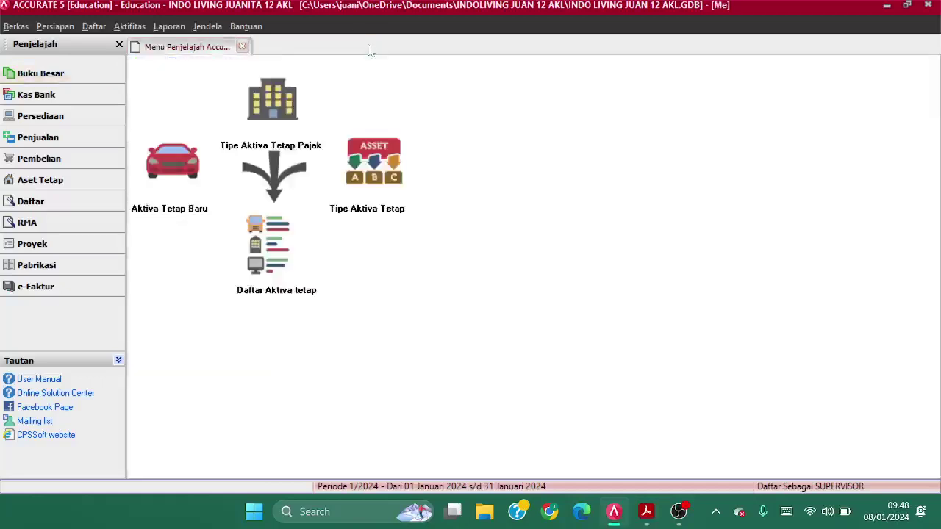
Close the fixed-asset list and try the month-end process from the activity menu
click(369, 46)
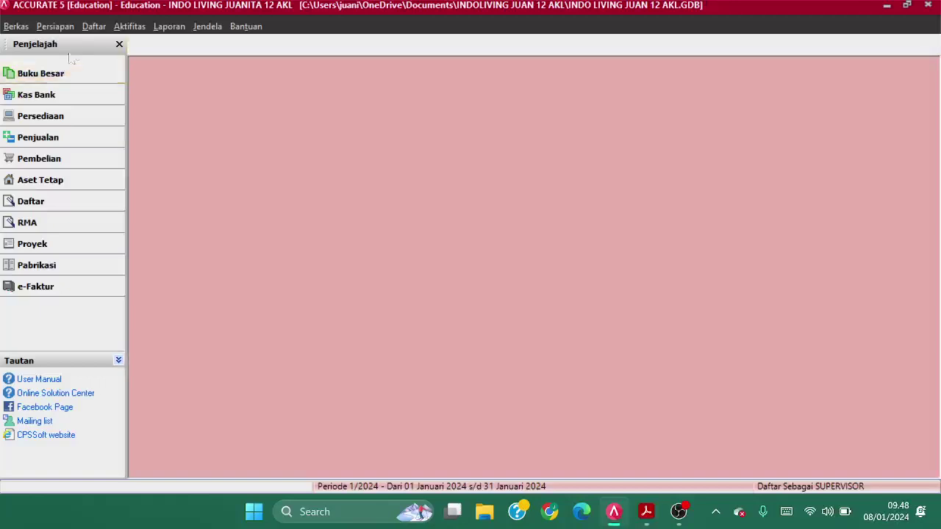
click(123, 26)
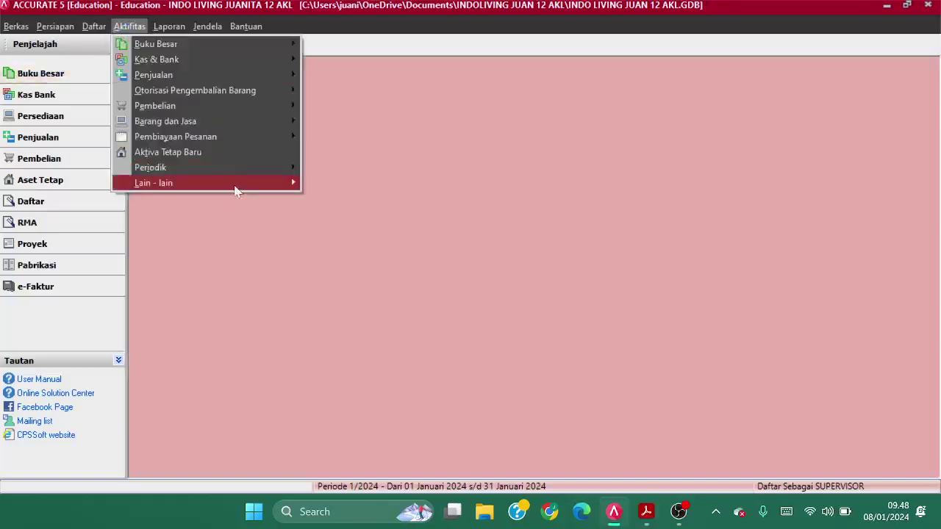
mouse_move(241, 165)
click(331, 167)
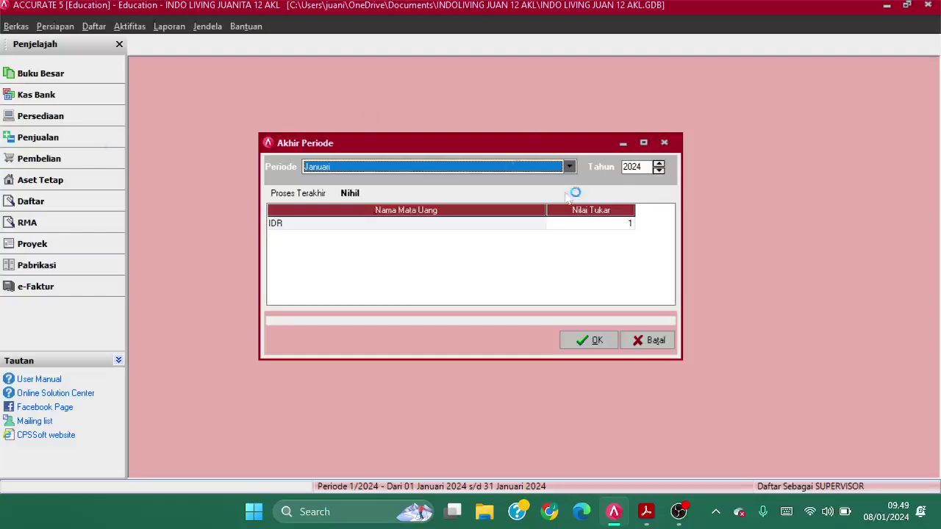
click(664, 143)
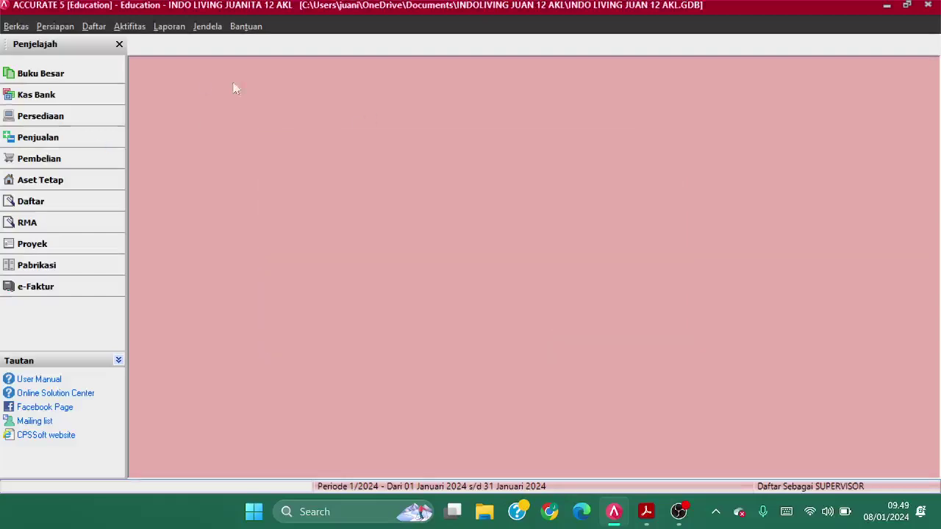
Reopen Proses Akhir Bulan from the general ledger and choose Desember as the period
click(66, 81)
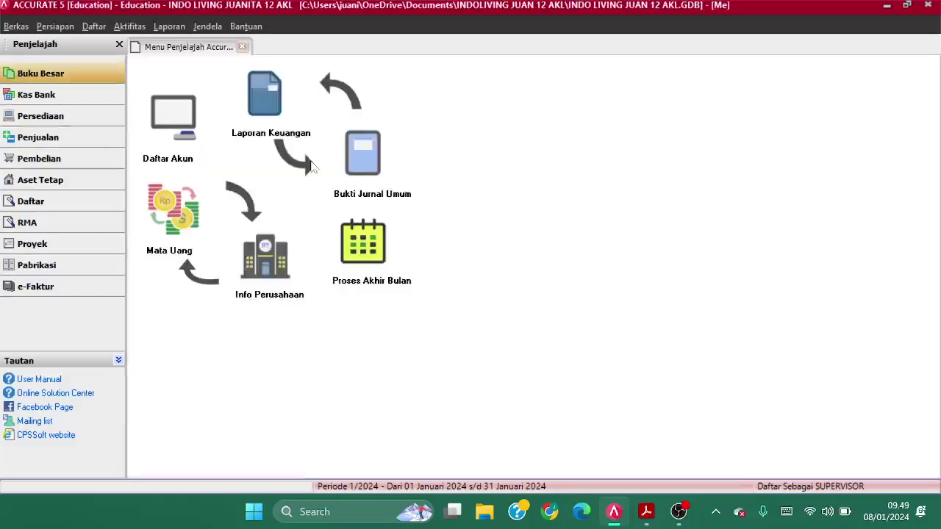
click(365, 246)
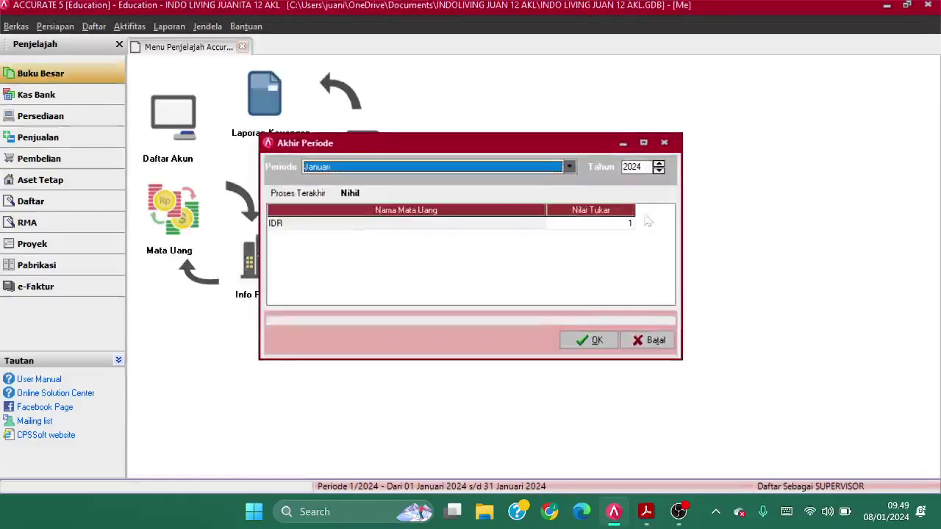
click(416, 170)
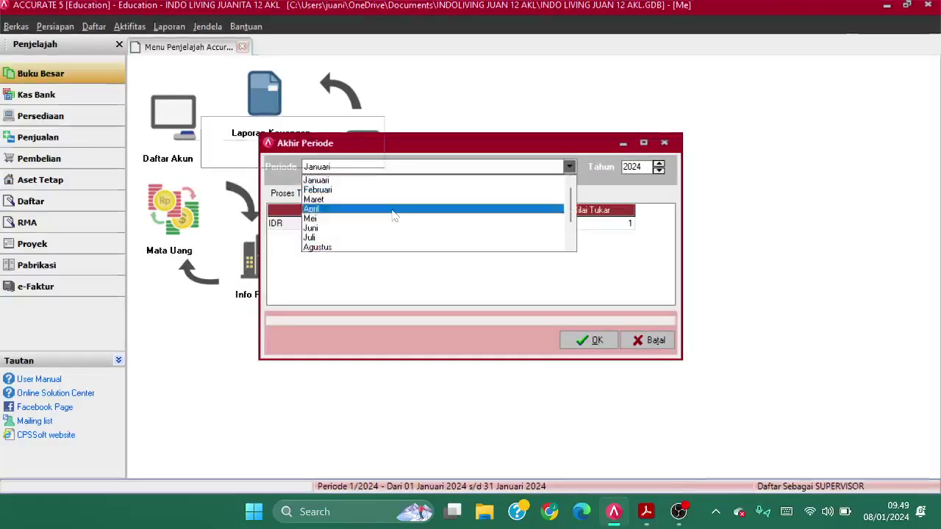
key(alt+Tab)
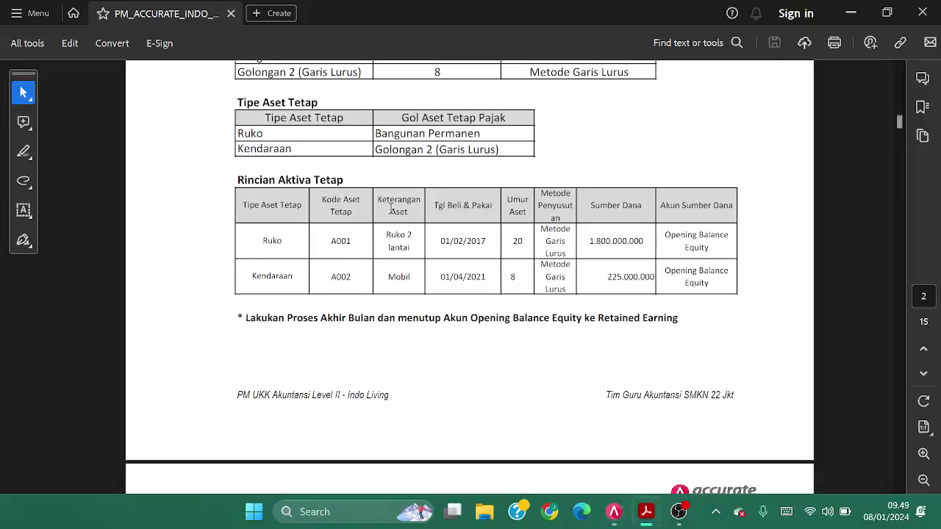
key(alt+Tab)
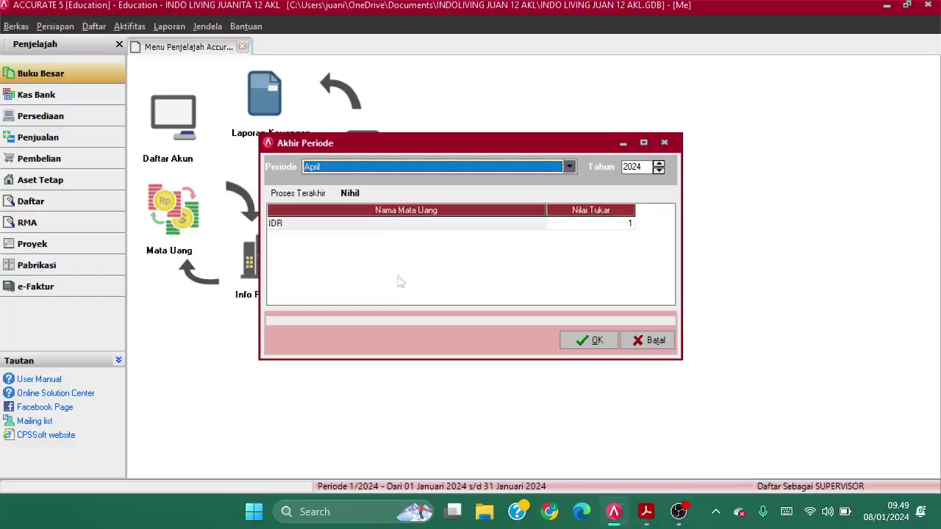
click(405, 168)
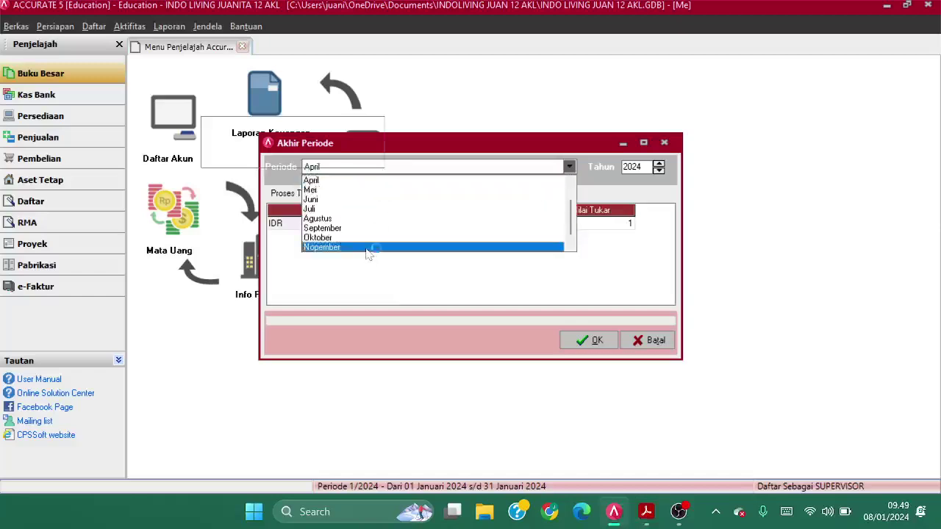
scroll(366, 250, down, 1)
click(366, 250)
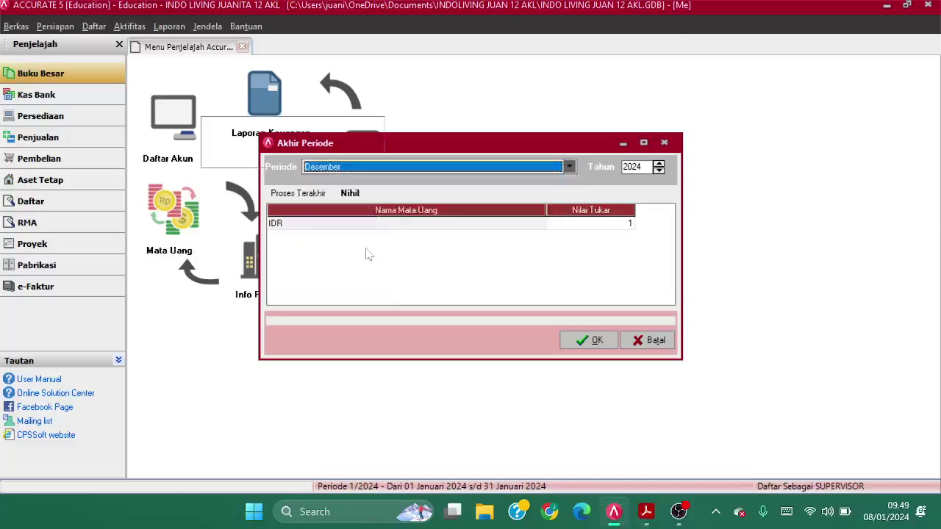
Set the year to 2022 and run the December 2022 month-end closing
click(642, 167)
key(BackSpace)
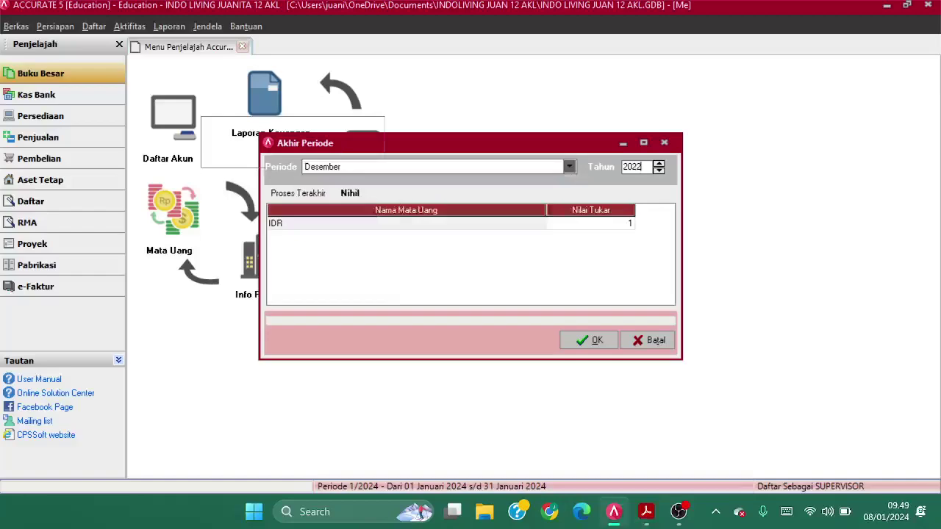
key(Tab)
key(alt+Tab)
scroll(623, 162, up, 15)
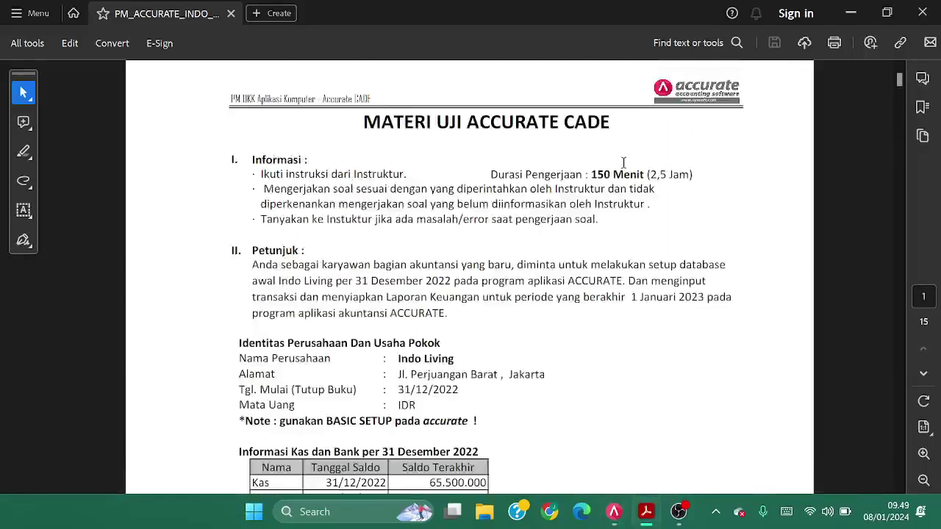
scroll(623, 161, down, 3)
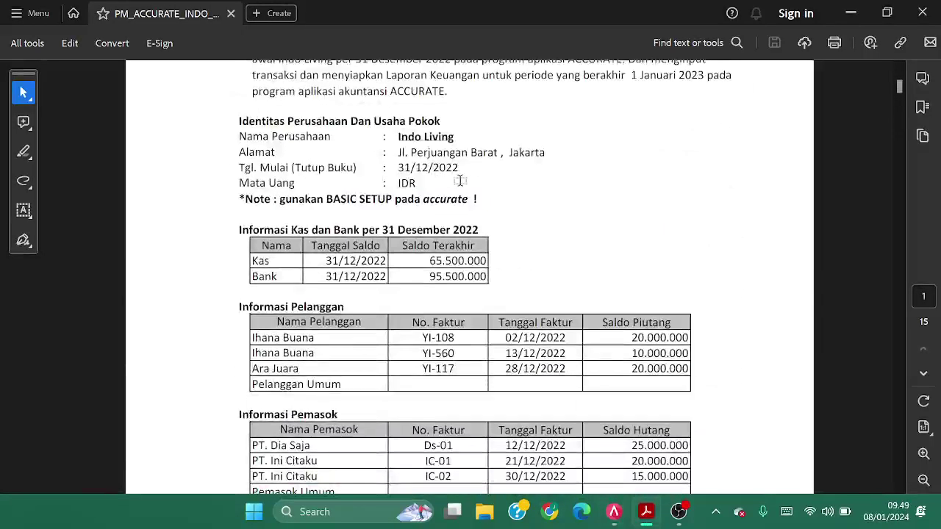
key(alt+Tab)
click(607, 341)
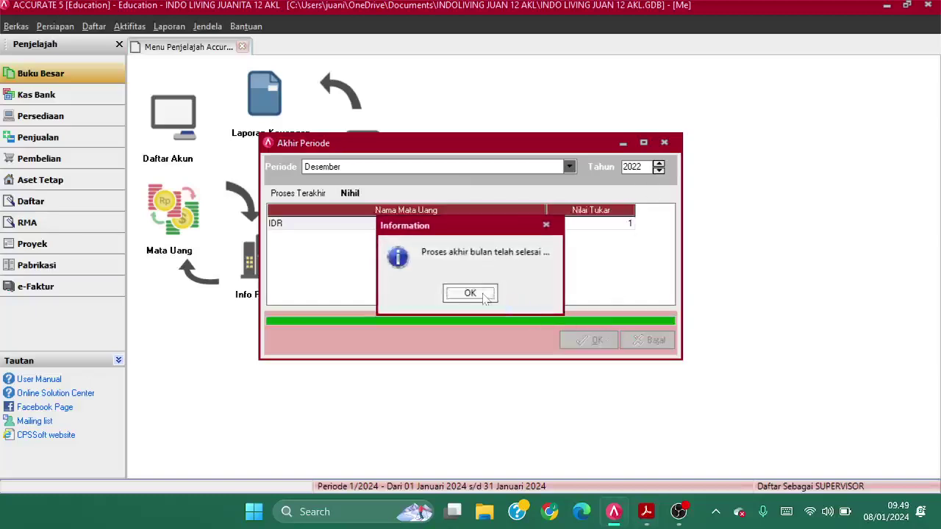
click(470, 293)
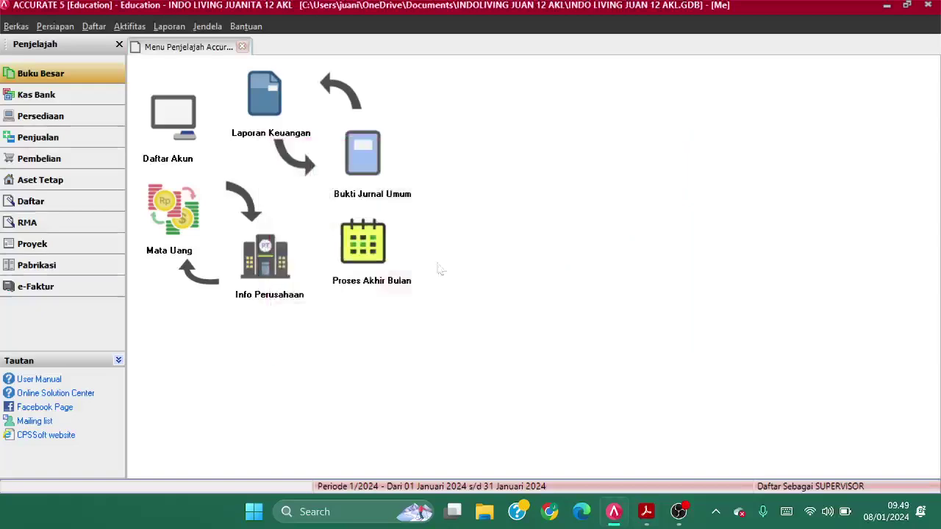
Open the financial reports list and check the expected trial balance in the PDF
click(278, 125)
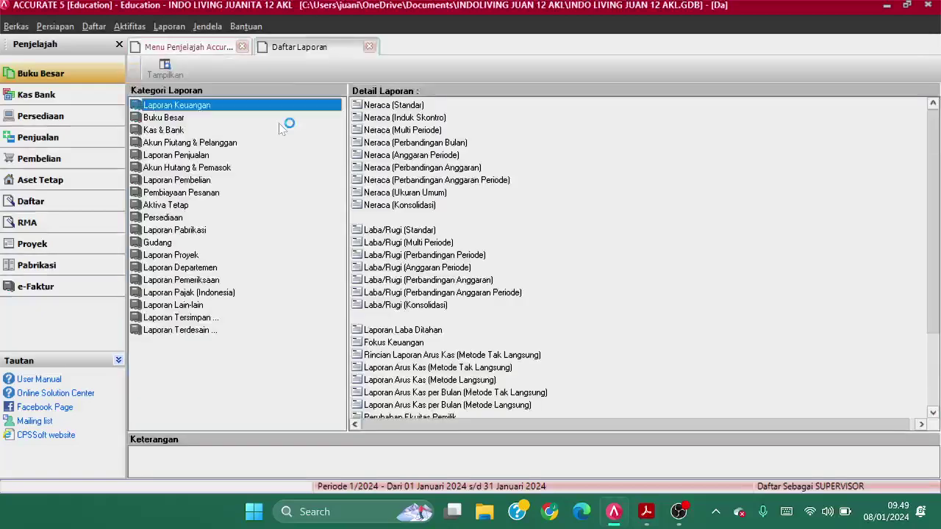
key(alt+Tab)
scroll(453, 369, down, 10)
scroll(453, 369, down, 15)
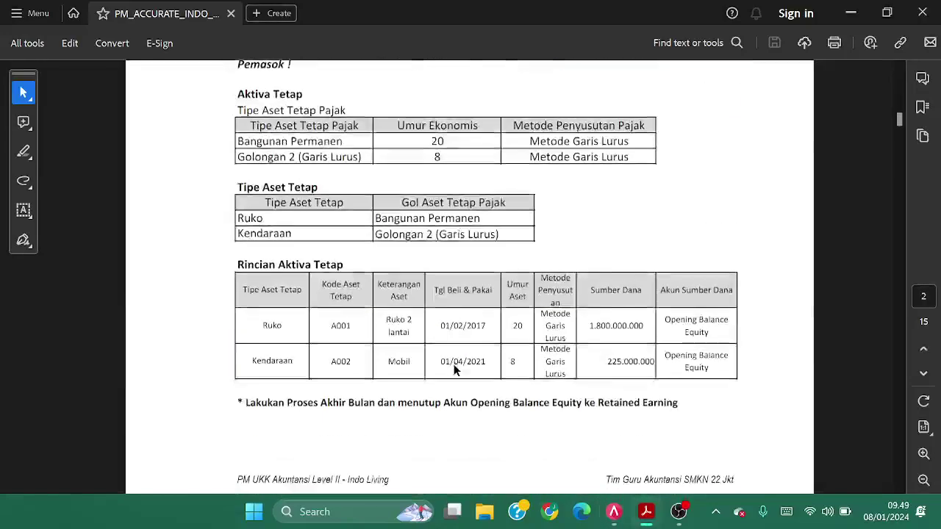
scroll(454, 369, up, 1)
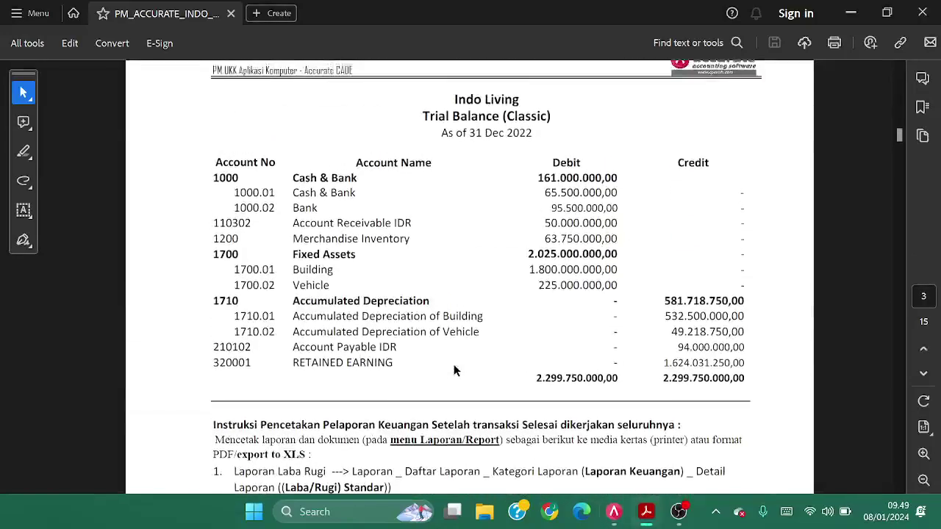
key(alt+Tab)
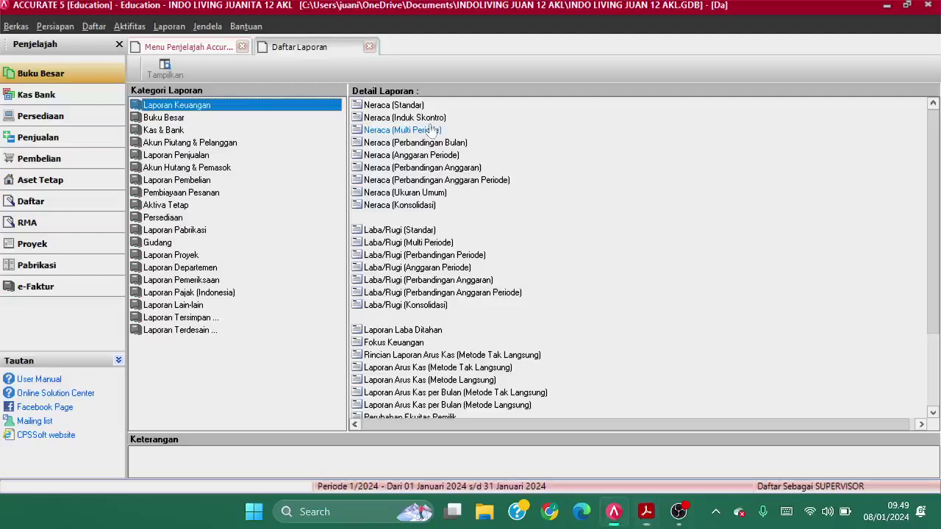
Generate the Buku Besar Neraca Saldo (Klasik) report as of 31/12/2022
click(186, 121)
click(399, 168)
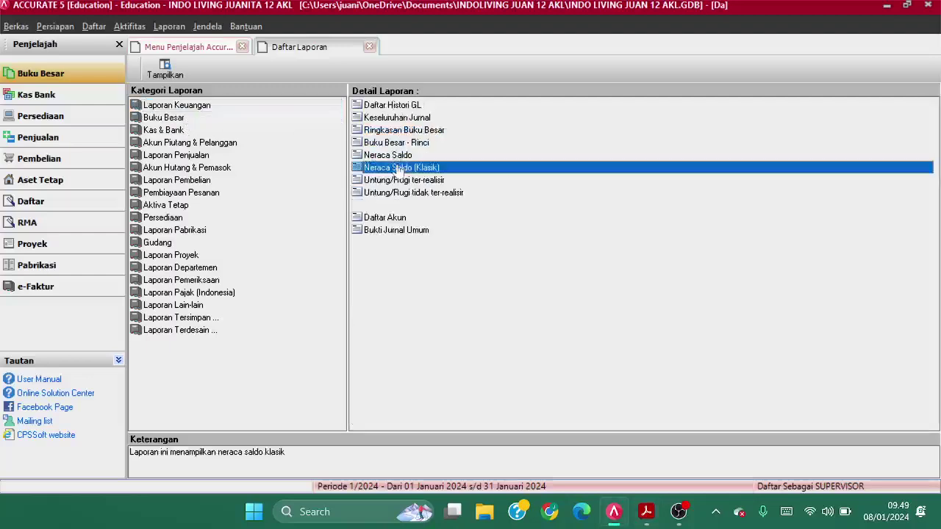
double_click(399, 168)
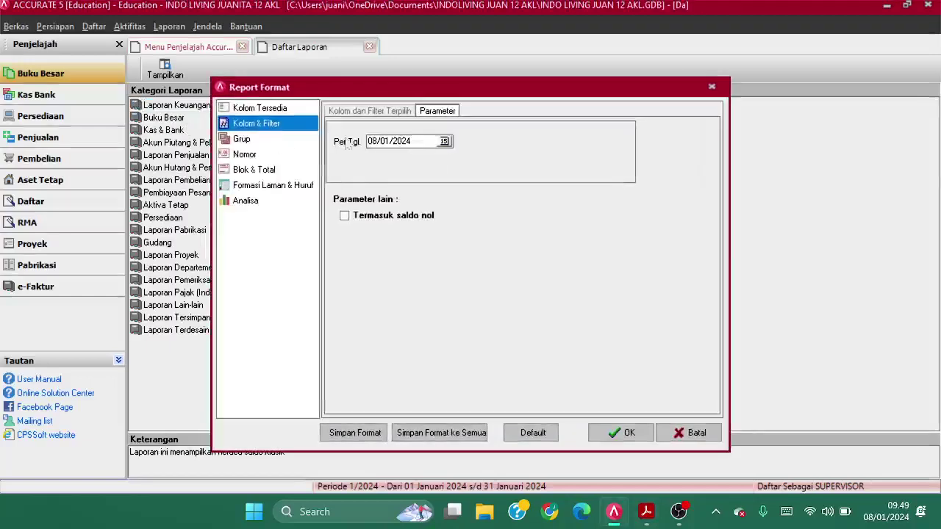
key(ctrl+a)
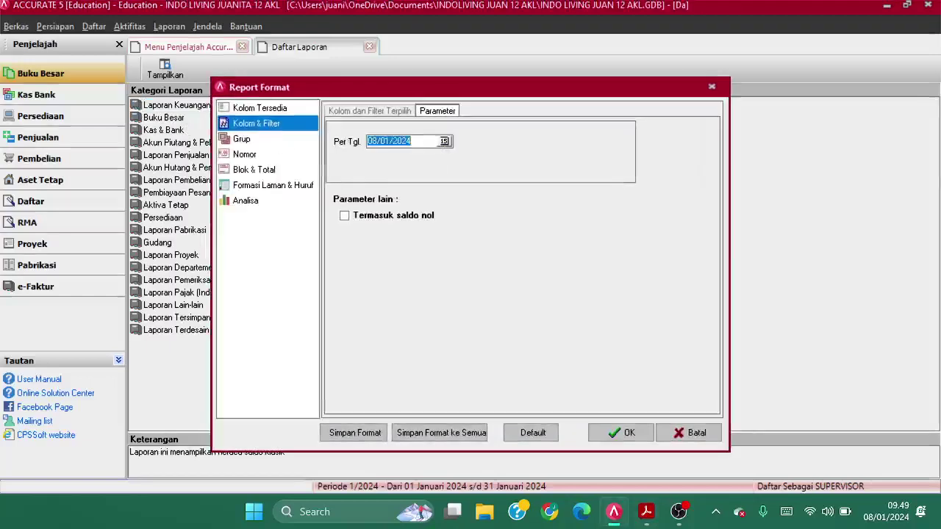
text(31/12/2022)
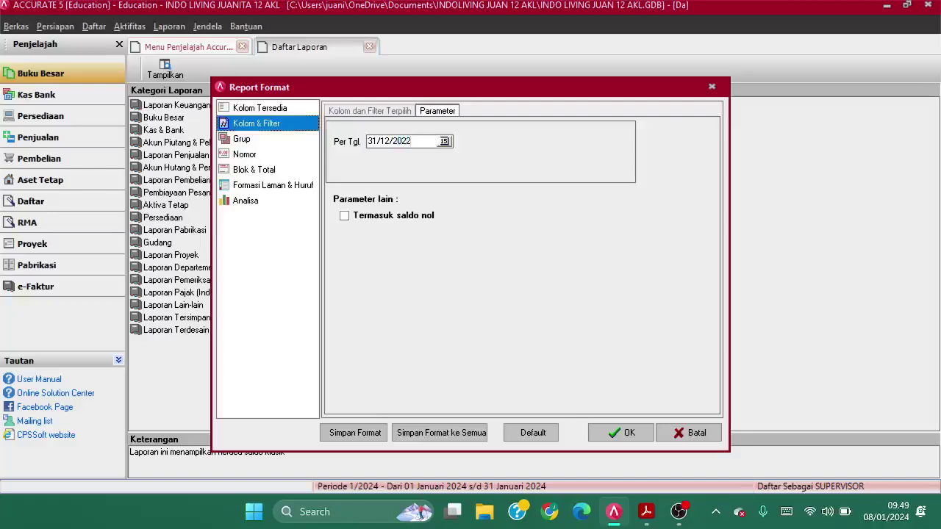
key(Return)
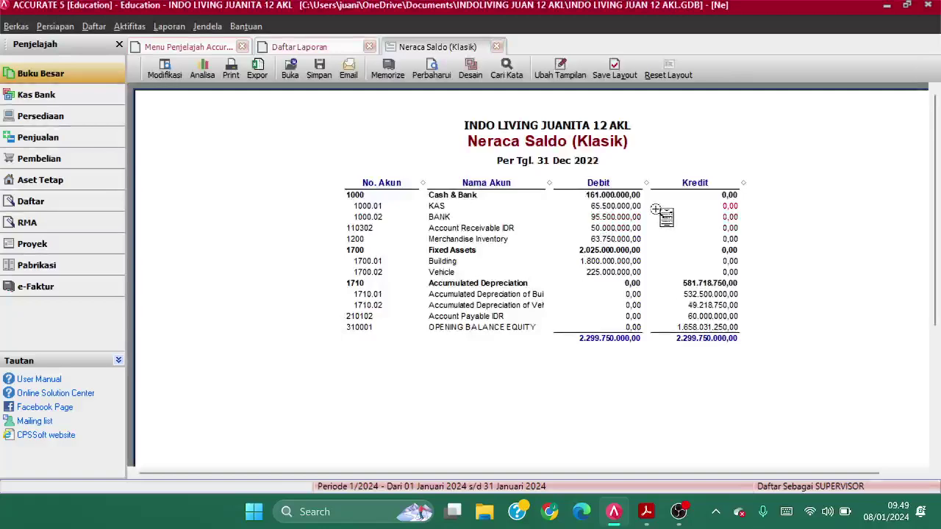
key(alt+Tab)
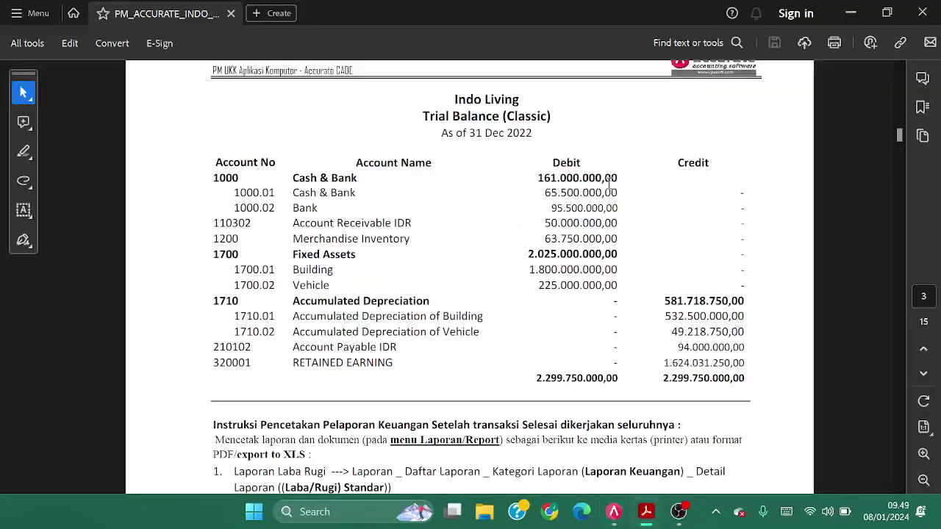
key(alt+Tab)
key(alt+Tab)
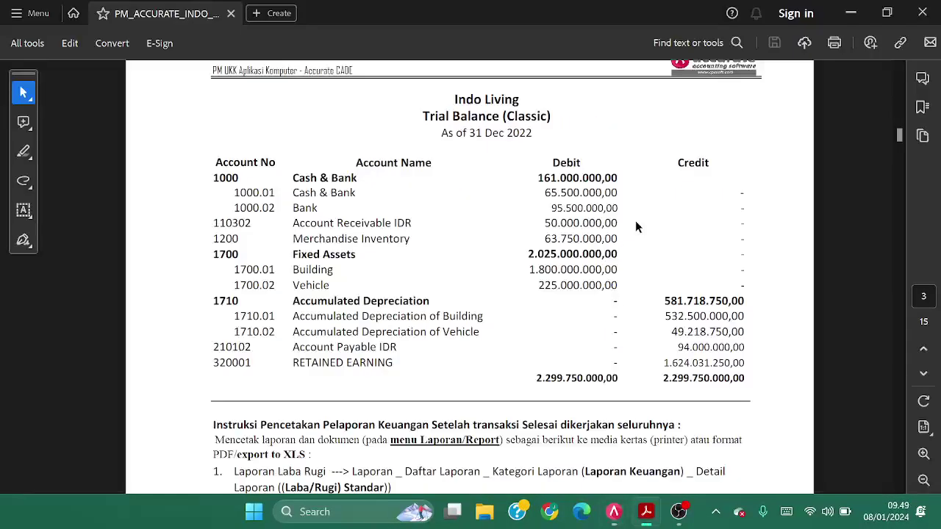
key(alt+Tab)
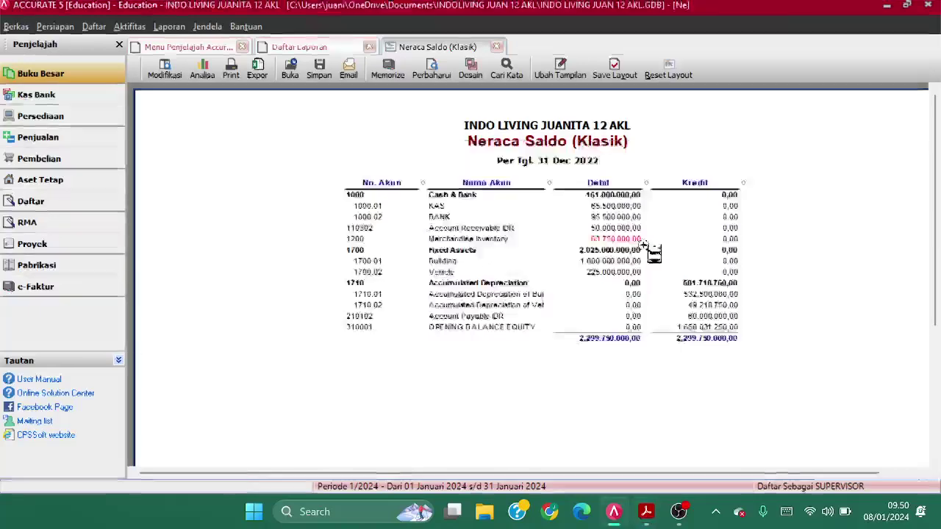
key(alt+Tab)
key(alt+Tab)
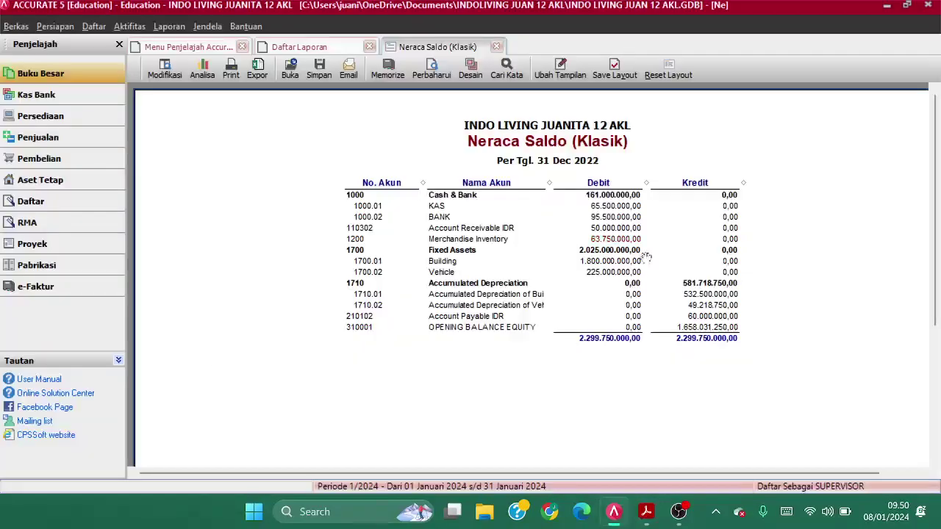
key(alt+Tab)
key(alt+Tab)
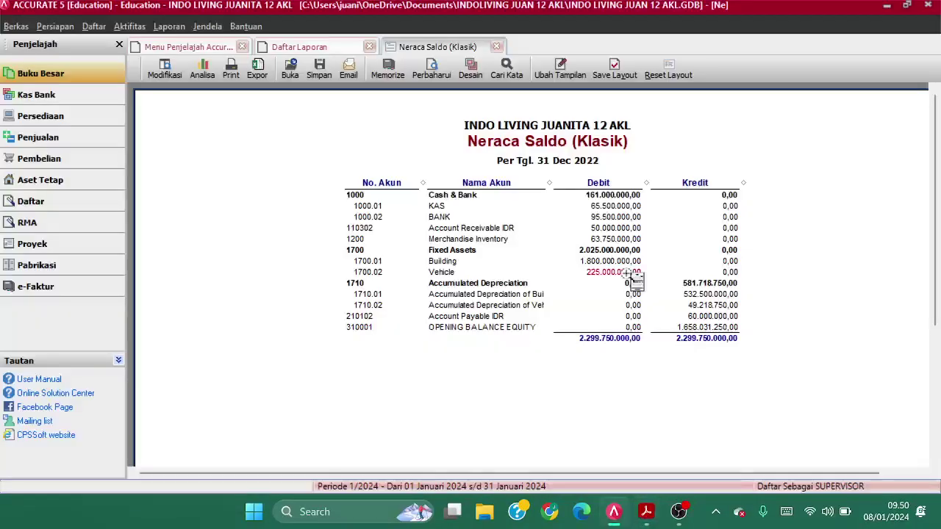
key(alt+Tab)
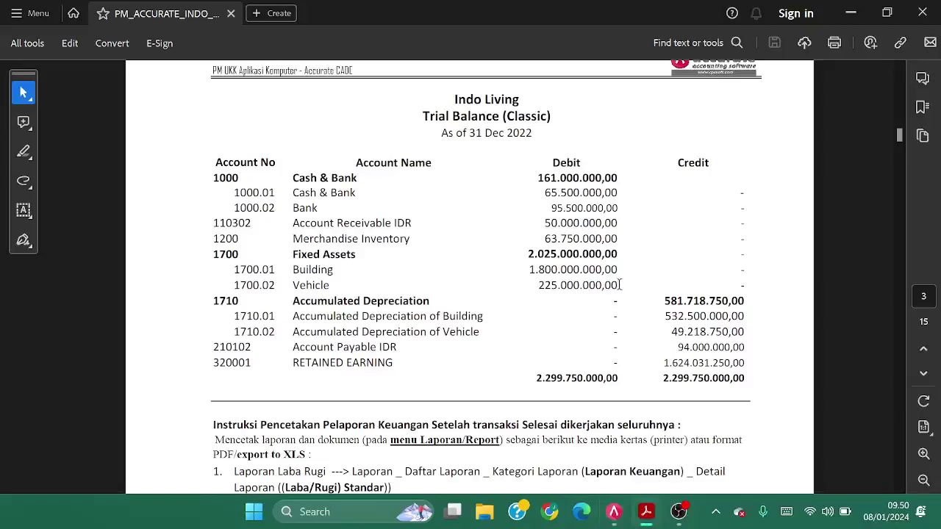
key(alt+Tab)
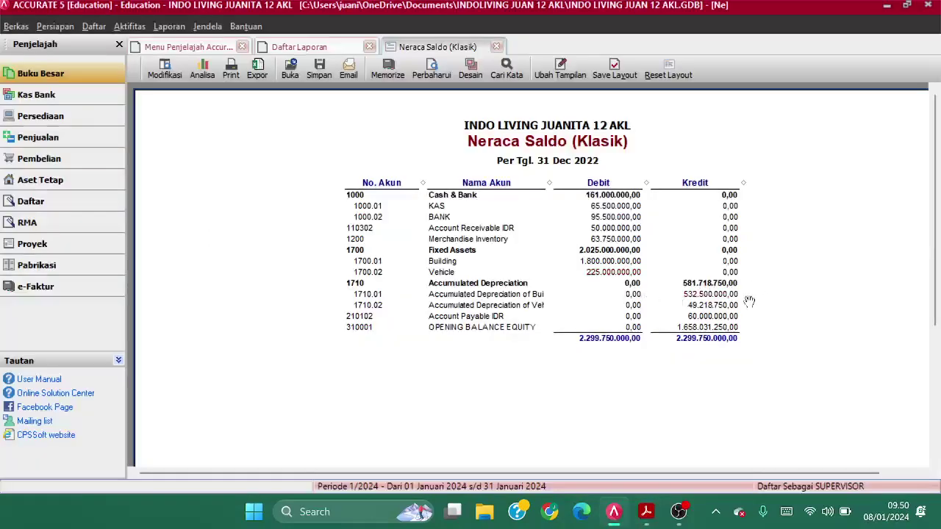
key(alt+Tab)
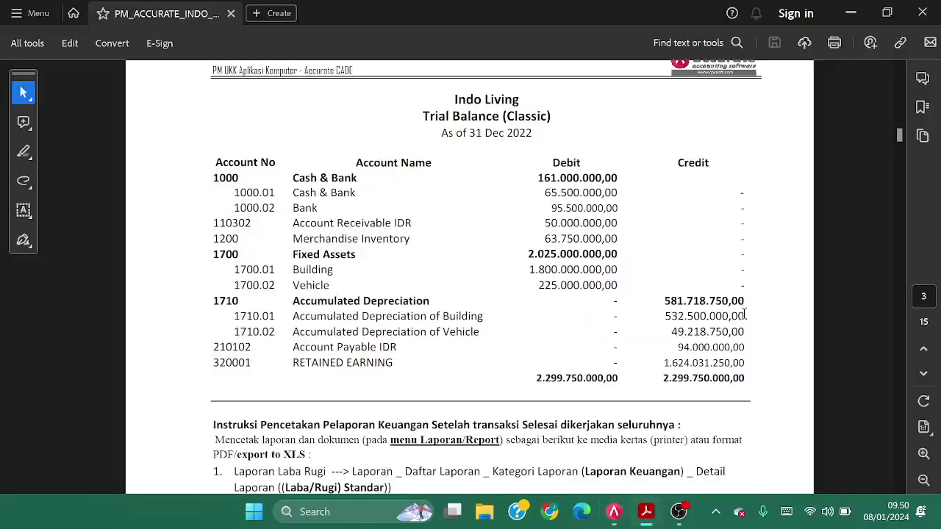
key(alt+Tab)
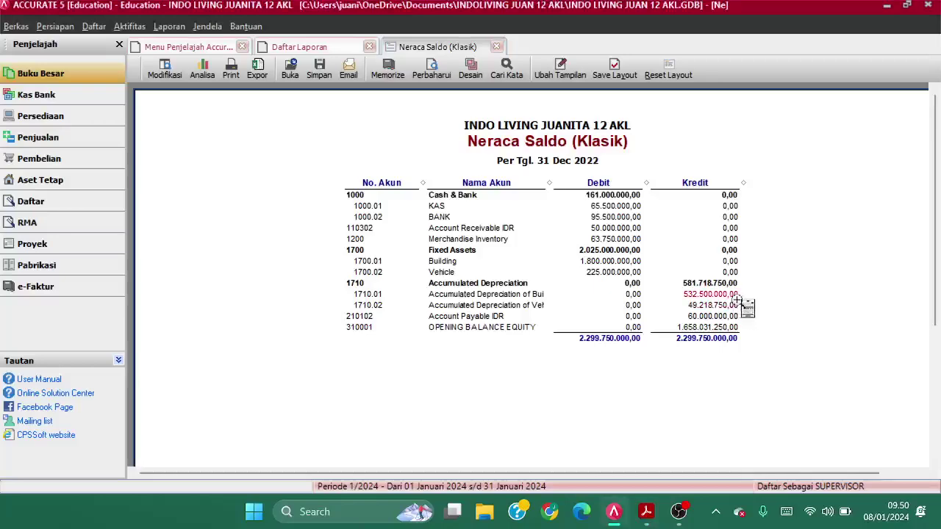
key(alt+Tab)
key(alt+Tab)
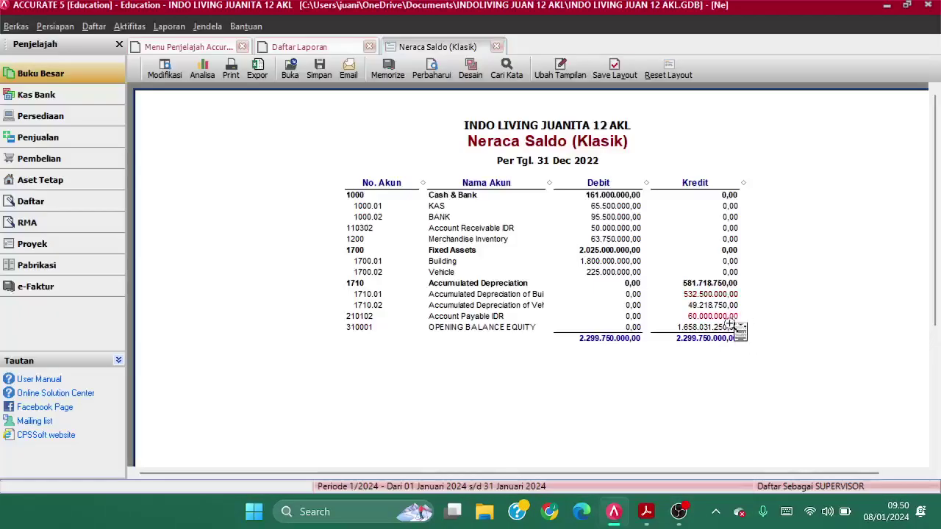
key(alt+Tab)
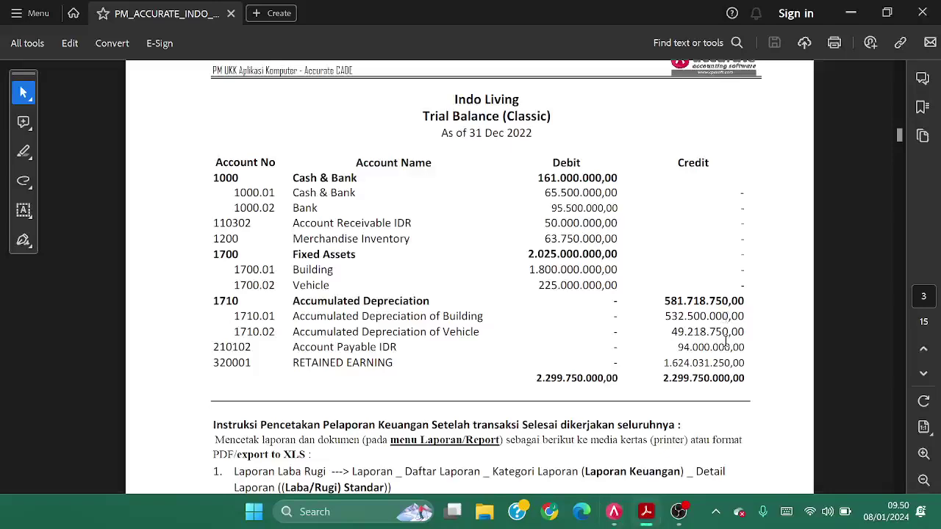
key(alt+Tab)
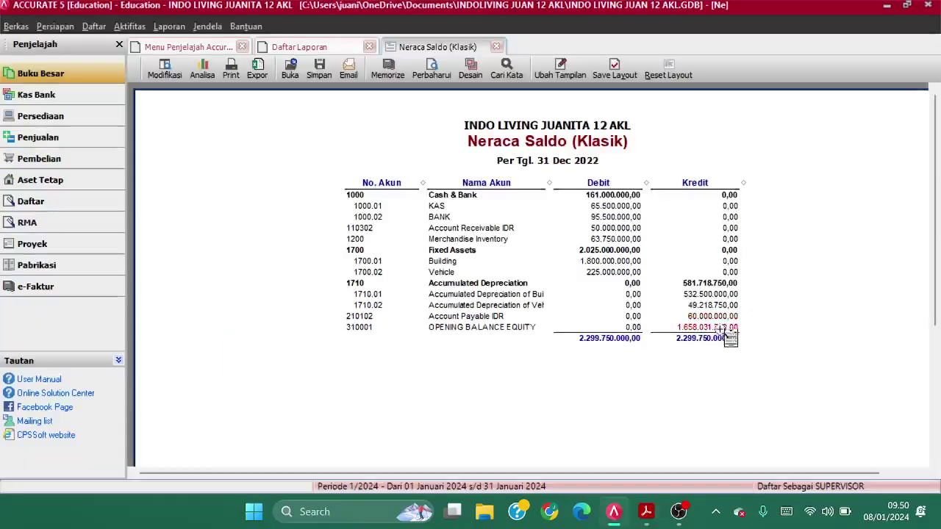
key(alt+Tab)
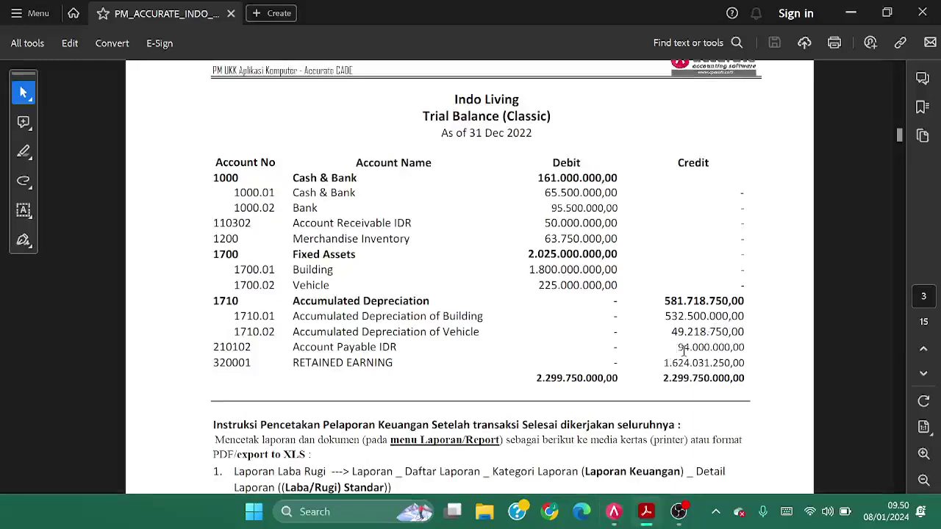
key(alt+Tab)
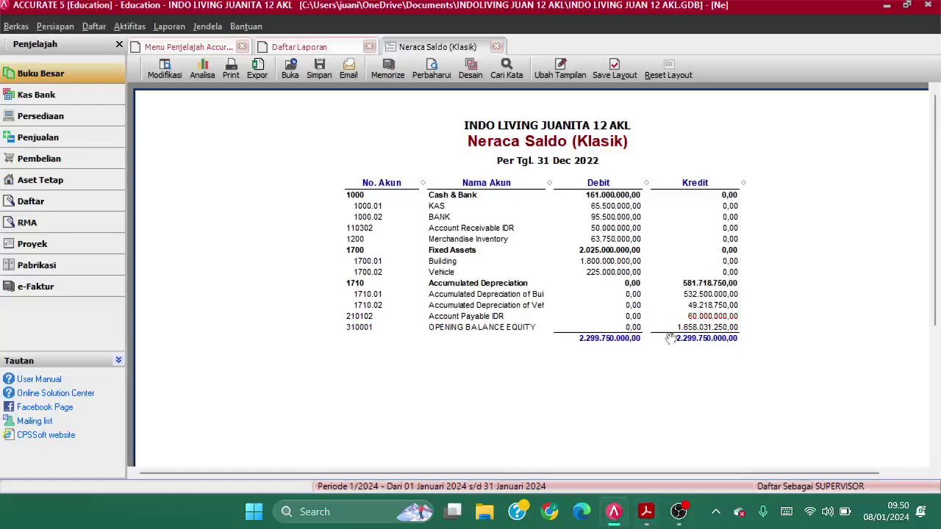
key(alt+Tab)
key(alt+Tab)
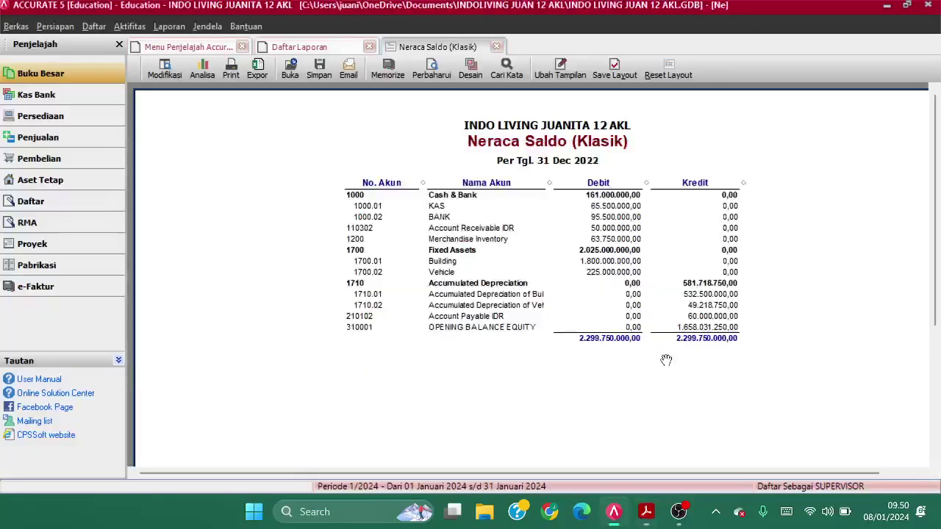
key(alt+Tab)
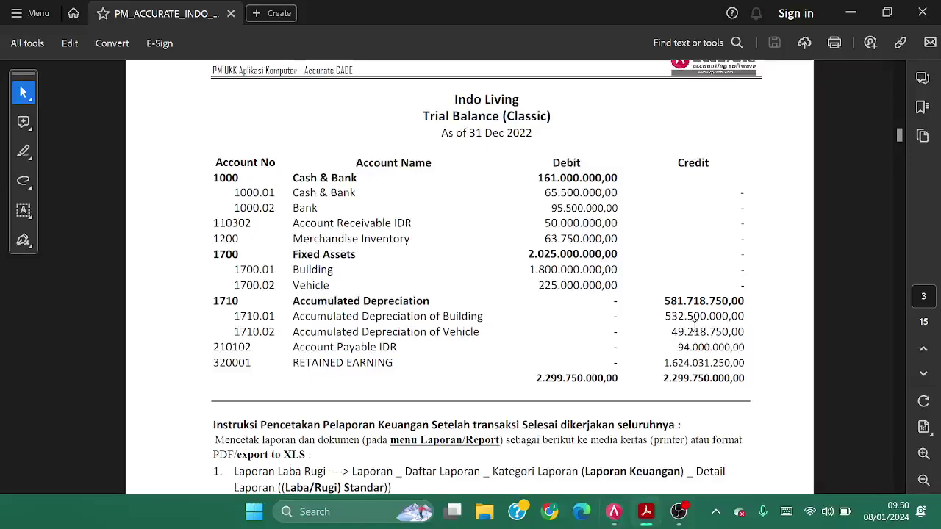
scroll(698, 332, down, 10)
scroll(696, 332, up, 15)
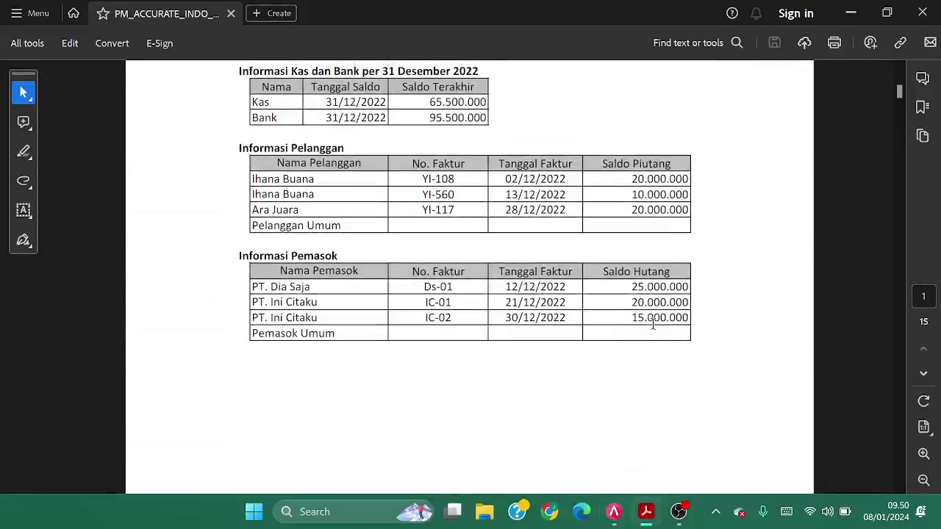
scroll(653, 323, down, 5)
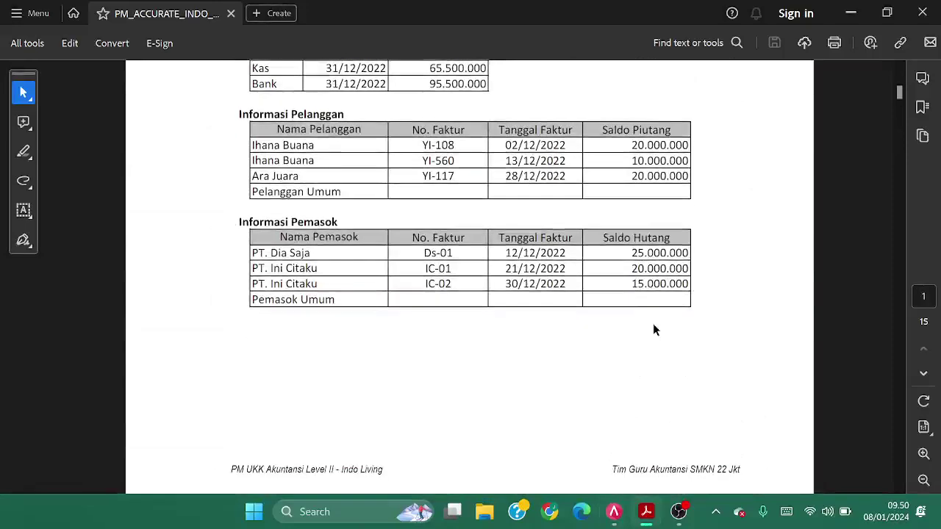
scroll(653, 324, down, 10)
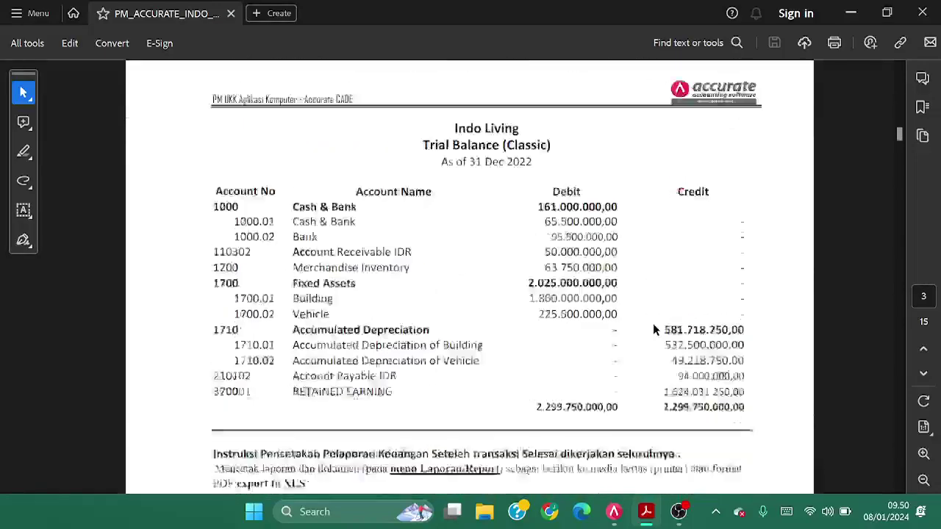
scroll(653, 323, up, 3)
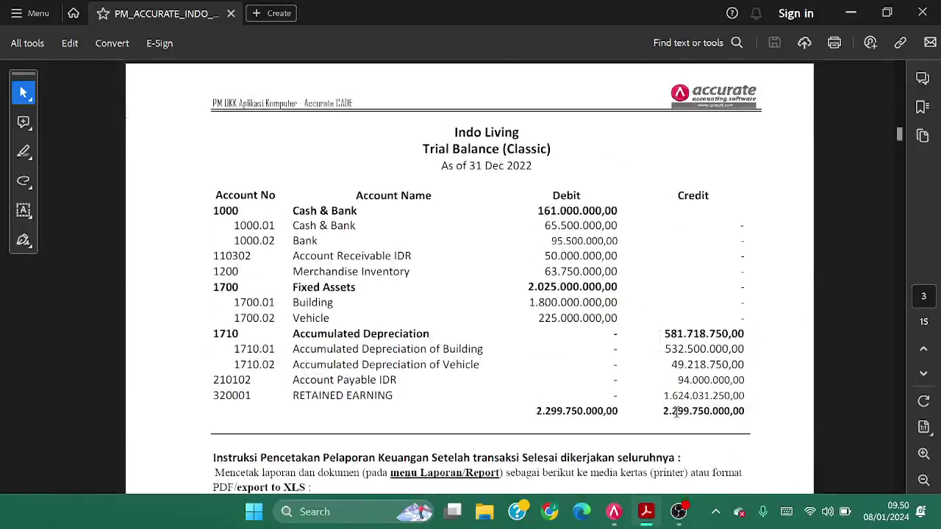
key(alt+Tab)
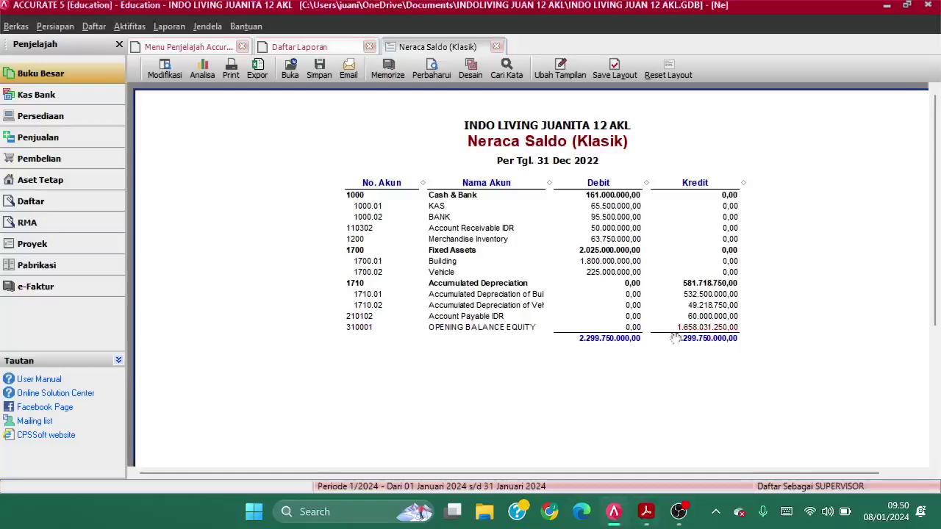
key(alt+Tab)
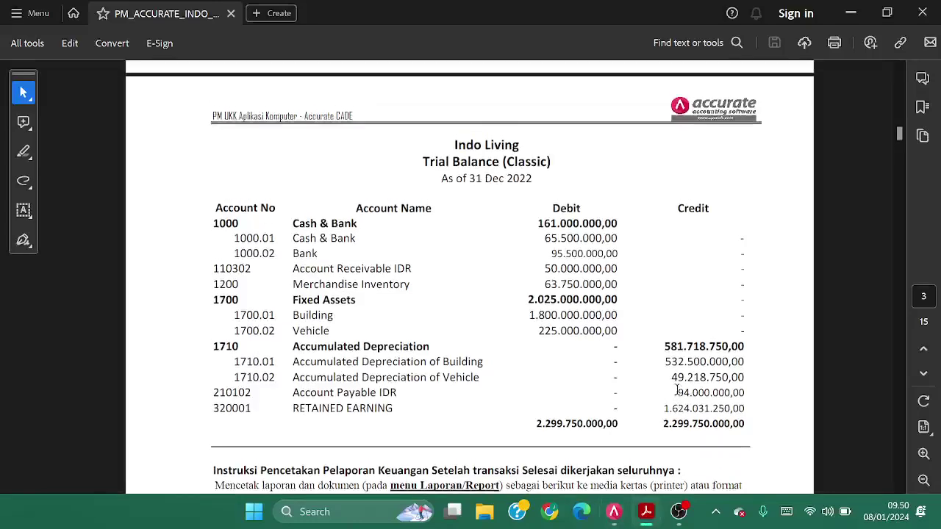
scroll(677, 393, up, 6)
scroll(678, 393, up, 4)
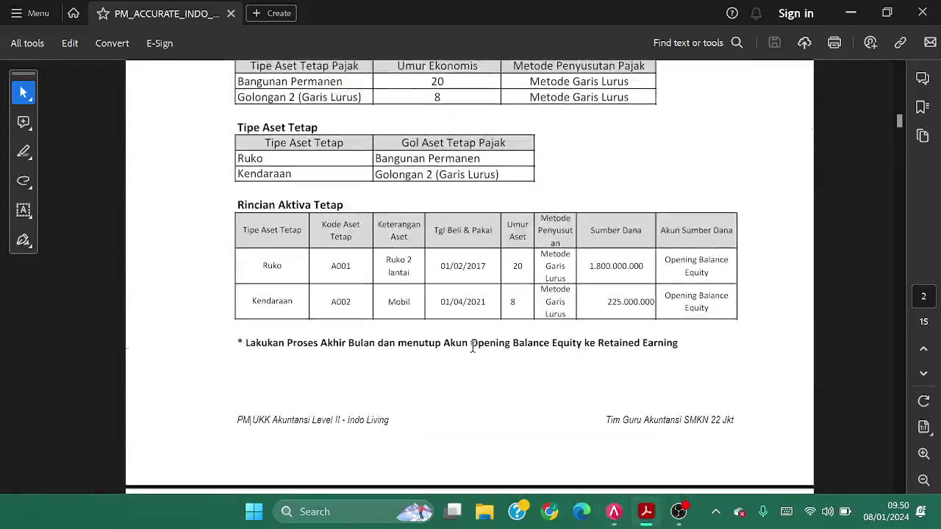
drag(469, 345, 659, 351)
scroll(654, 352, down, 8)
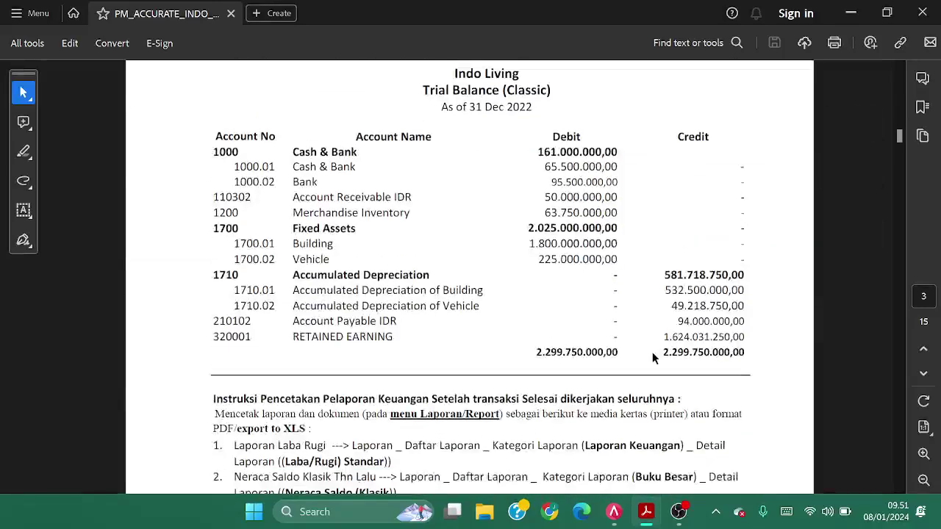
key(alt+Tab)
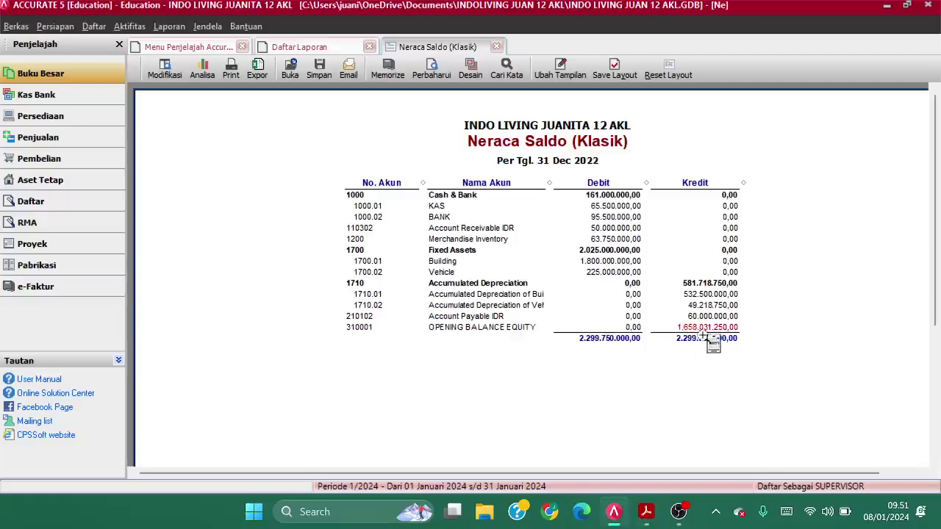
key(alt+Tab)
key(alt+Tab)
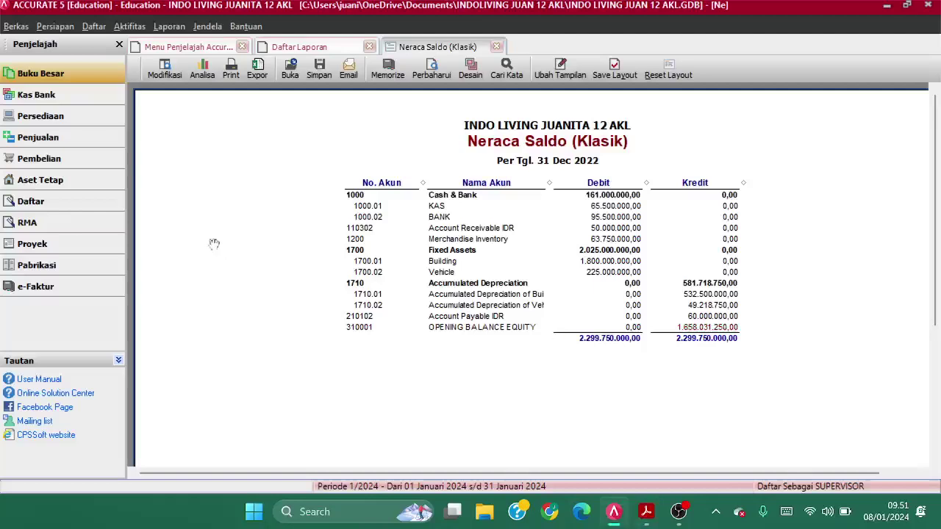
Create journal voucher 1003 dated 31/12/2022, described 'MENUTUP OBE KE RE 31/12/22'
click(61, 78)
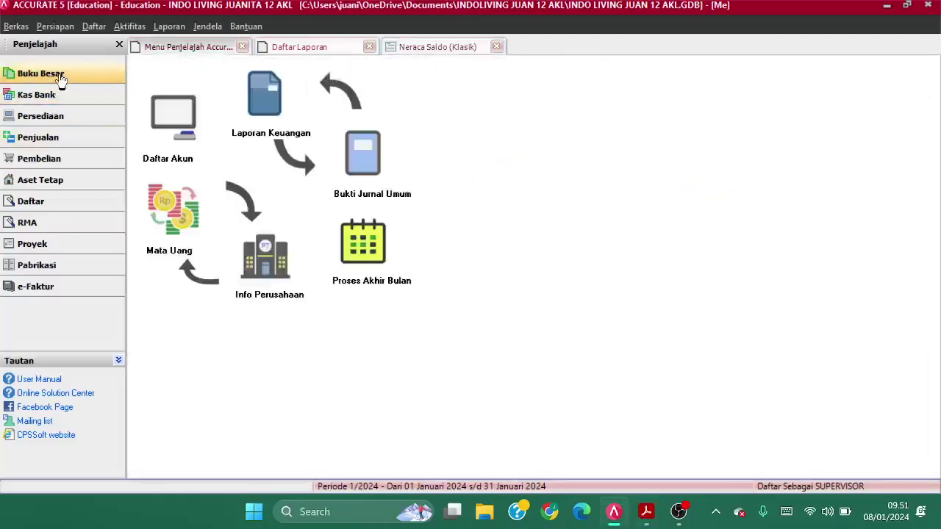
click(352, 151)
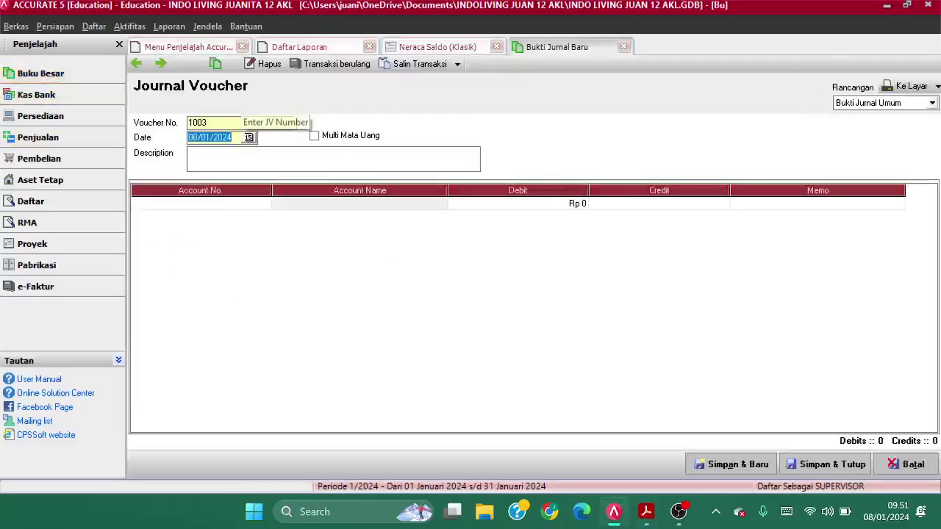
text(31/12/2)
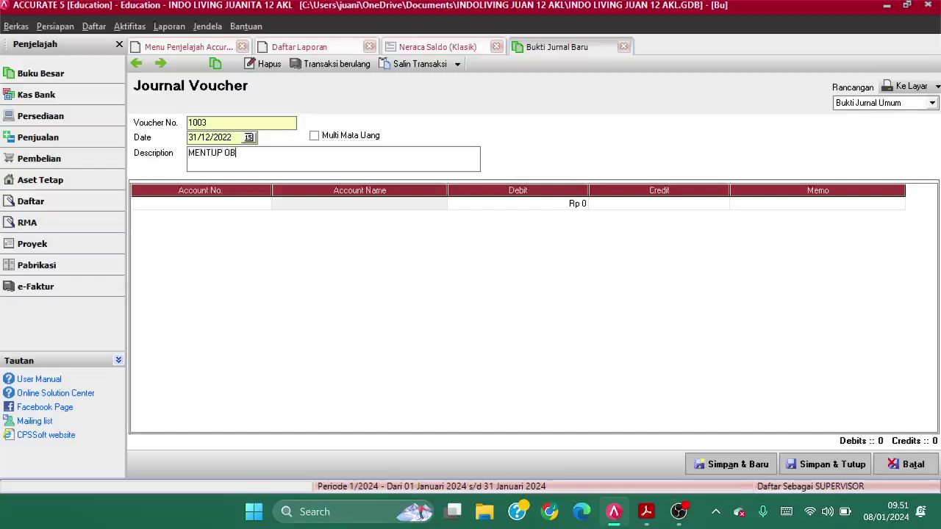
text(KE RE 31/12/22)
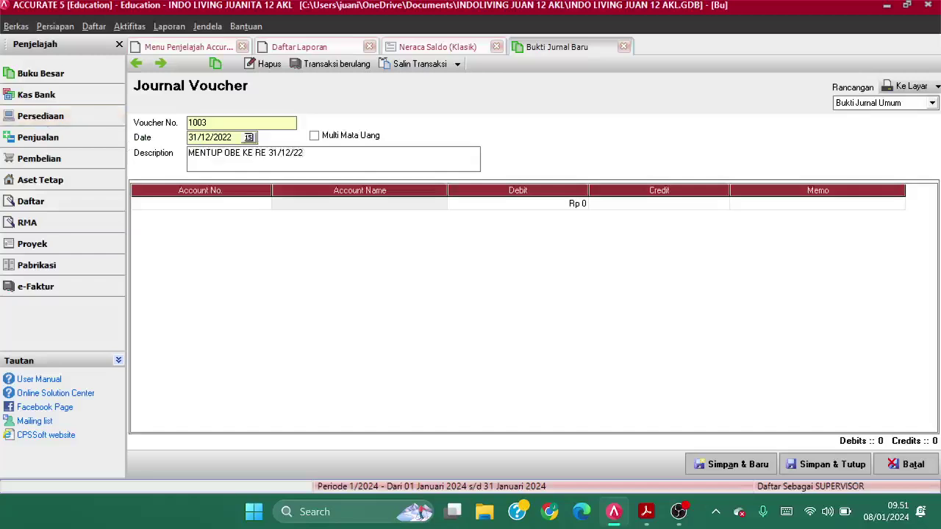
click(206, 152)
text(U)
Look back at the trial balance report before entering the first journal line
click(244, 206)
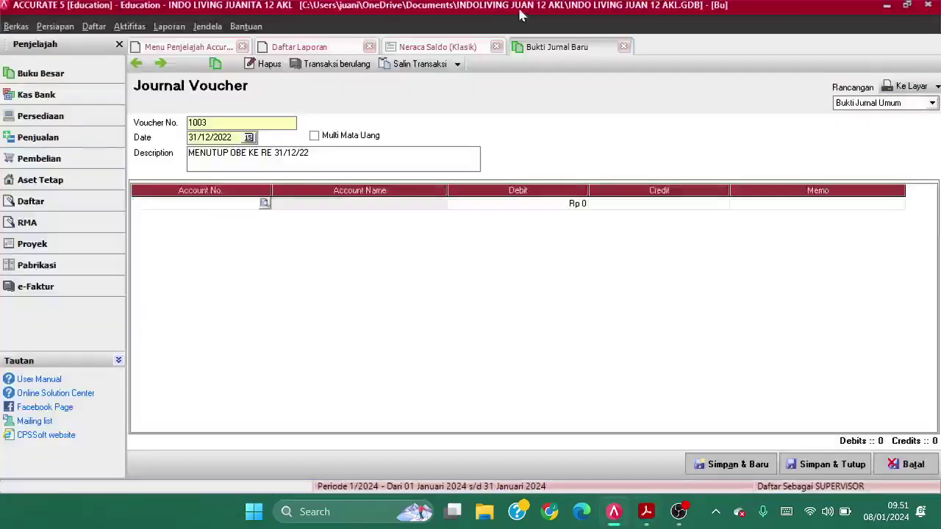
click(437, 46)
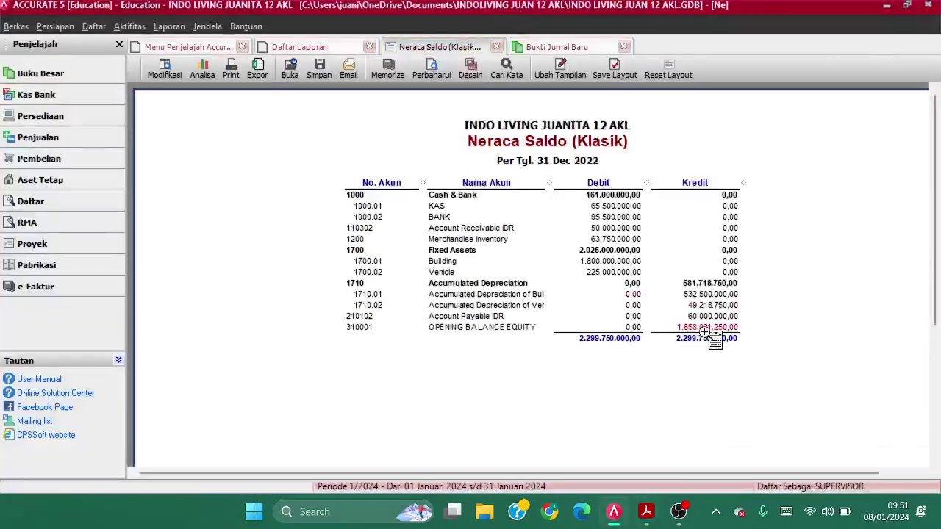
click(524, 50)
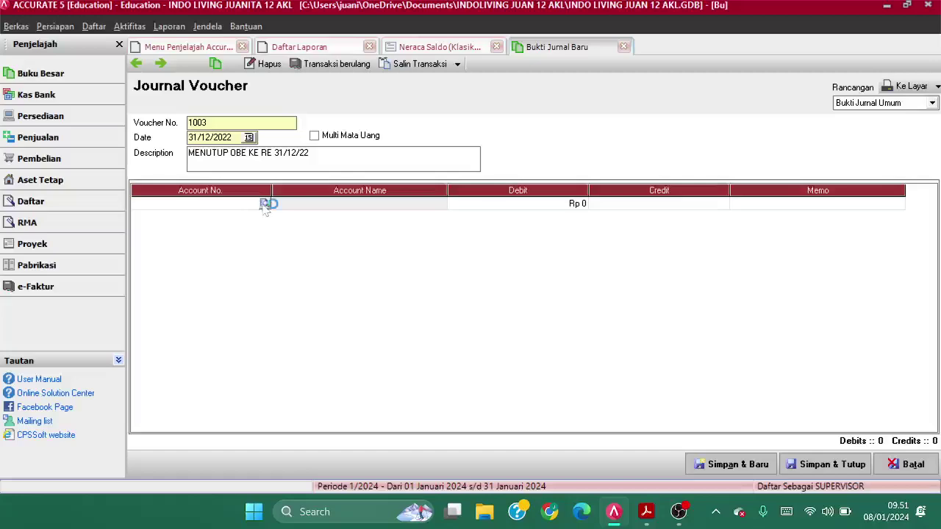
Debit 310001 Opening Balance Equity Rp 1.658.031.250, checking the figure in the trial balance
click(265, 203)
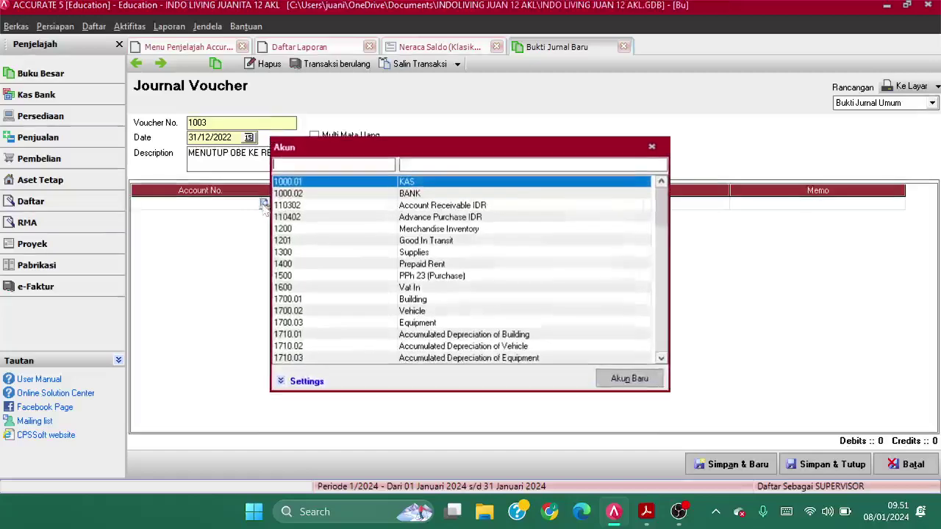
text(OP)
key(BackSpace)
key(BackSpace)
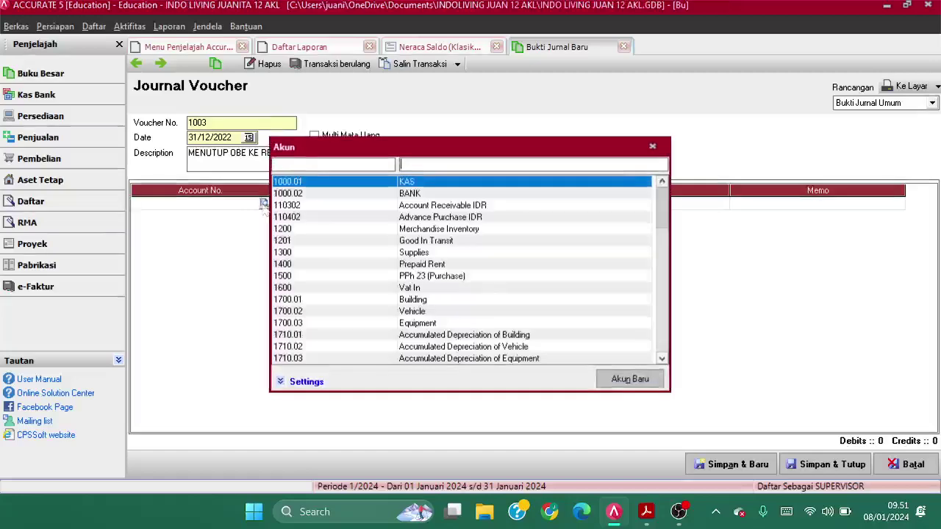
text(OP)
double_click(418, 183)
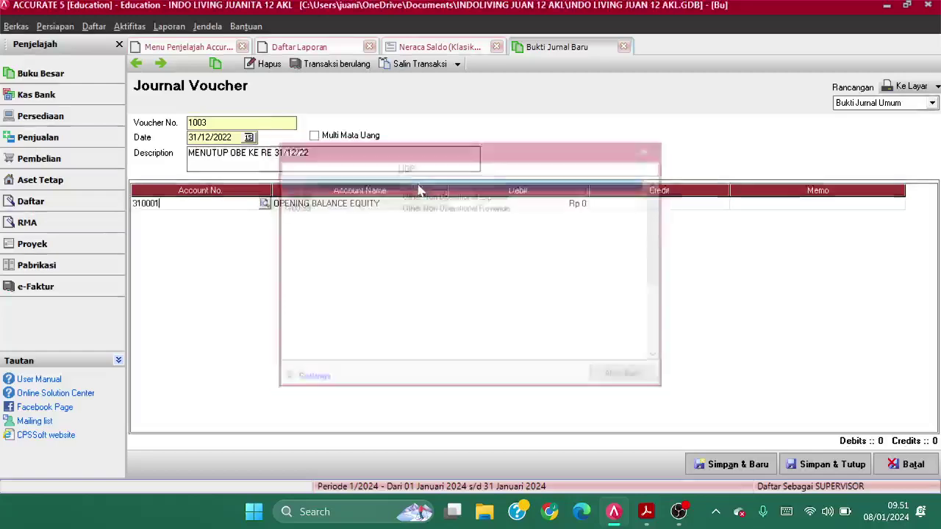
click(509, 205)
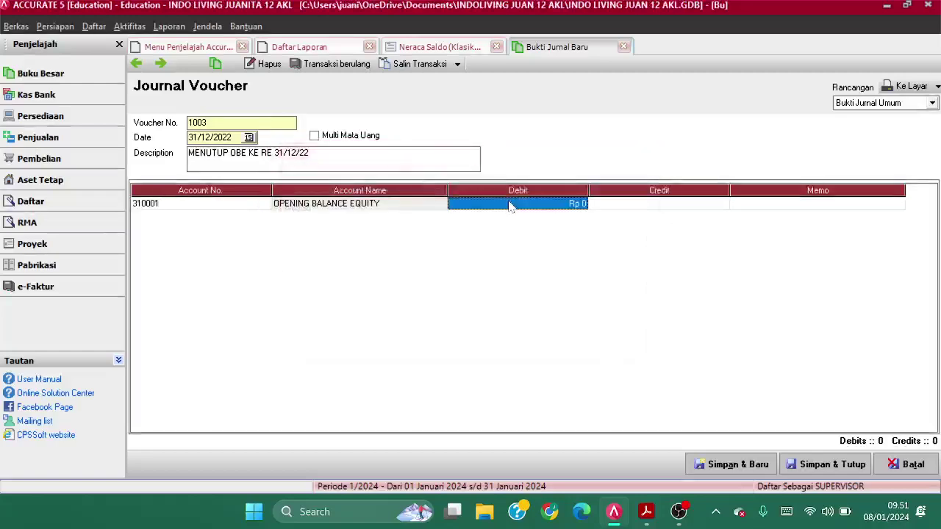
click(463, 49)
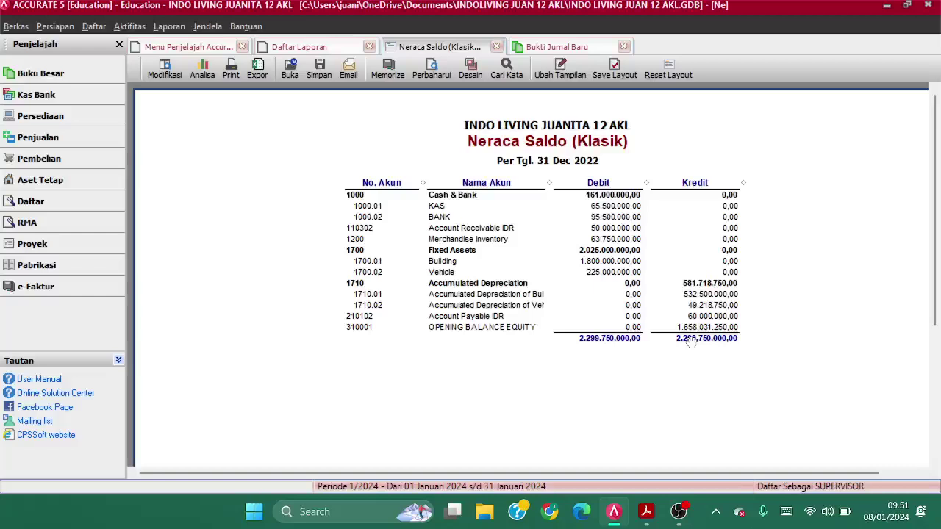
click(555, 49)
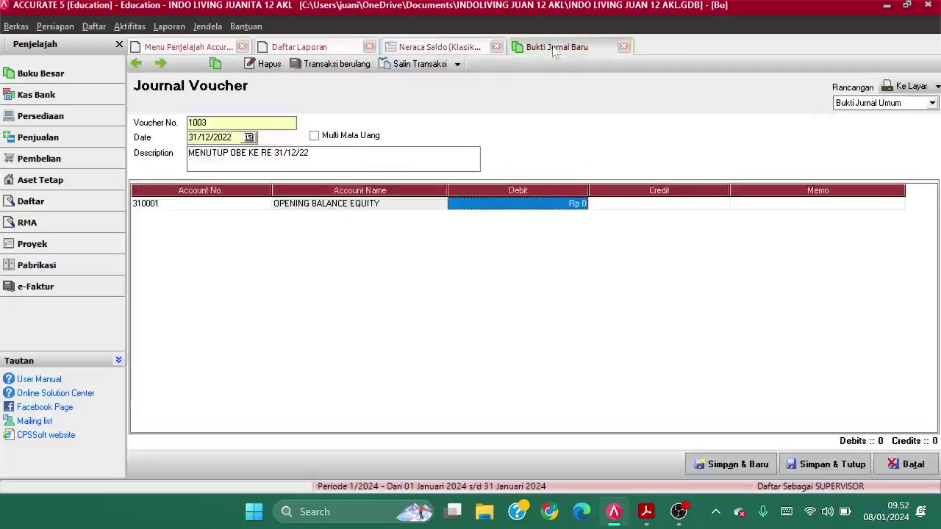
text(1.)
text(65)
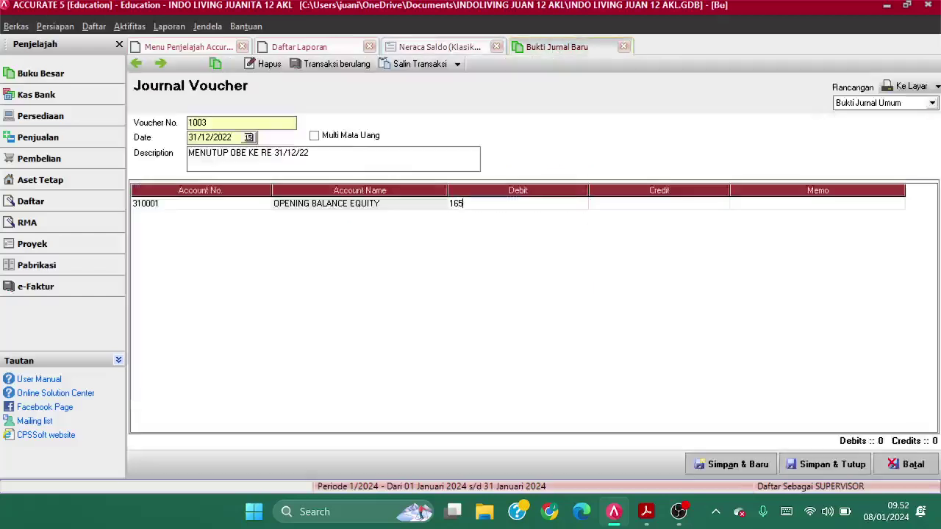
text(8.031)
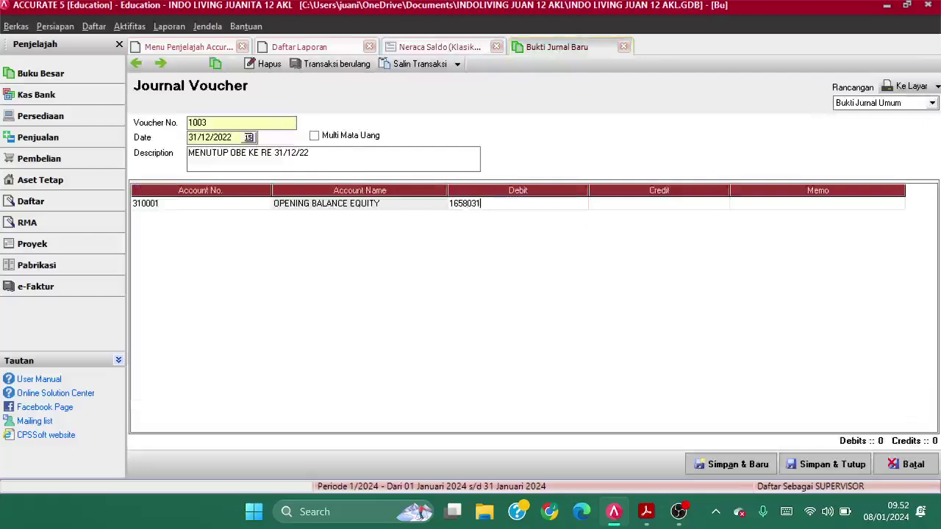
click(474, 53)
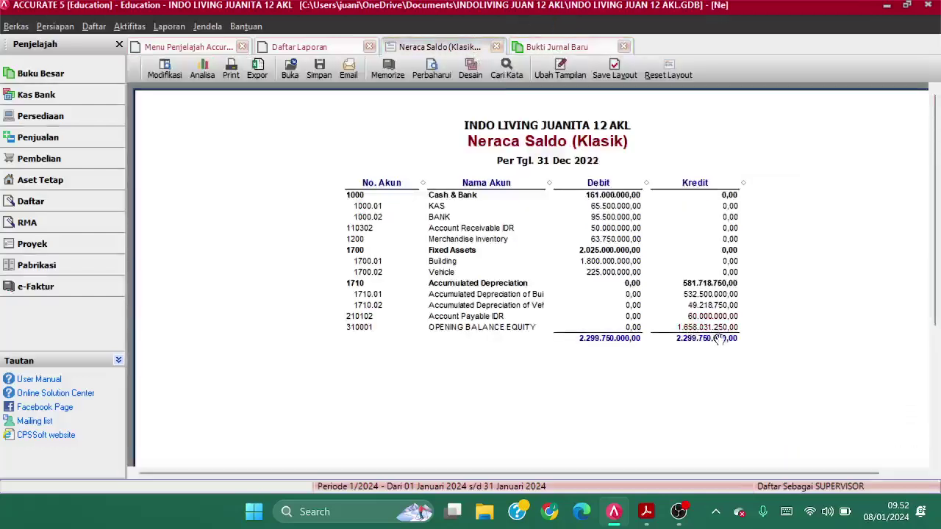
click(529, 44)
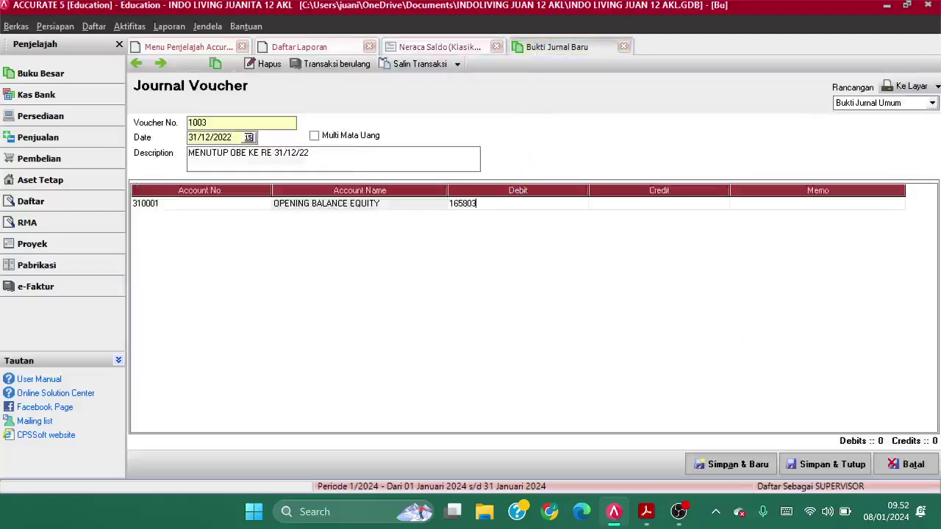
text(250)
key(Tab)
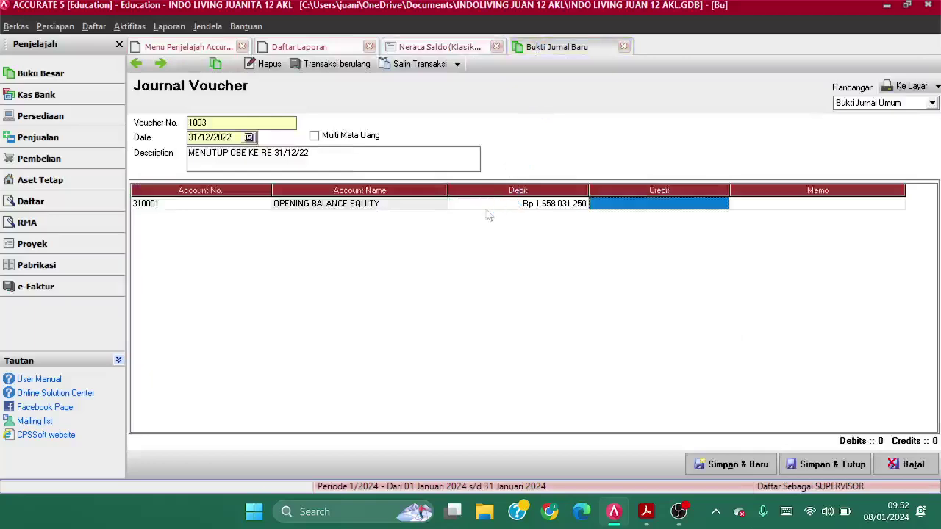
Credit 320001 Retained Earning Rp 1.658.031.250 on the second line to balance
key(Tab)
key(Tab)
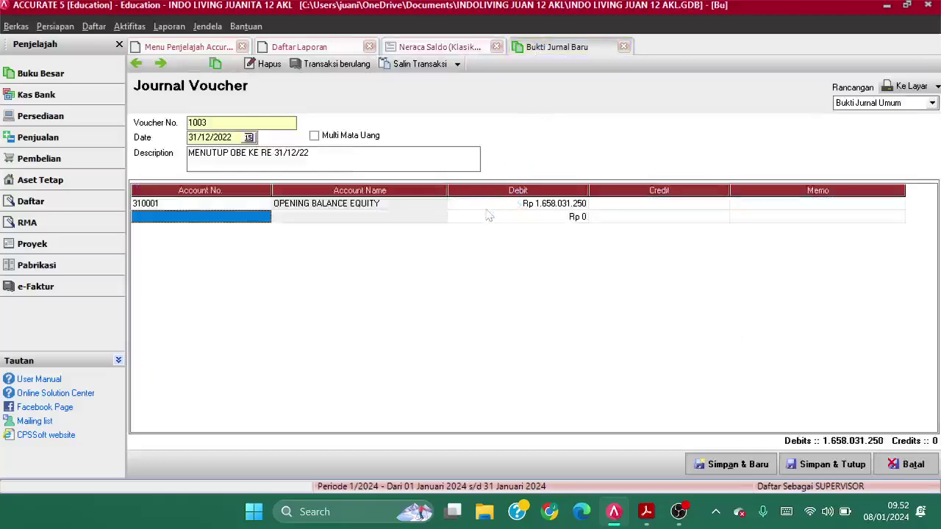
text(RE)
key(Return)
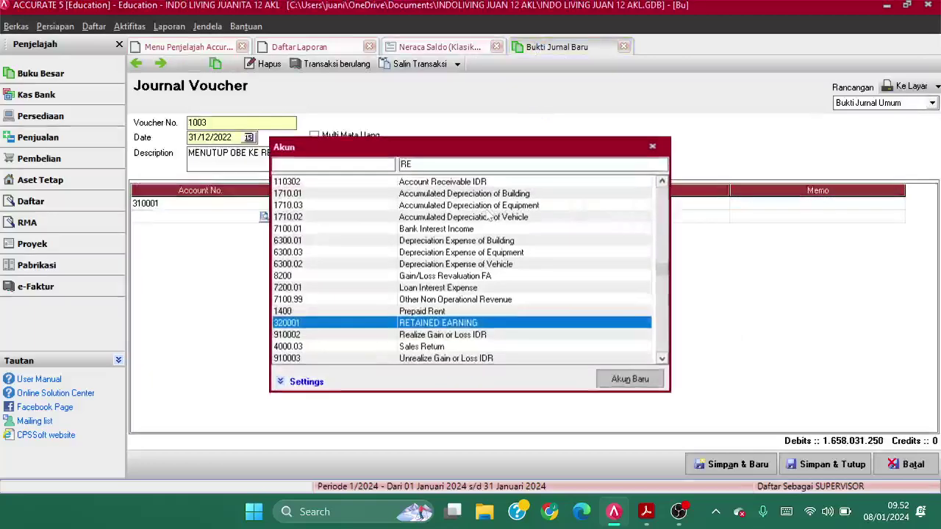
double_click(456, 322)
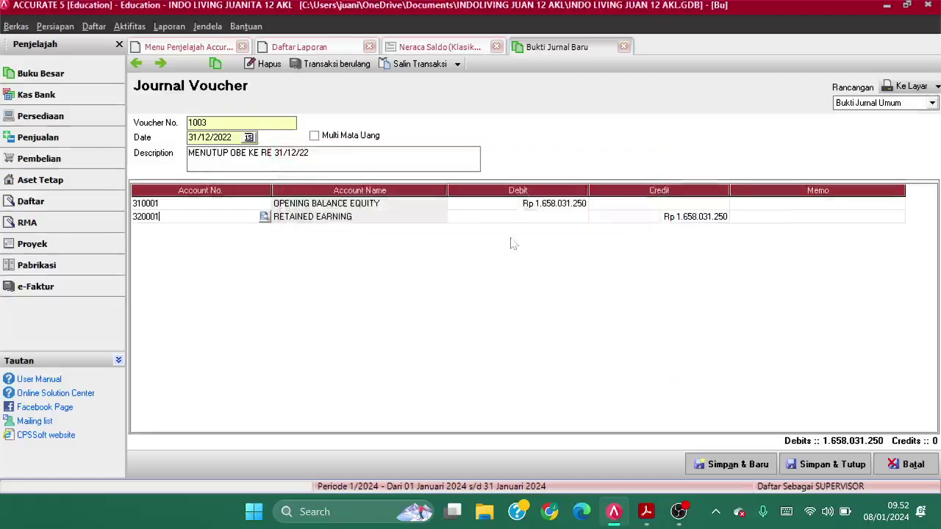
click(616, 222)
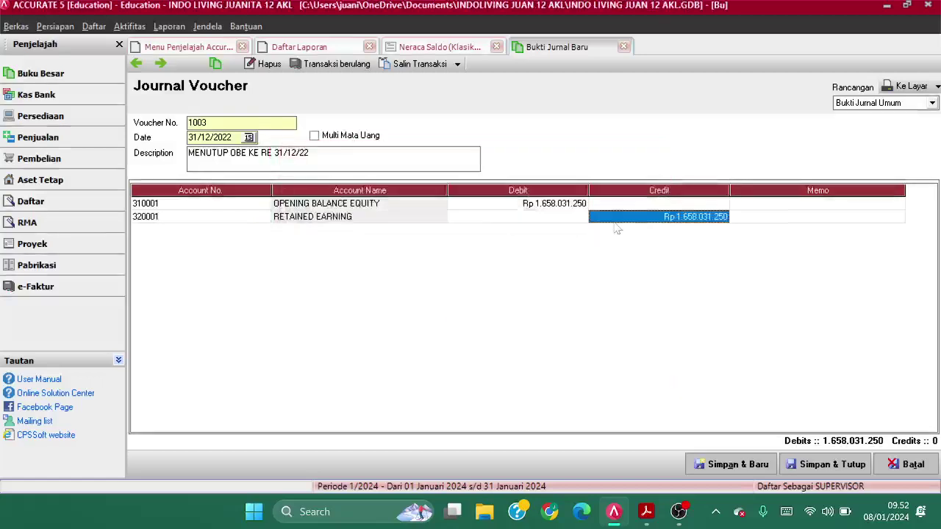
key(Return)
key(Return)
key(Up)
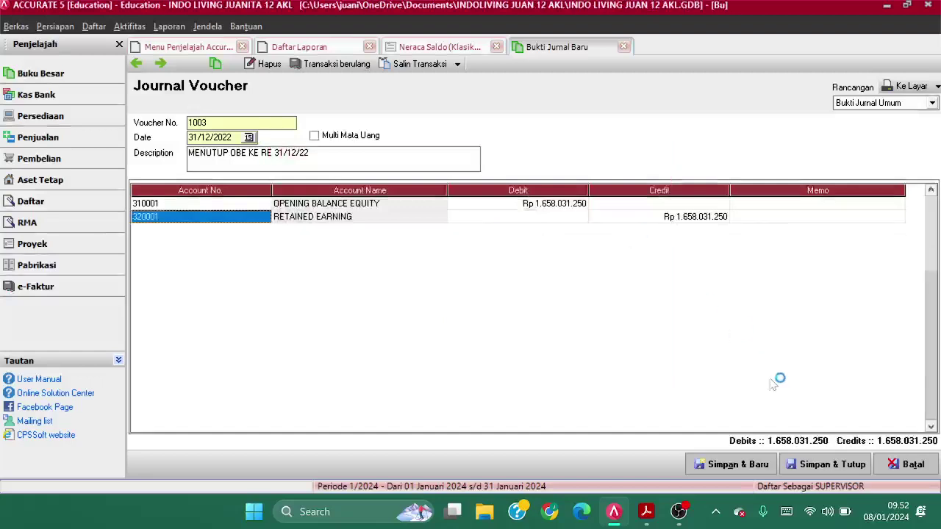
Save the voucher, refresh the trial balance, and confirm Retained Earning 1.658.031.250,00 against the answer key
click(826, 464)
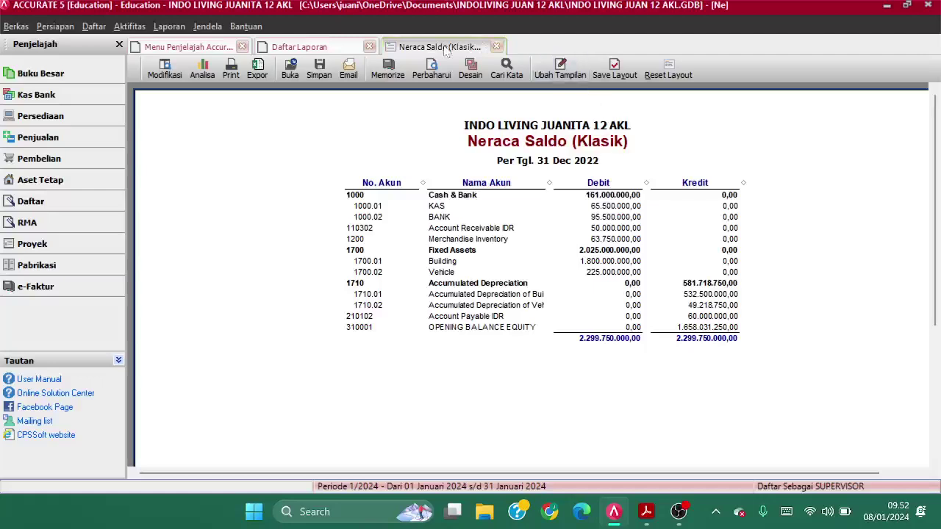
click(432, 70)
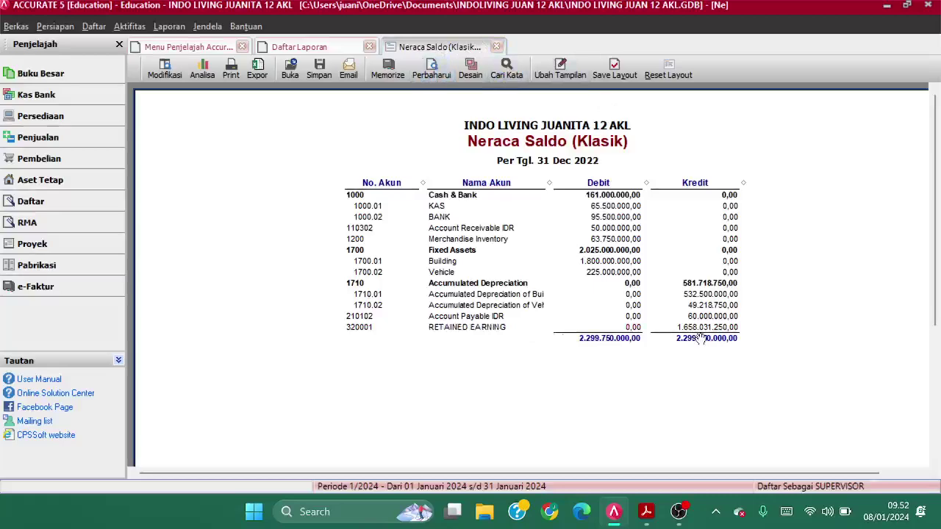
key(alt+Tab)
key(alt+Tab)
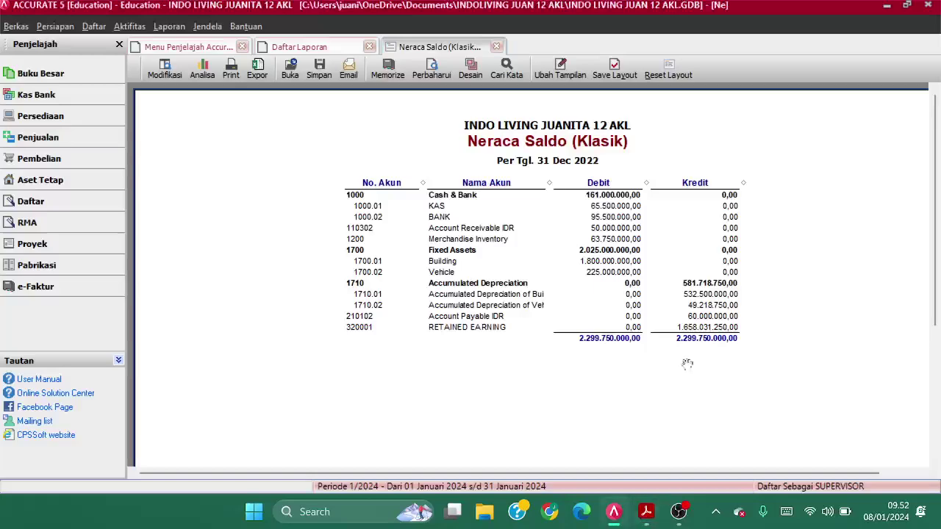
key(alt+Tab)
key(alt+Tab)
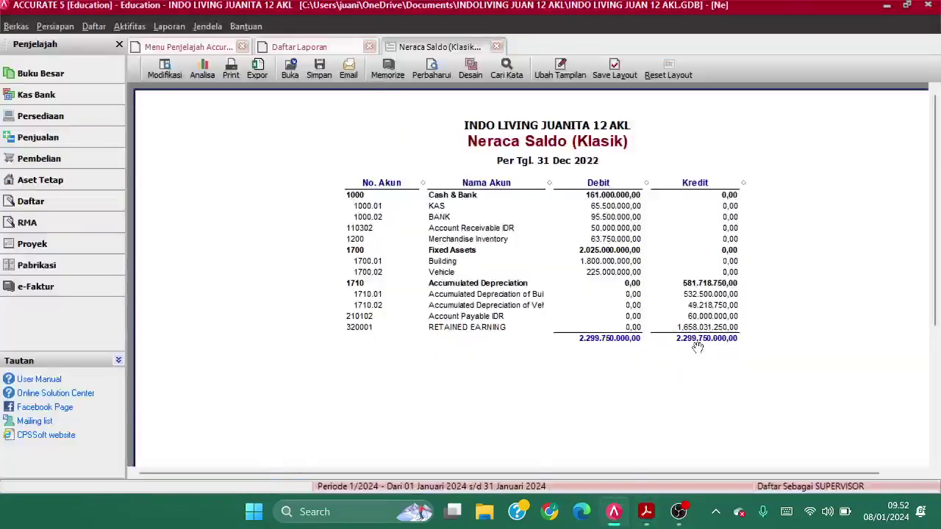
key(alt+Tab)
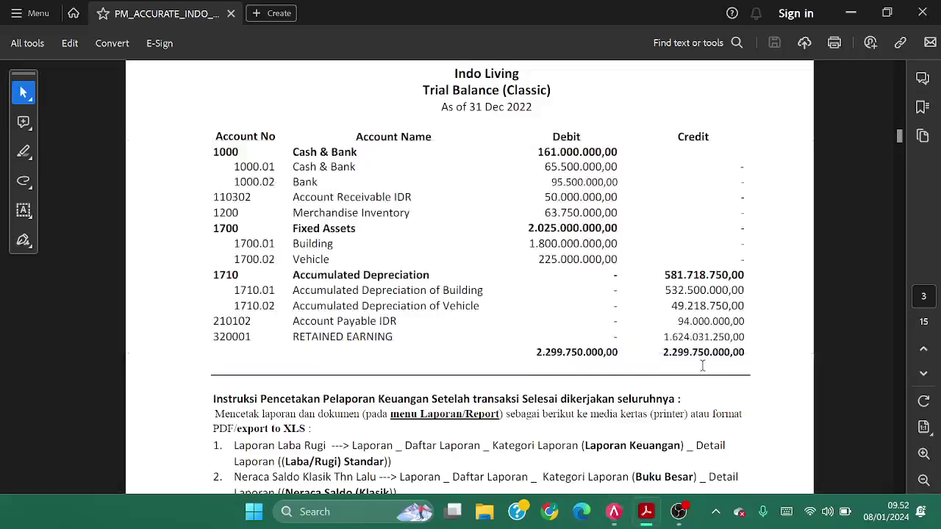
key(alt+Tab)
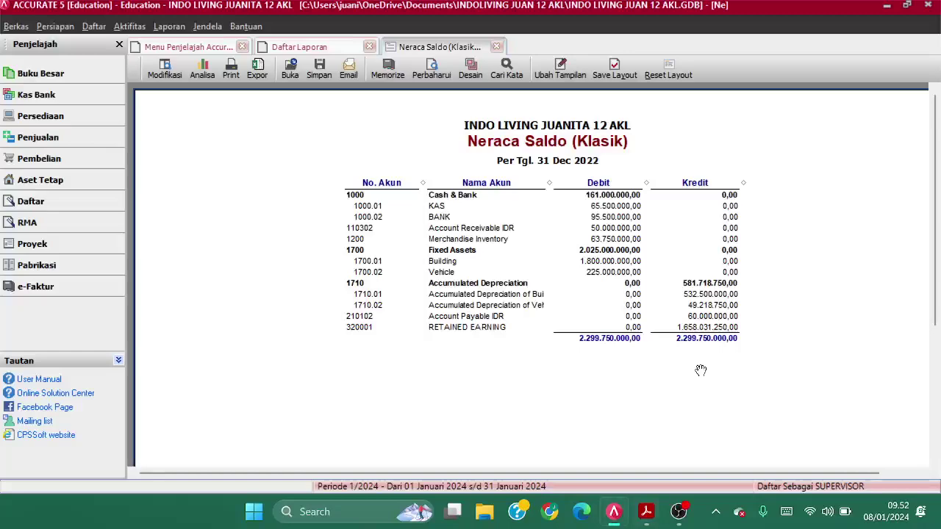
key(alt+Tab)
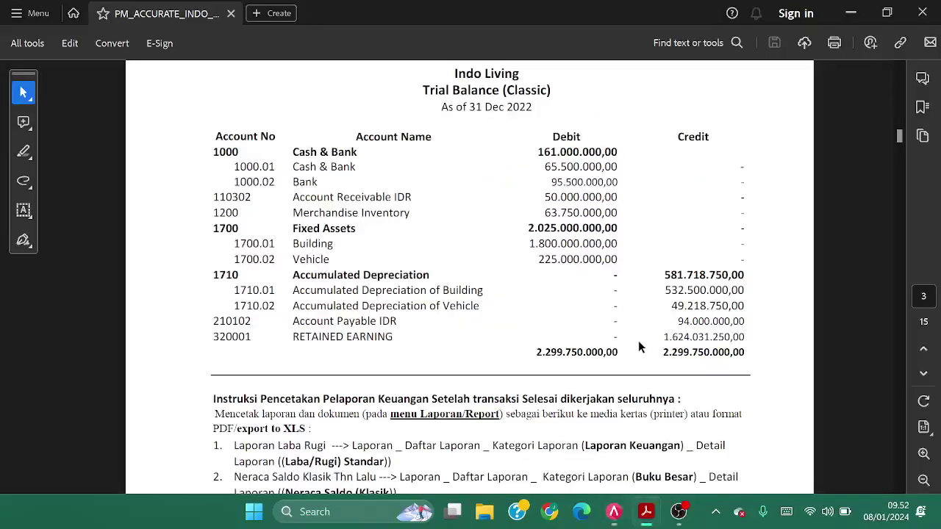
key(alt+Tab)
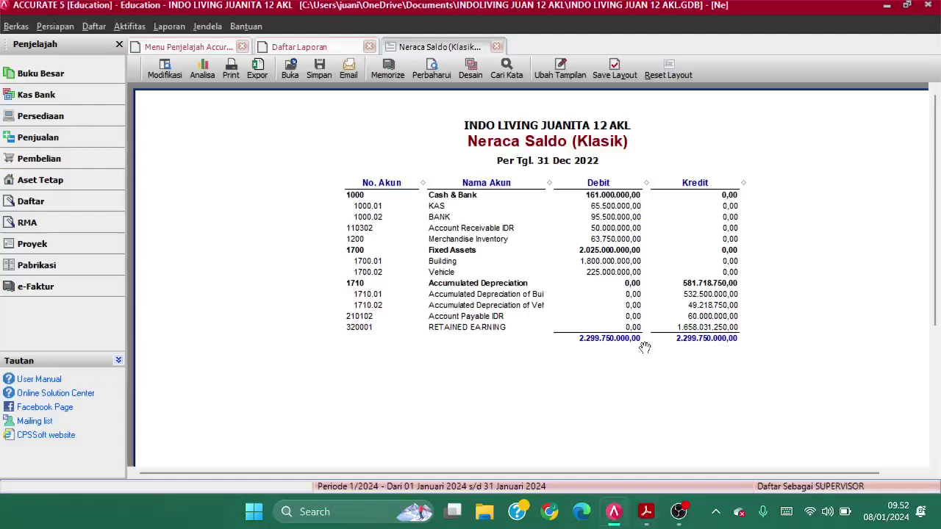